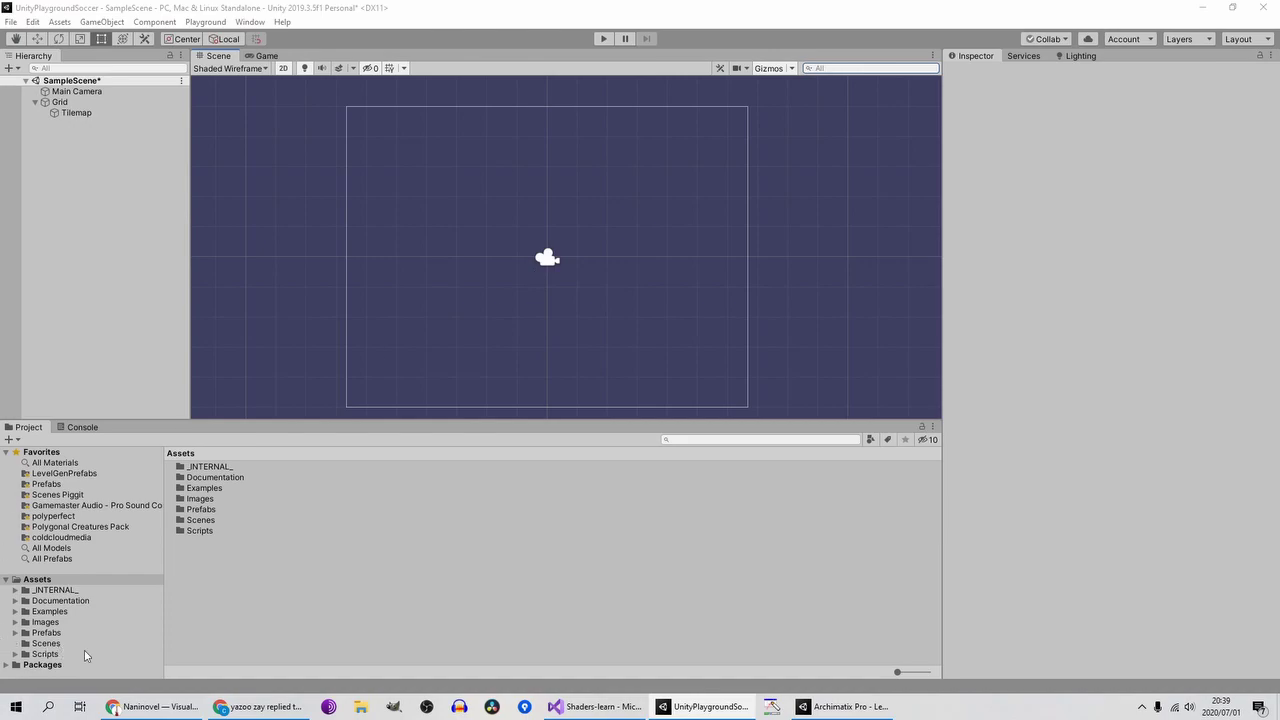
Step: Open the Football scene from the Examples/Football folder
{"action": "left_click", "coordinate": [66, 611]}
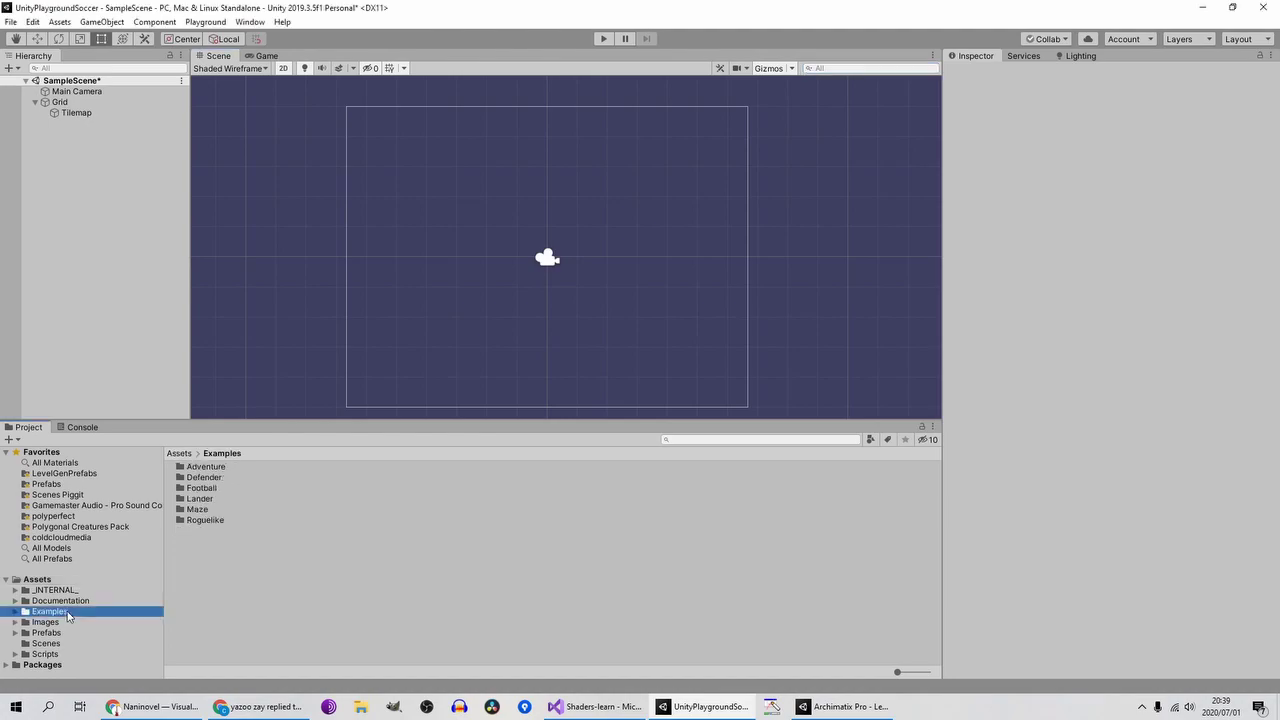
{"action": "double_click", "coordinate": [203, 488]}
{"action": "left_click", "coordinate": [237, 479]}
{"action": "left_click", "coordinate": [240, 478]}
{"action": "double_click", "coordinate": [204, 478]}
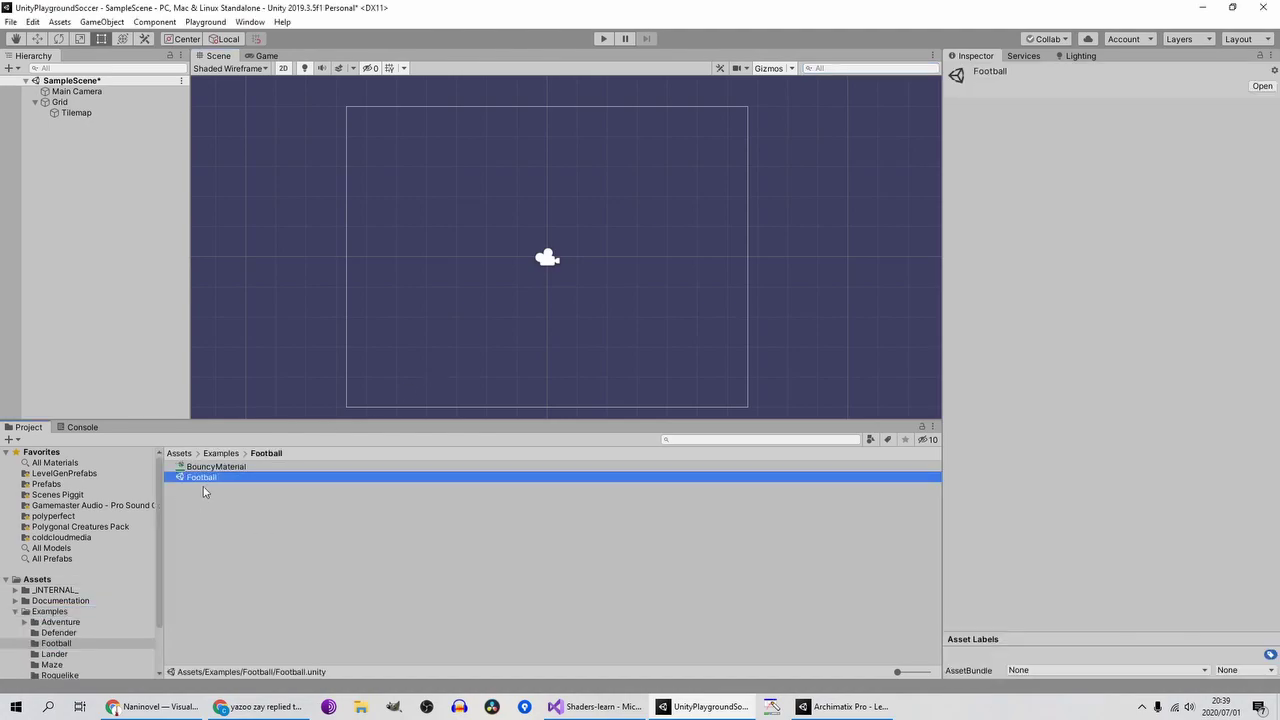
{"action": "left_click", "coordinate": [627, 380]}
Step: Run the Football scene and play-test it, moving both players around the field to push the ball
{"action": "left_click", "coordinate": [604, 40]}
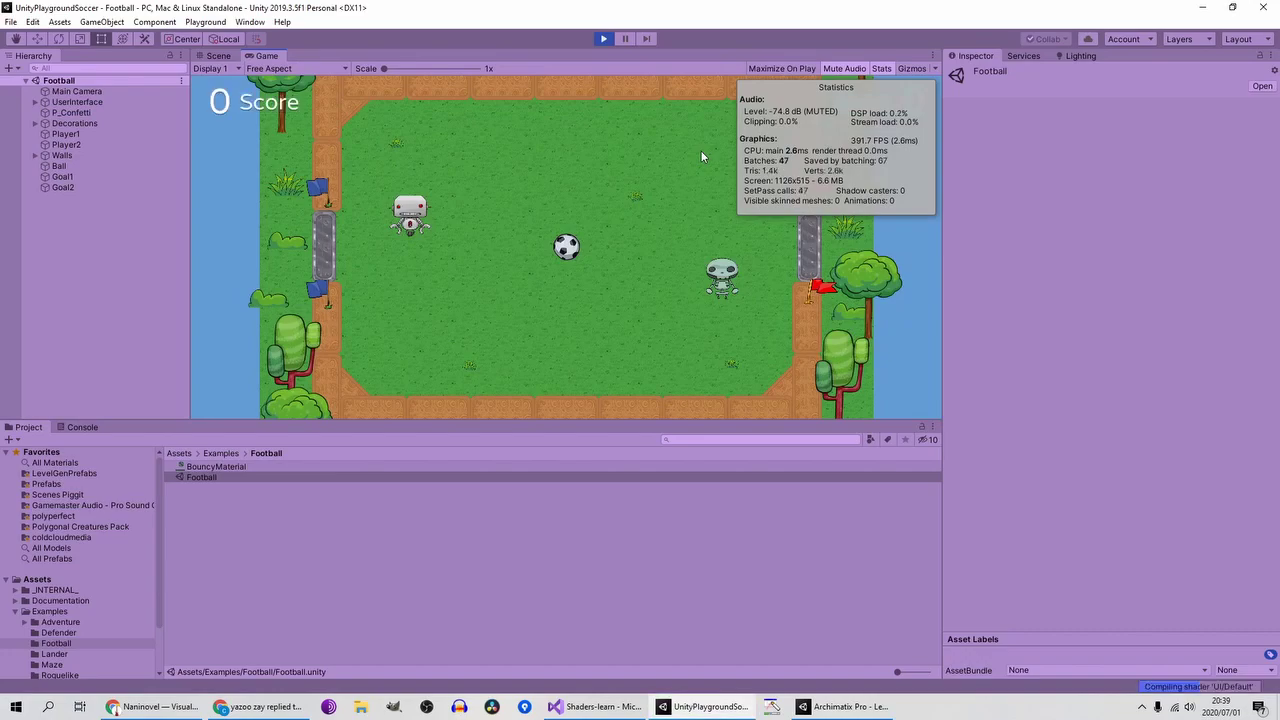
{"action": "key", "text": "d"}
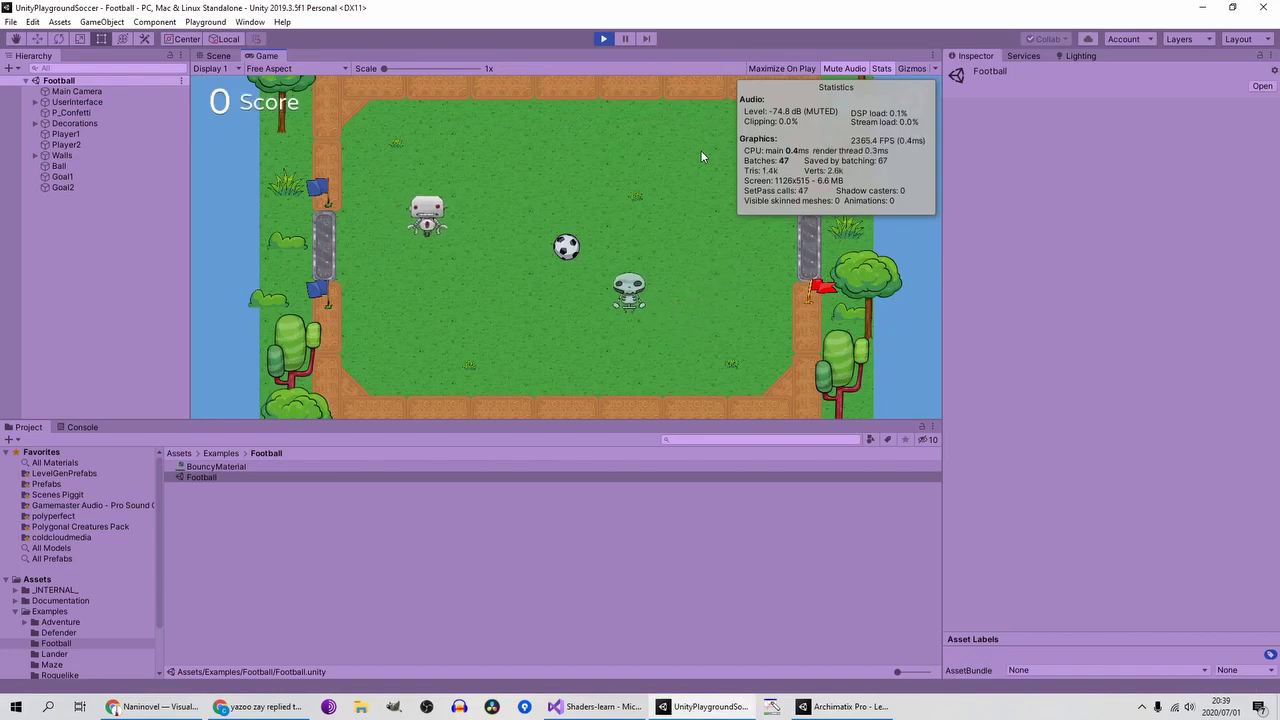
{"action": "key", "text": "a"}
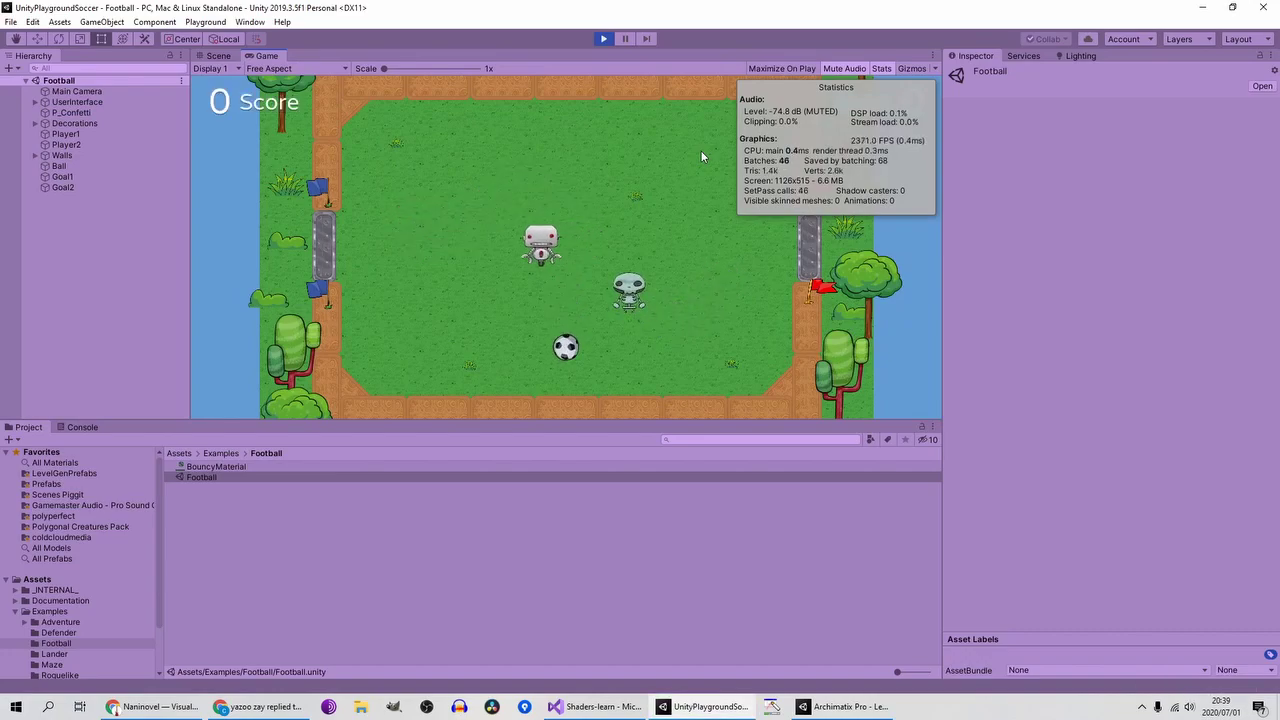
{"action": "key", "text": "Down"}
{"action": "key", "text": "w"}
{"action": "key", "text": "d"}
{"action": "key", "text": "Up"}
{"action": "key", "text": "a"}
{"action": "key", "text": "Right"}
{"action": "key", "text": "Left"}
{"action": "key", "text": "Down"}
{"action": "key", "text": "Left"}
{"action": "key", "text": "a"}
{"action": "key", "text": "s"}
{"action": "key", "text": "d"}
{"action": "key", "text": "Right"}
{"action": "key", "text": "Down"}
{"action": "key", "text": "Left"}
{"action": "key", "text": "d"}
{"action": "key", "text": "d"}
{"action": "key", "text": "Right"}
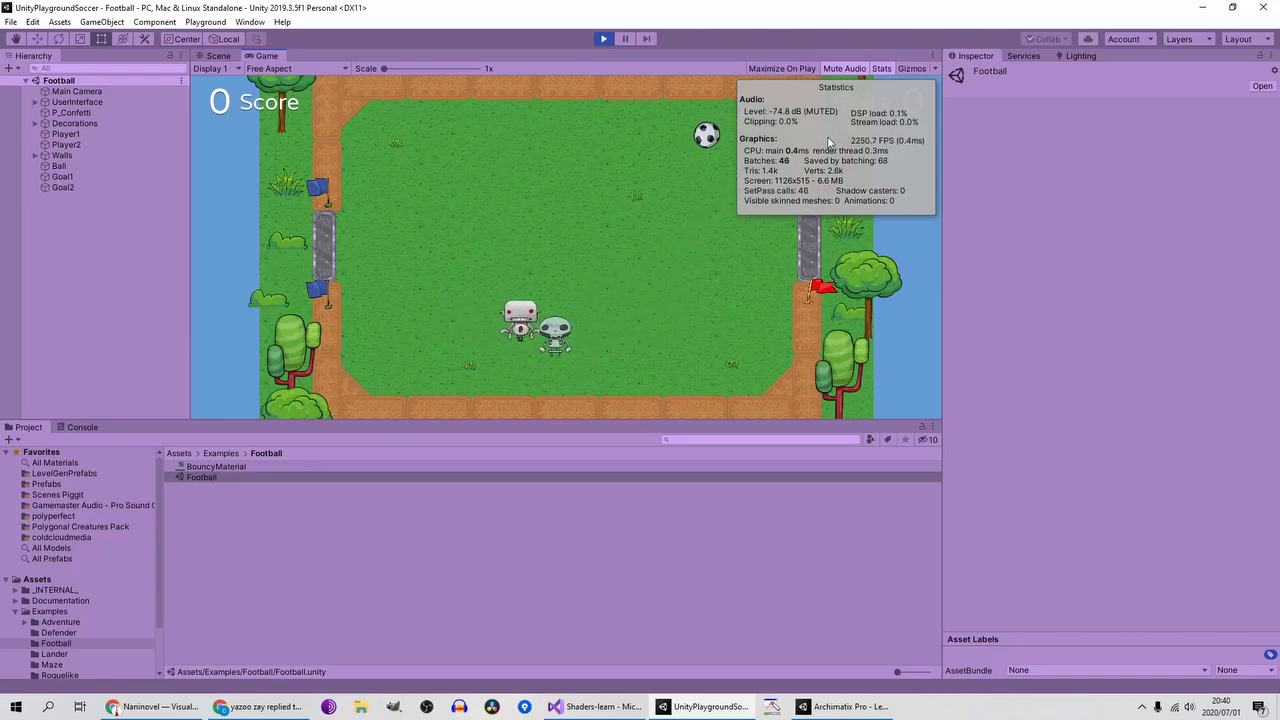
Step: Hide the statistics overlay, move the second player toward the ball, and stop the game
{"action": "left_click", "coordinate": [881, 68]}
{"action": "key", "text": "Up"}
{"action": "key", "text": "Right"}
{"action": "key", "text": "Right"}
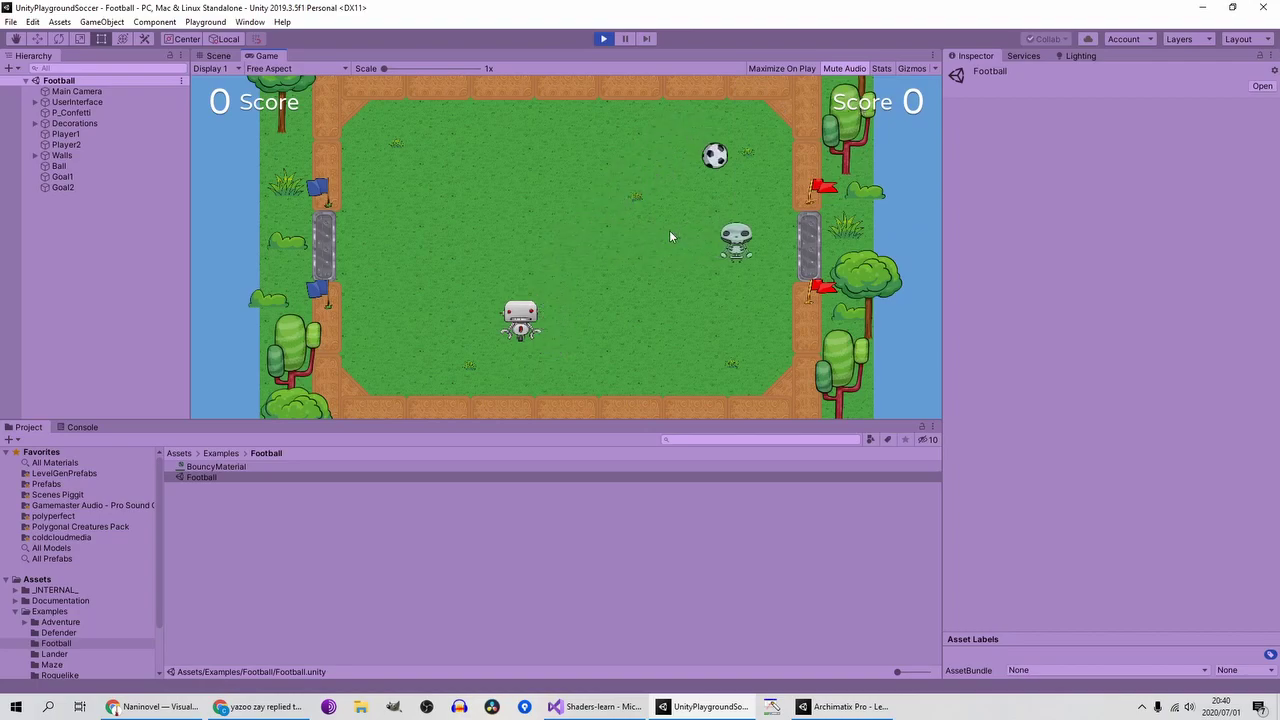
{"action": "key", "text": "Up"}
{"action": "key", "text": "Left"}
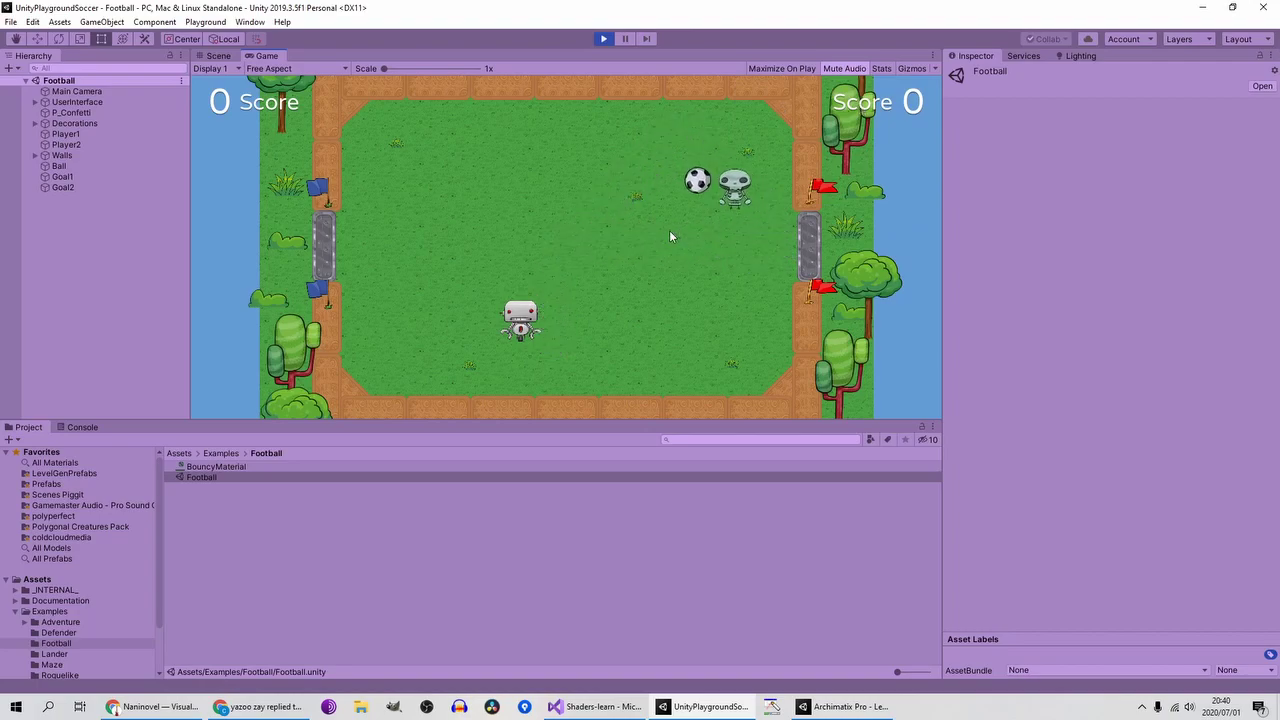
{"action": "left_click", "coordinate": [603, 38]}
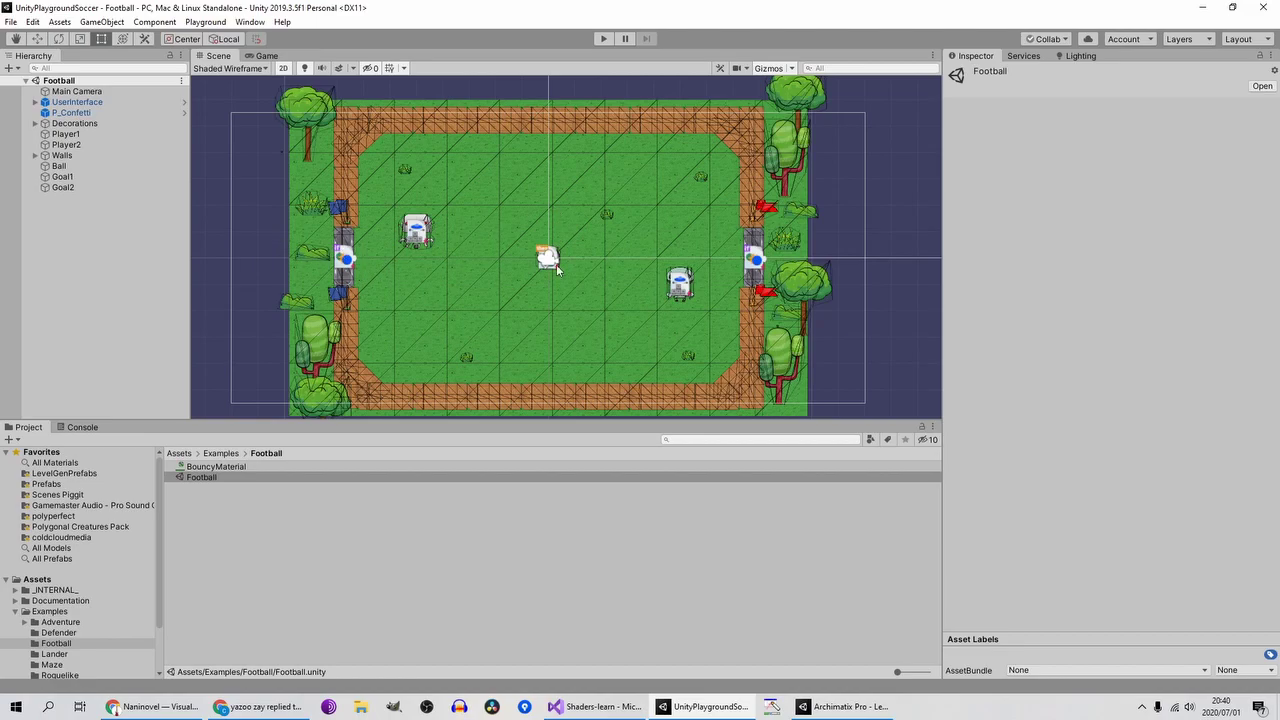
Step: Reopen SampleScene from the project's Scenes folder
{"action": "left_click", "coordinate": [113, 327]}
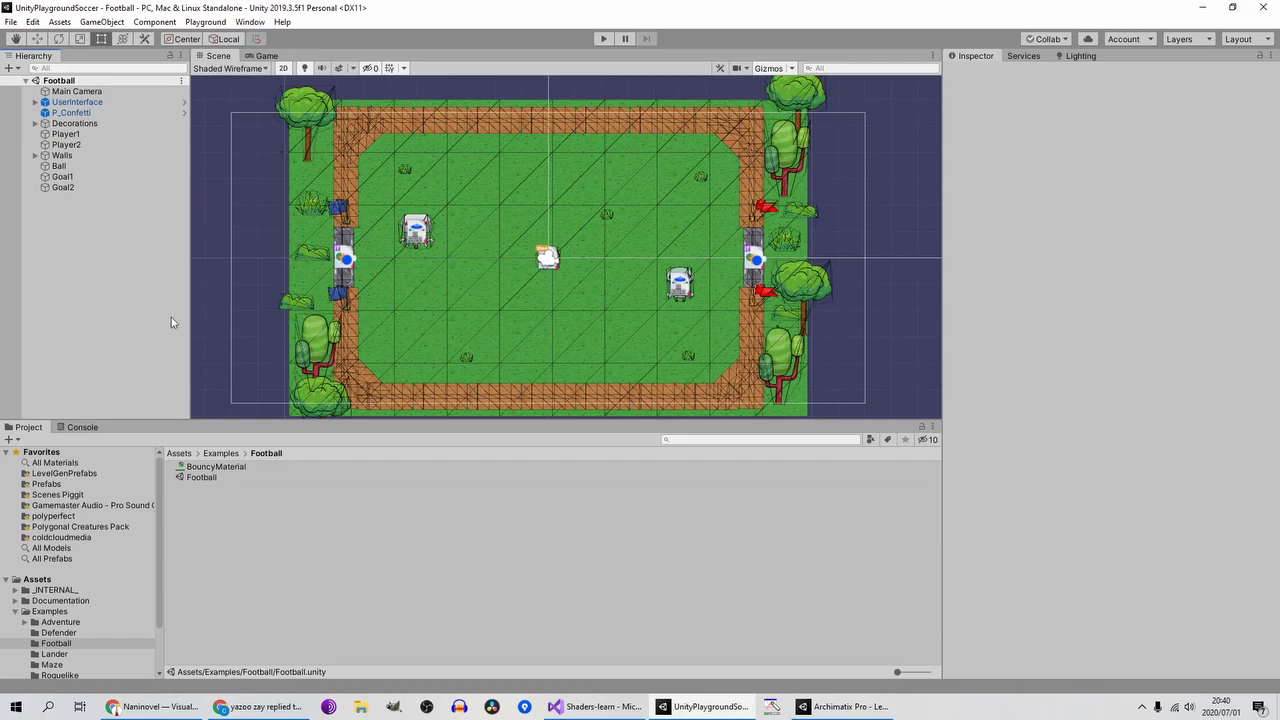
{"action": "left_click", "coordinate": [215, 454]}
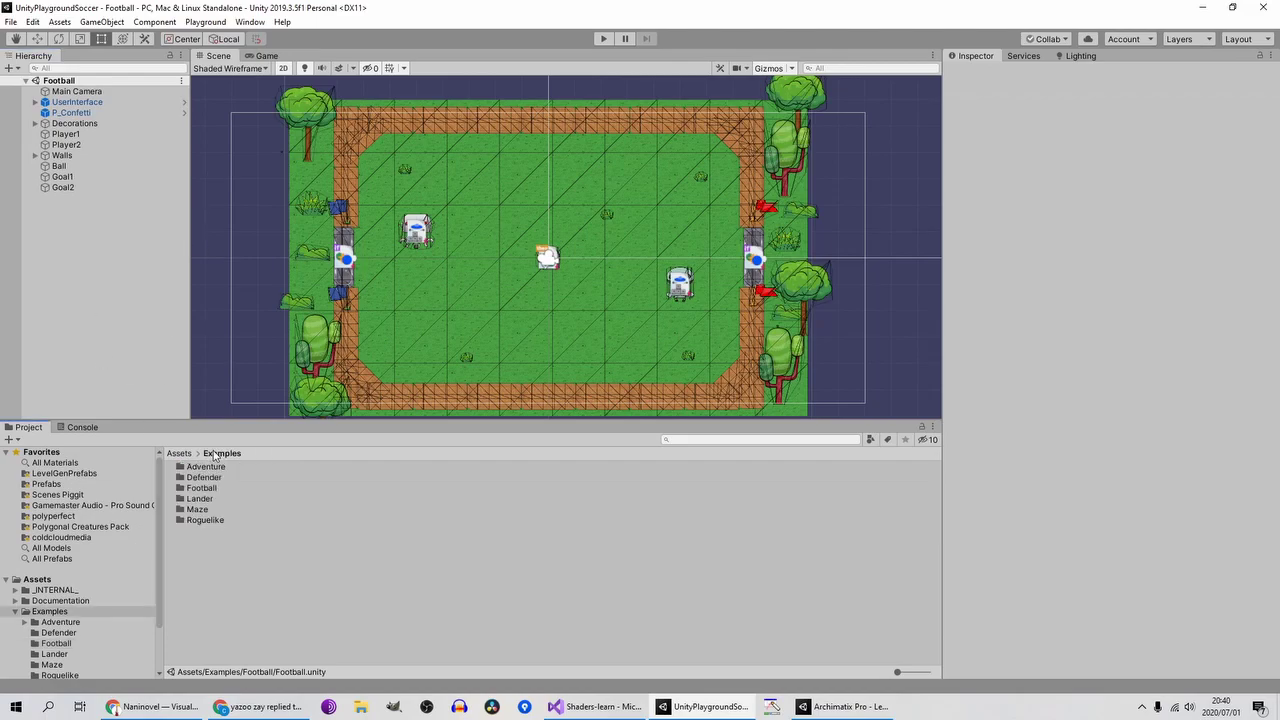
{"action": "left_click", "coordinate": [53, 580]}
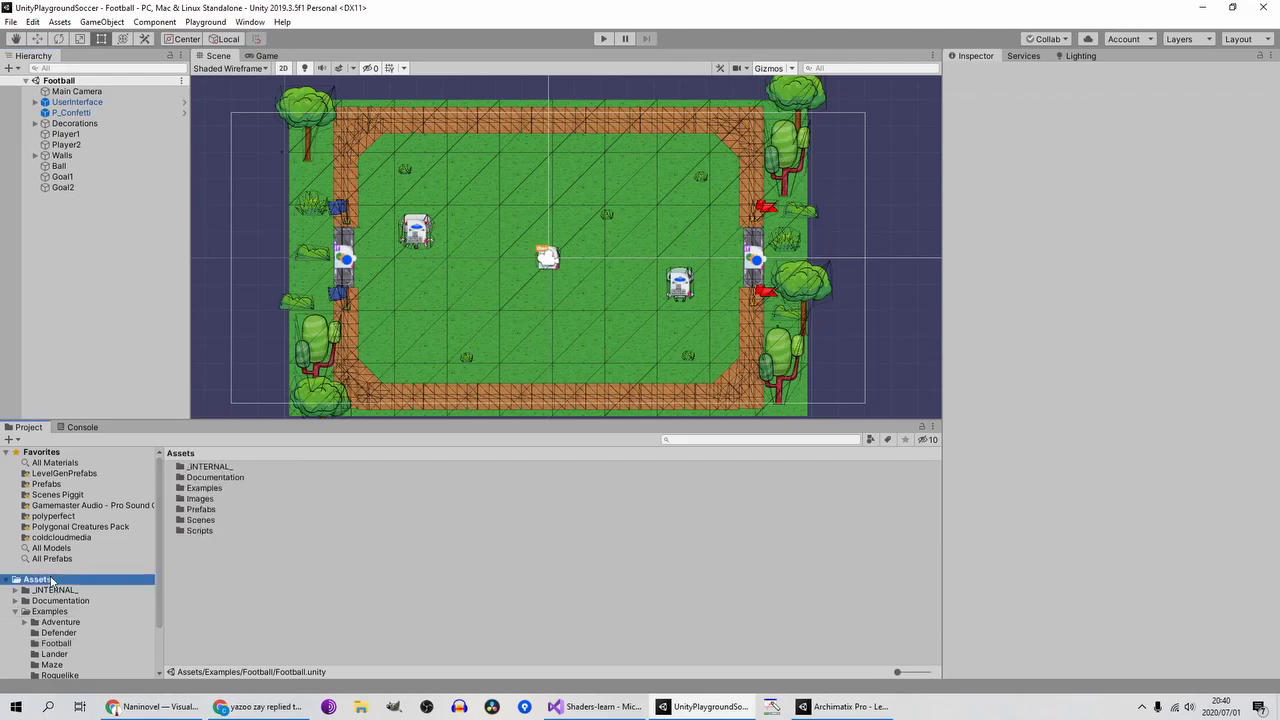
{"action": "double_click", "coordinate": [211, 520]}
{"action": "double_click", "coordinate": [237, 474]}
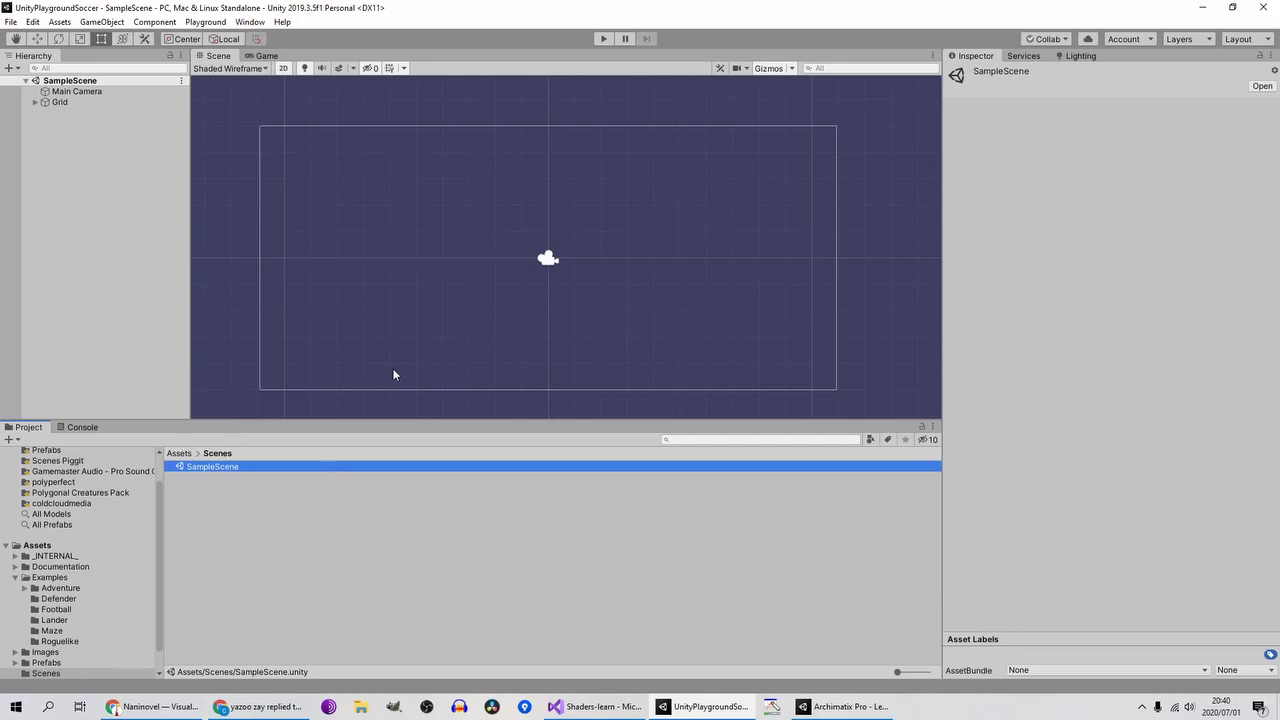
Step: Add a new 2D Tilemap to the scene and delete the duplicate Grid that comes with it
{"action": "right_click", "coordinate": [62, 163]}
{"action": "mouse_move", "coordinate": [157, 316]}
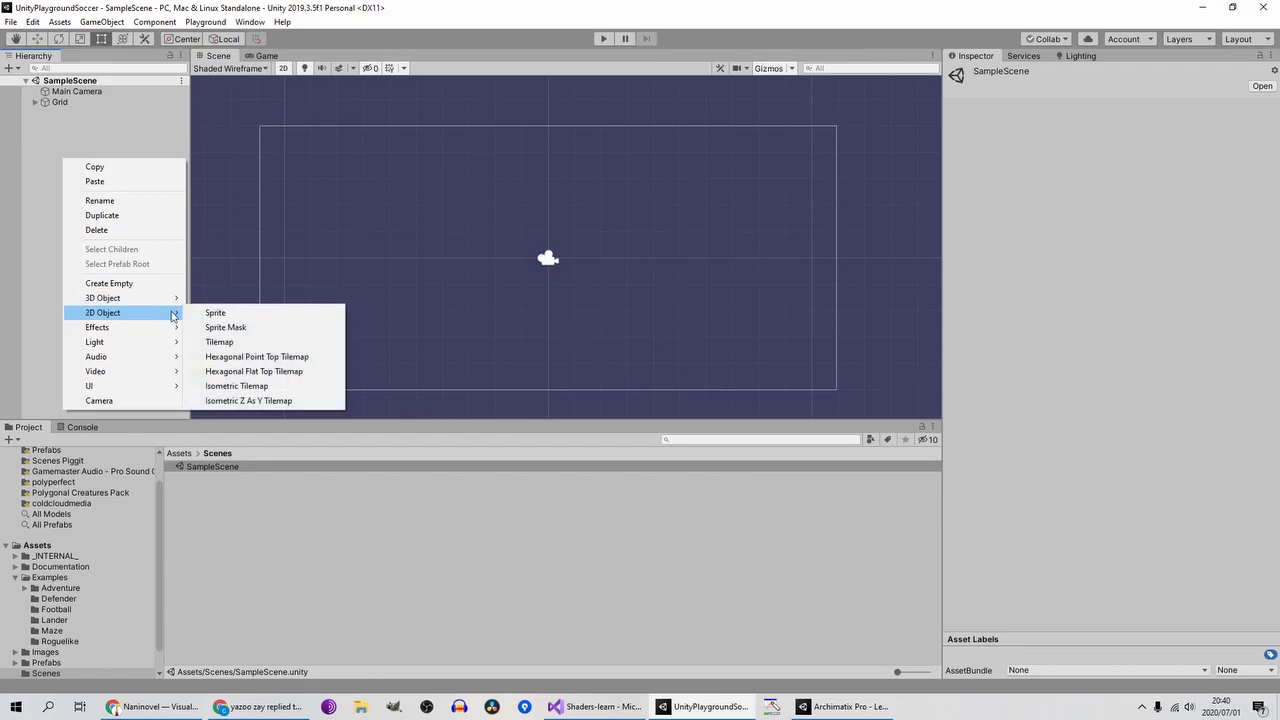
{"action": "left_click", "coordinate": [269, 343]}
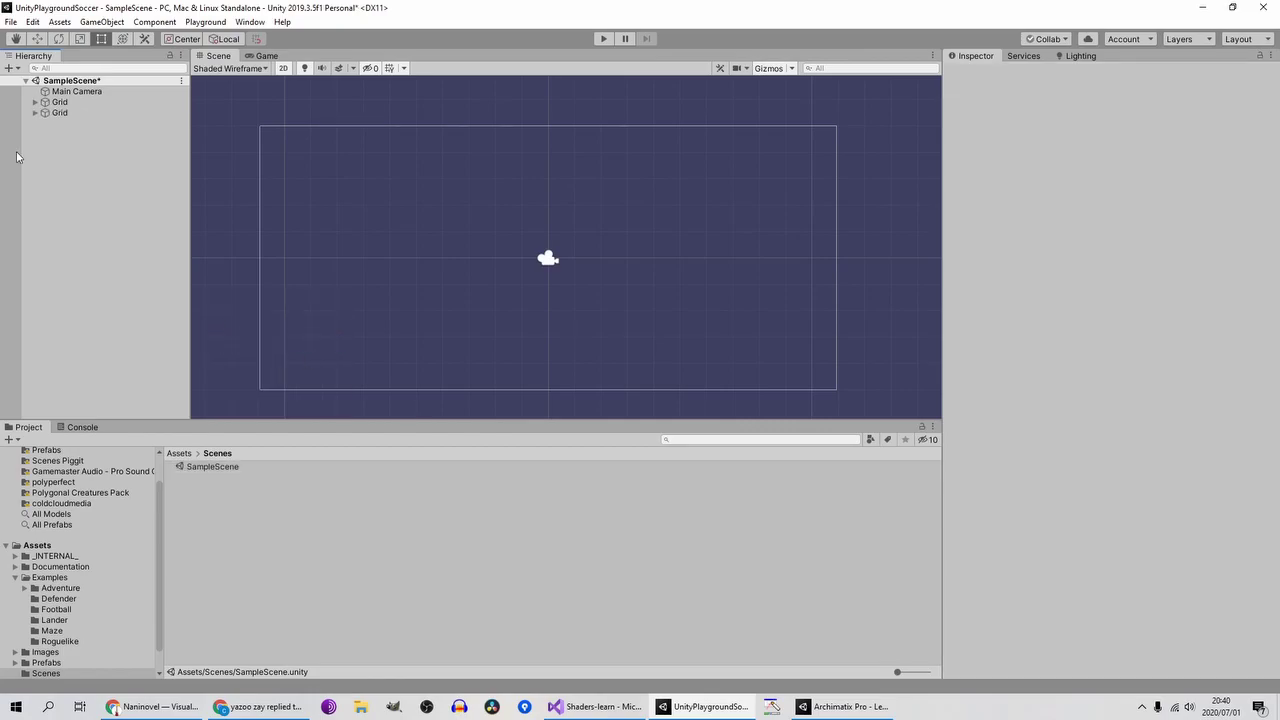
{"action": "left_click", "coordinate": [66, 113]}
{"action": "key", "text": "Delete"}
Step: Select the Tilemap under the existing Grid, open the Tile Palette, and choose the yellow stone tile for painting
{"action": "left_click", "coordinate": [80, 104]}
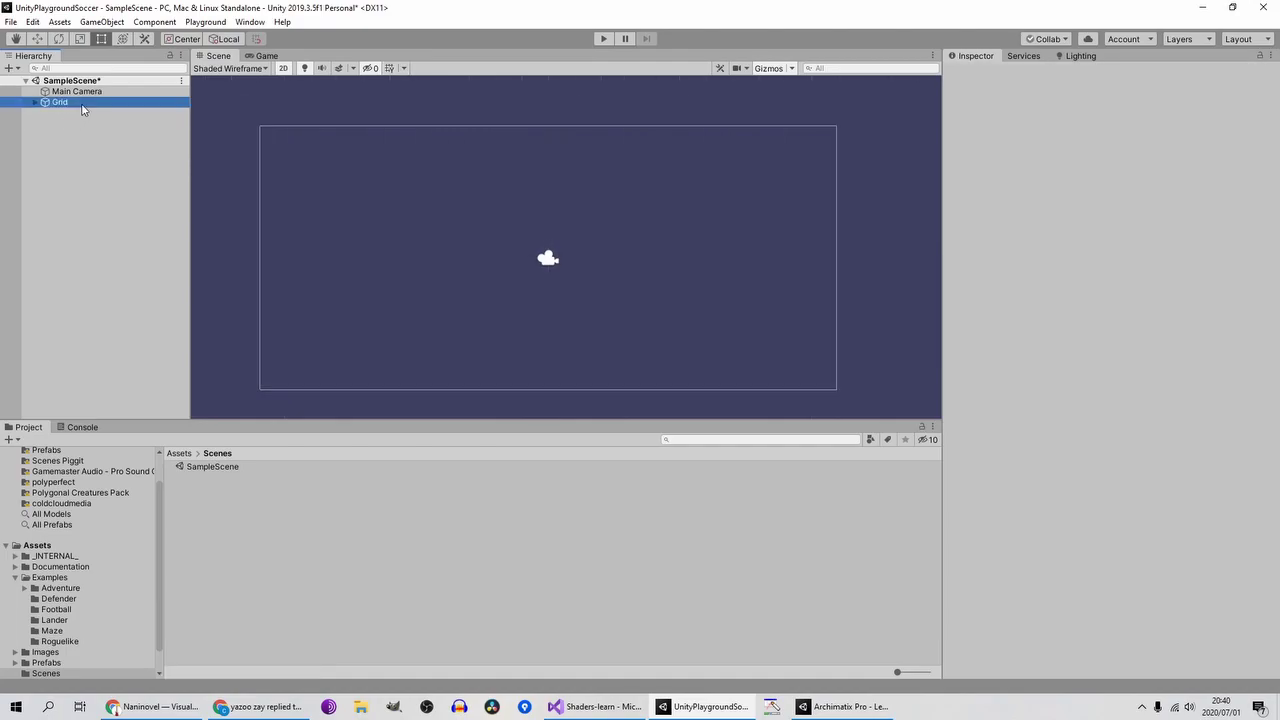
{"action": "left_click", "coordinate": [34, 103]}
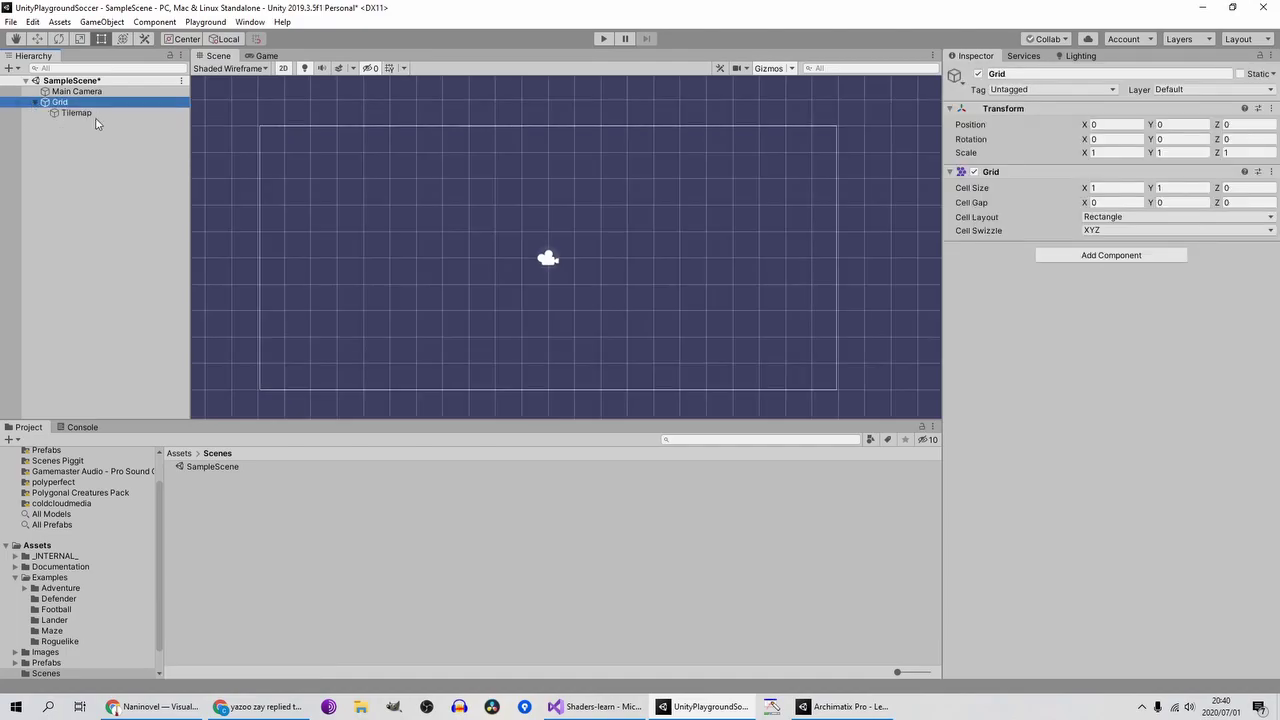
{"action": "left_click", "coordinate": [102, 114]}
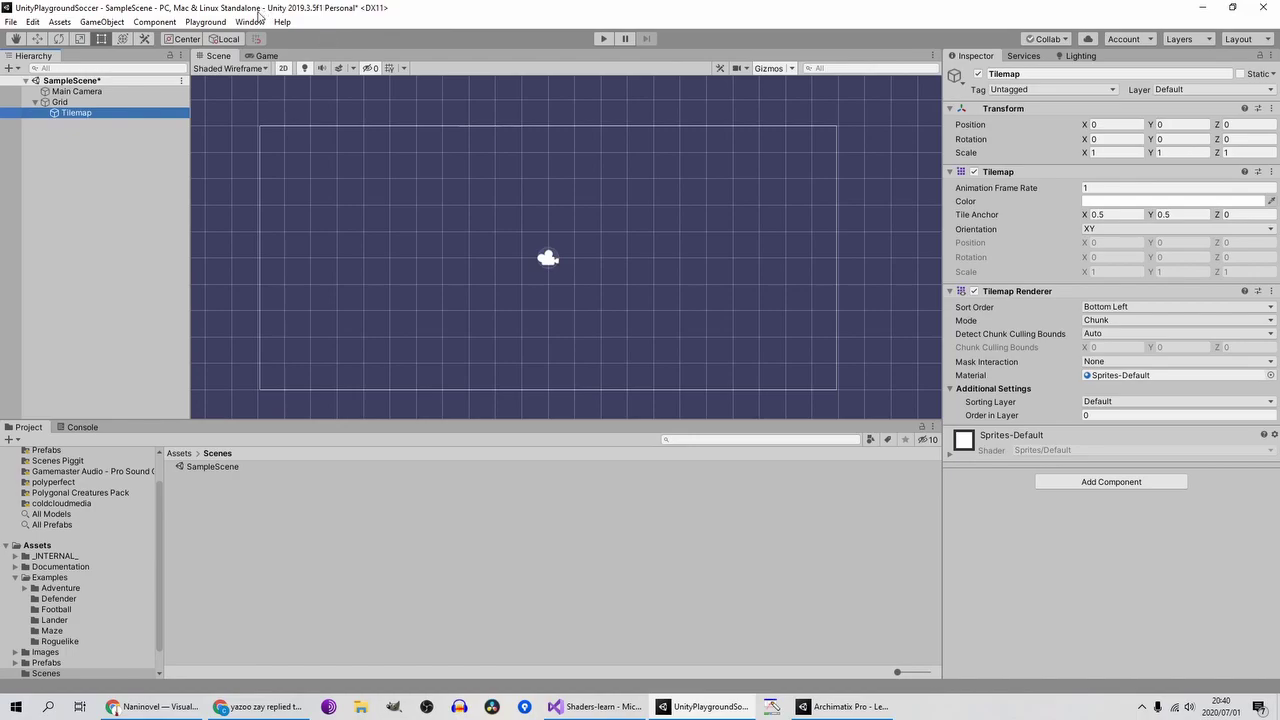
{"action": "left_click", "coordinate": [258, 21]}
{"action": "mouse_move", "coordinate": [366, 251]}
{"action": "left_click", "coordinate": [475, 282]}
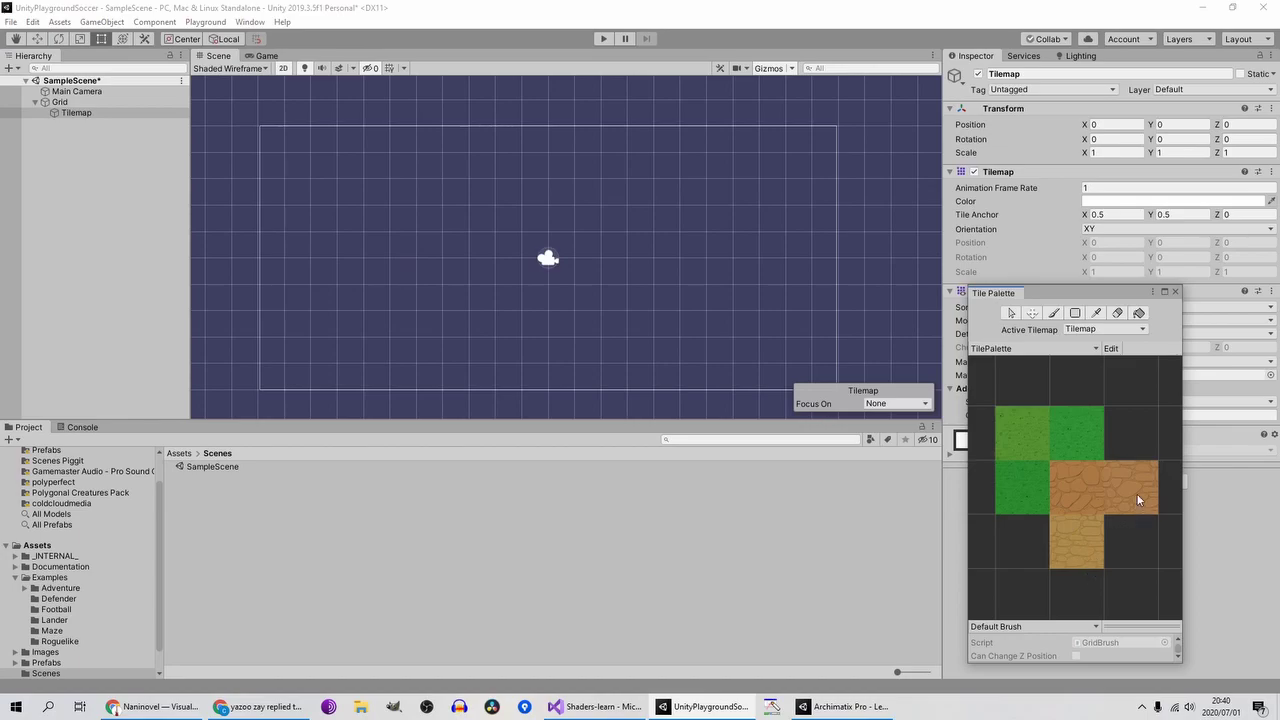
{"action": "left_click", "coordinate": [1098, 537]}
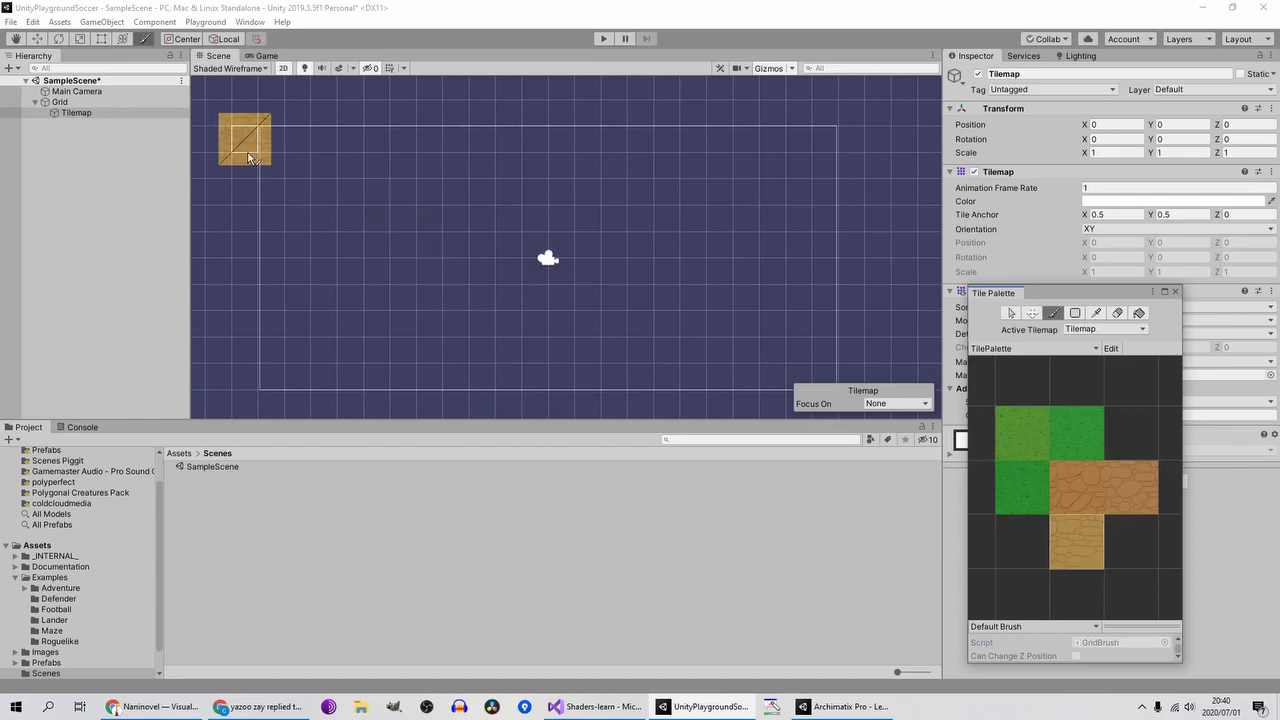
Step: Try painting a wall of yellow stone tiles along the camera frame's left edge, and undo the stroke
{"action": "mouse_move", "coordinate": [287, 150]}
{"action": "left_mouse_down"}
{"action": "mouse_move", "coordinate": [284, 286]}
{"action": "mouse_move", "coordinate": [300, 330]}
{"action": "left_mouse_up"}
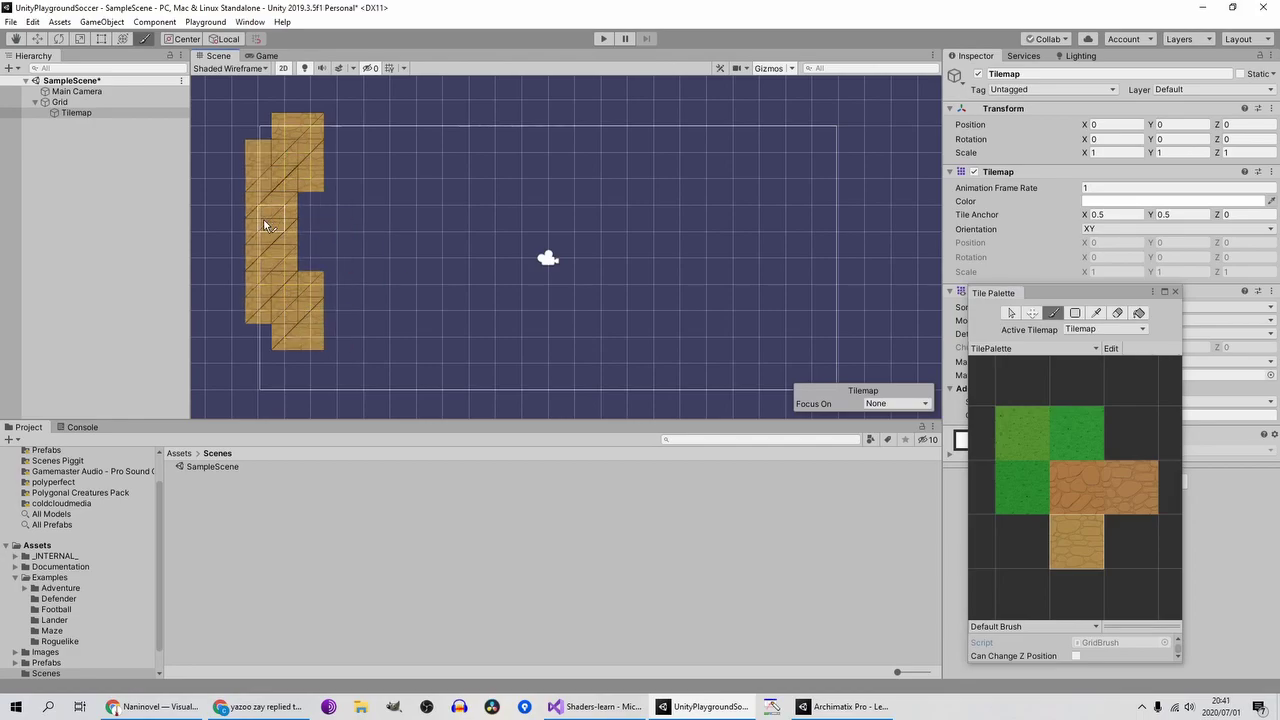
{"action": "key", "text": "ctrl+z"}
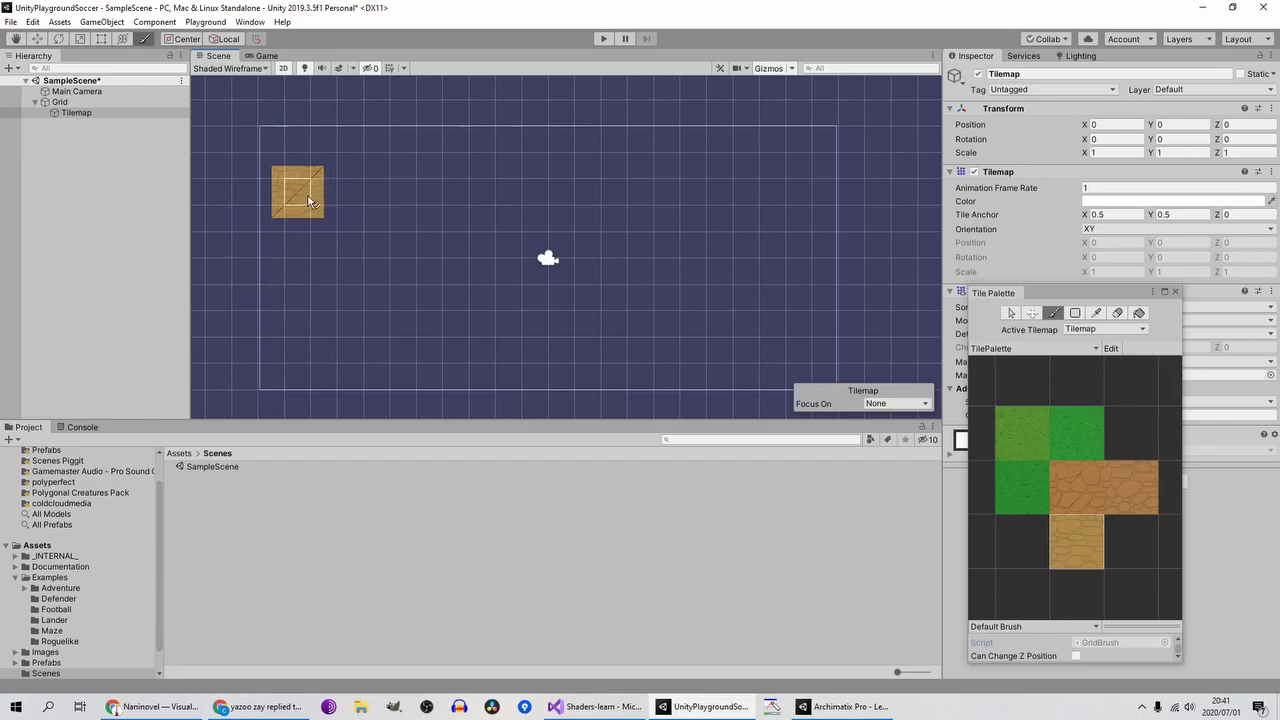
{"action": "left_click", "coordinate": [60, 103]}
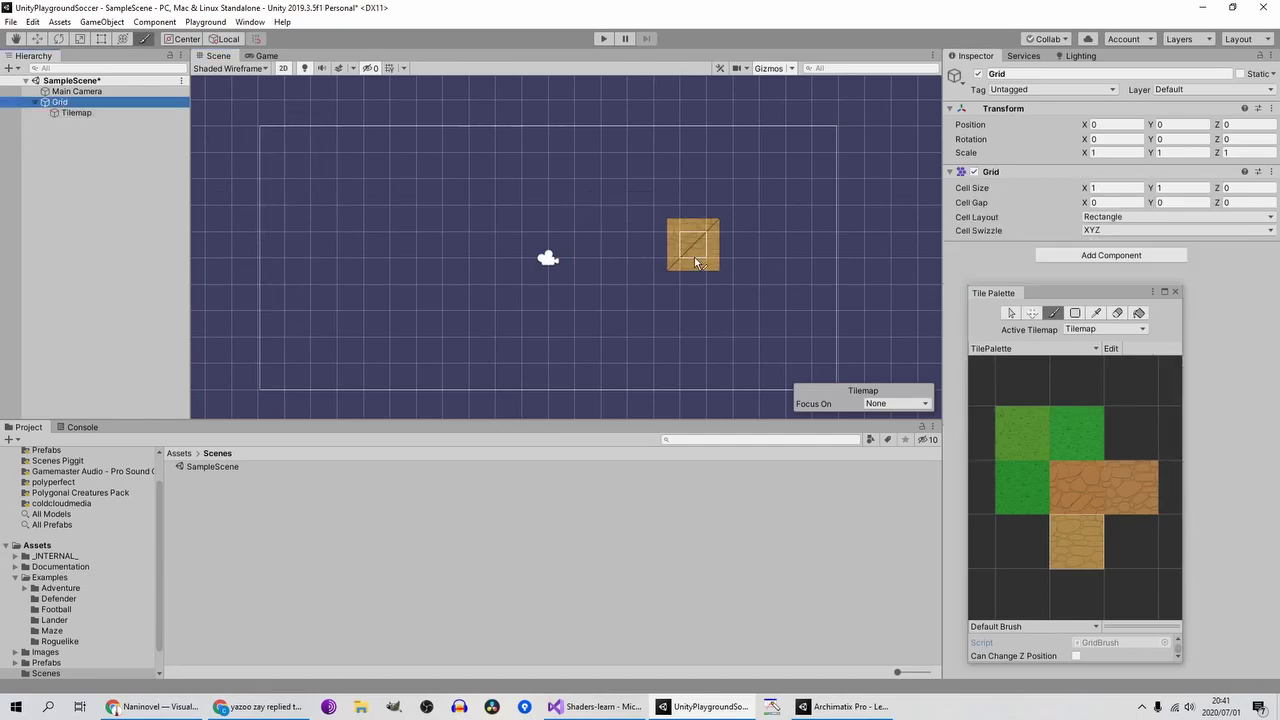
{"action": "left_click", "coordinate": [107, 112]}
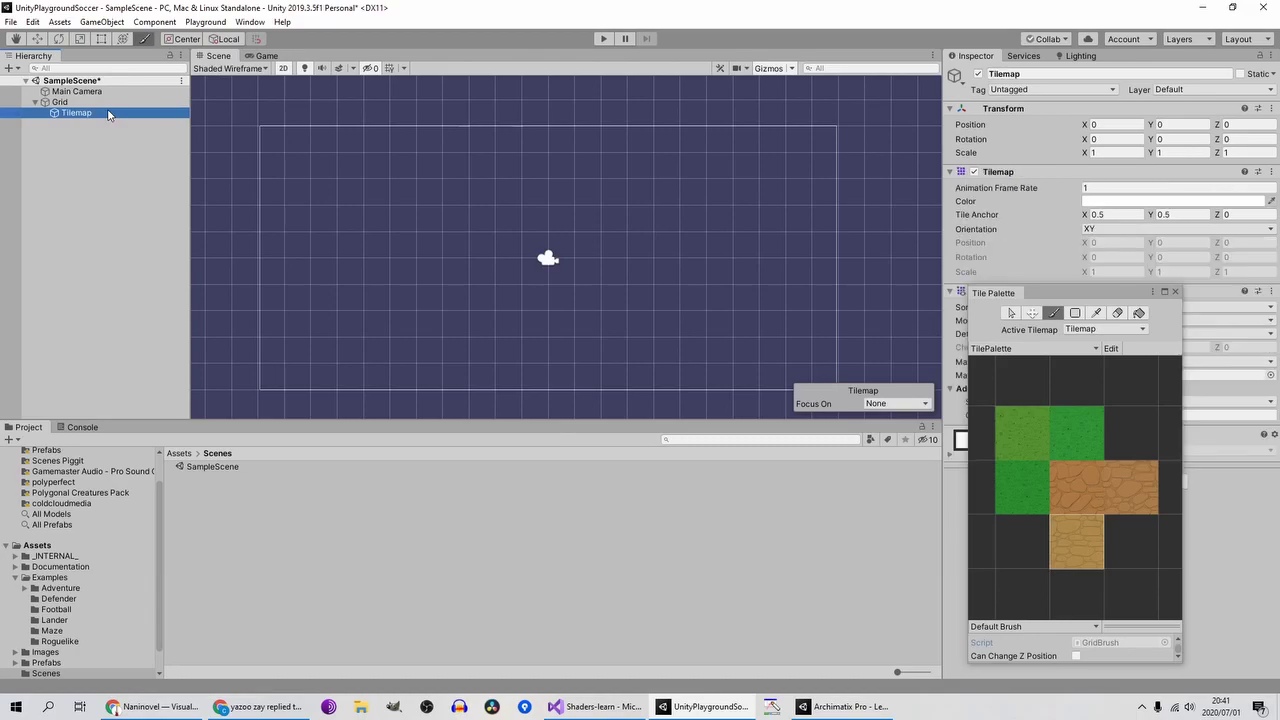
Step: Set the Grid's Cell Size to 2 in X and 2 in Y
{"action": "left_click", "coordinate": [104, 102]}
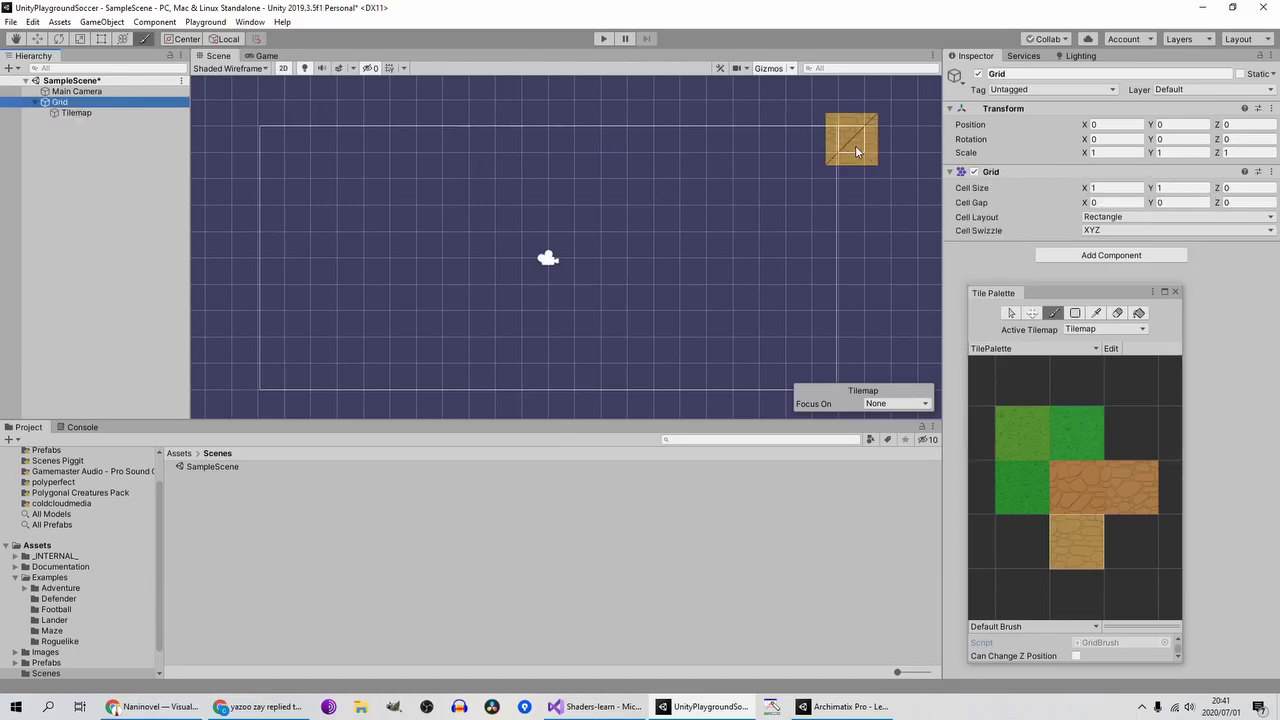
{"action": "left_click", "coordinate": [1138, 188]}
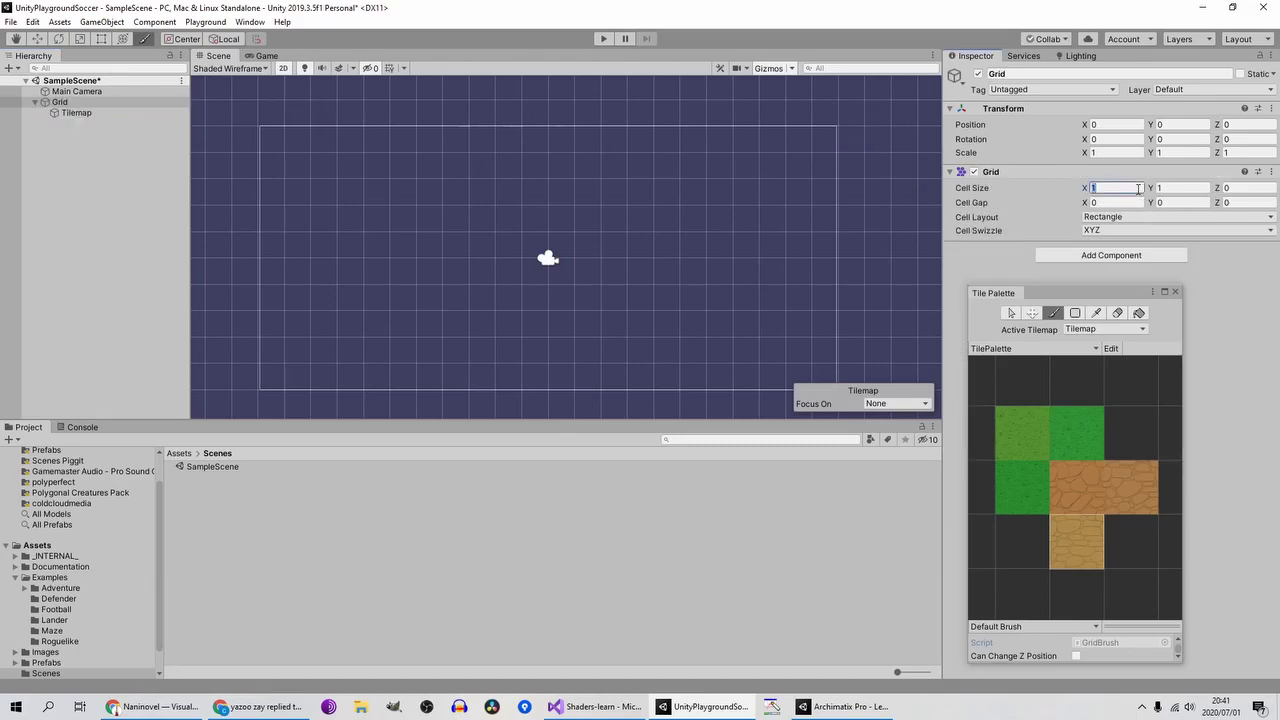
{"action": "type", "text": "2"}
{"action": "key", "text": "Tab"}
{"action": "type", "text": "2"}
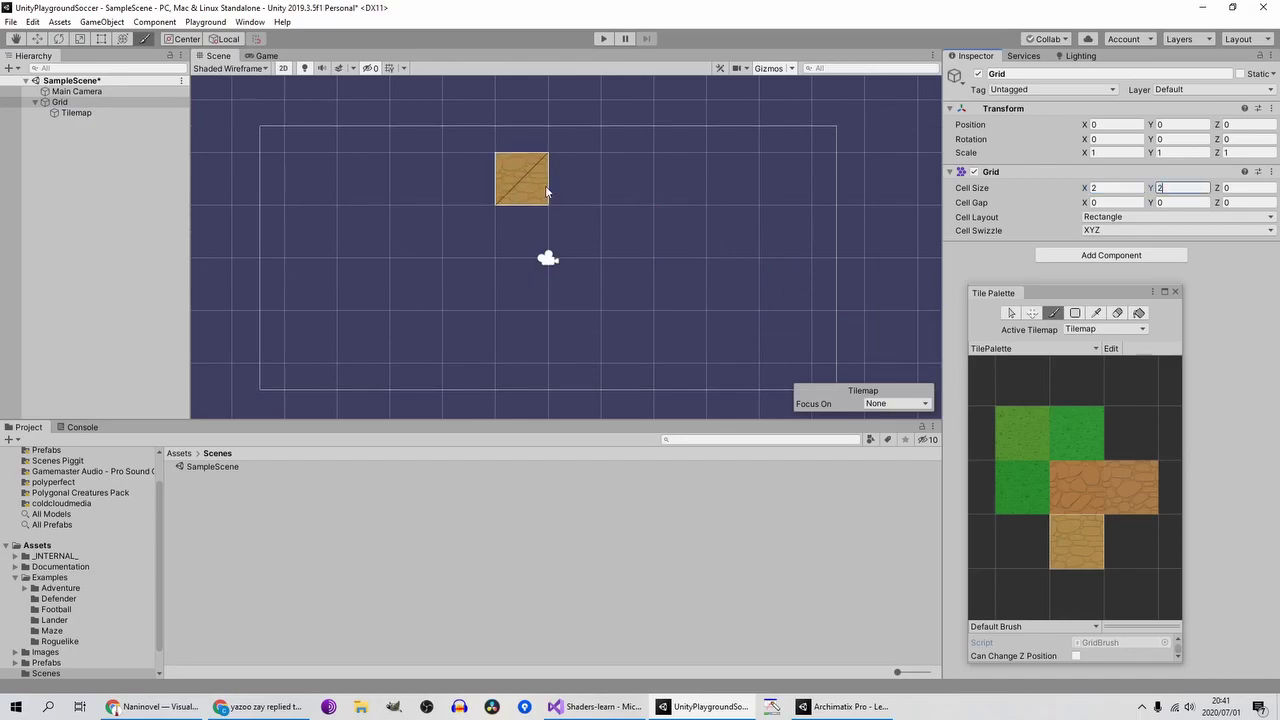
Step: Paint a yellow stone wall around the camera frame, leaving a goal gap midway along the left and right sides
{"action": "scroll", "coordinate": [318, 186], "scroll_direction": "down", "scroll_amount": 3}
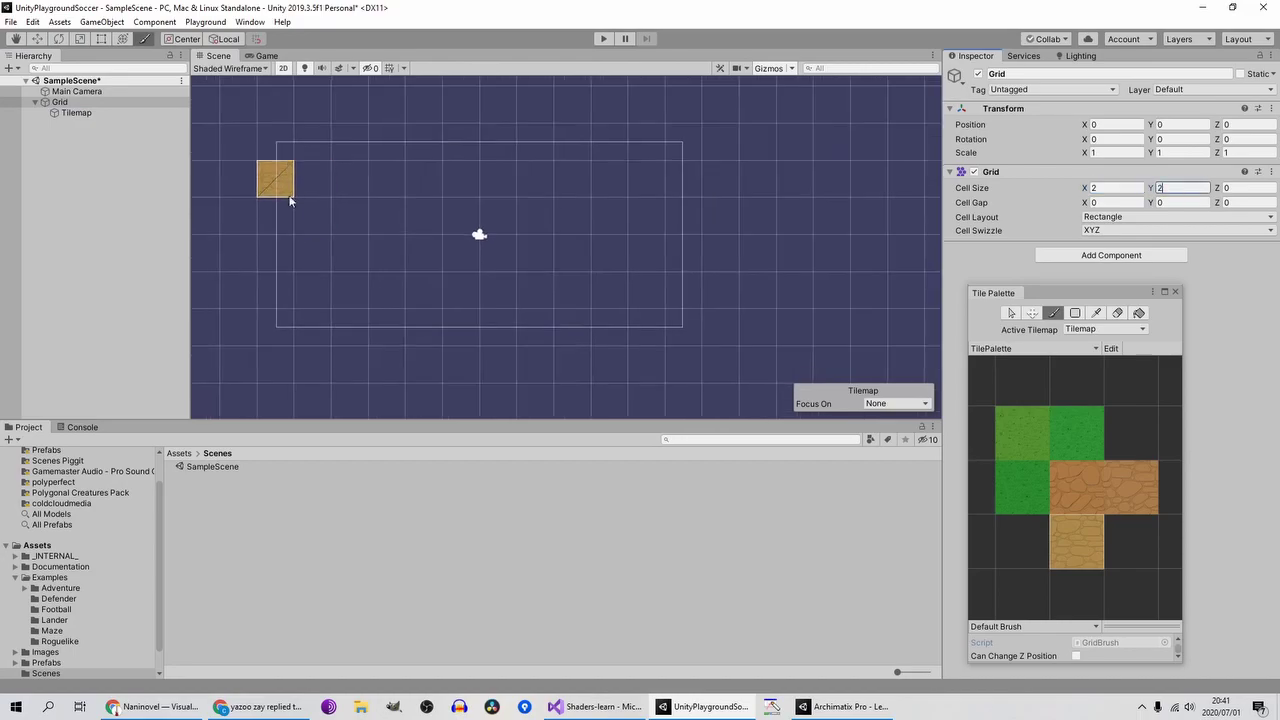
{"action": "left_click", "coordinate": [276, 146]}
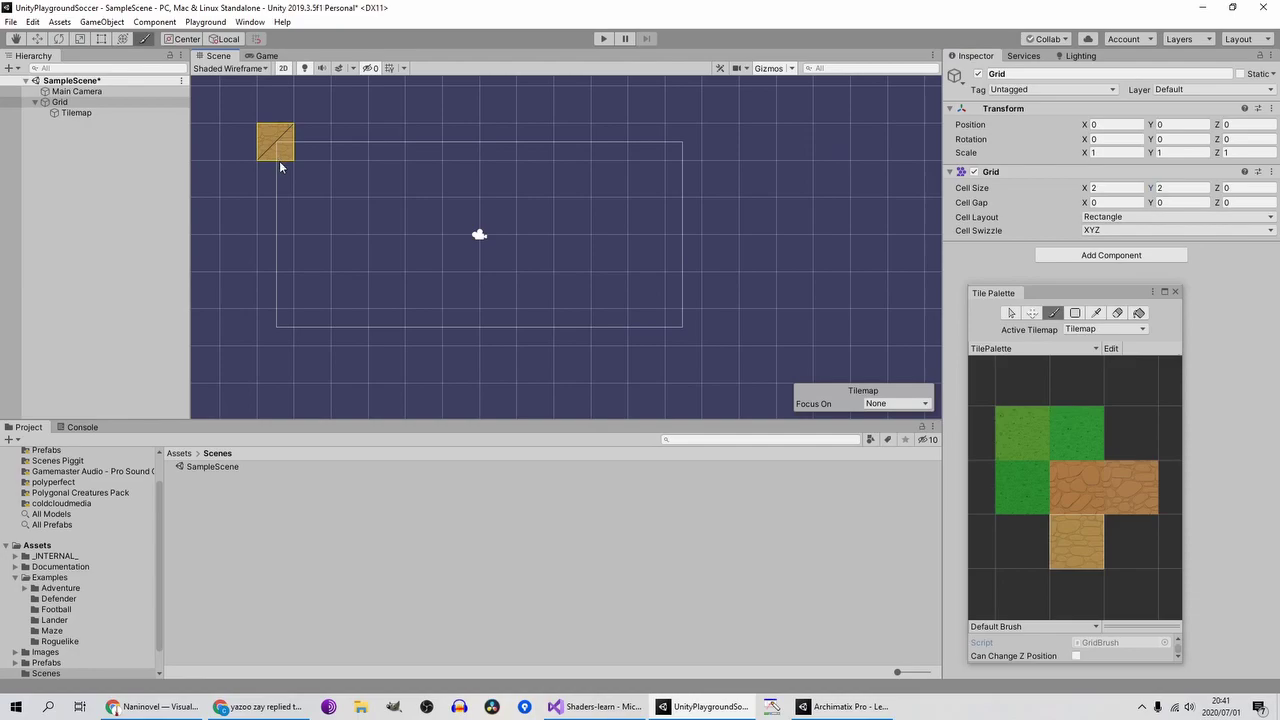
{"action": "left_click", "coordinate": [277, 178]}
{"action": "mouse_move", "coordinate": [277, 315]}
{"action": "left_mouse_down"}
{"action": "mouse_move", "coordinate": [305, 327]}
{"action": "mouse_move", "coordinate": [636, 326]}
{"action": "mouse_move", "coordinate": [694, 305]}
{"action": "left_mouse_up"}
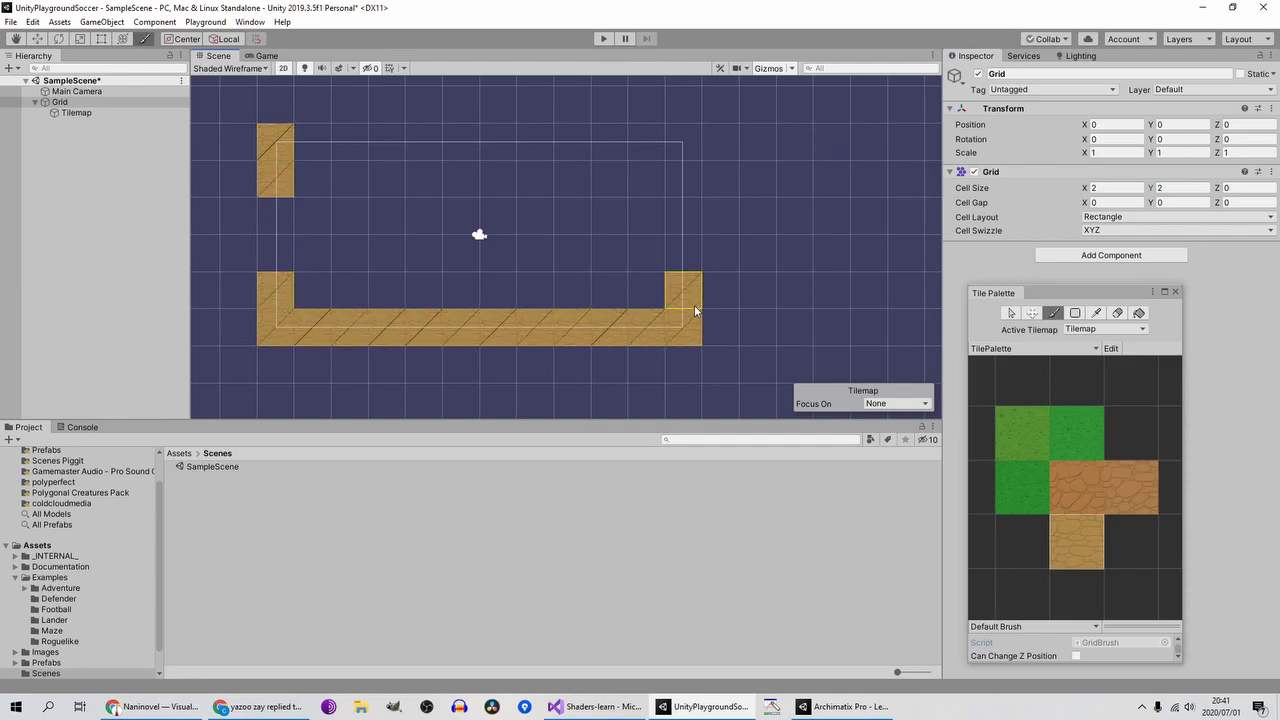
{"action": "mouse_move", "coordinate": [694, 177]}
{"action": "left_mouse_down"}
{"action": "mouse_move", "coordinate": [585, 133]}
{"action": "mouse_move", "coordinate": [341, 121]}
{"action": "mouse_move", "coordinate": [306, 148]}
{"action": "mouse_move", "coordinate": [430, 148]}
{"action": "left_mouse_up"}
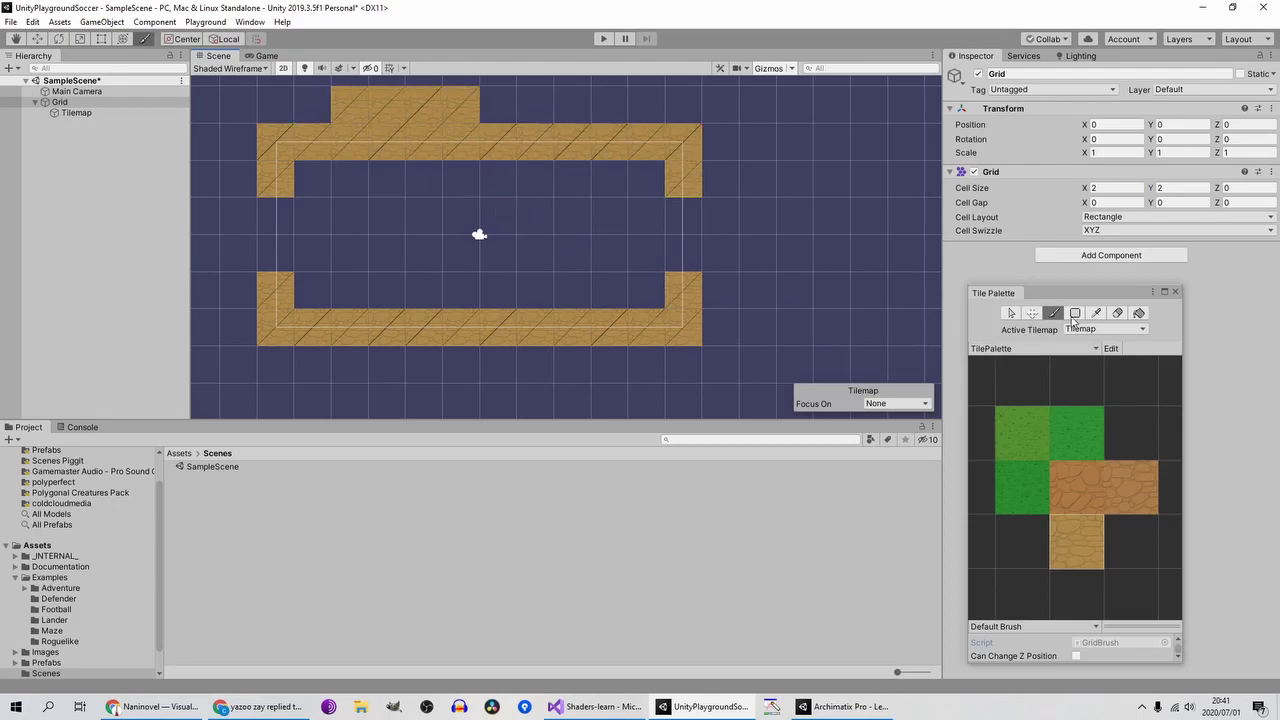
Step: Erase the surplus stone tiles sticking out above the top wall
{"action": "left_click", "coordinate": [1117, 312]}
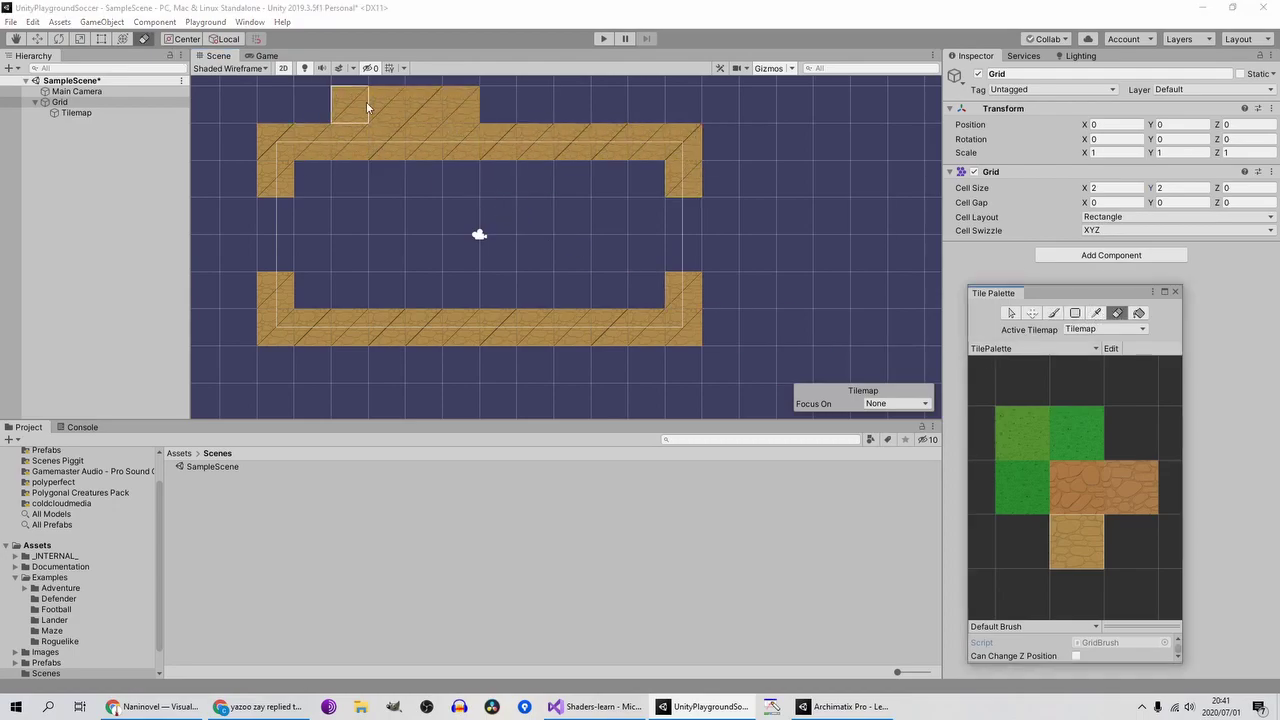
{"action": "left_click_drag", "start_coordinate": [366, 101], "coordinate": [473, 110]}
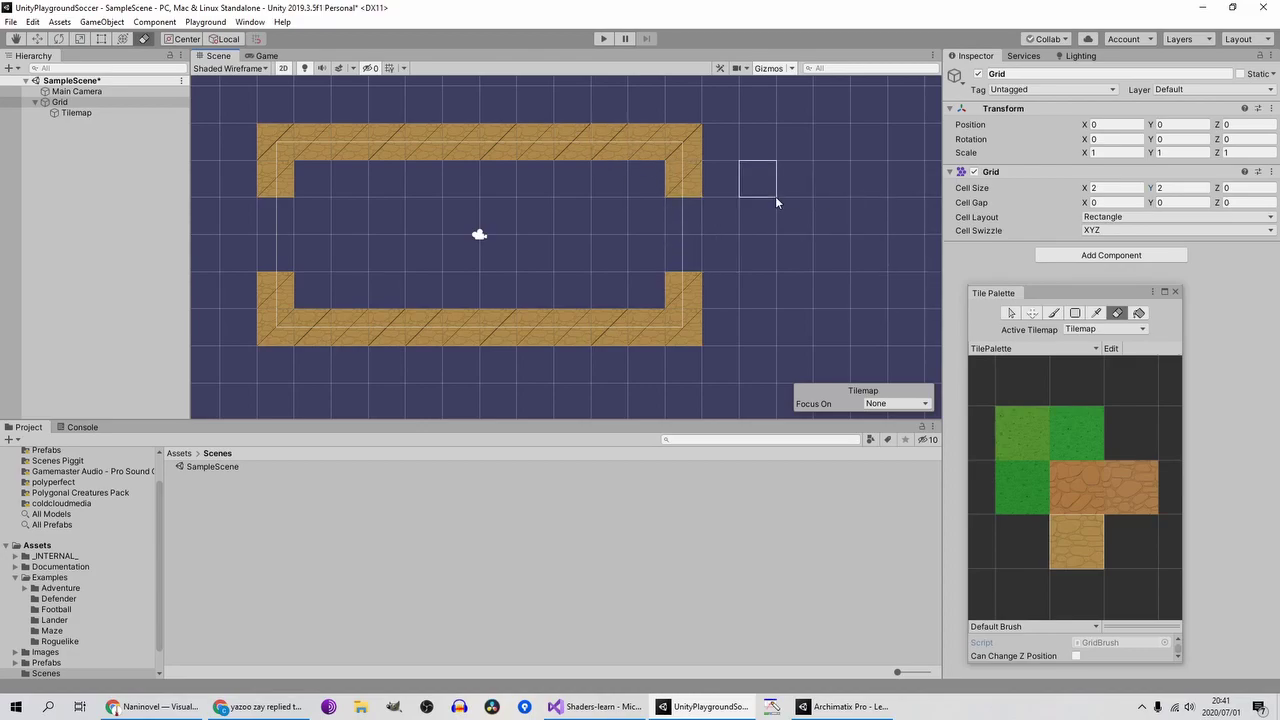
Step: Run the scene to check how the tile wall fits the camera view
{"action": "mouse_move", "coordinate": [606, 215]}
{"action": "middle_mouse_down"}
{"action": "mouse_move", "coordinate": [738, 246]}
{"action": "mouse_move", "coordinate": [664, 227]}
{"action": "middle_mouse_up"}
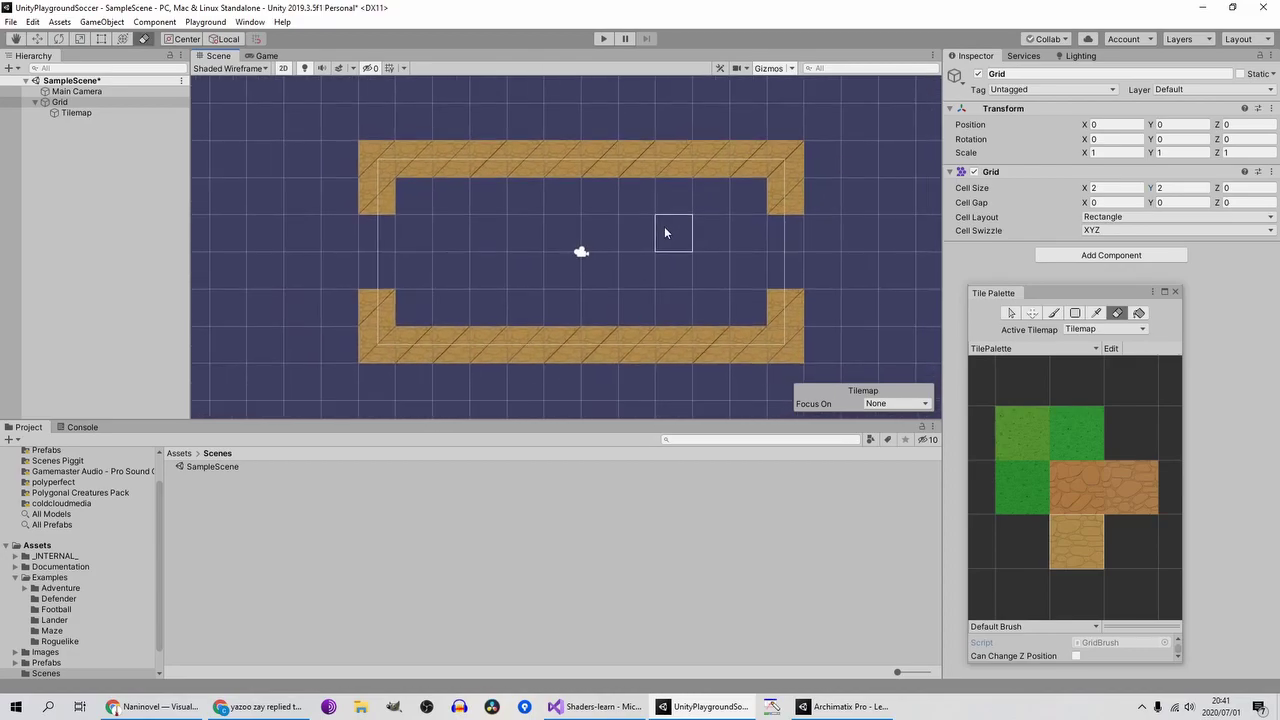
{"action": "left_click", "coordinate": [602, 39]}
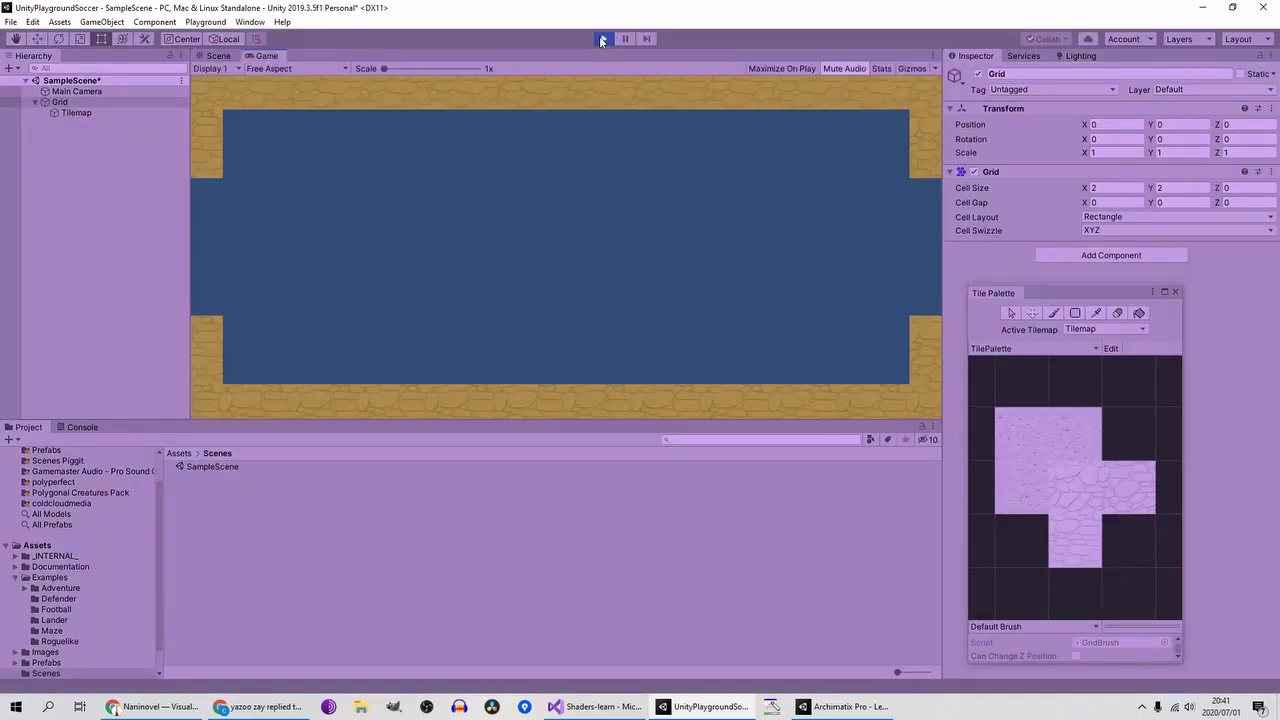
Step: Stop the running scene and place the Ghost and Skeleton creature sprites at opposite ends of the field, in front of the goal gaps
{"action": "left_click", "coordinate": [603, 38]}
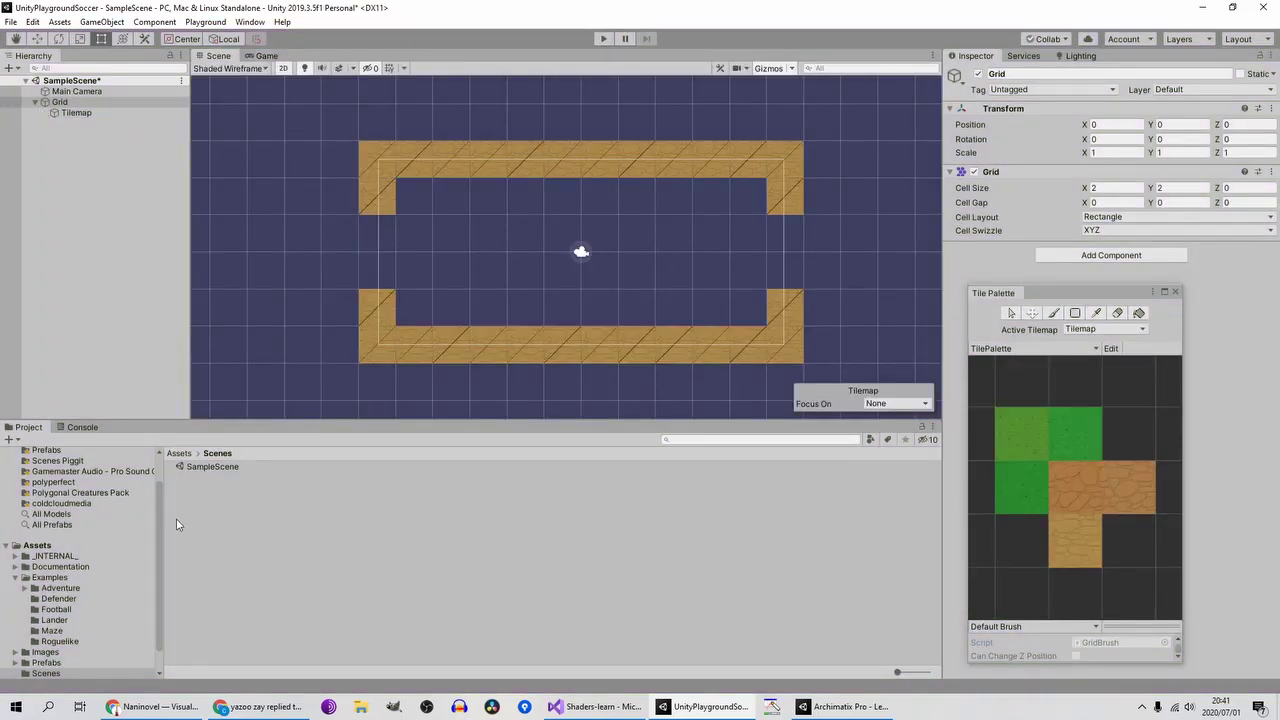
{"action": "left_click", "coordinate": [178, 454]}
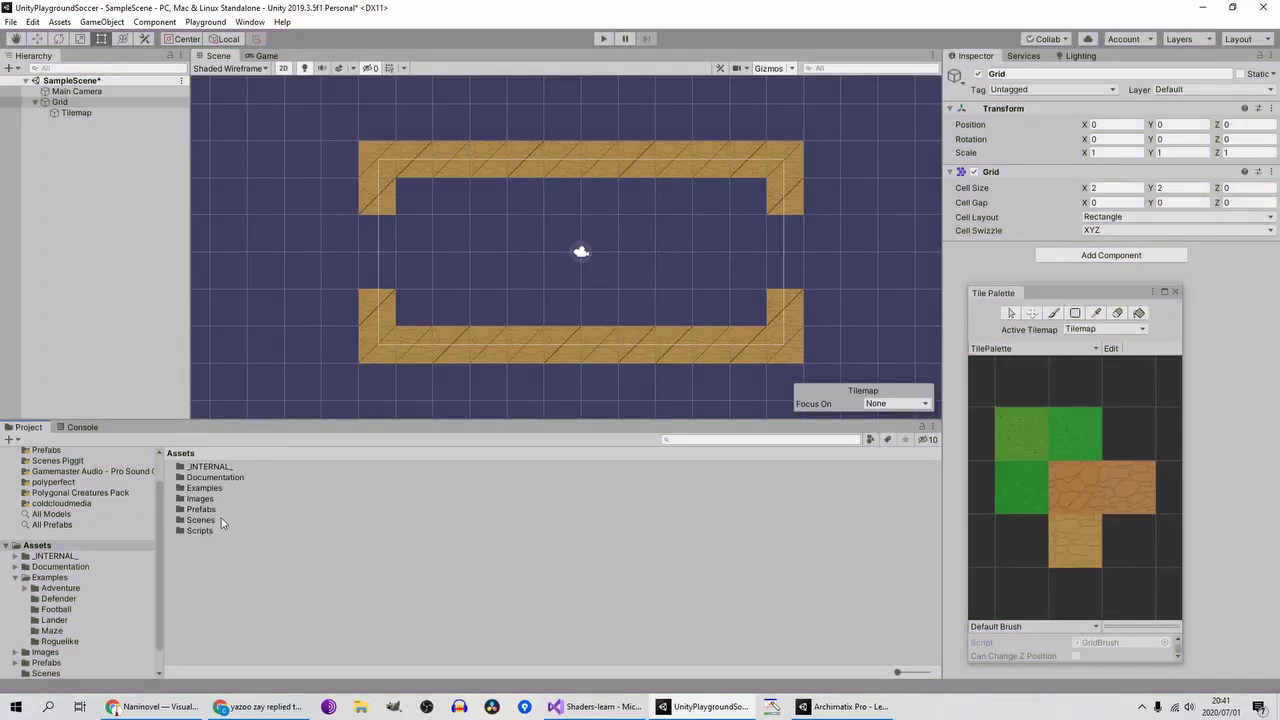
{"action": "left_click", "coordinate": [204, 488]}
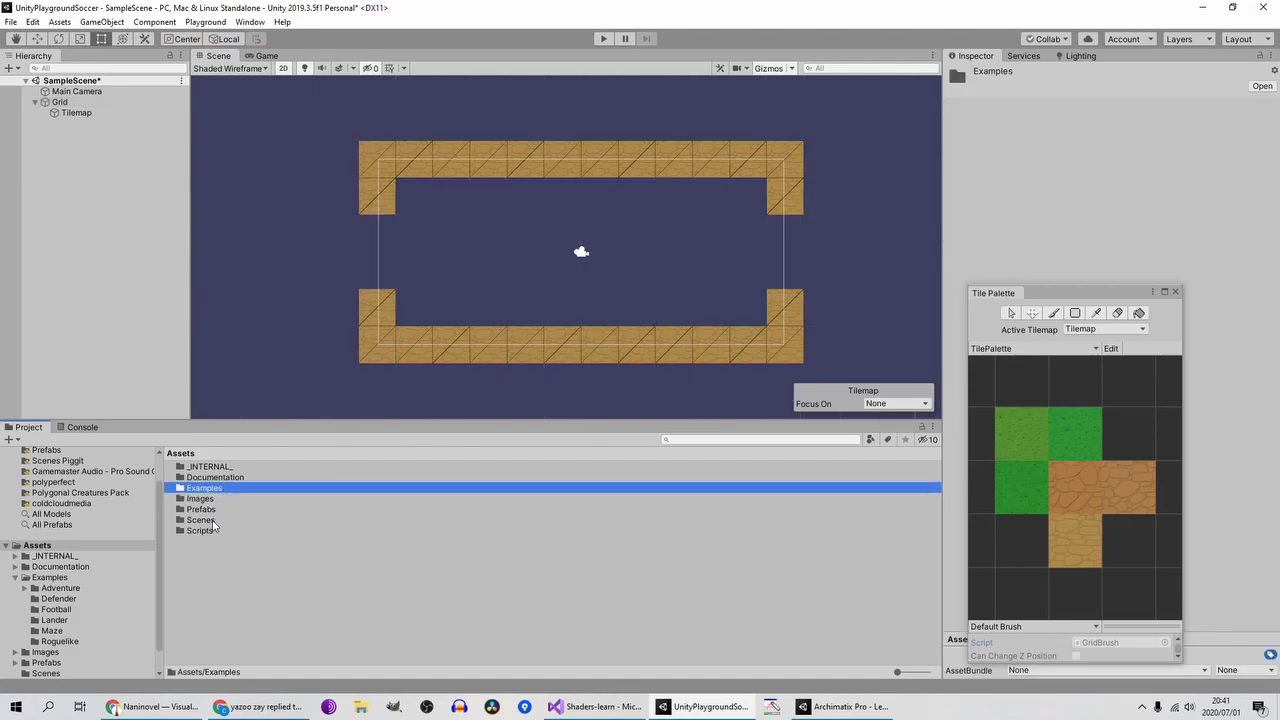
{"action": "double_click", "coordinate": [212, 498]}
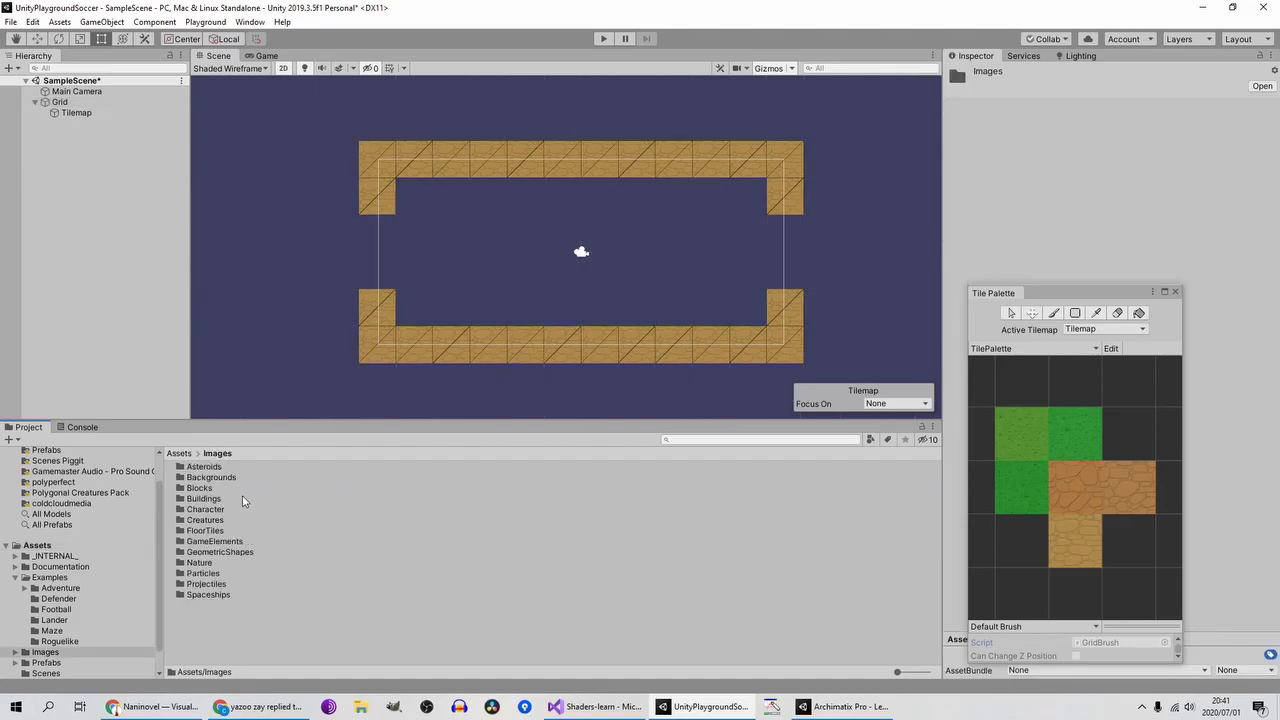
{"action": "double_click", "coordinate": [226, 519]}
{"action": "left_click", "coordinate": [228, 521]}
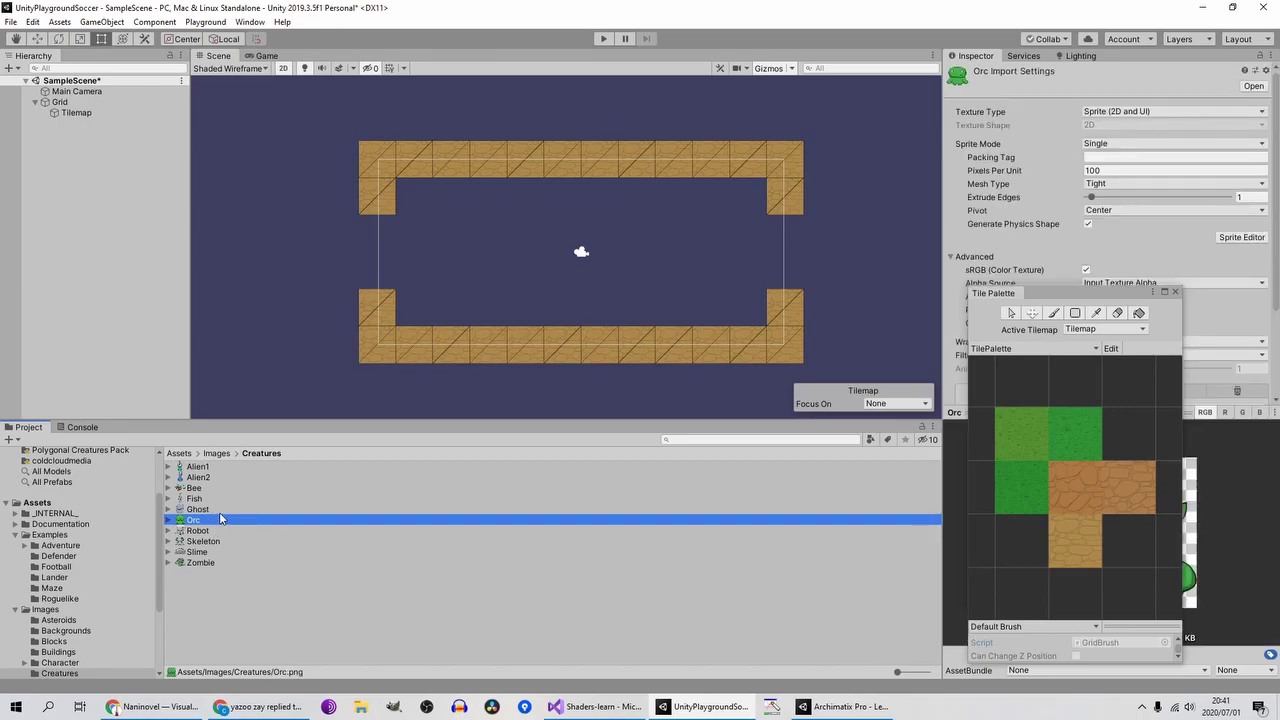
{"action": "left_click_drag", "start_coordinate": [224, 515], "coordinate": [418, 258]}
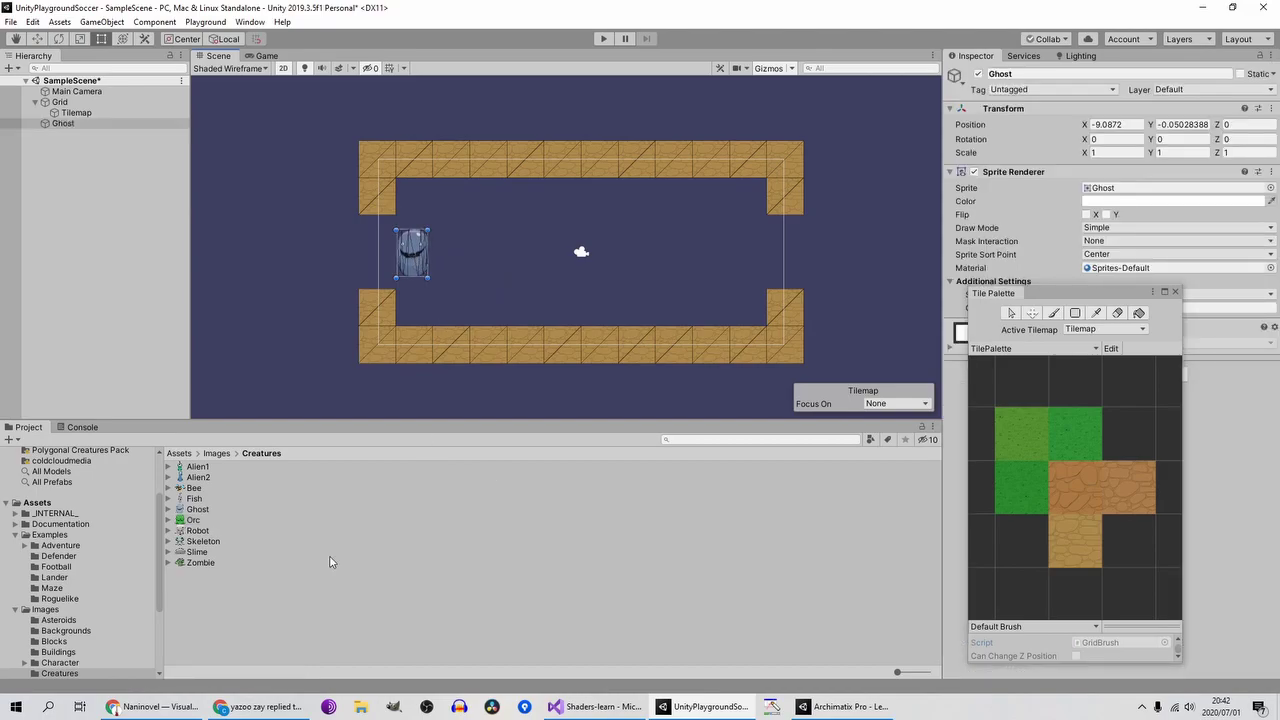
{"action": "left_click_drag", "start_coordinate": [215, 544], "coordinate": [739, 250]}
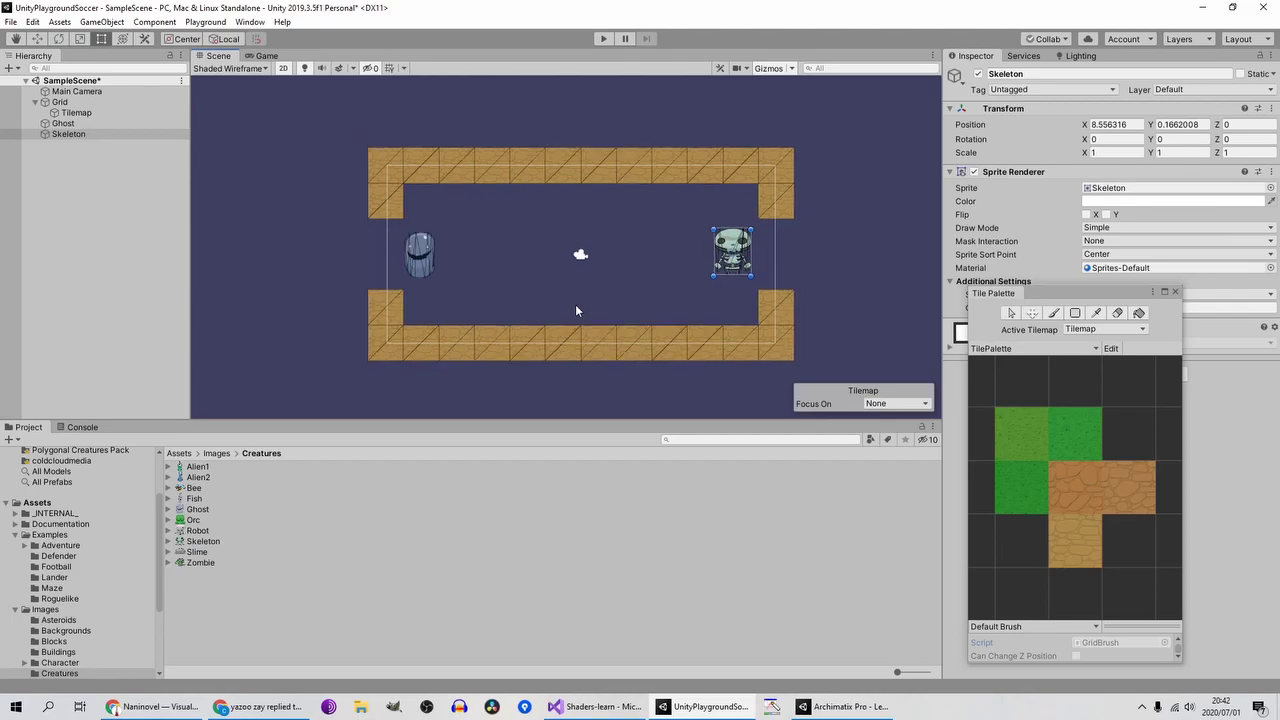
Step: Shrink the Ghost sprite uniformly to a scale of about 0.67
{"action": "scroll", "coordinate": [575, 304], "scroll_direction": "up", "scroll_amount": 1}
{"action": "left_click", "coordinate": [402, 262]}
{"action": "left_click_drag", "start_coordinate": [419, 277], "coordinate": [420, 257]}
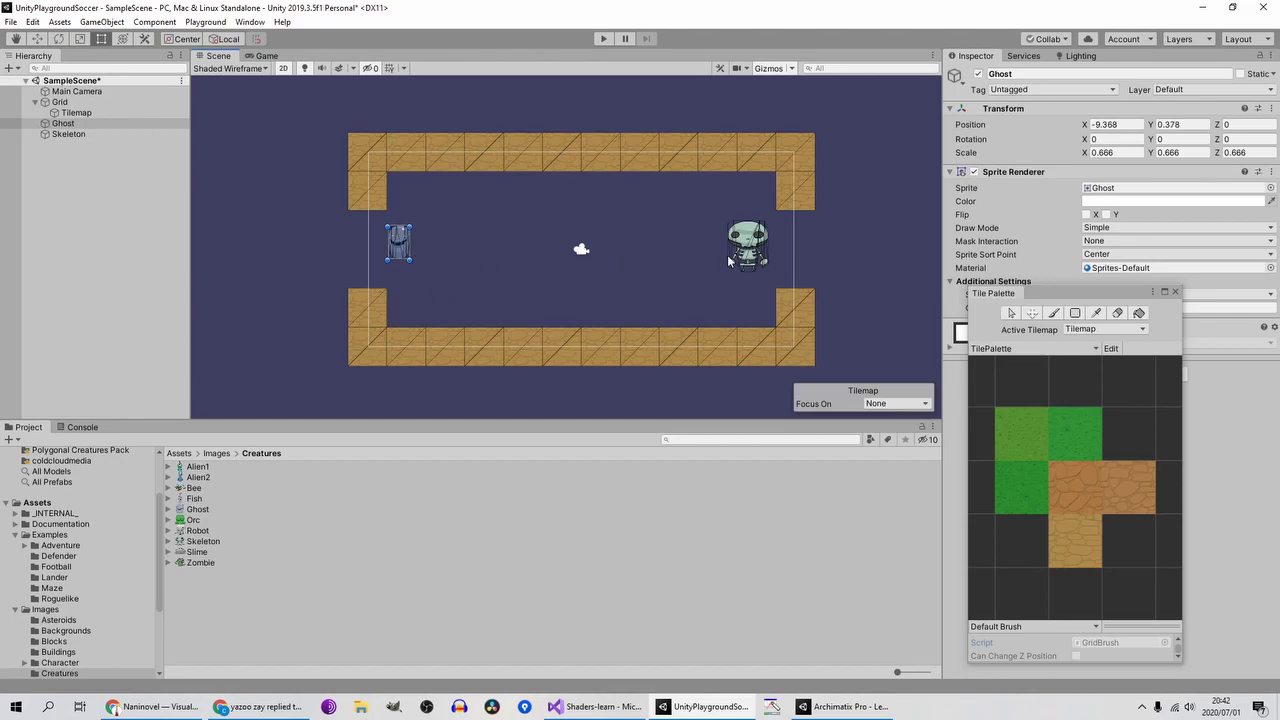
Step: Set the Skeleton's scale to 0.666 in X and Y to match the Ghost, and save the scene
{"action": "left_click", "coordinate": [1110, 153]}
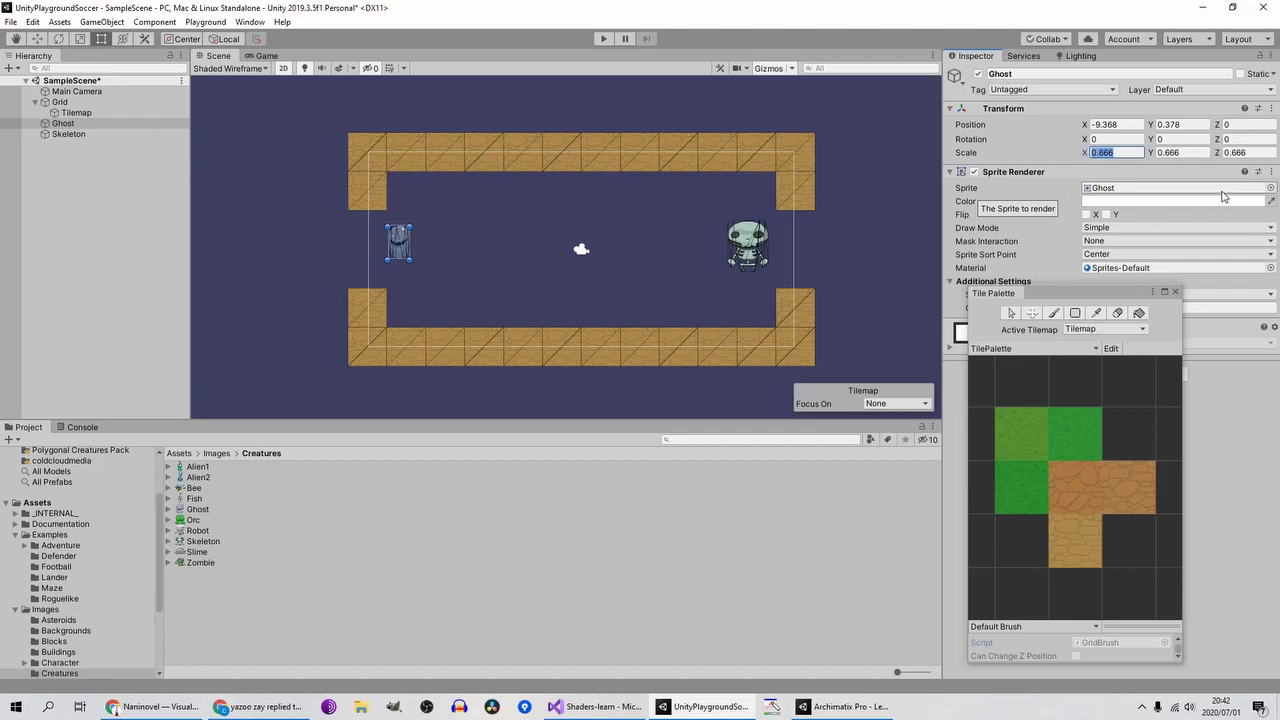
{"action": "left_click", "coordinate": [128, 134]}
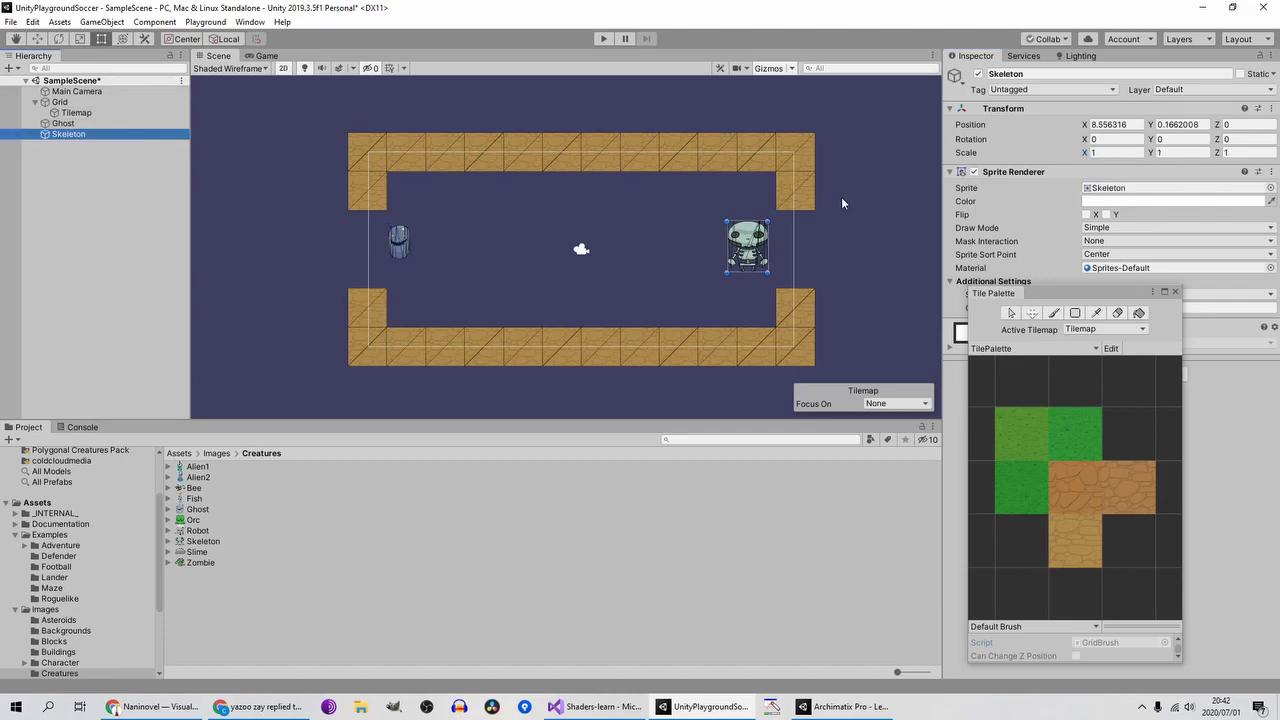
{"action": "left_click", "coordinate": [1115, 152]}
{"action": "type", "text": "0.666"}
{"action": "key", "text": "Tab"}
{"action": "type", "text": "0.666"}
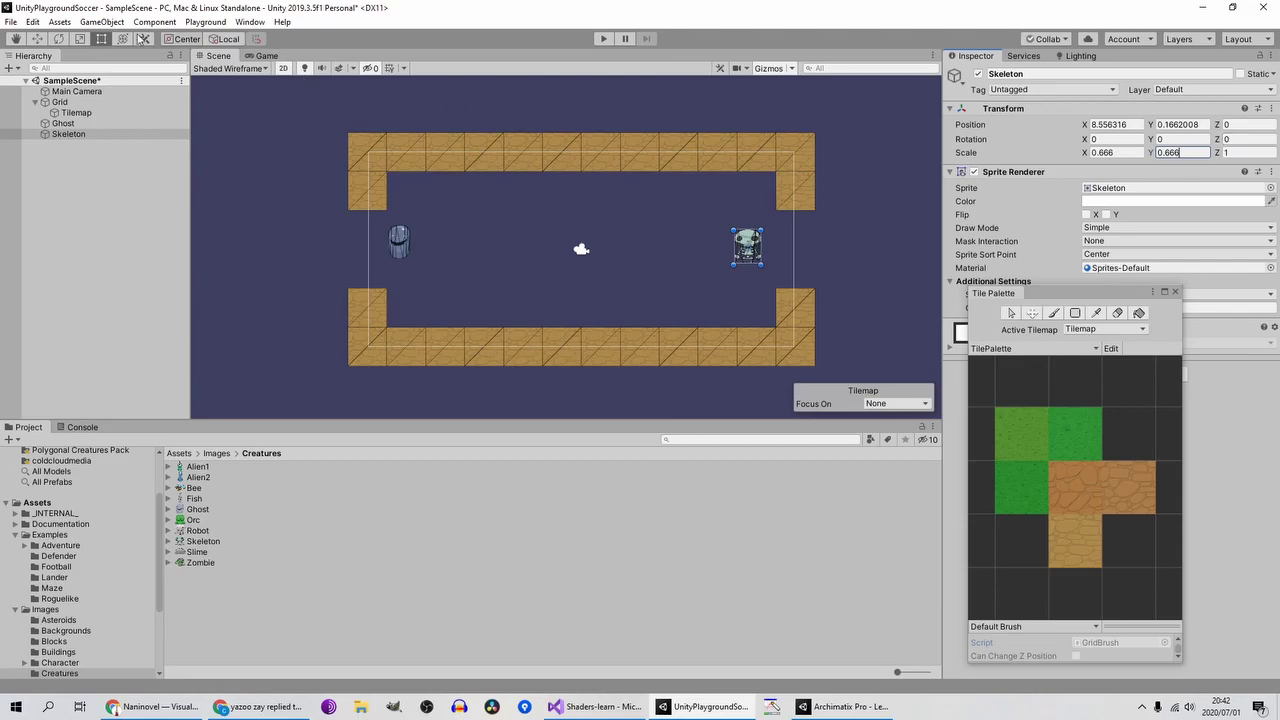
{"action": "left_click", "coordinate": [10, 21]}
{"action": "left_click", "coordinate": [35, 72]}
Step: Add the Move With Arrows component to both the Ghost and the Skeleton, moving the Tile Palette out of the way
{"action": "scroll", "coordinate": [625, 357], "scroll_direction": "up", "scroll_amount": 2}
{"action": "scroll", "coordinate": [625, 358], "scroll_direction": "up", "scroll_amount": 3}
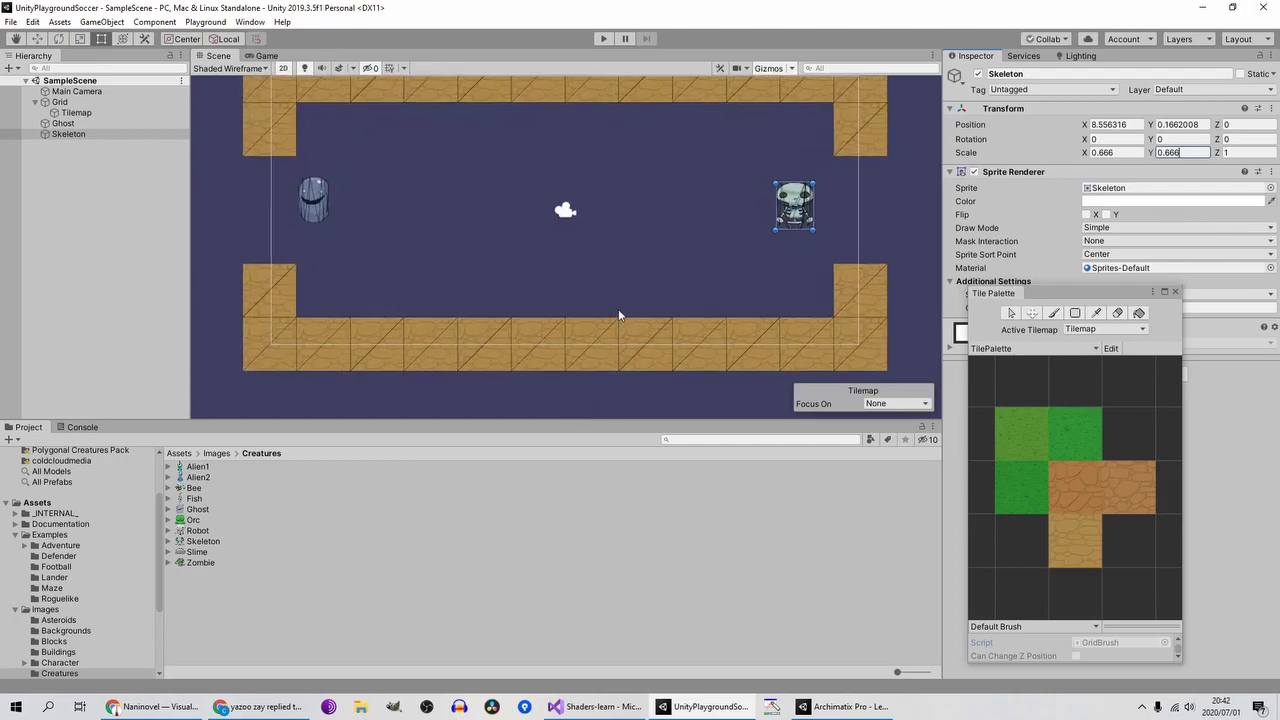
{"action": "left_click_drag", "start_coordinate": [1090, 293], "coordinate": [821, 358]}
{"action": "left_click", "coordinate": [88, 123]}
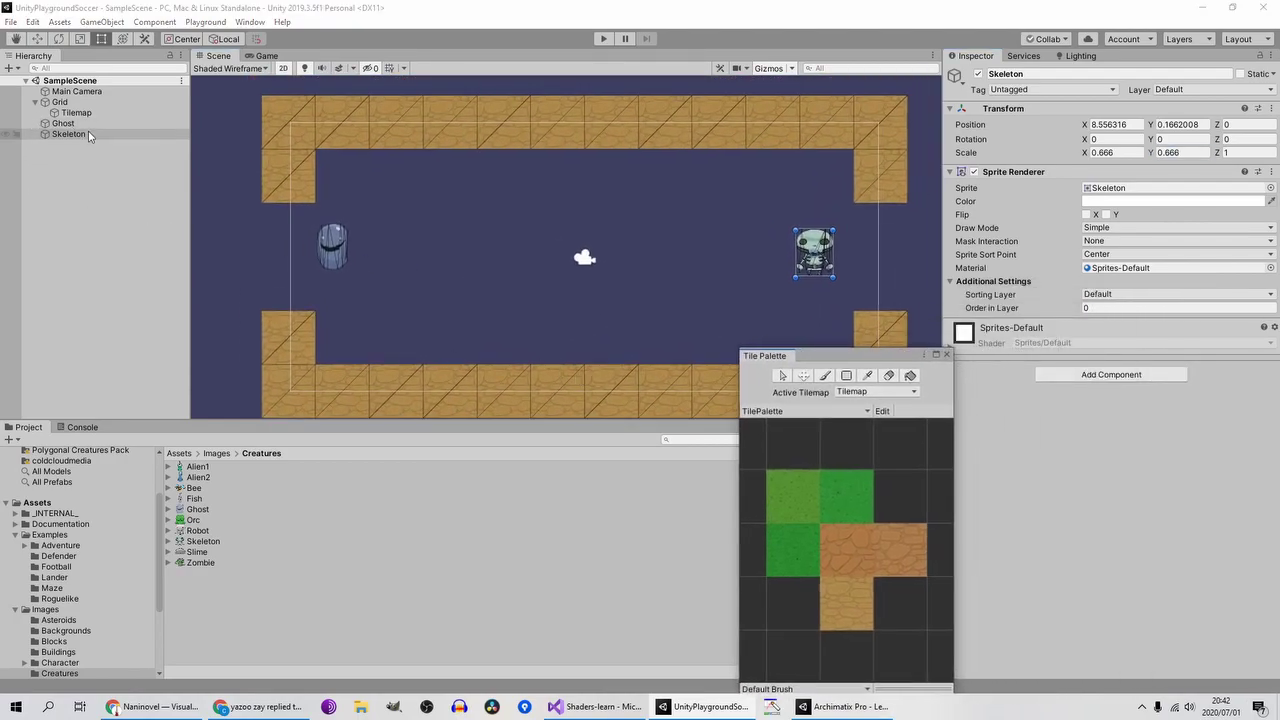
{"action": "left_click", "coordinate": [91, 131], "text": "shift"}
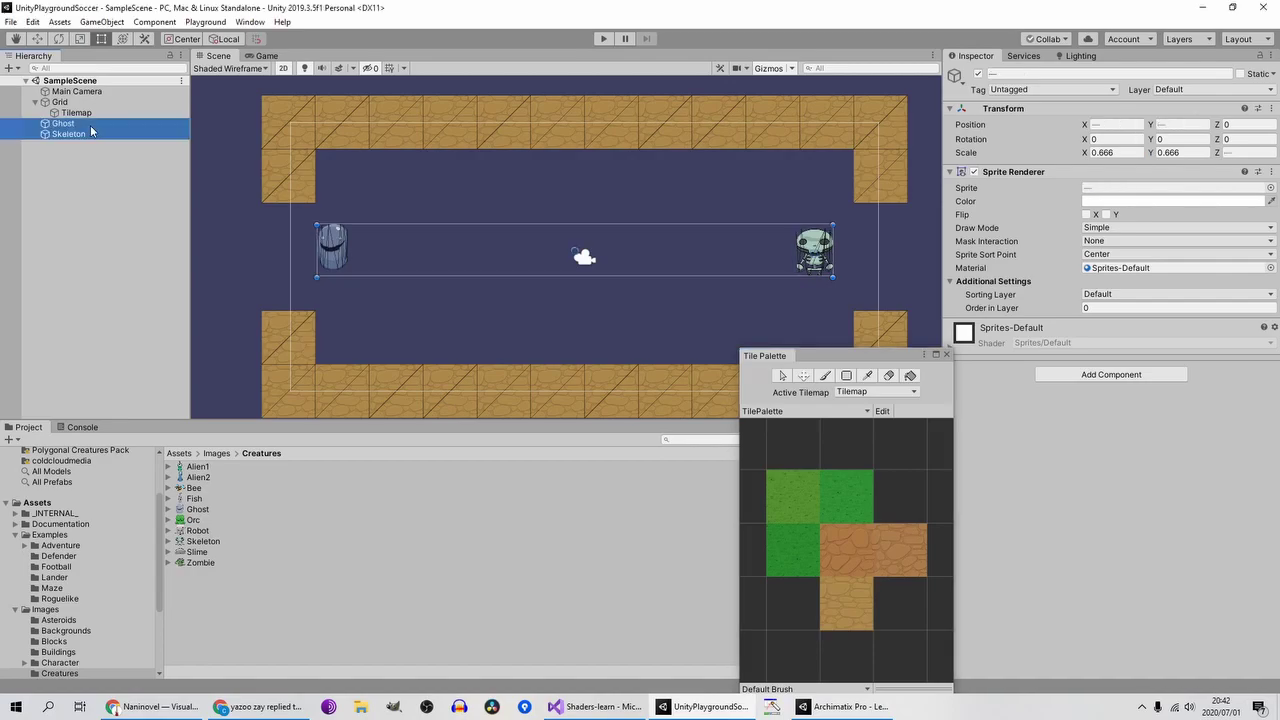
{"action": "left_click", "coordinate": [1105, 375]}
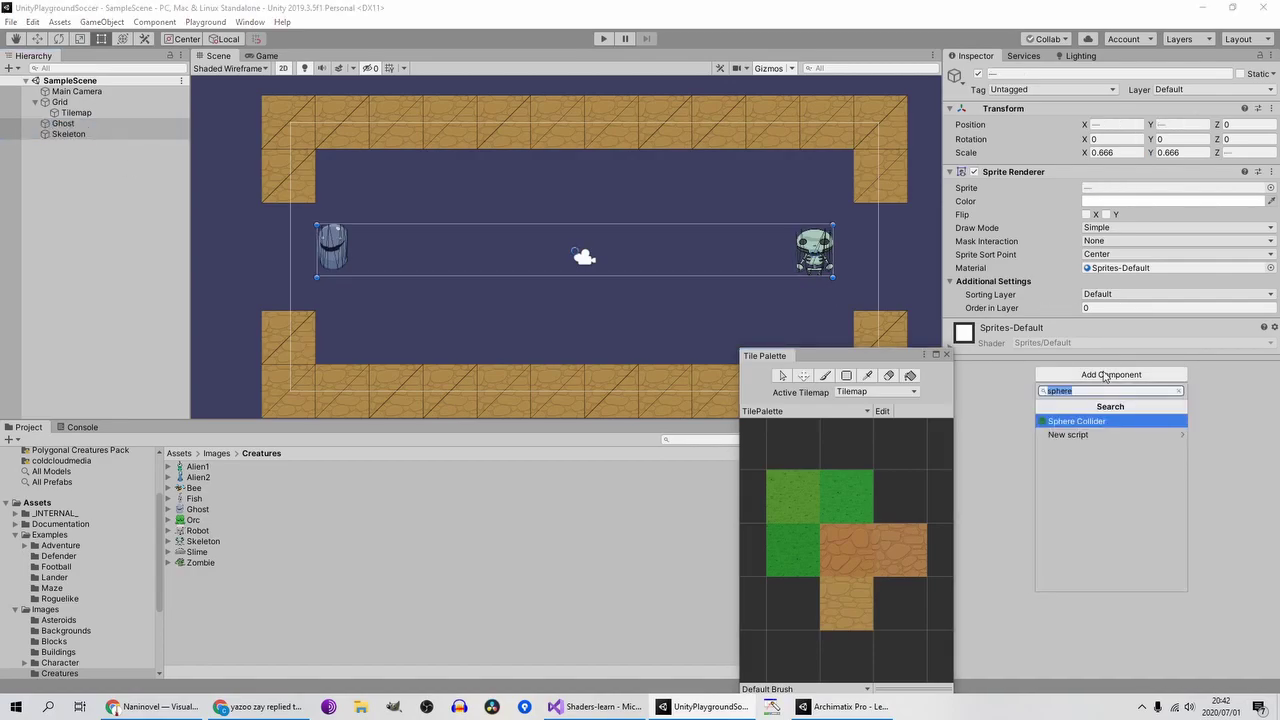
{"action": "type", "text": "movem"}
{"action": "key", "text": "BackSpace"}
{"action": "left_click", "coordinate": [1087, 421]}
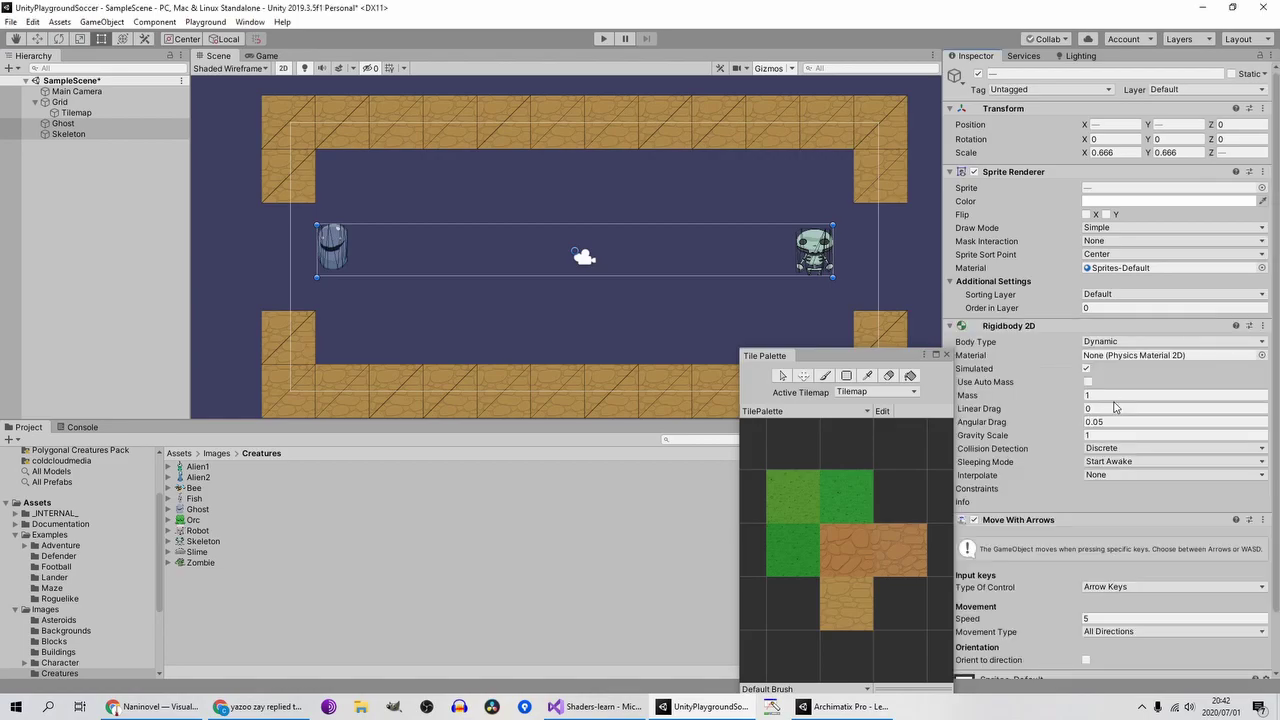
{"action": "left_click", "coordinate": [72, 123]}
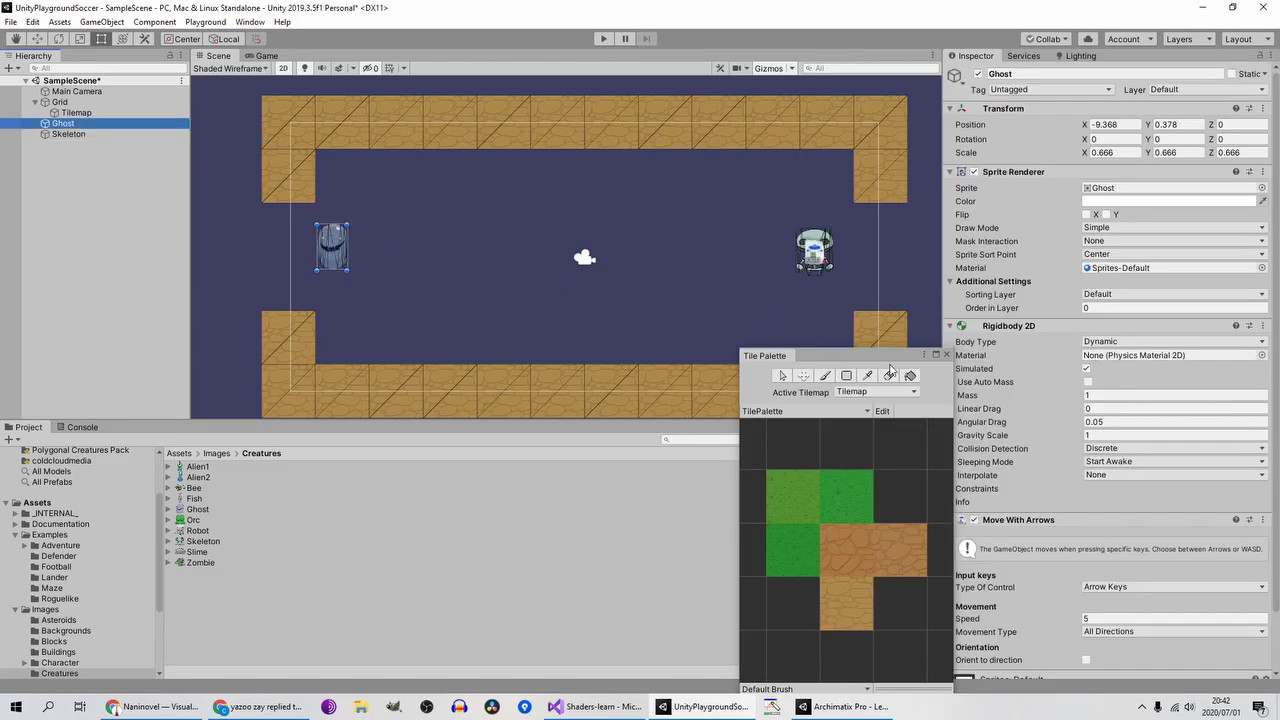
{"action": "scroll", "coordinate": [1035, 493], "scroll_direction": "down", "scroll_amount": 2}
{"action": "key", "text": "Down"}
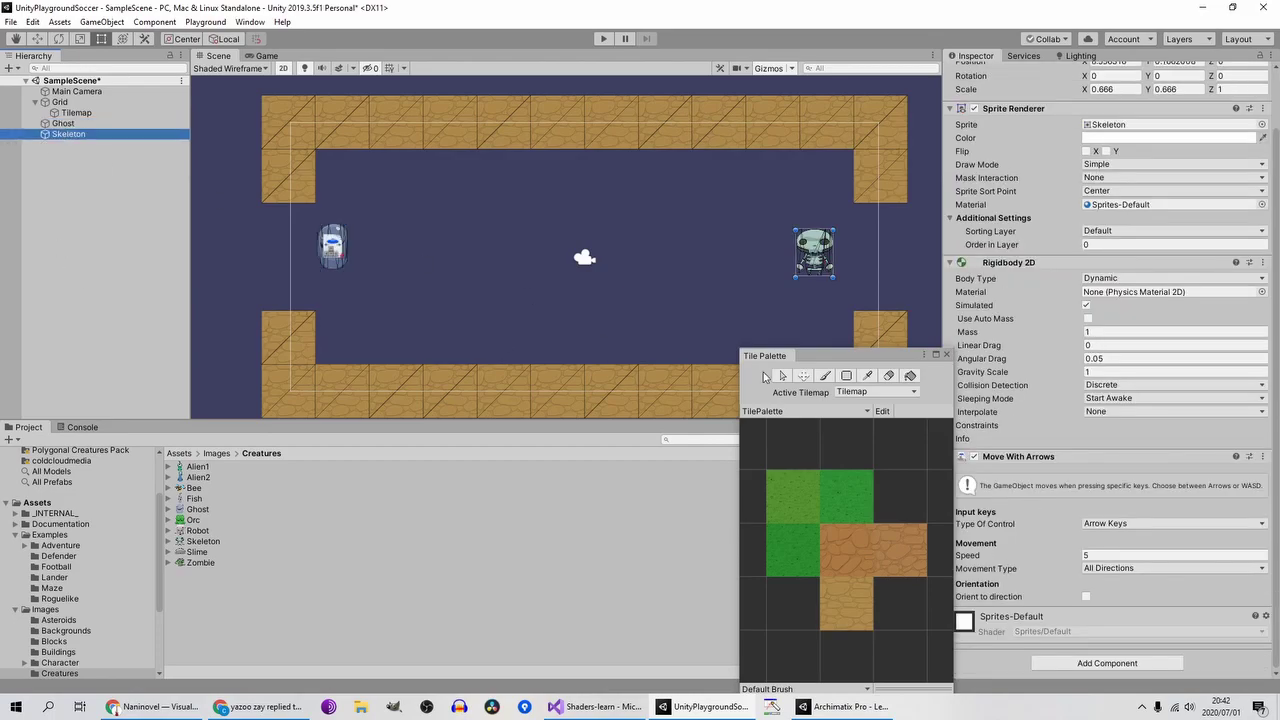
{"action": "left_click", "coordinate": [1095, 523]}
{"action": "left_click", "coordinate": [1124, 555]}
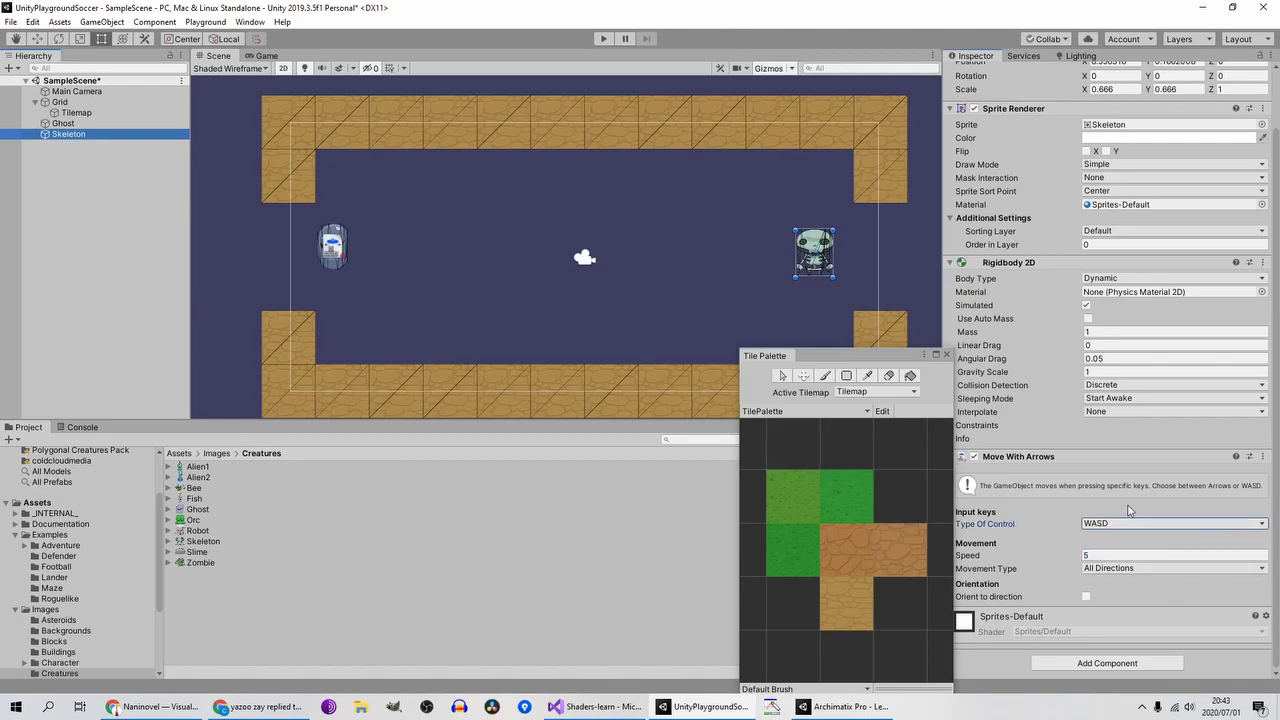
{"action": "left_click", "coordinate": [1092, 523]}
{"action": "left_click", "coordinate": [1124, 539]}
Step: Set the Ghost's Type Of Control to WASD in its Move With Arrows component
{"action": "left_click", "coordinate": [332, 245]}
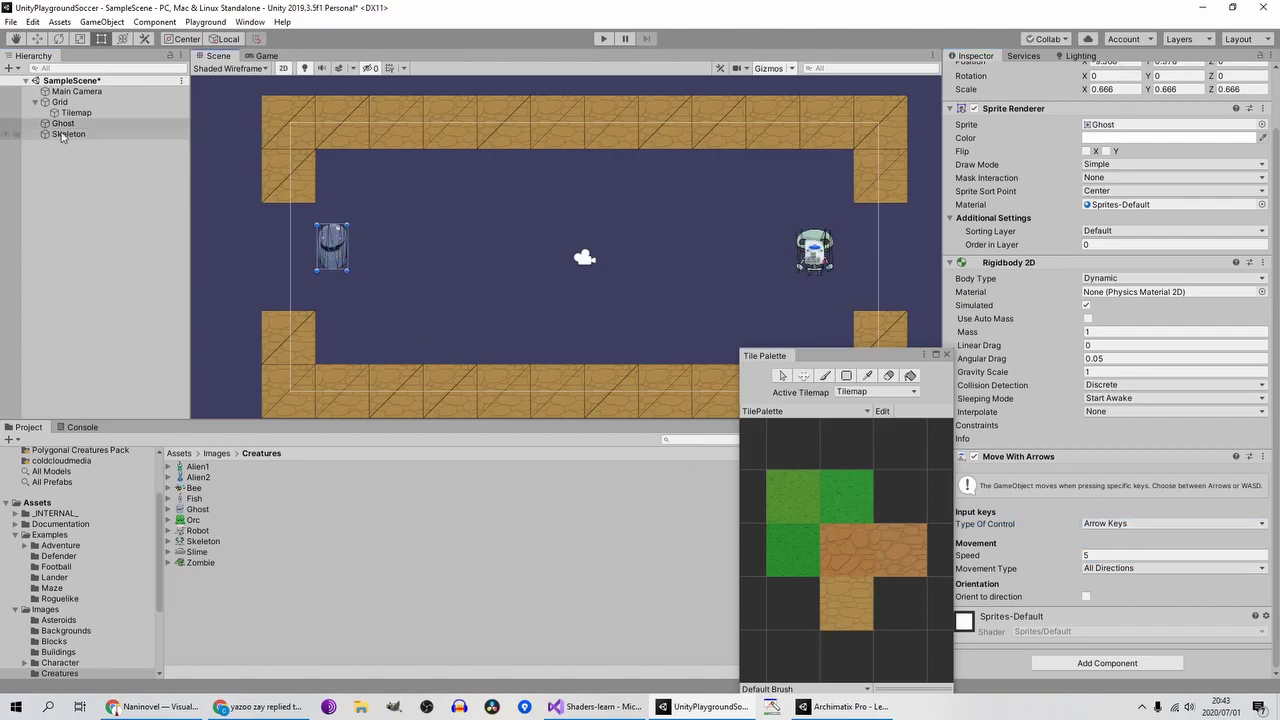
{"action": "left_click", "coordinate": [1128, 525]}
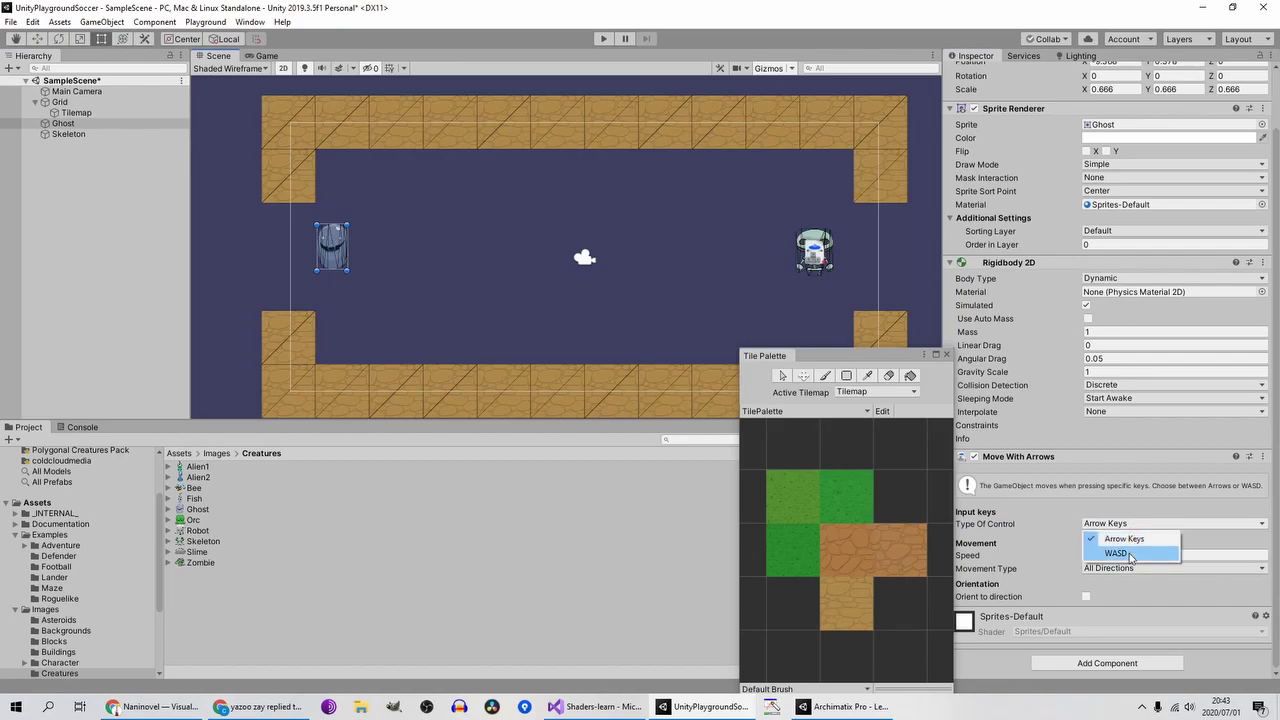
{"action": "left_click", "coordinate": [1105, 553]}
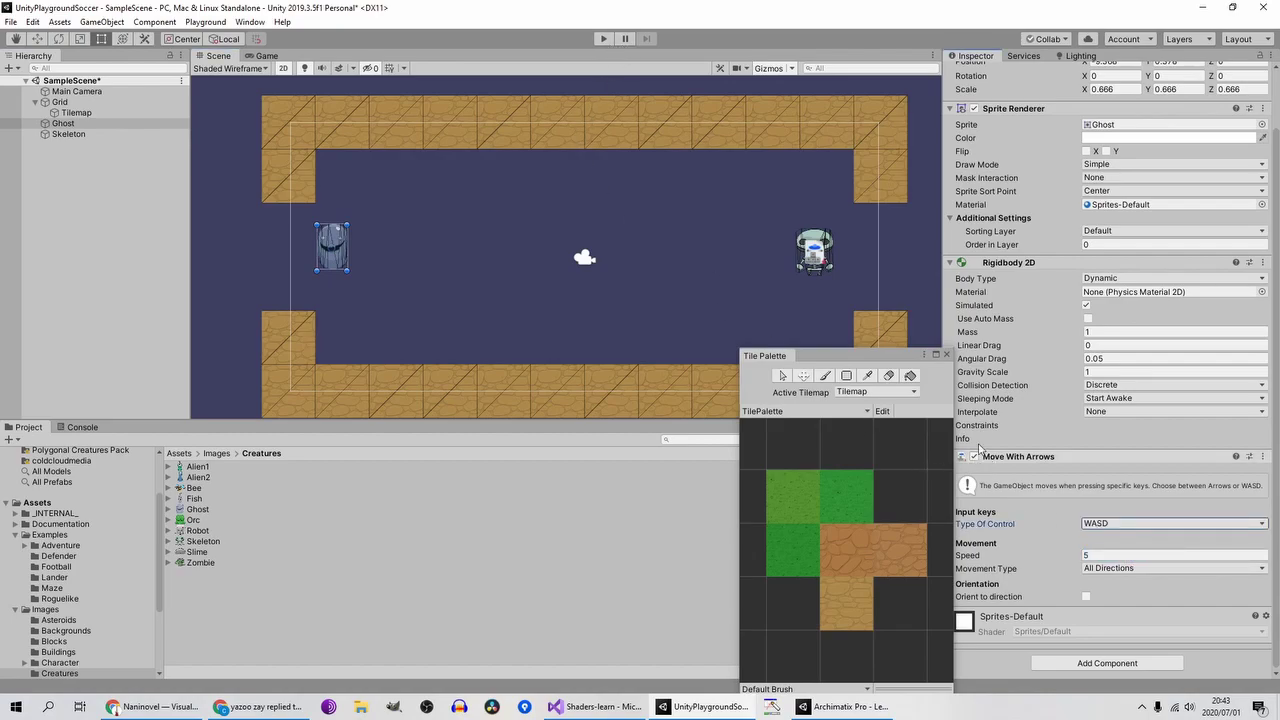
Step: Set the Rigidbody 2D Gravity Scale to 0 and Linear Drag to 5 for the Ghost and Skeleton together
{"action": "left_click", "coordinate": [70, 135], "text": "ctrl"}
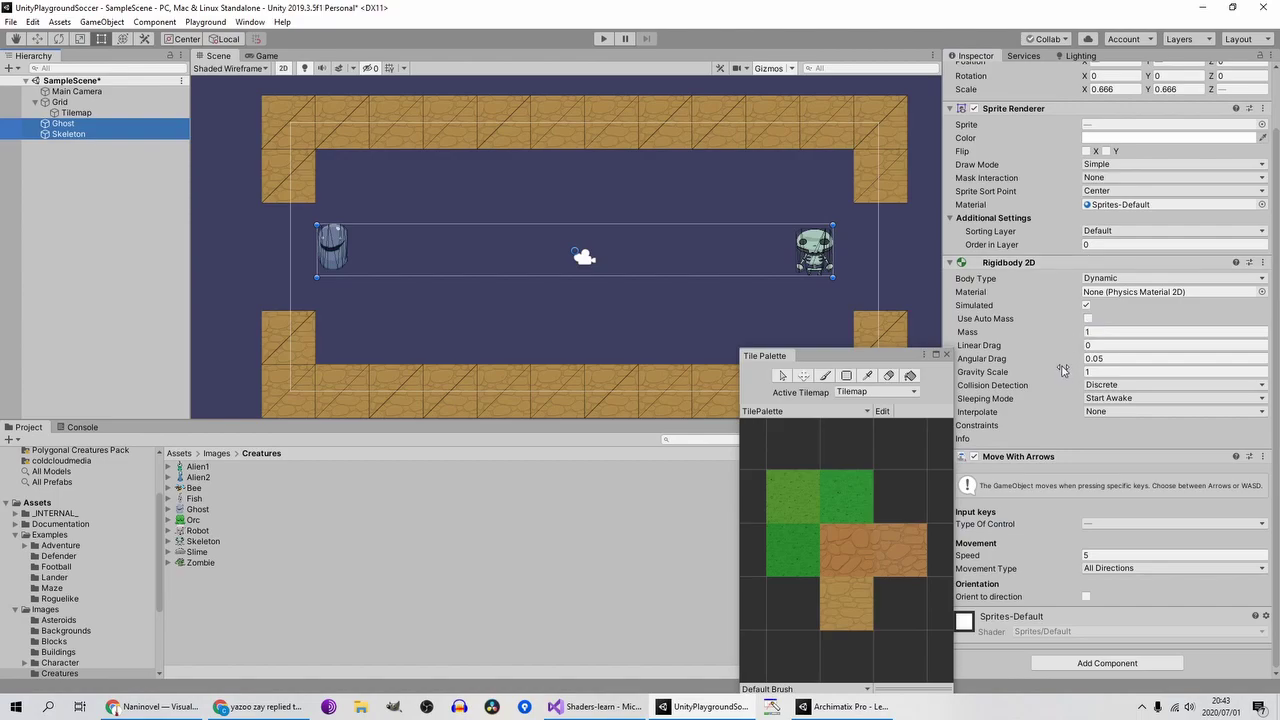
{"action": "left_click", "coordinate": [1118, 372]}
{"action": "type", "text": "0"}
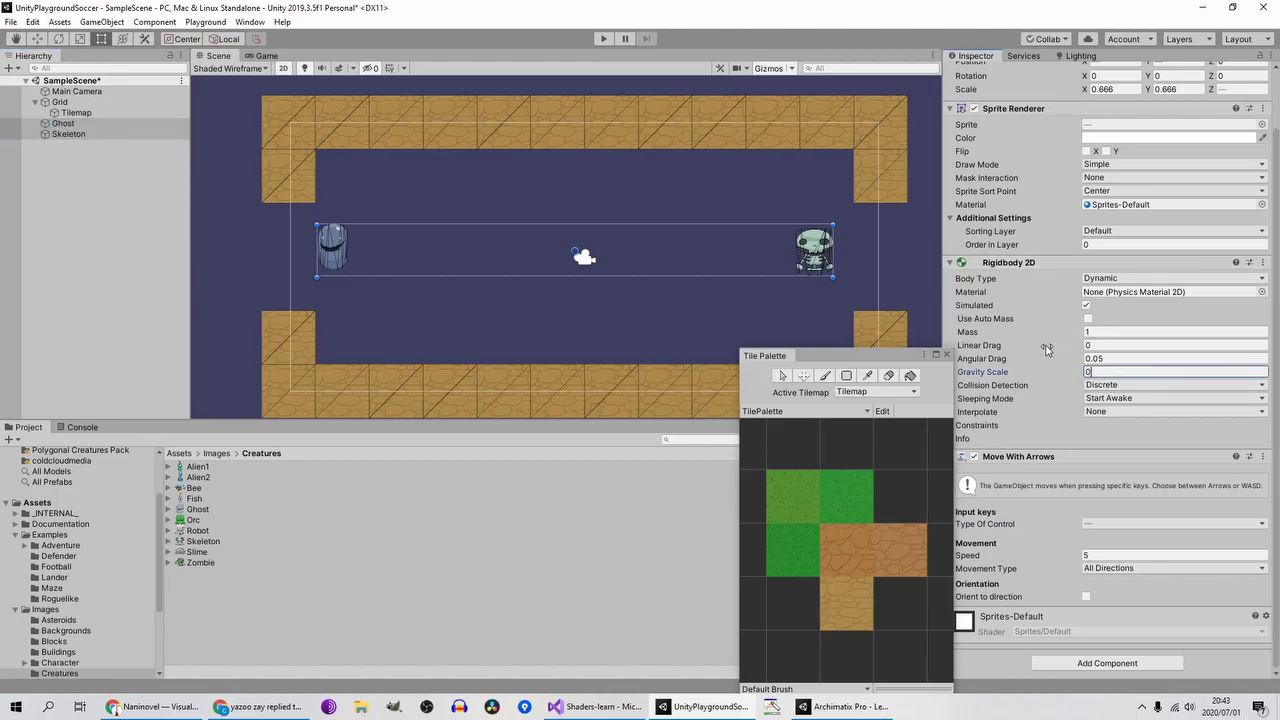
{"action": "left_click", "coordinate": [1102, 346]}
{"action": "type", "text": "5"}
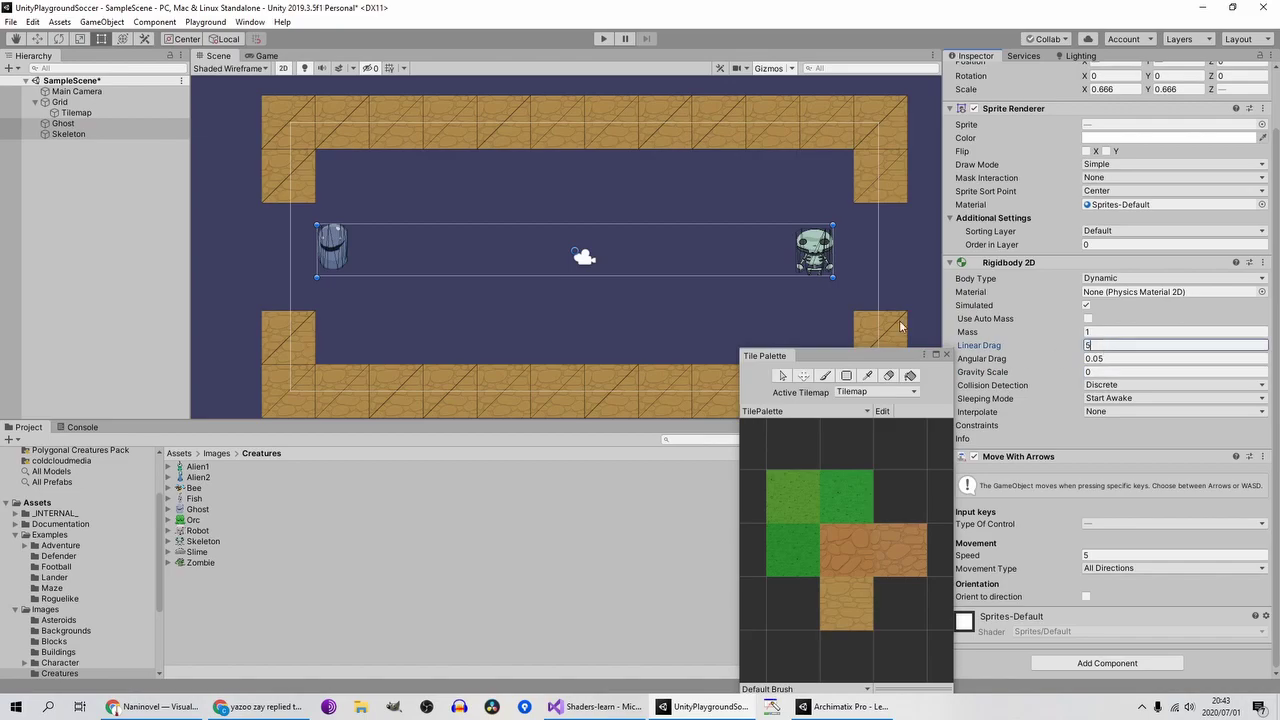
Step: Run the scene and steer the players around the field to test their movement controls
{"action": "left_click", "coordinate": [603, 39]}
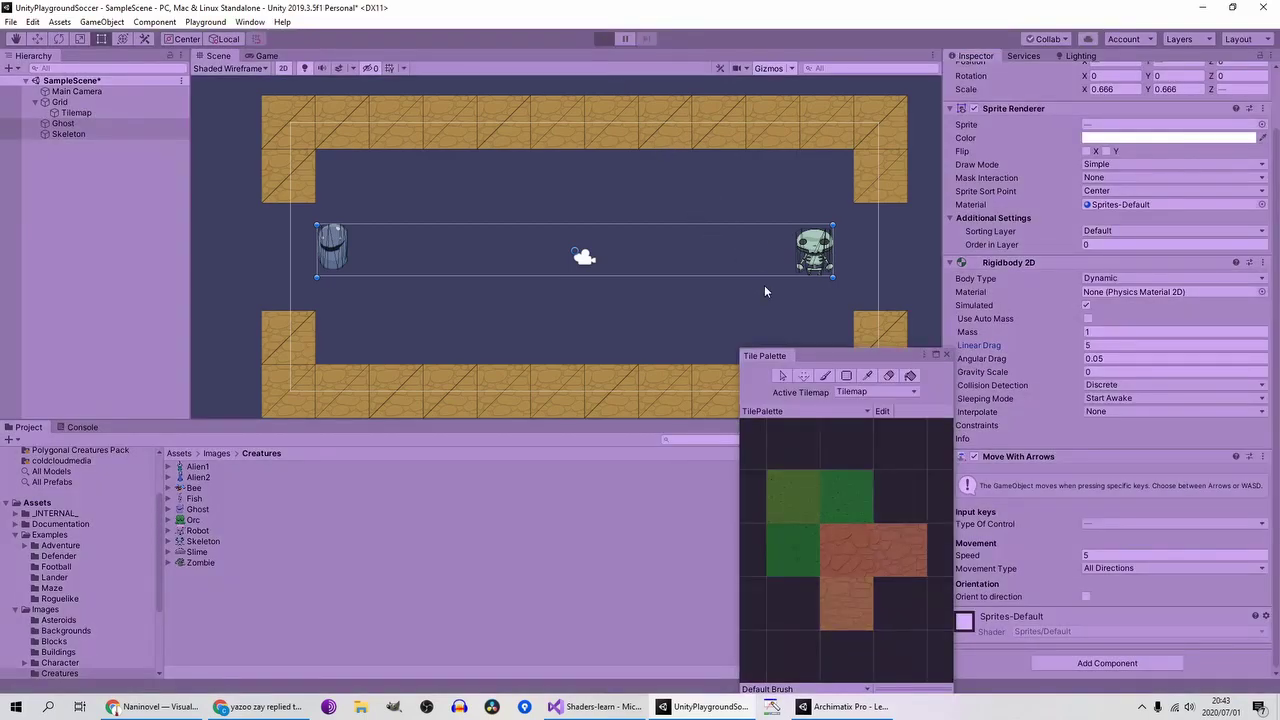
{"action": "key", "text": "Left"}
{"action": "key", "text": "Up"}
{"action": "key", "text": "Down"}
{"action": "key", "text": "Up"}
{"action": "key", "text": "Right"}
{"action": "key", "text": "Left"}
{"action": "key", "text": "Down"}
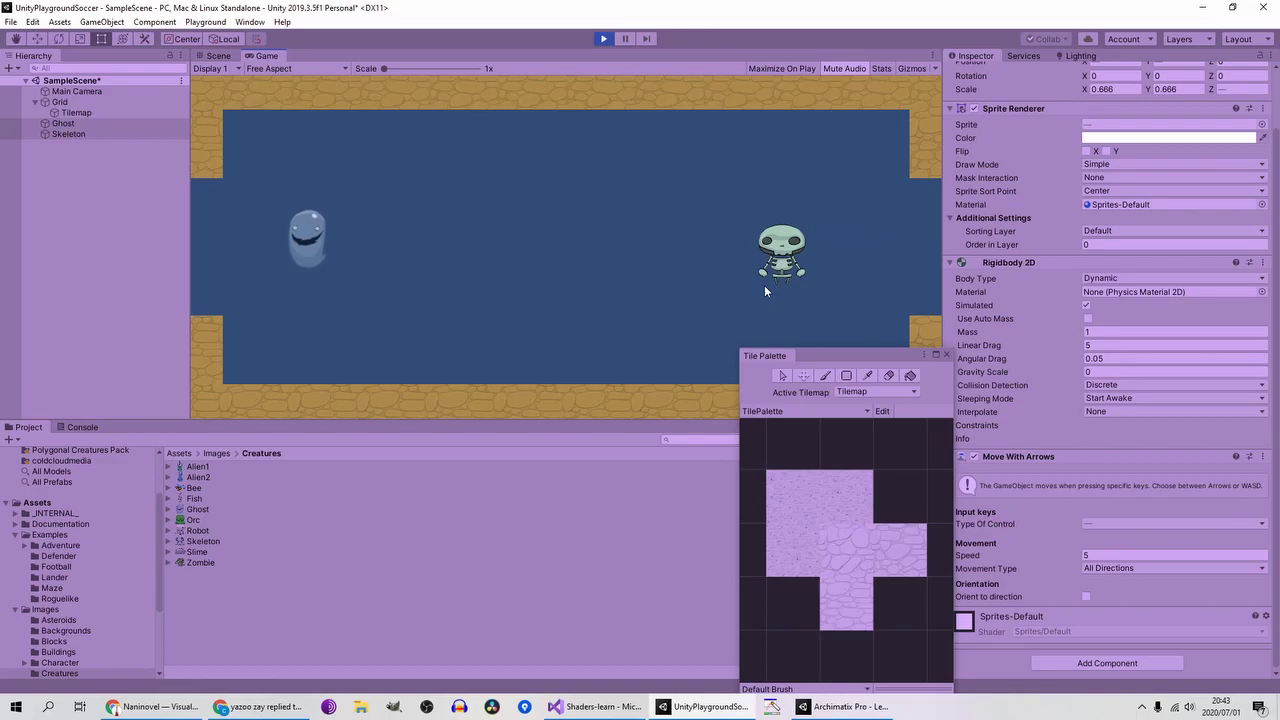
{"action": "key", "text": "Down"}
{"action": "key", "text": "Right"}
{"action": "key", "text": "Up"}
{"action": "key", "text": "Left"}
Step: Close the Tile Palette window and stop the running scene
{"action": "left_click_drag", "start_coordinate": [920, 356], "coordinate": [968, 370]}
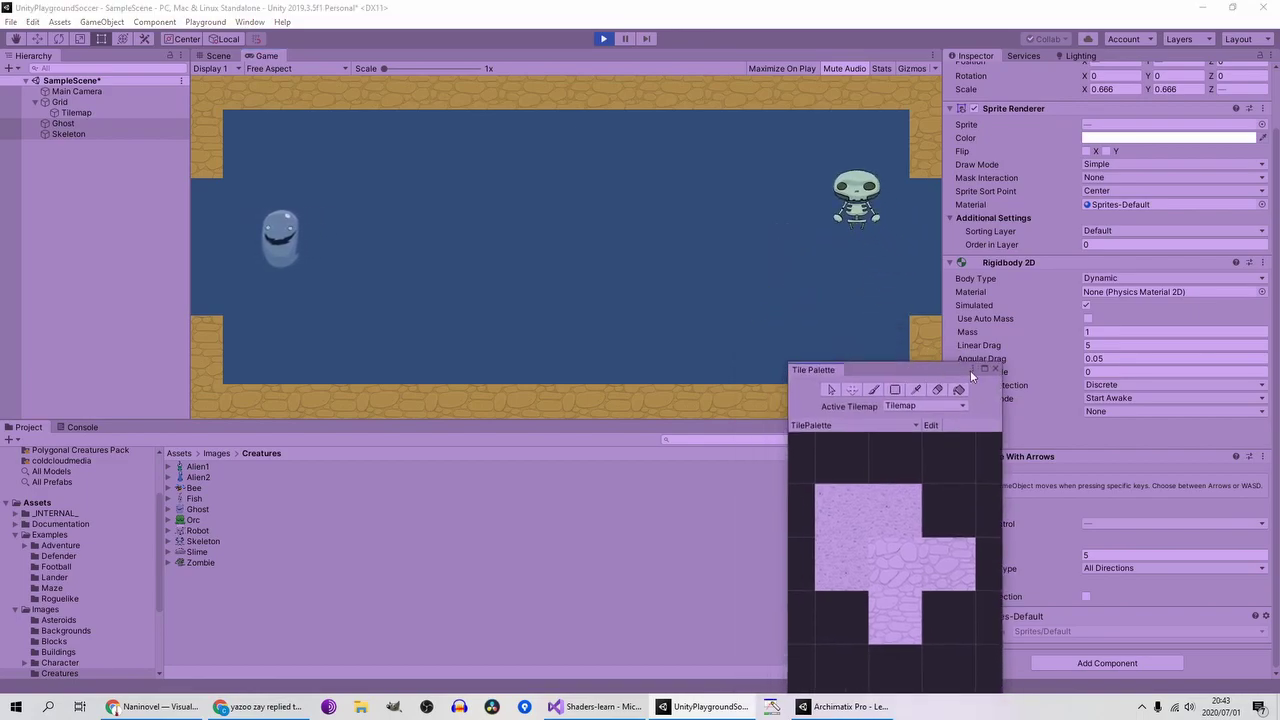
{"action": "left_click", "coordinate": [995, 369]}
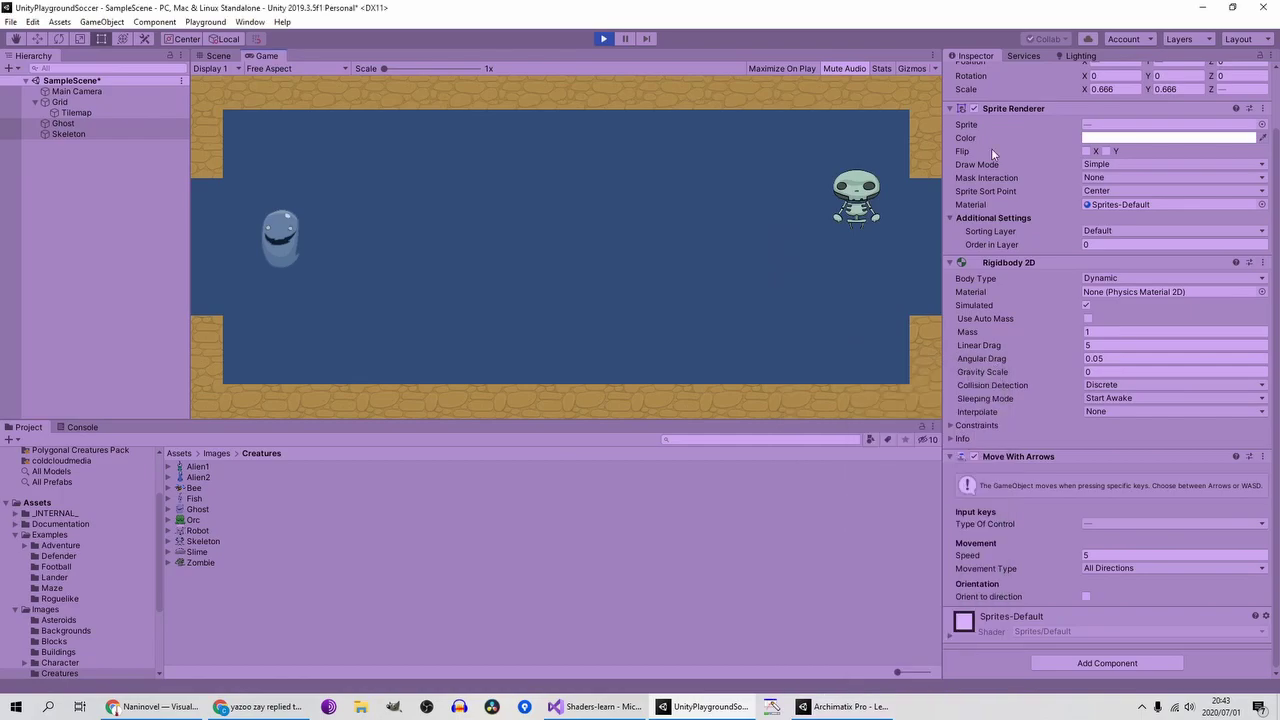
{"action": "left_click", "coordinate": [604, 39]}
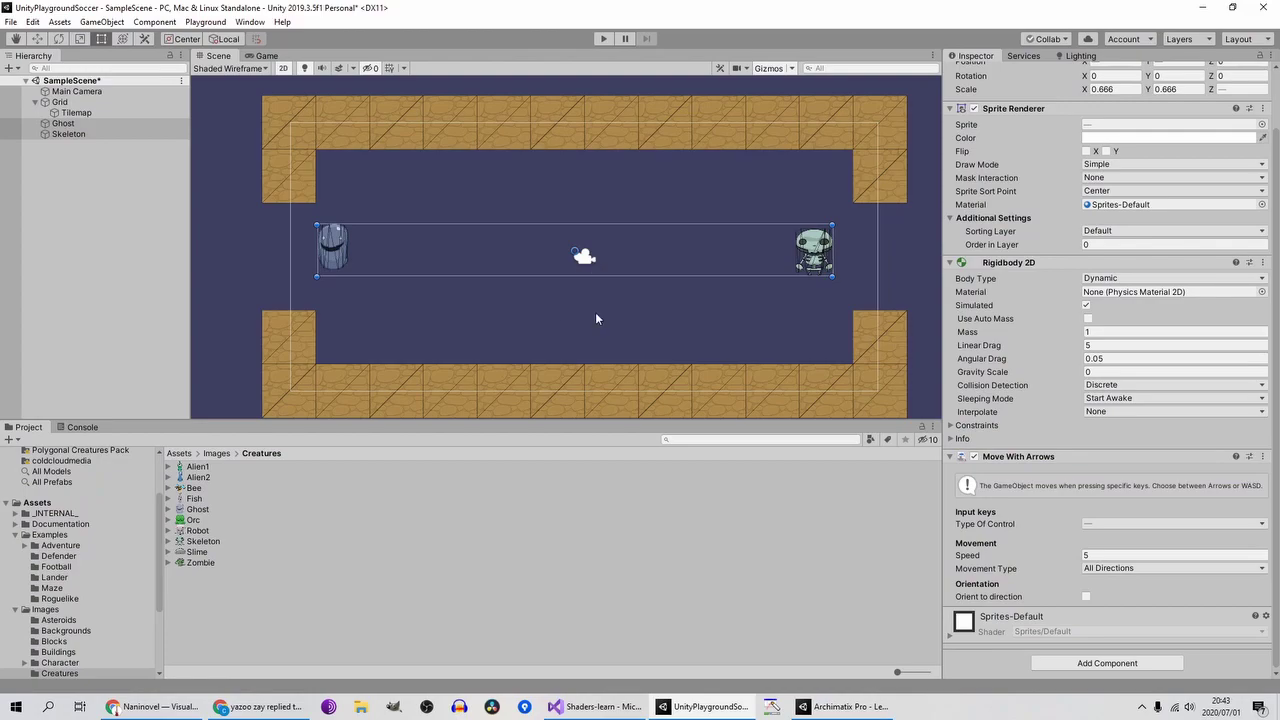
Step: Place the Football sprite from the GameElements images near the centre of the field
{"action": "left_click", "coordinate": [105, 609]}
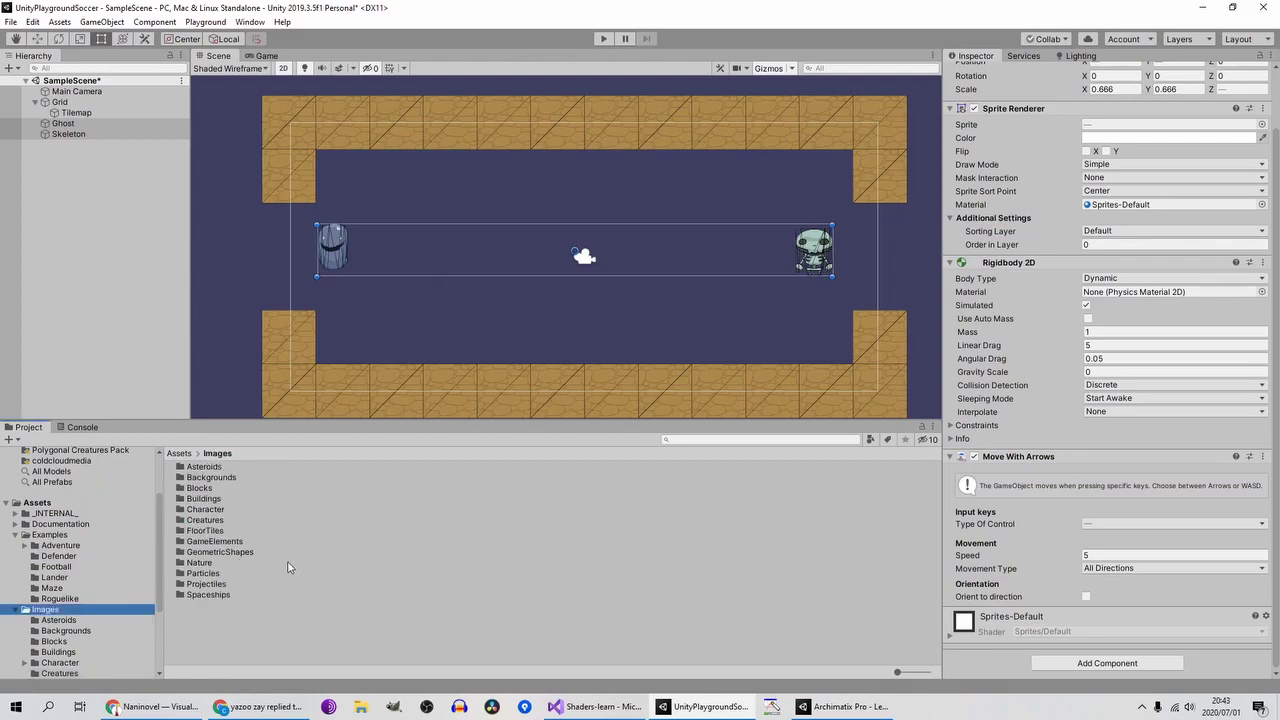
{"action": "double_click", "coordinate": [246, 541]}
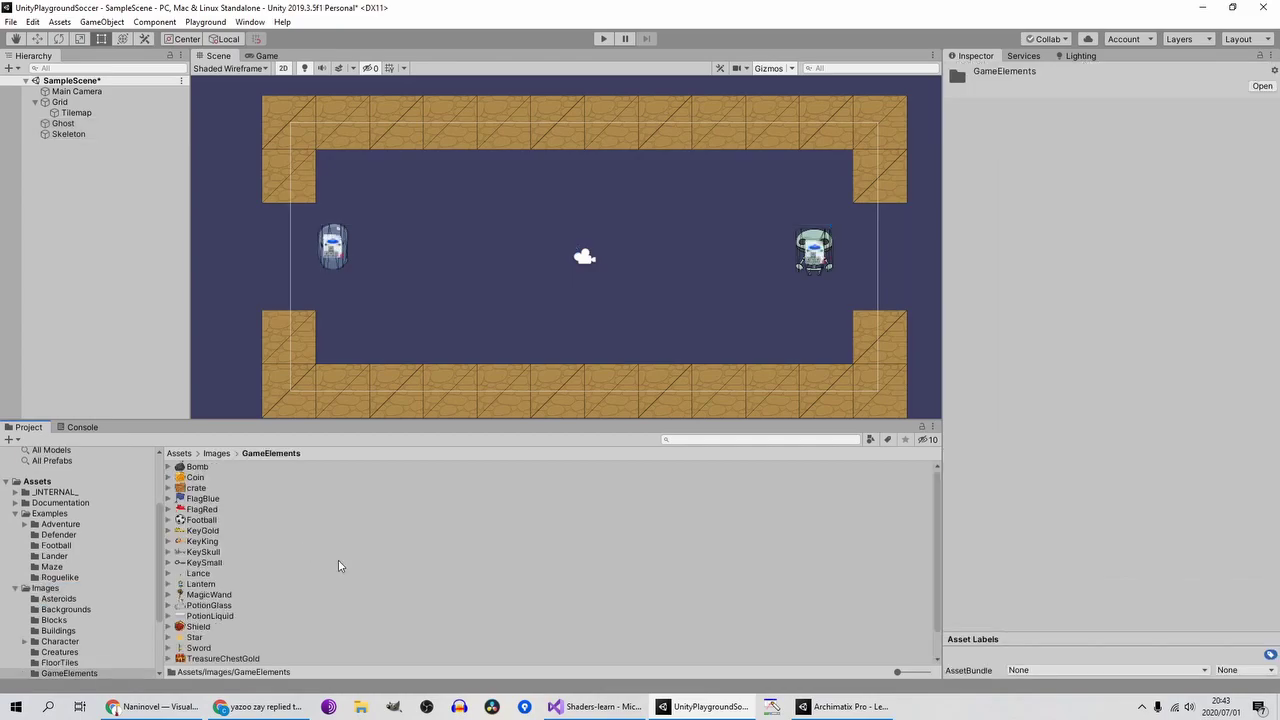
{"action": "scroll", "coordinate": [339, 568], "scroll_direction": "down", "scroll_amount": 3}
{"action": "left_click_drag", "start_coordinate": [215, 497], "coordinate": [543, 249]}
{"action": "scroll", "coordinate": [601, 260], "scroll_direction": "up", "scroll_amount": 2}
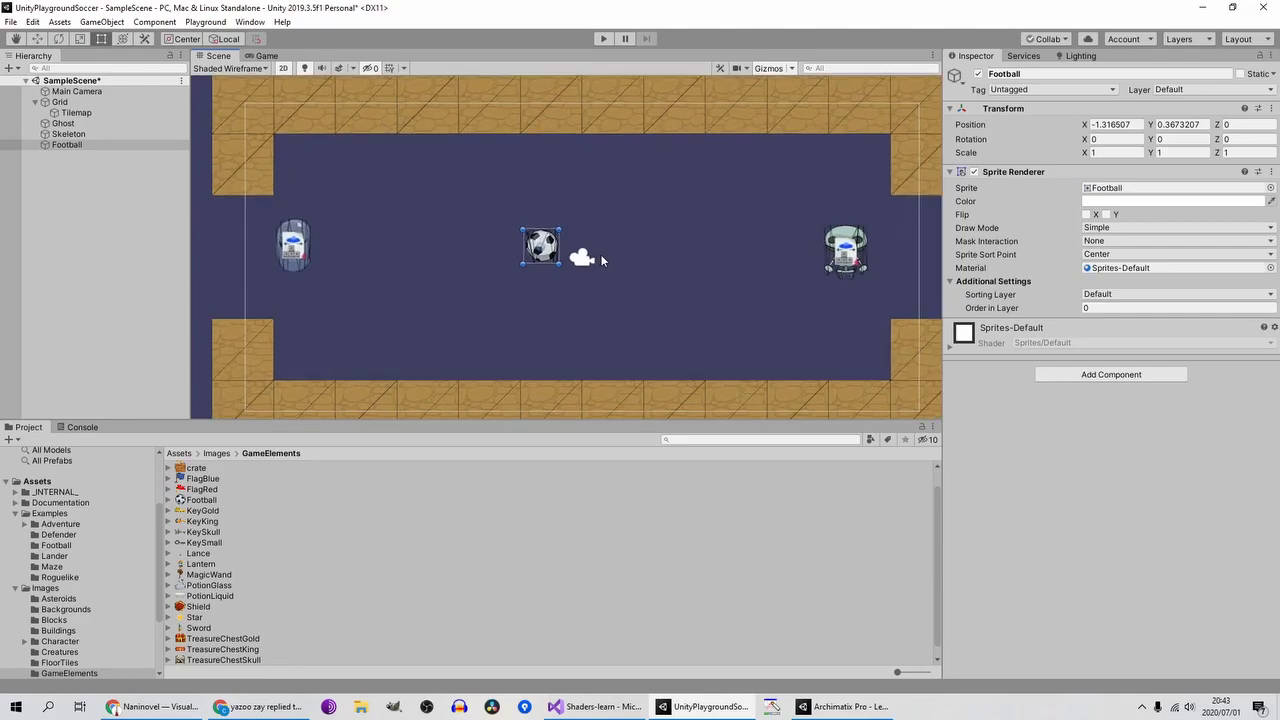
{"action": "scroll", "coordinate": [601, 260], "scroll_direction": "up", "scroll_amount": 1}
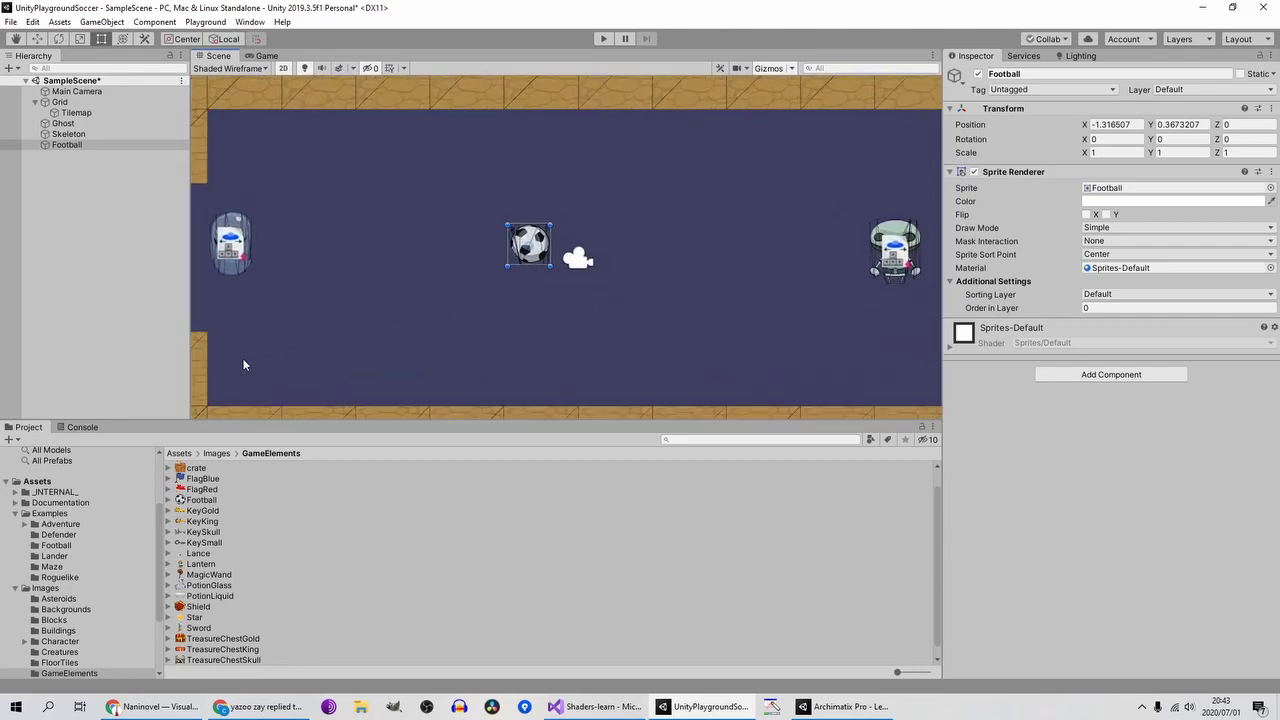
Step: Return to the top-level Assets folder of the project
{"action": "left_click", "coordinate": [216, 453]}
{"action": "left_click", "coordinate": [179, 453]}
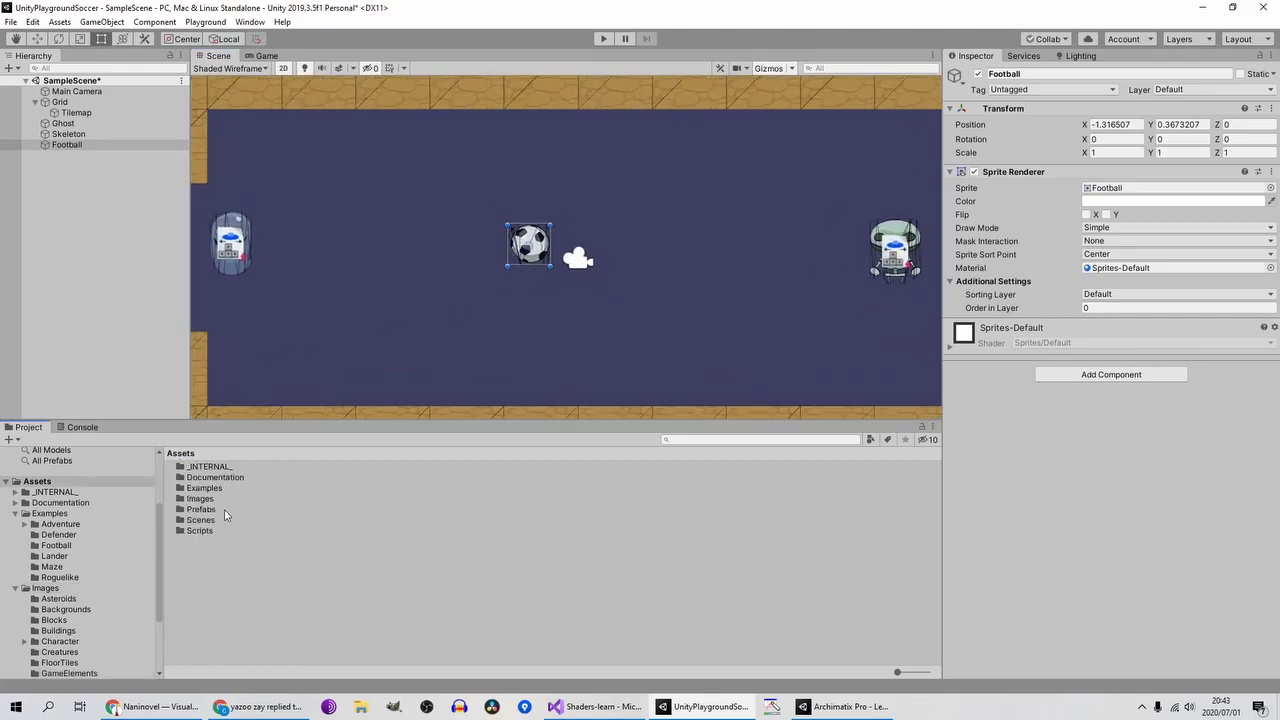
{"action": "right_click", "coordinate": [284, 562]}
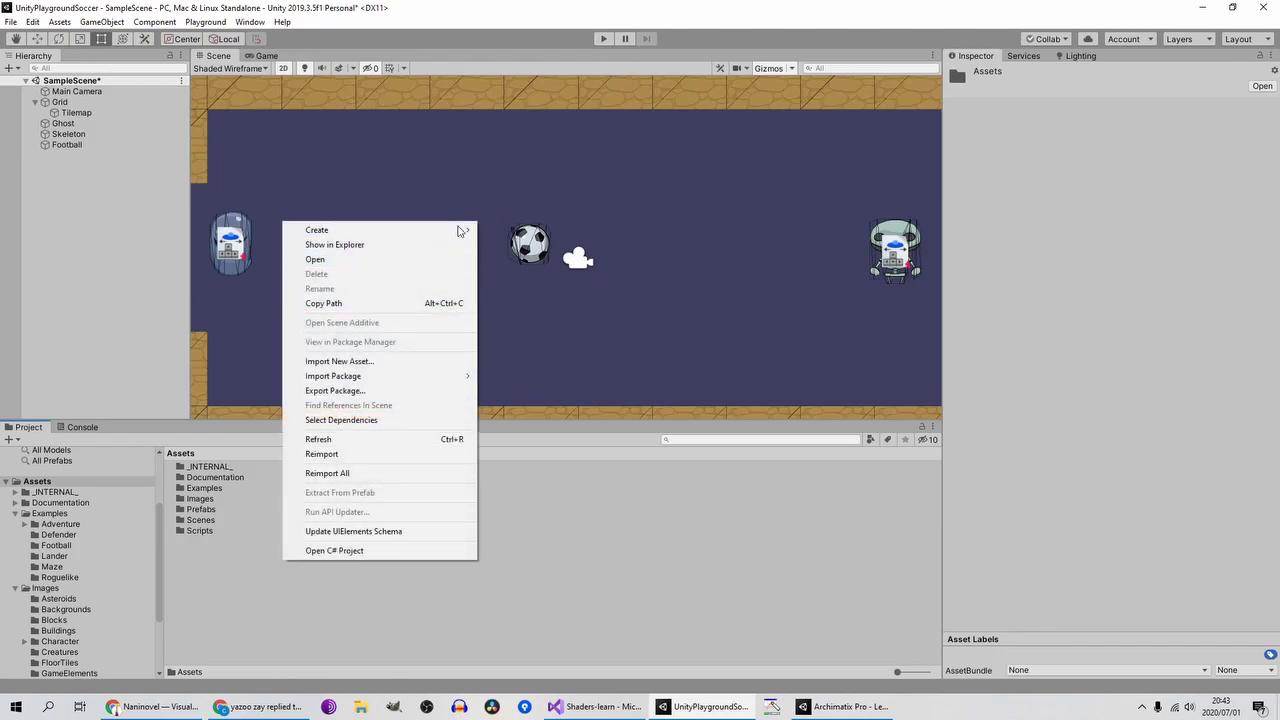
{"action": "left_click", "coordinate": [525, 590]}
Step: Add a Circle Collider 2D component to the Football
{"action": "left_click", "coordinate": [531, 252]}
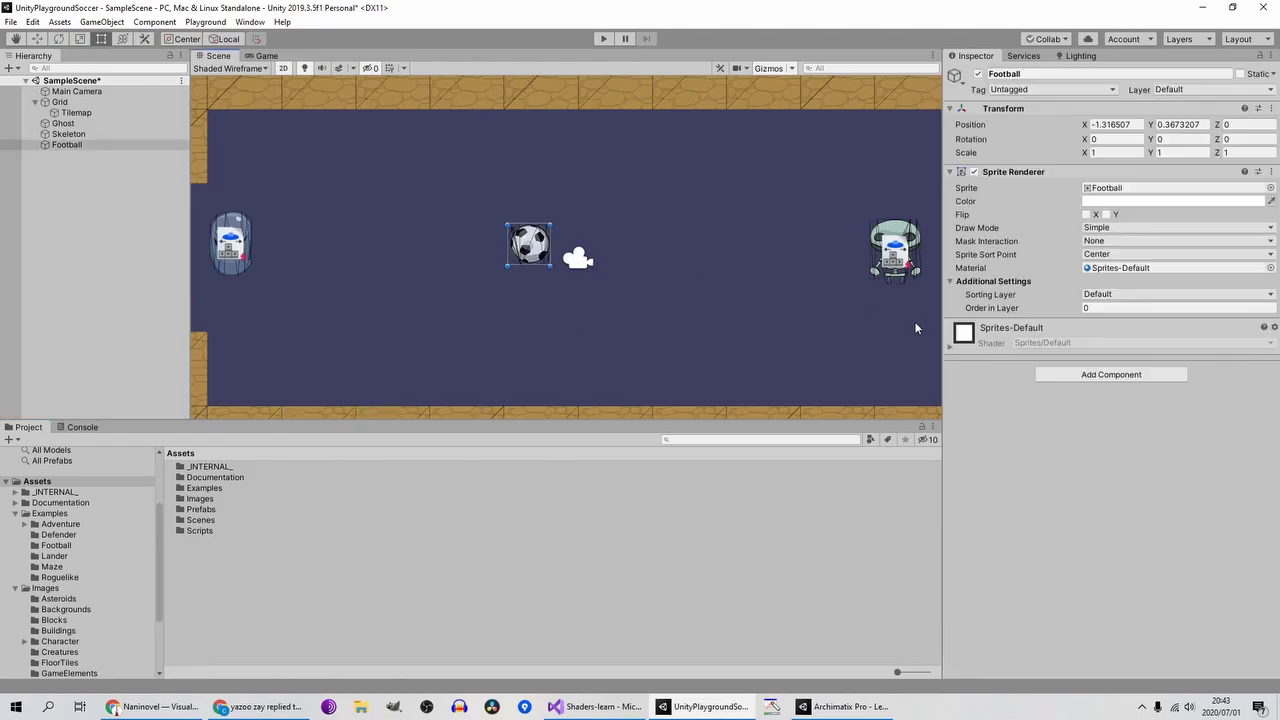
{"action": "left_click", "coordinate": [1078, 376]}
{"action": "type", "text": "cirvle"}
{"action": "key", "text": "BackSpace"}
{"action": "type", "text": "cle"}
{"action": "key", "text": "Return"}
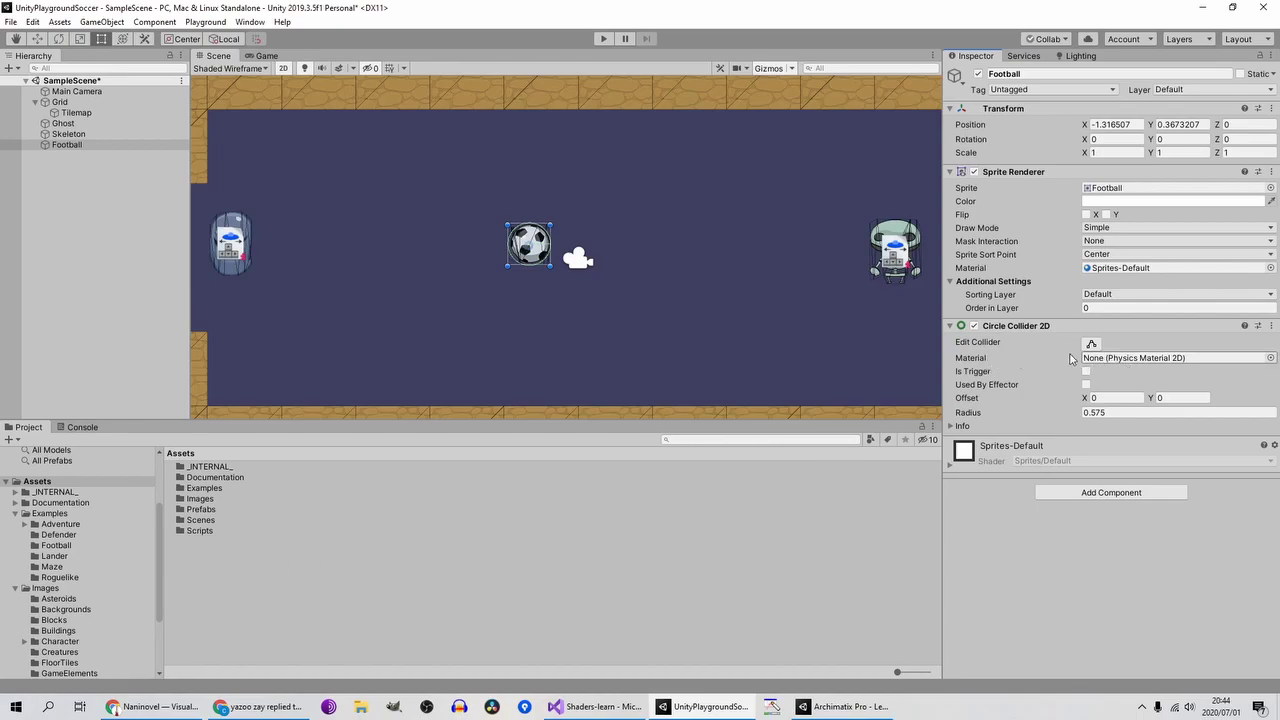
Step: Create a Physic Material named BallPhysicsMaterial in Assets and try to assign it to the Football's Circle Collider 2D
{"action": "right_click", "coordinate": [250, 585]}
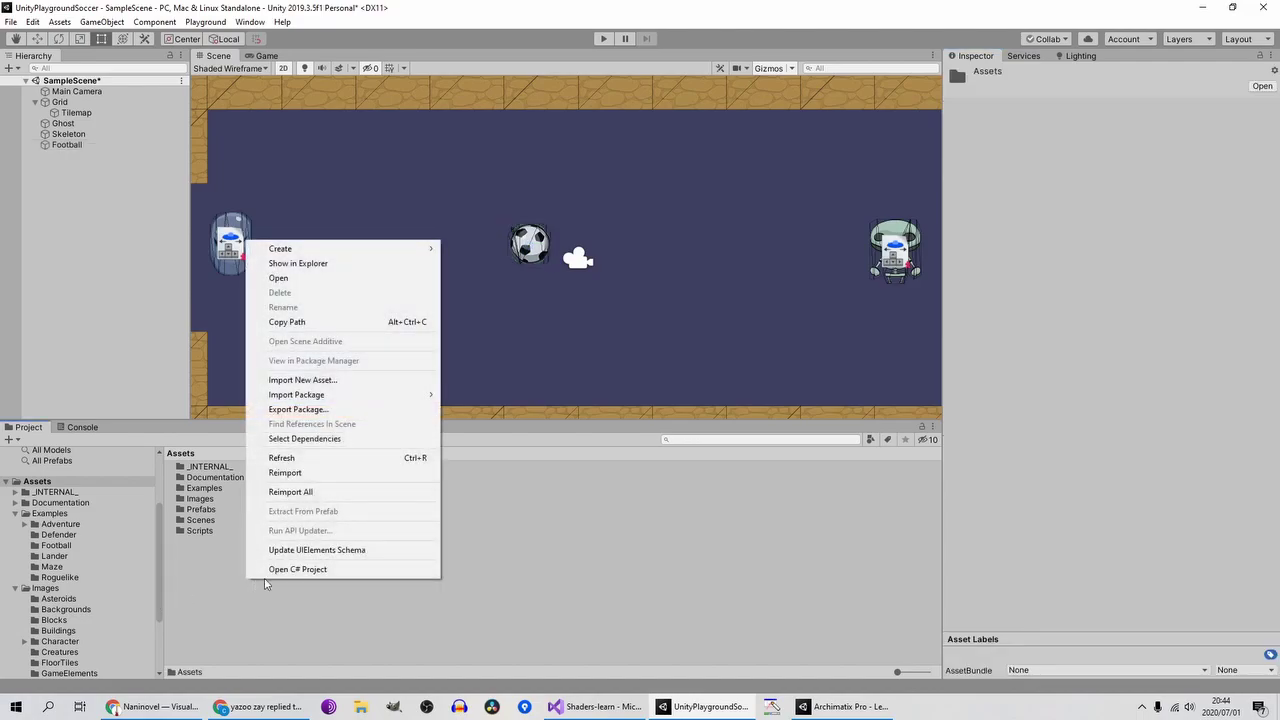
{"action": "mouse_move", "coordinate": [380, 252]}
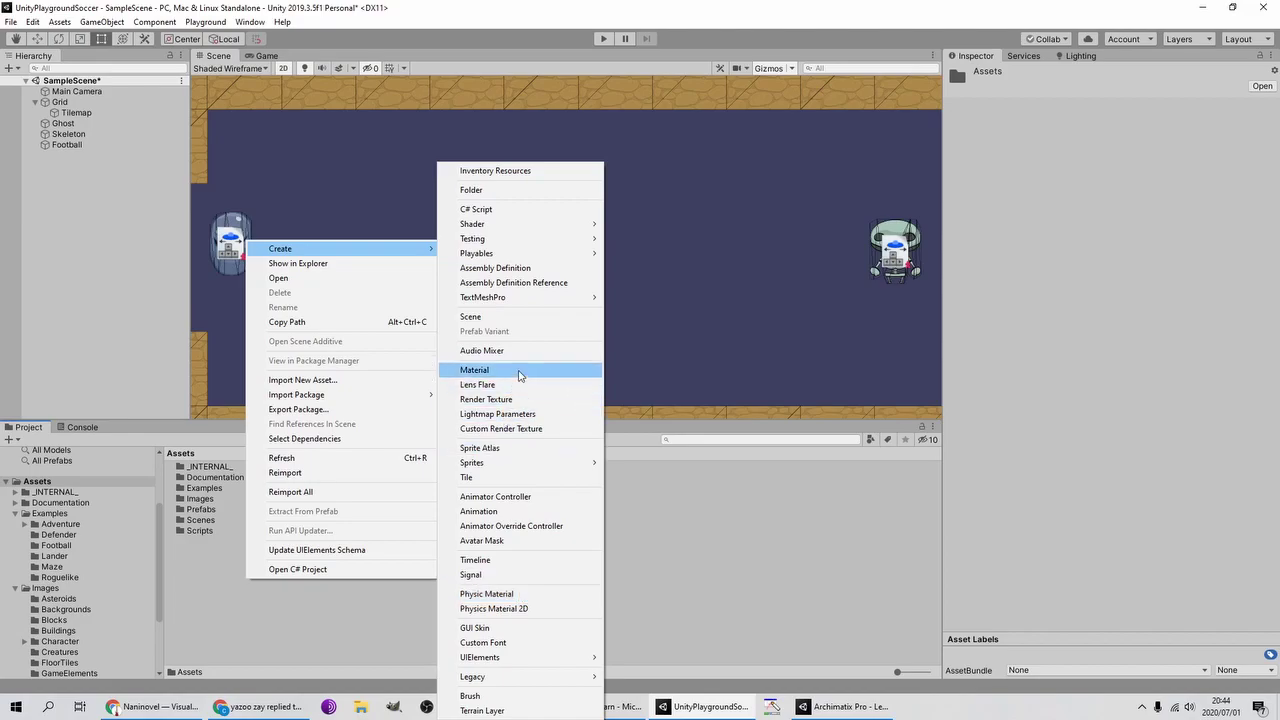
{"action": "left_click", "coordinate": [523, 594]}
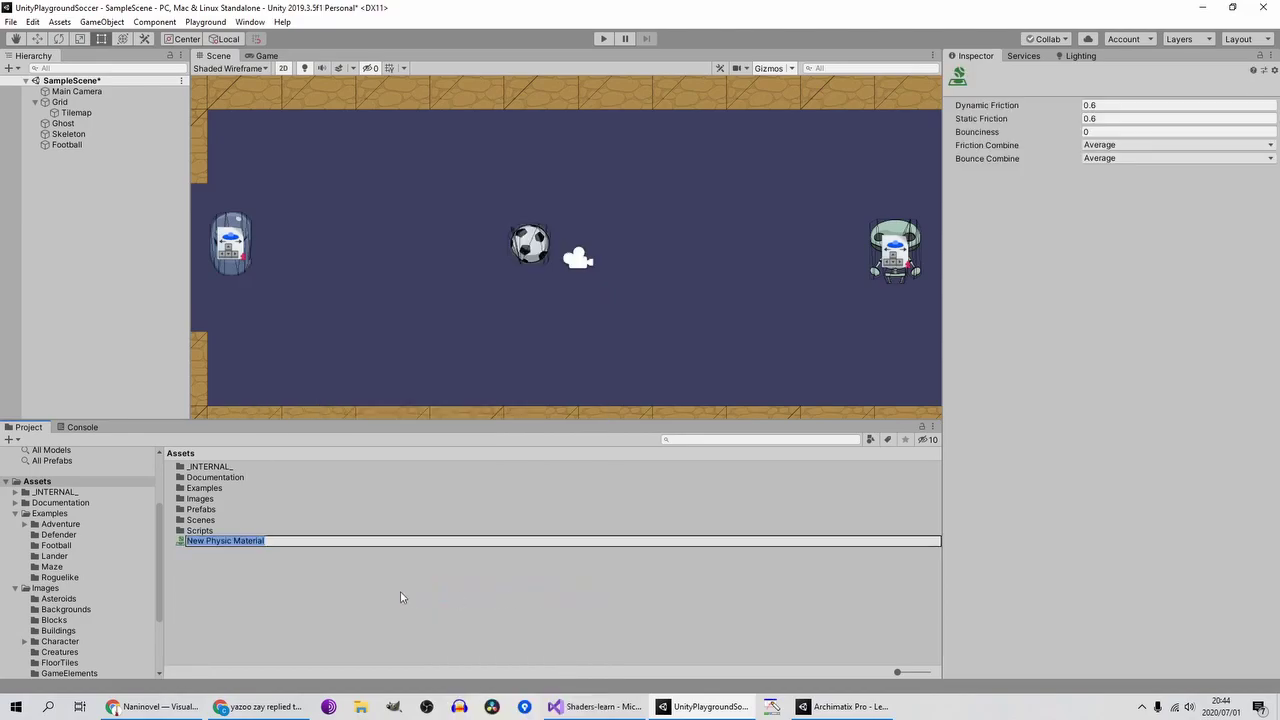
{"action": "type", "text": "Ball"}
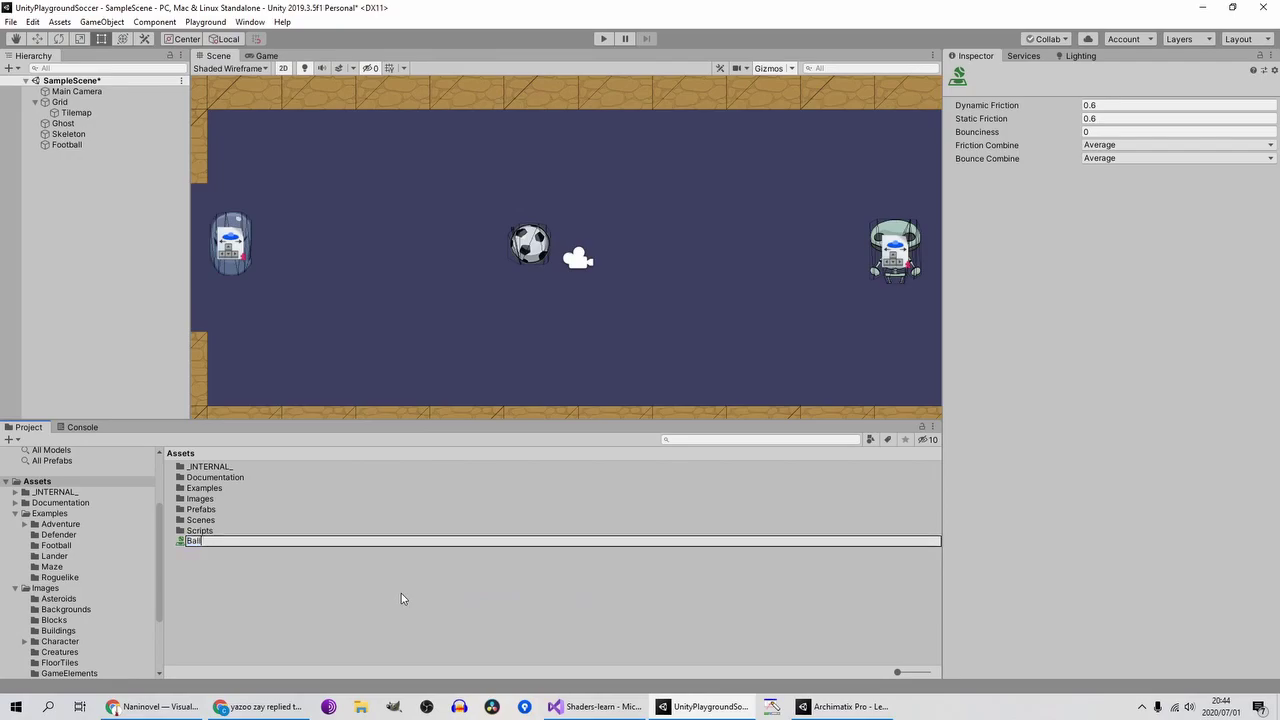
{"action": "type", "text": "PhysicsMaterial"}
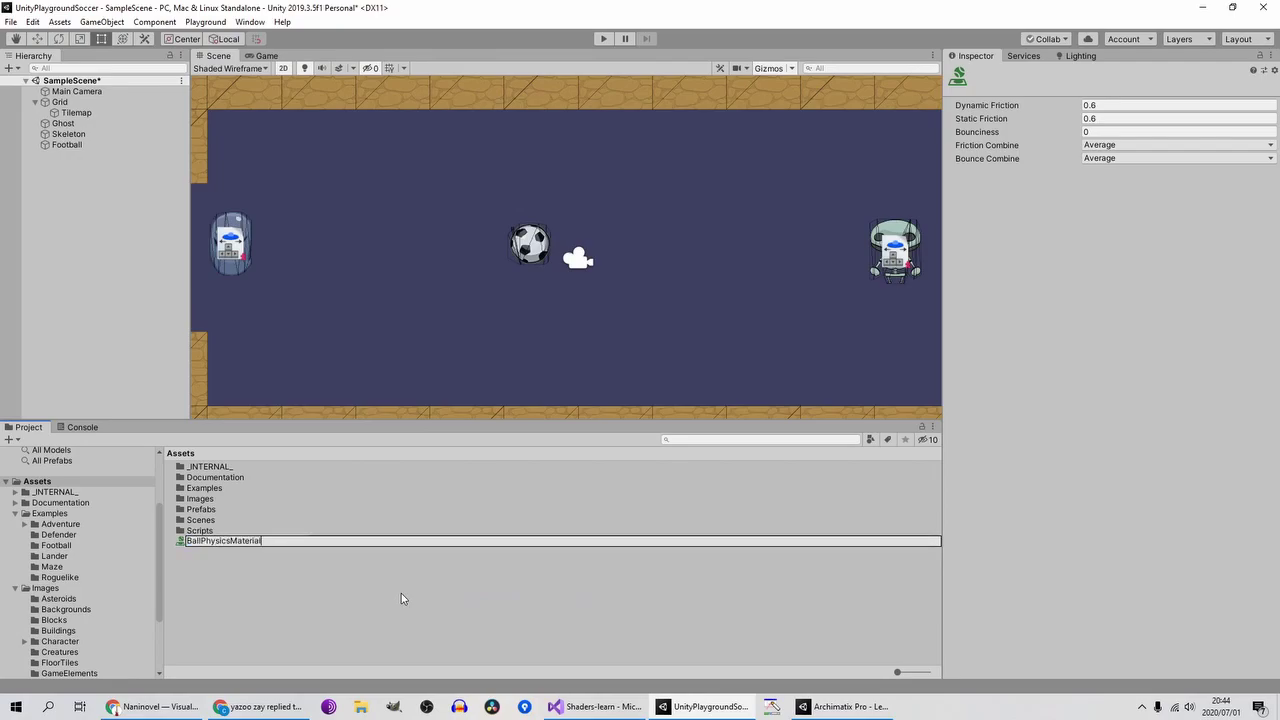
{"action": "key", "text": "Return"}
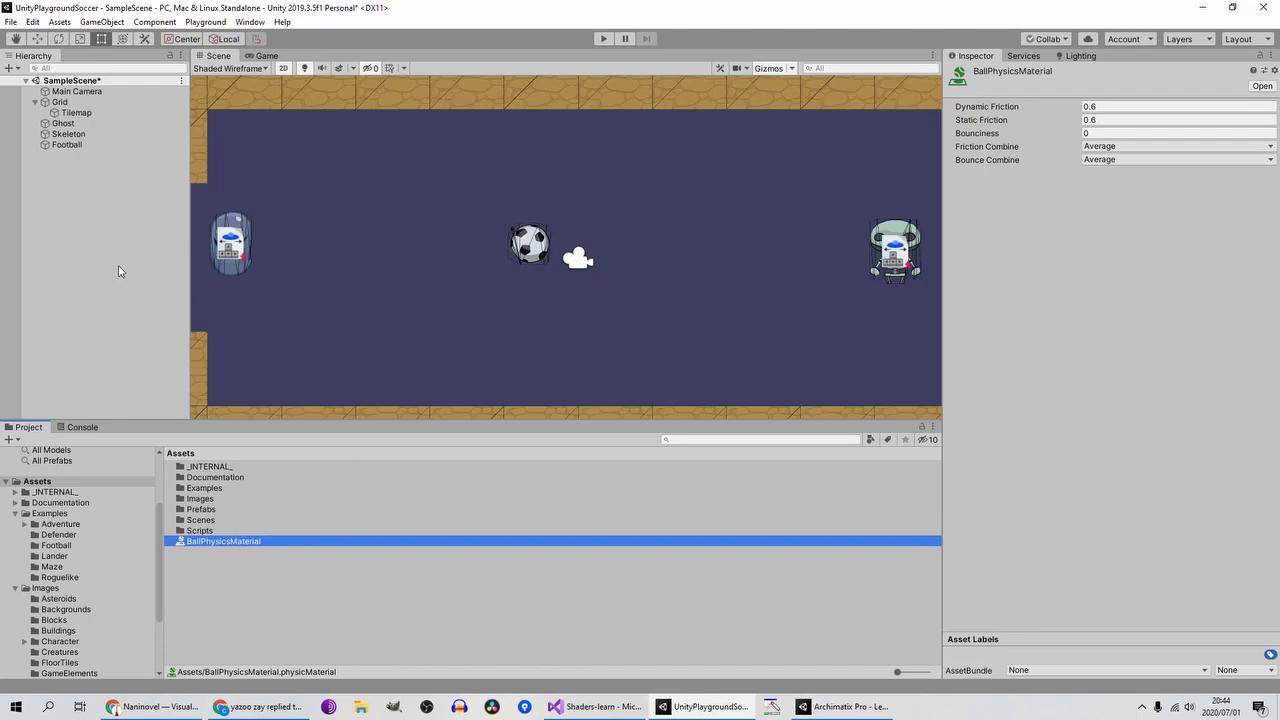
{"action": "left_click", "coordinate": [84, 145]}
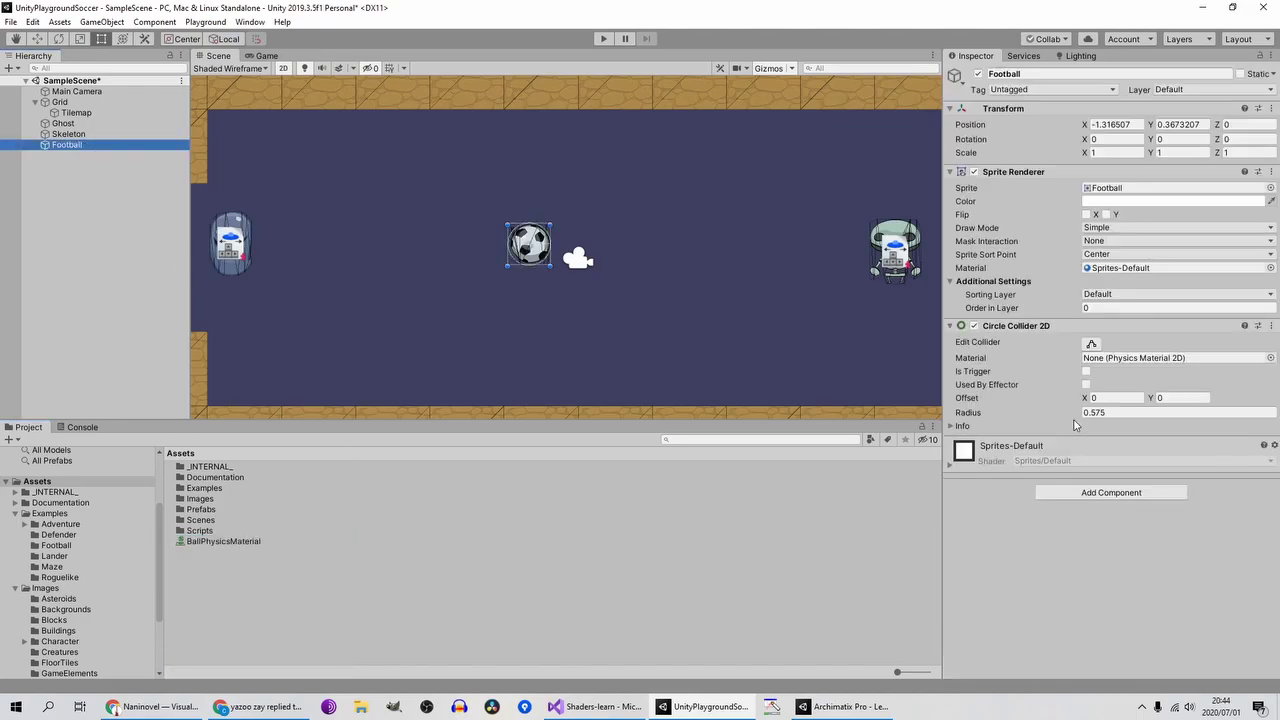
{"action": "left_click_drag", "start_coordinate": [235, 541], "coordinate": [1143, 362]}
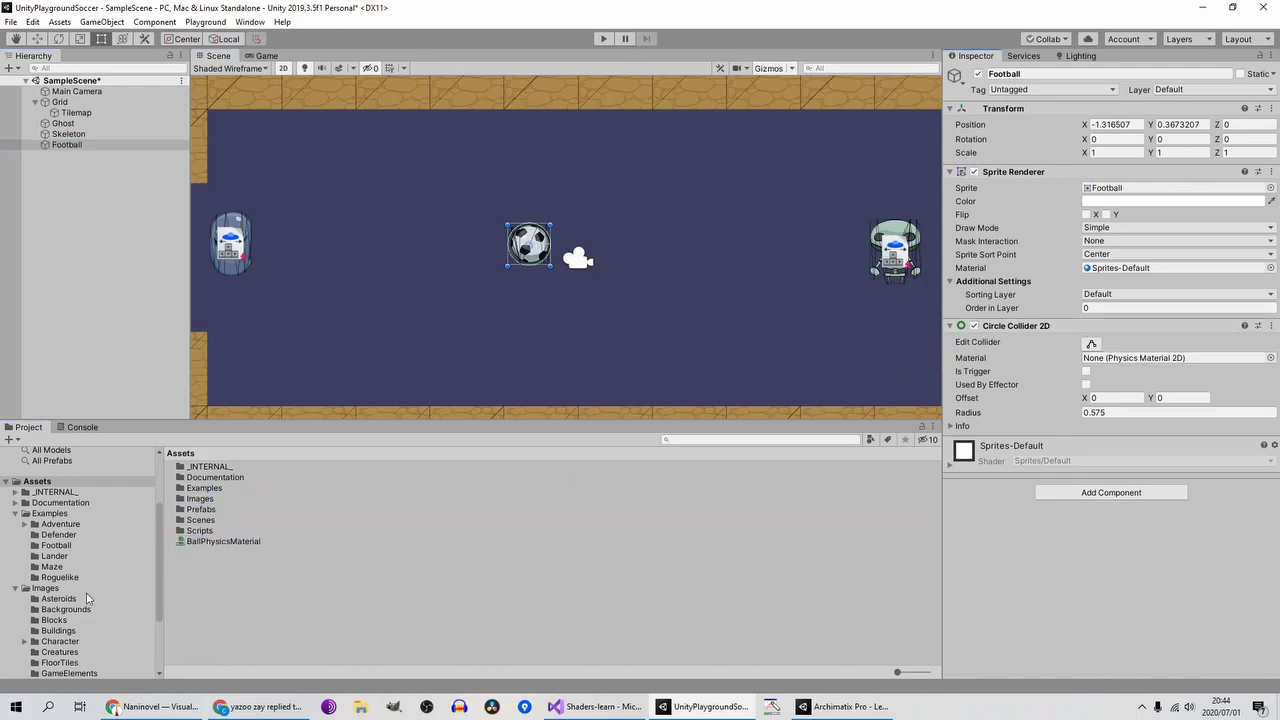
Step: Delete the BallPhysicsMaterial Physic Material from the Assets folder
{"action": "left_click", "coordinate": [216, 545]}
{"action": "key", "text": "Delete"}
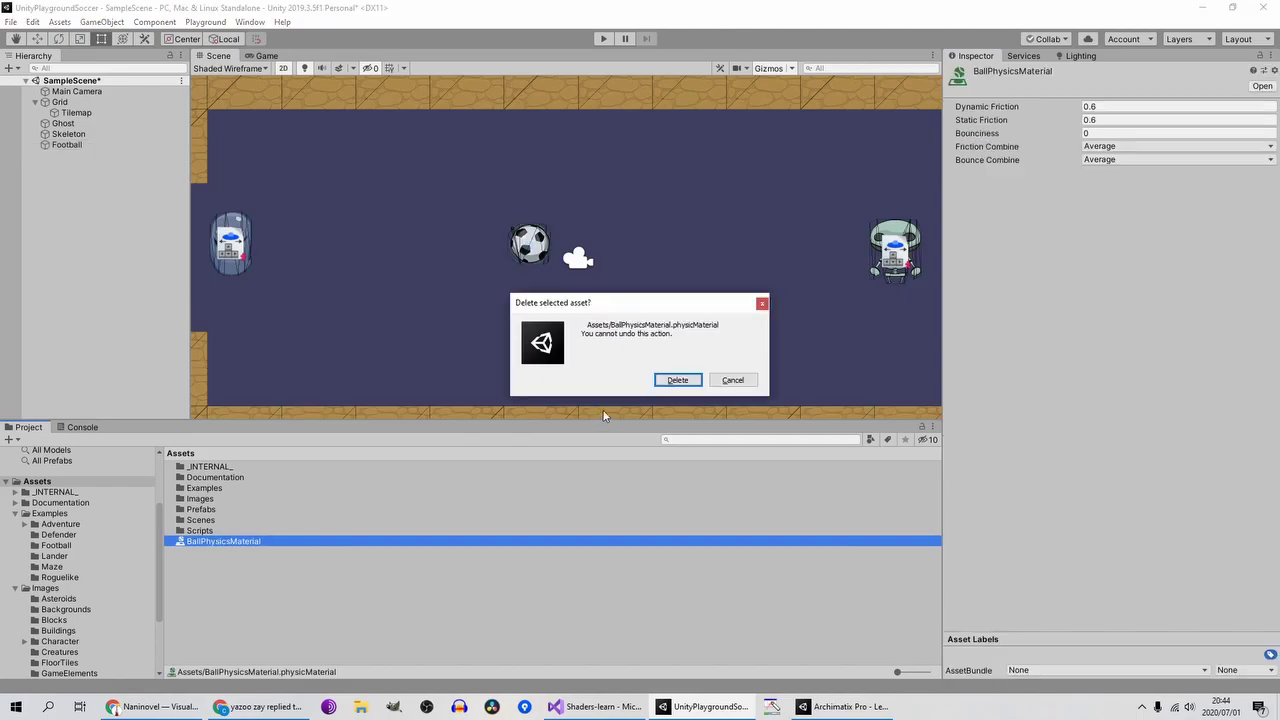
{"action": "left_click", "coordinate": [678, 380]}
Step: Create a Physics Material 2D named BallPhysicsMaterial in Assets and assign it to the Football's Circle Collider 2D
{"action": "right_click", "coordinate": [256, 582]}
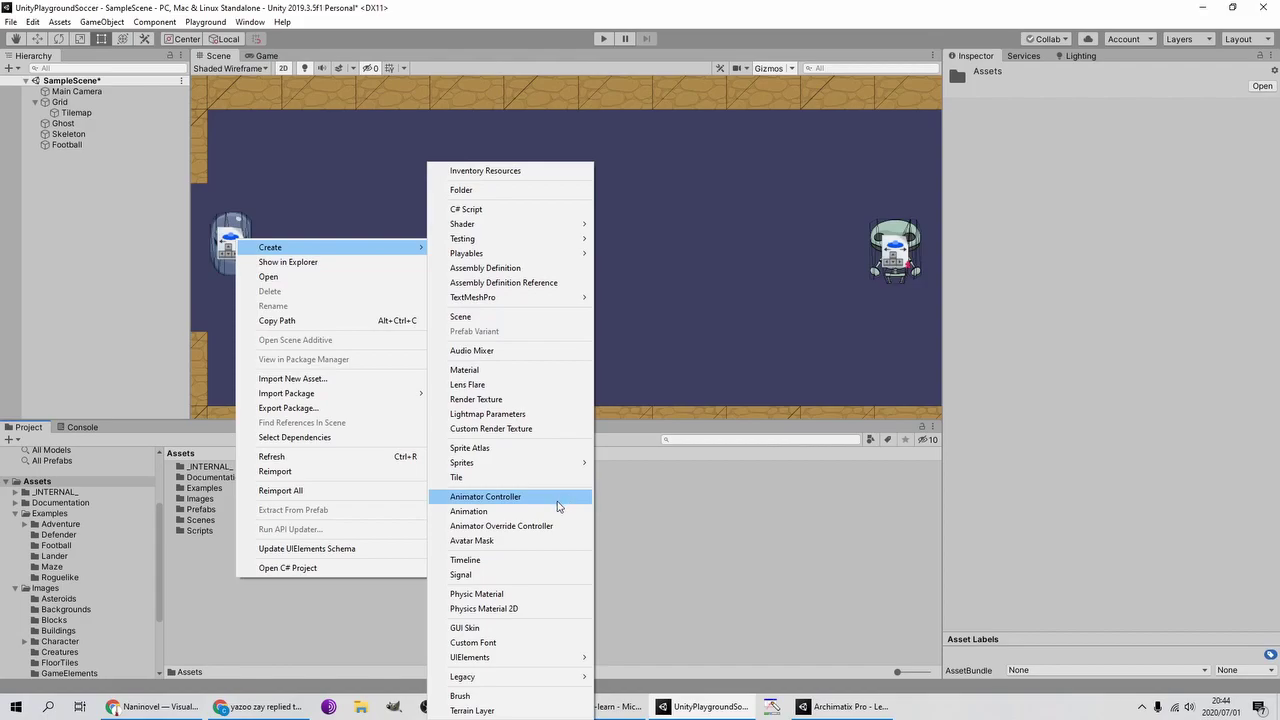
{"action": "left_click", "coordinate": [513, 611]}
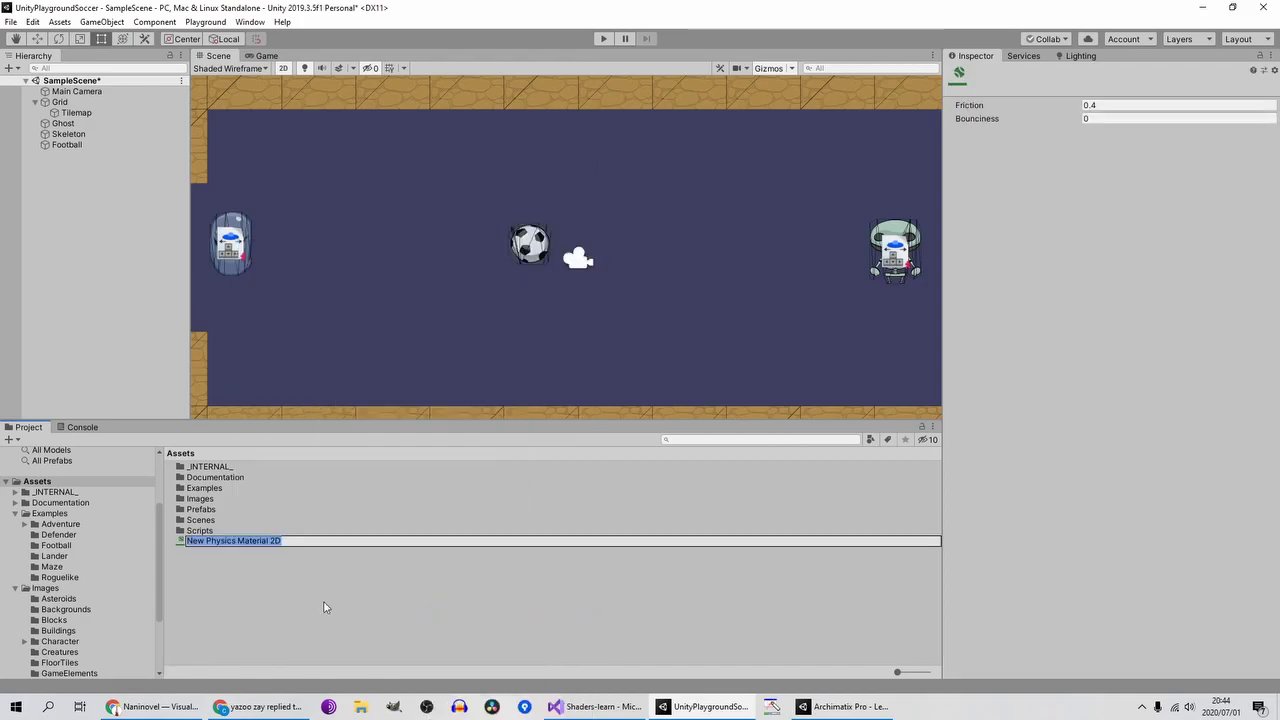
{"action": "type", "text": "Ball"}
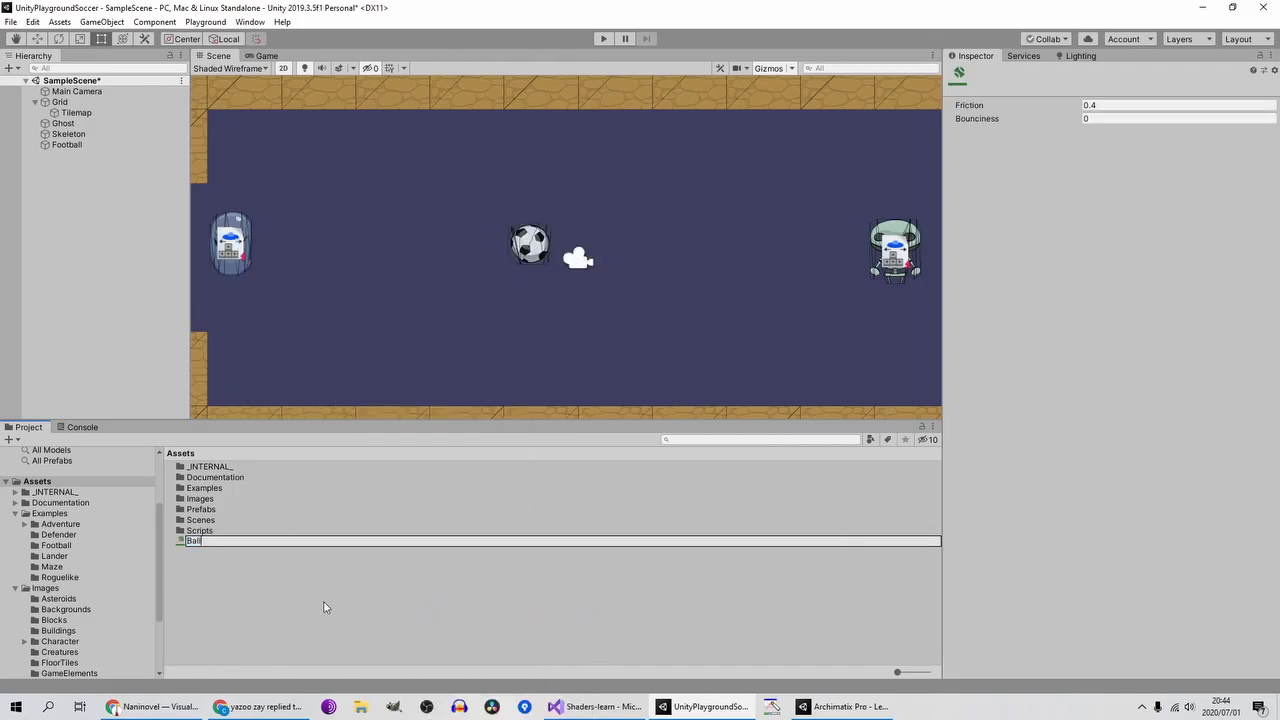
{"action": "type", "text": "Physics"}
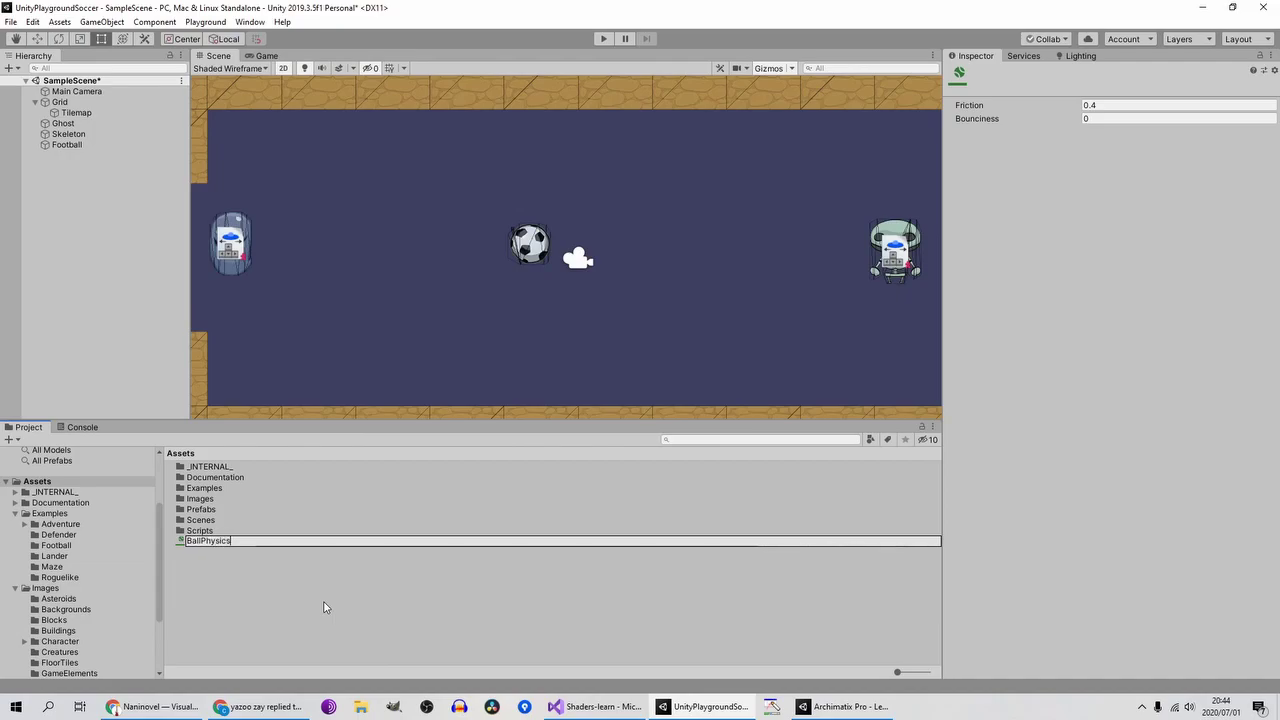
{"action": "type", "text": "Material"}
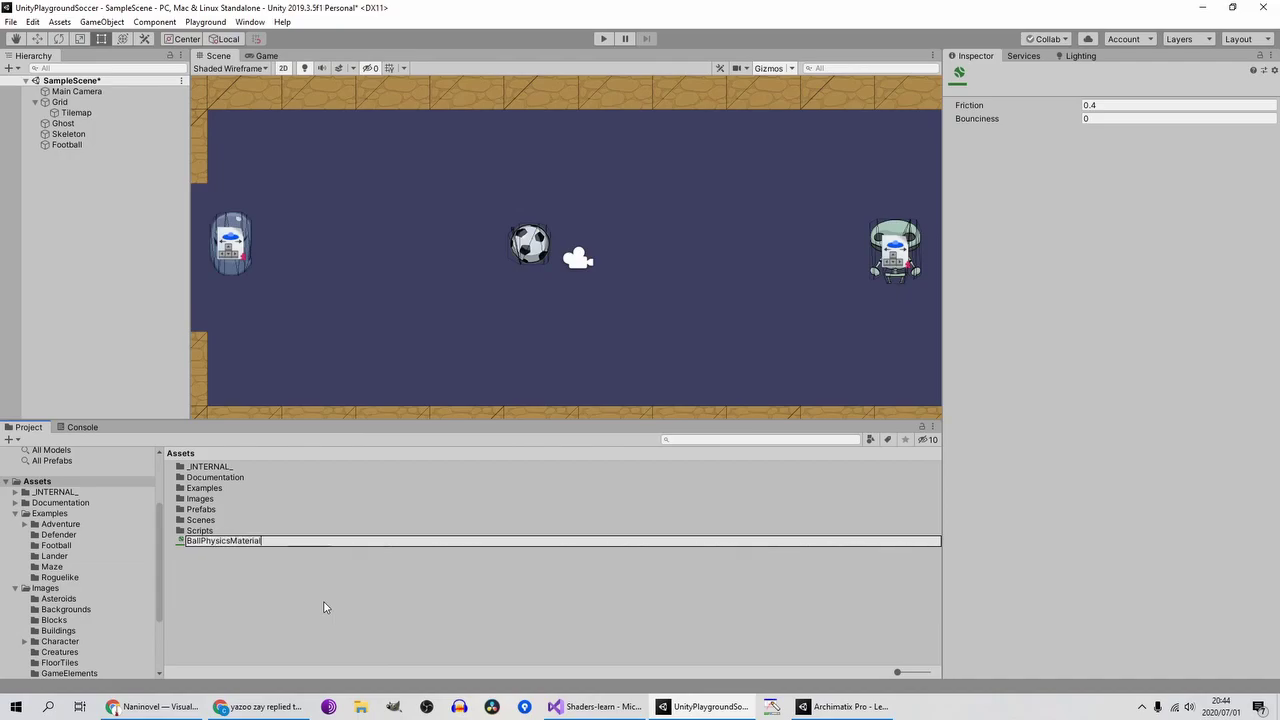
{"action": "key", "text": "Return"}
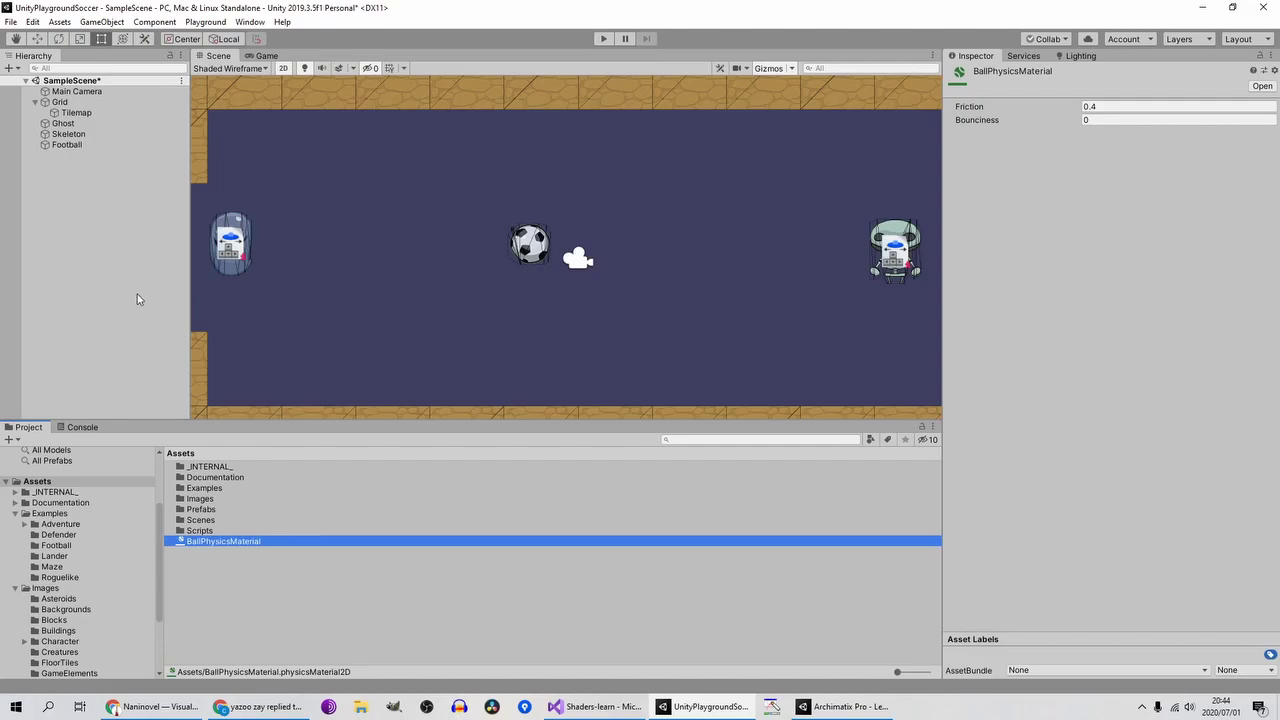
{"action": "left_click", "coordinate": [67, 145]}
{"action": "left_click_drag", "start_coordinate": [214, 549], "coordinate": [1145, 362]}
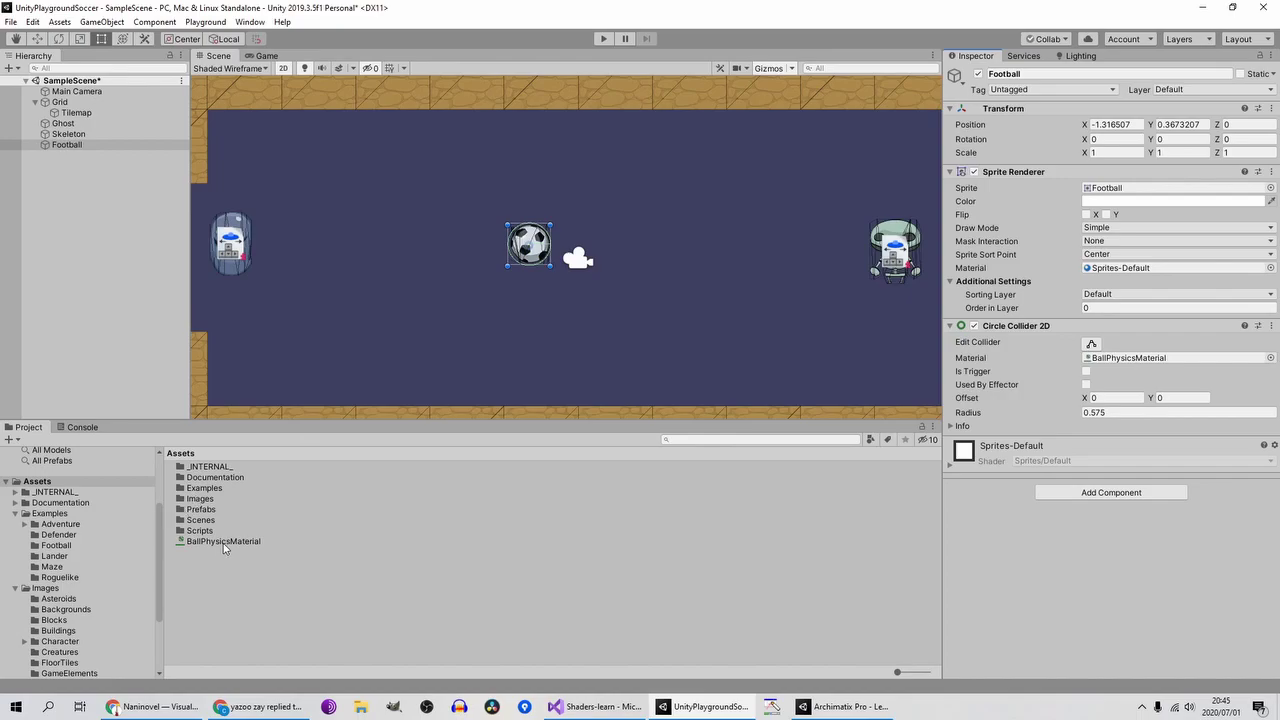
Step: Run the scene to test the Skeleton's collision with the Football, and stop it
{"action": "left_click", "coordinate": [604, 38]}
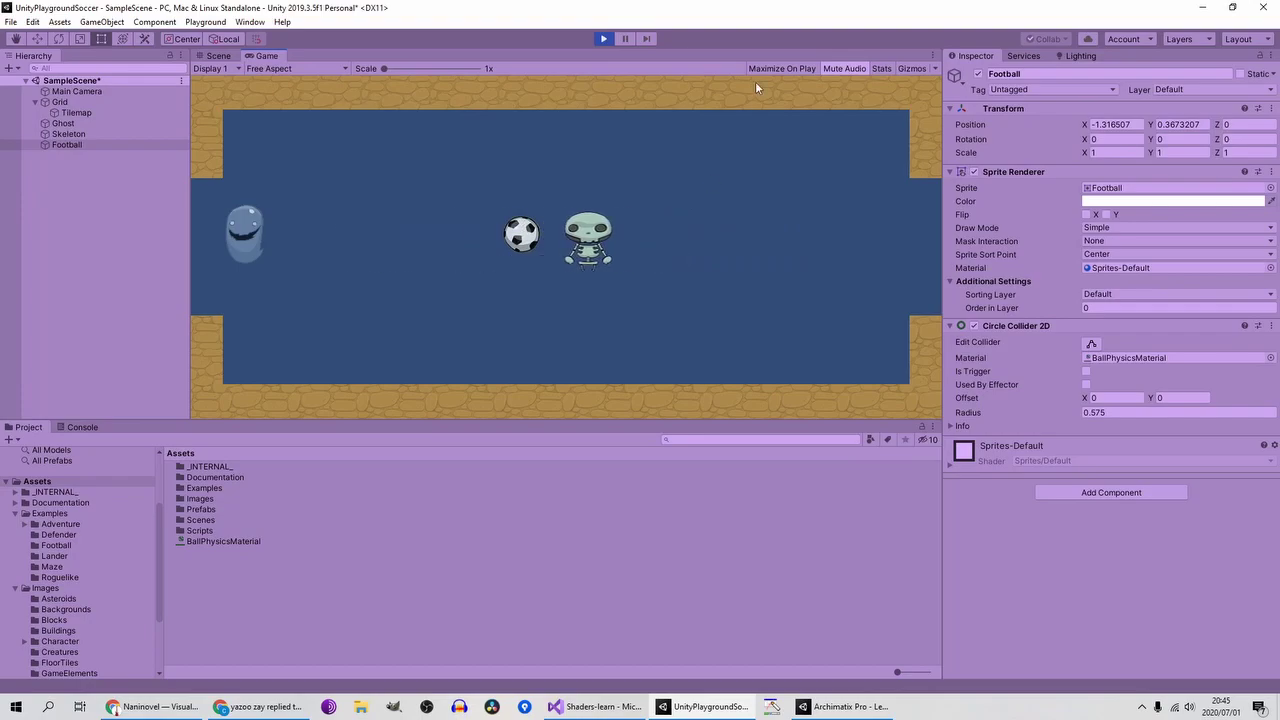
{"action": "left_click", "coordinate": [604, 38]}
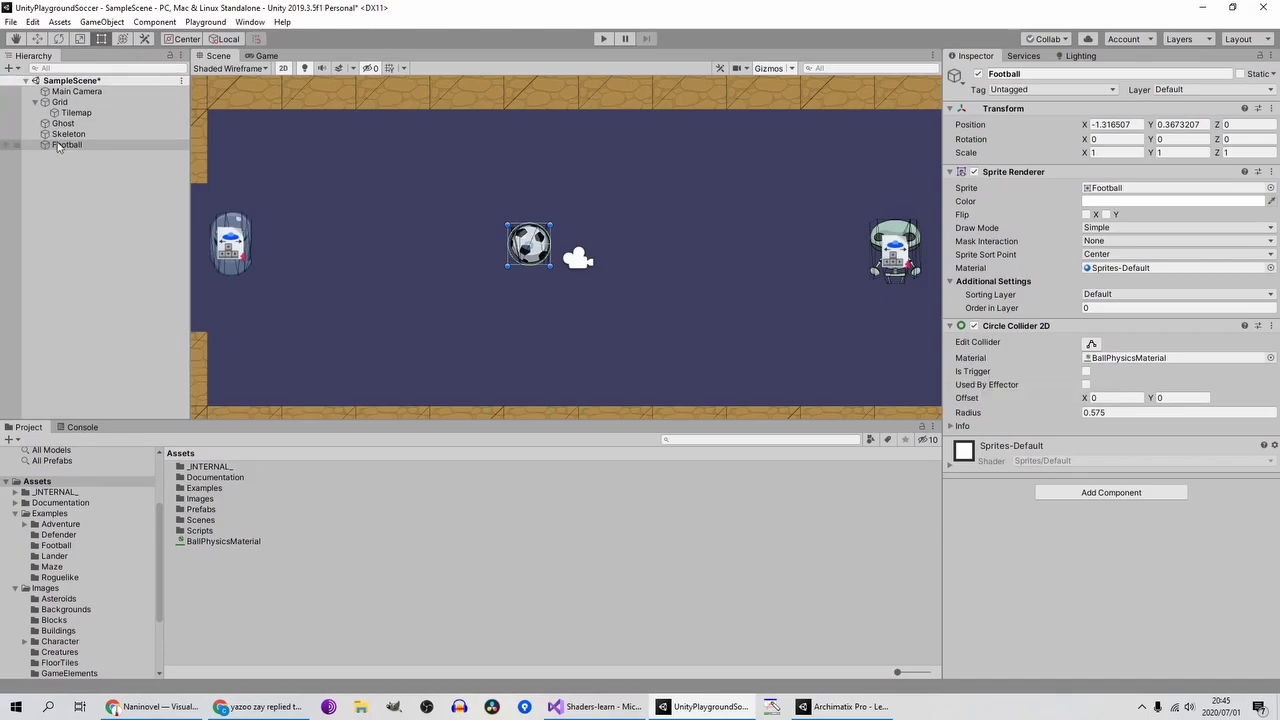
Step: Add a Box Collider 2D component to the Skeleton and Football together
{"action": "left_click", "coordinate": [90, 134], "text": "ctrl"}
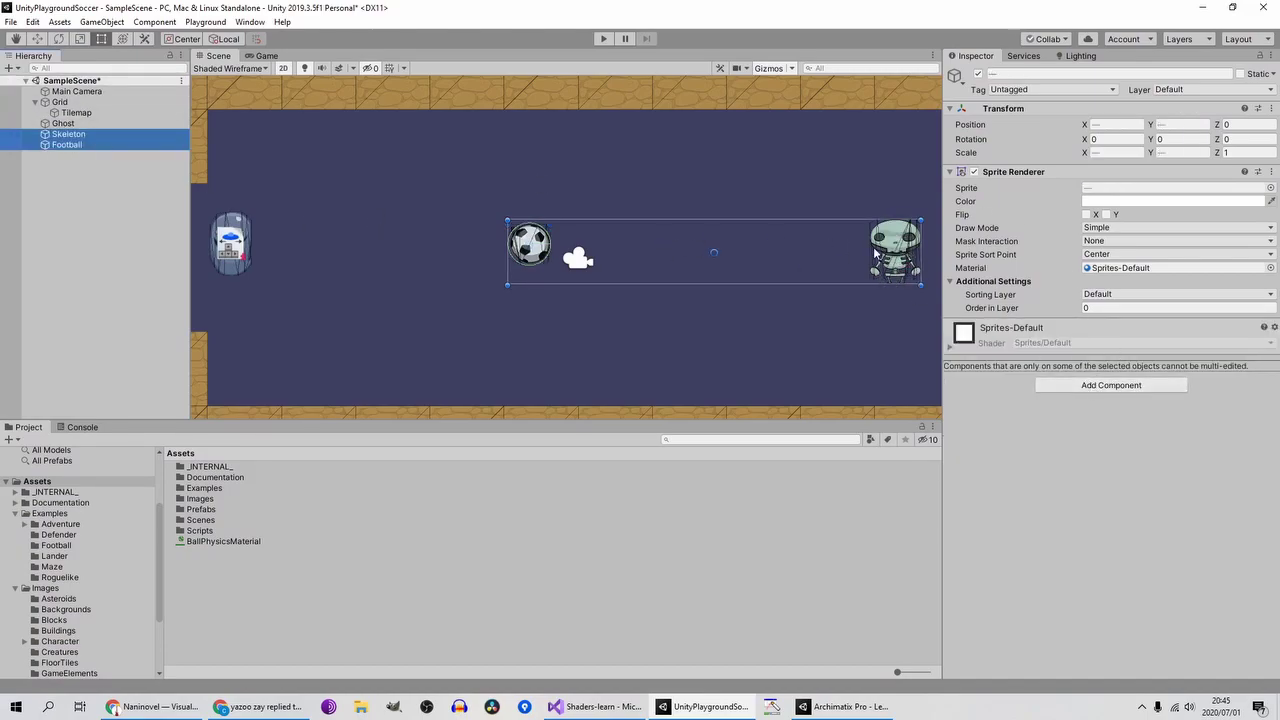
{"action": "left_click", "coordinate": [1087, 390]}
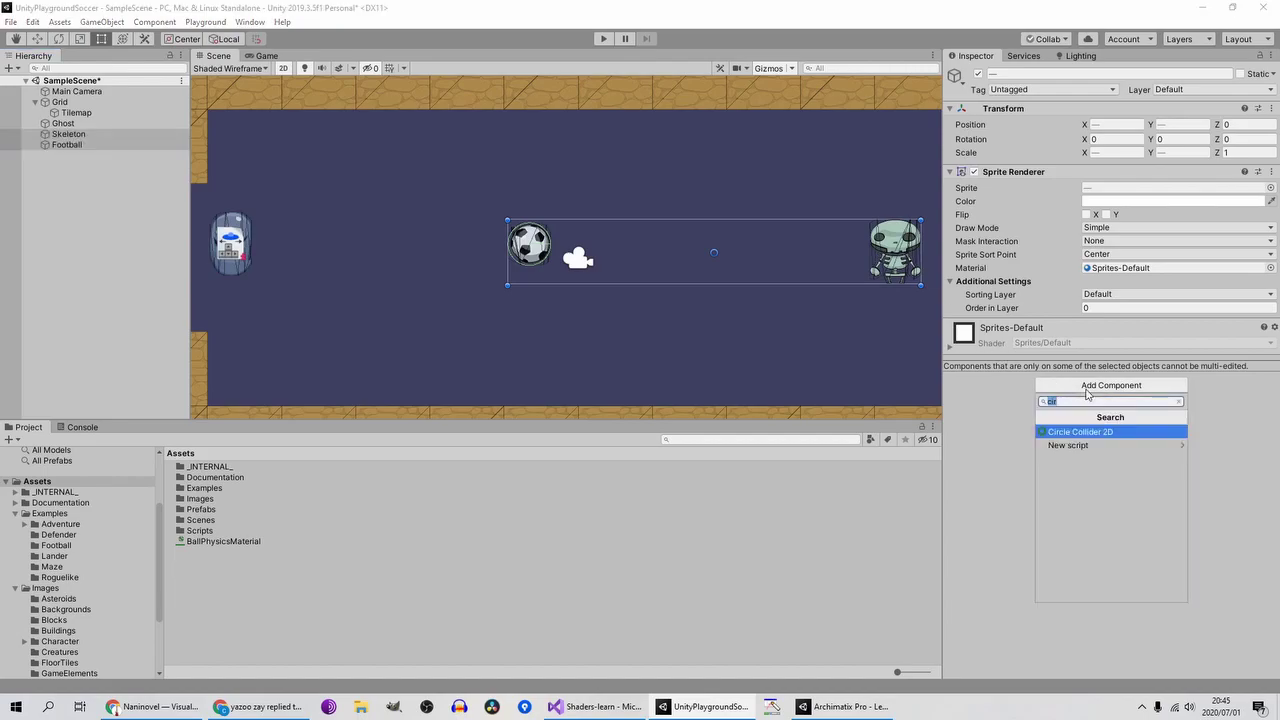
{"action": "type", "text": "rect"}
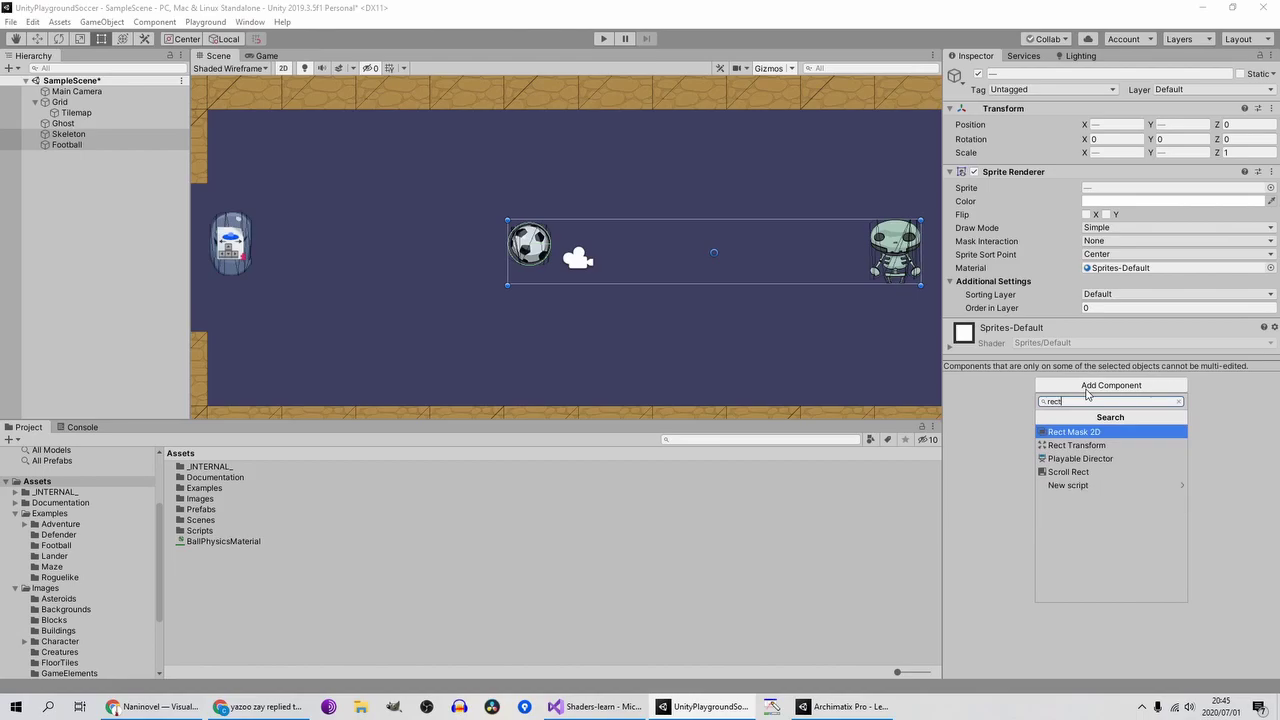
{"action": "key", "text": "BackSpace"}
{"action": "key", "text": "BackSpace"}
{"action": "key", "text": "BackSpace"}
{"action": "key", "text": "BackSpace"}
{"action": "type", "text": "box"}
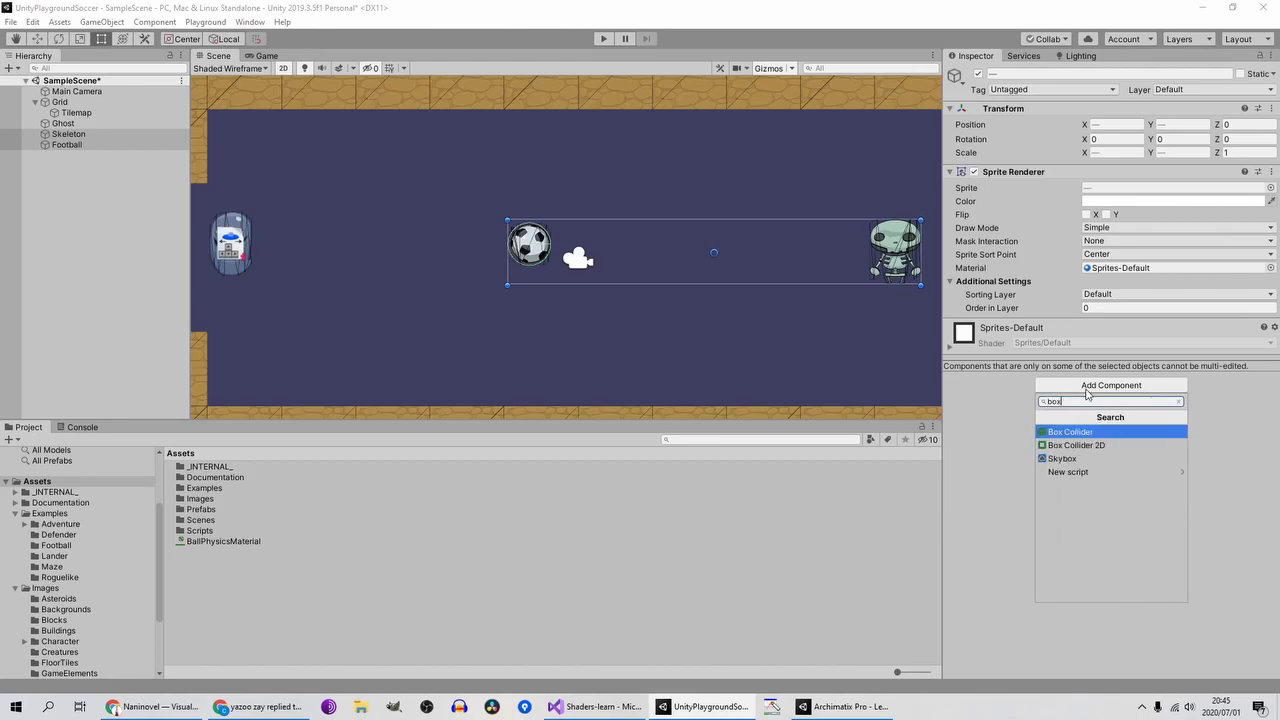
{"action": "key", "text": "Down"}
{"action": "key", "text": "Return"}
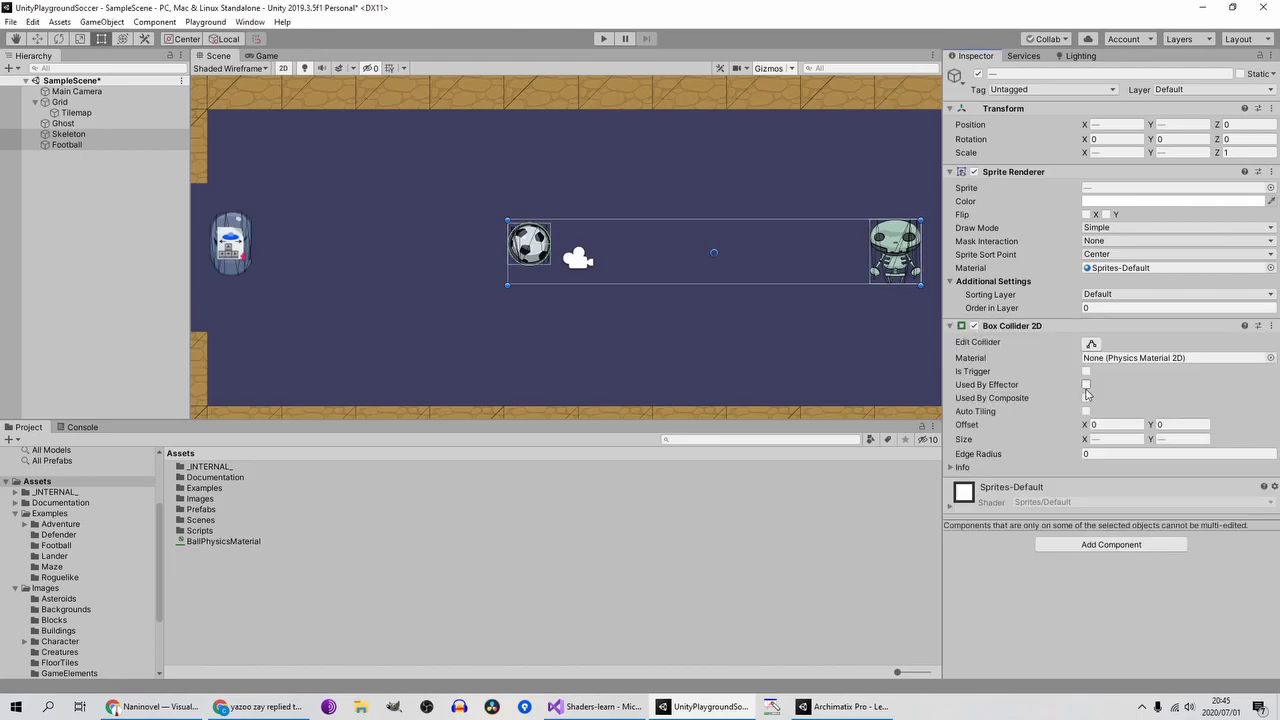
Step: Remove the Box Collider 2D component from the Football
{"action": "left_click", "coordinate": [70, 145]}
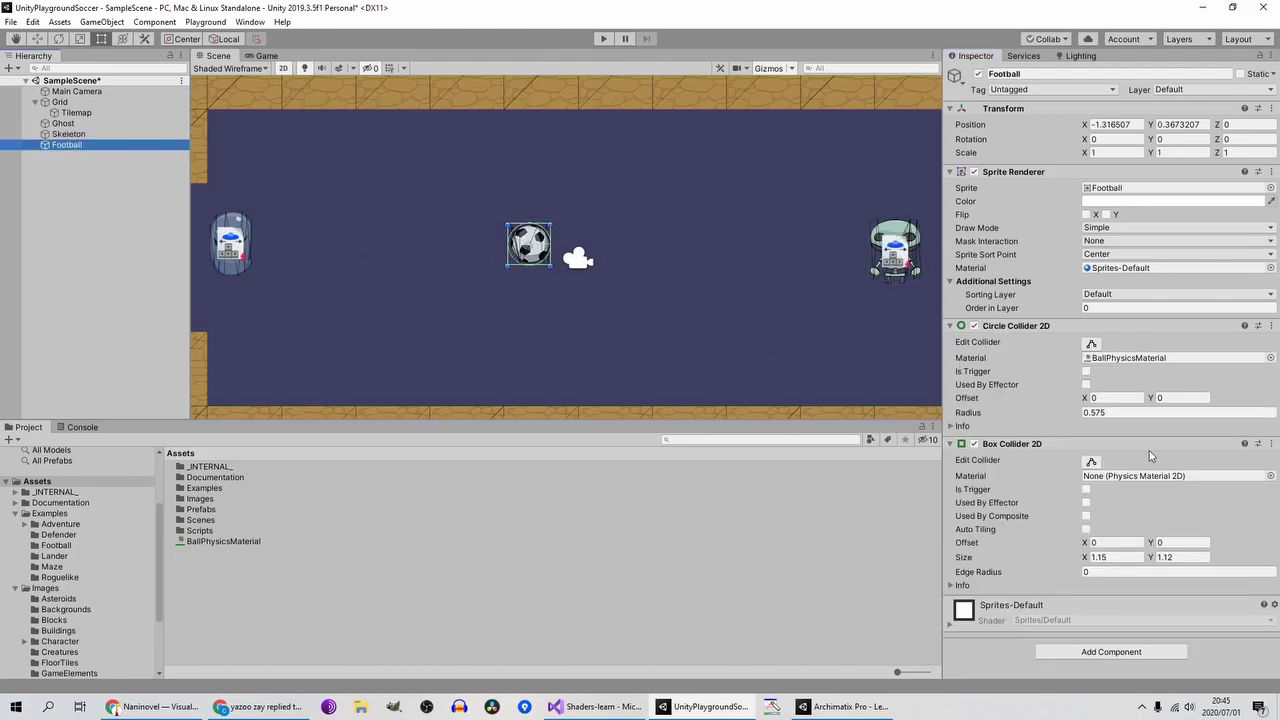
{"action": "left_click", "coordinate": [1270, 443]}
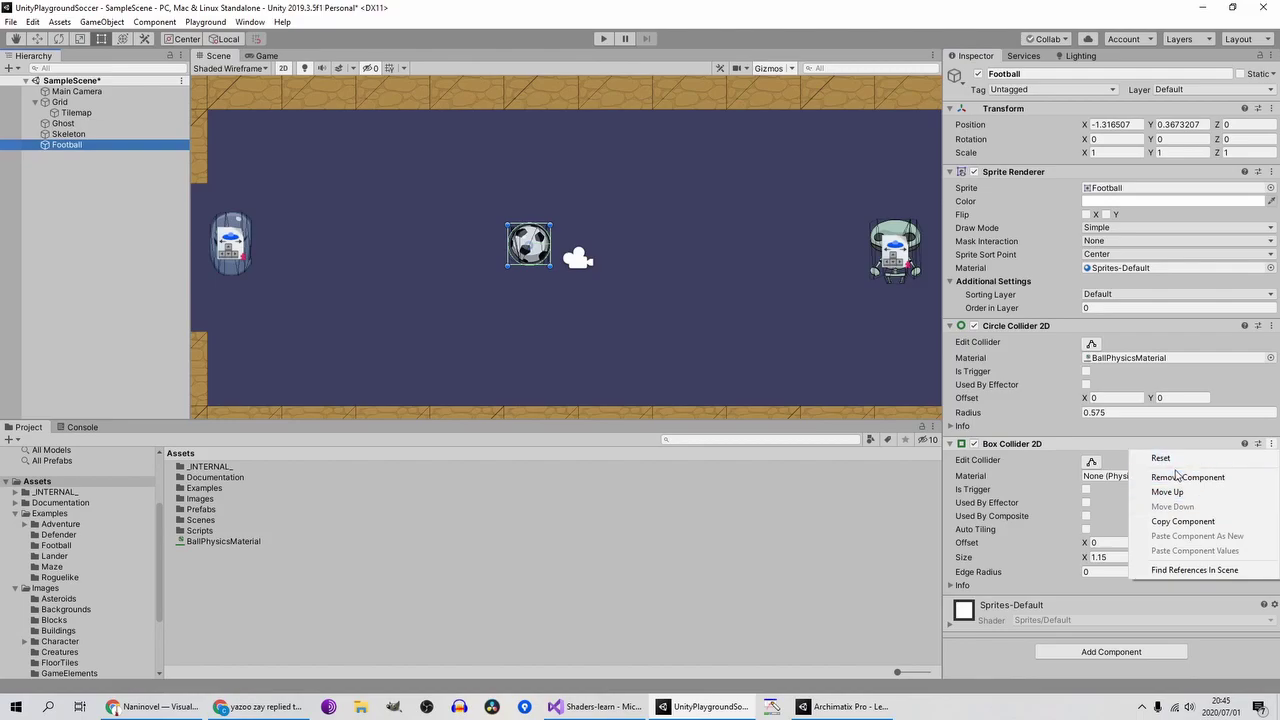
{"action": "left_click", "coordinate": [1185, 477]}
Step: Add another Box Collider 2D component to the Skeleton
{"action": "left_click", "coordinate": [90, 135]}
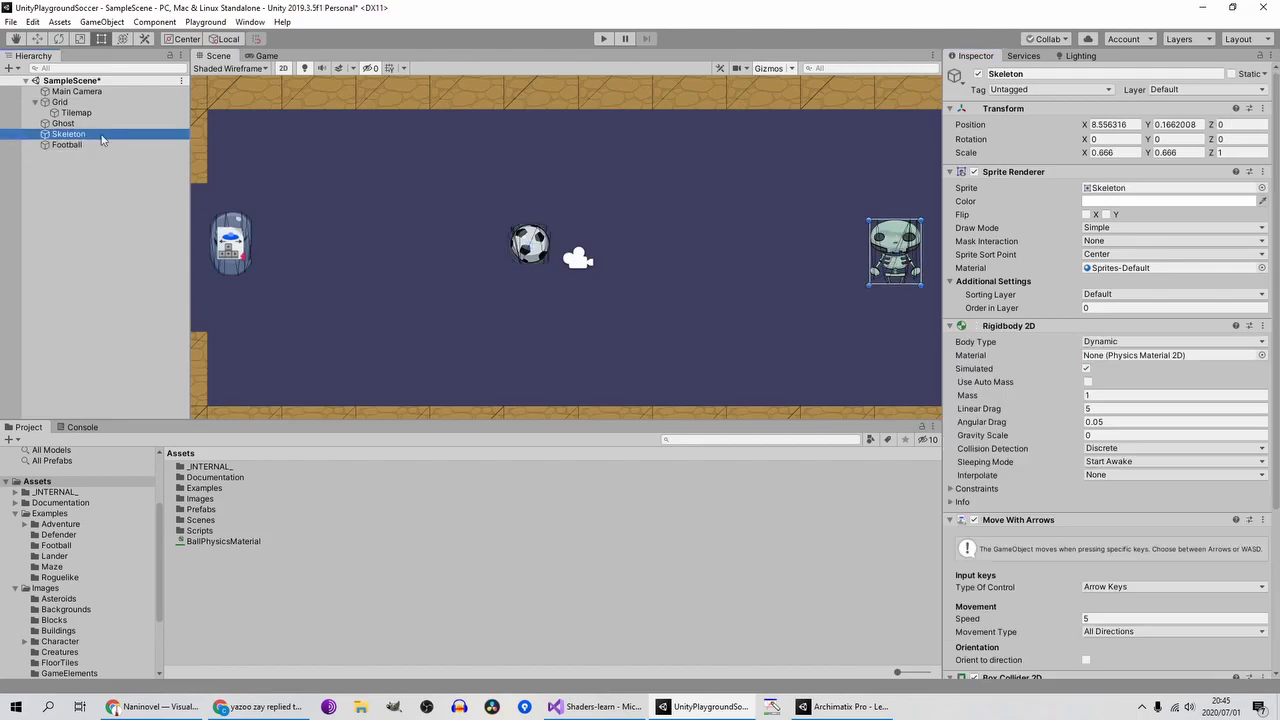
{"action": "scroll", "coordinate": [968, 457], "scroll_direction": "down", "scroll_amount": 5}
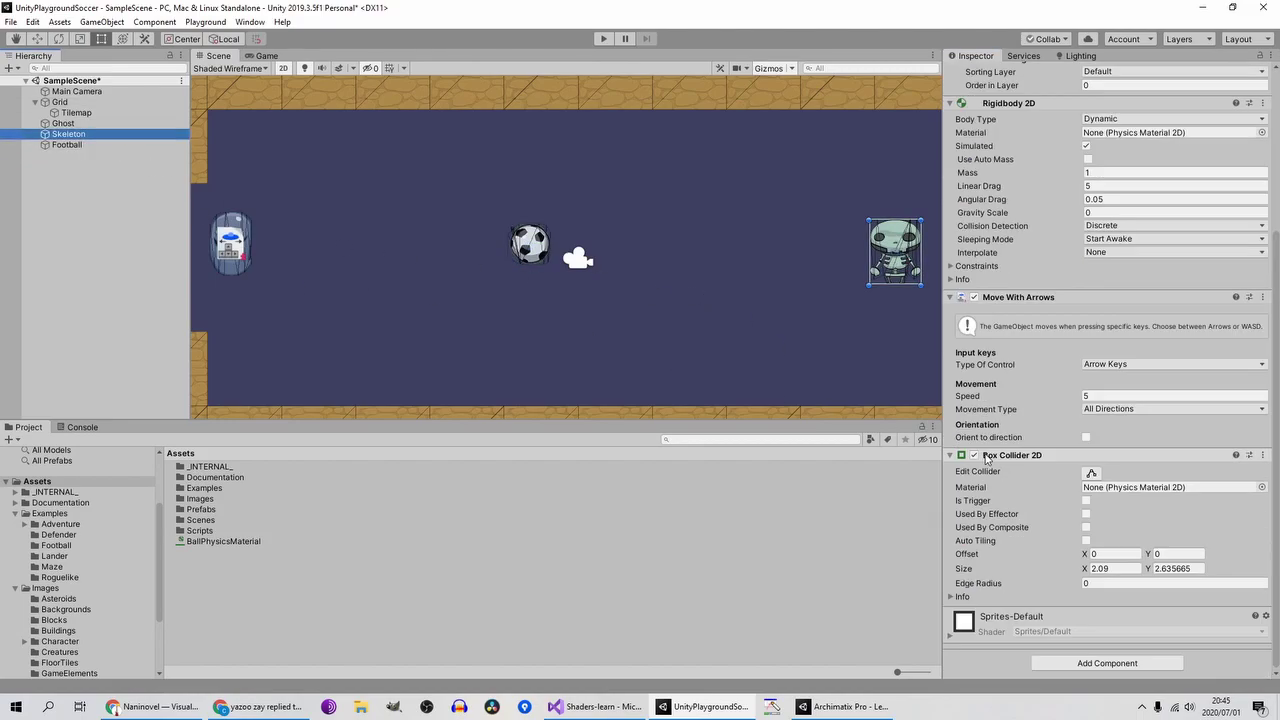
{"action": "left_click", "coordinate": [1128, 660]}
{"action": "left_click", "coordinate": [1072, 535]}
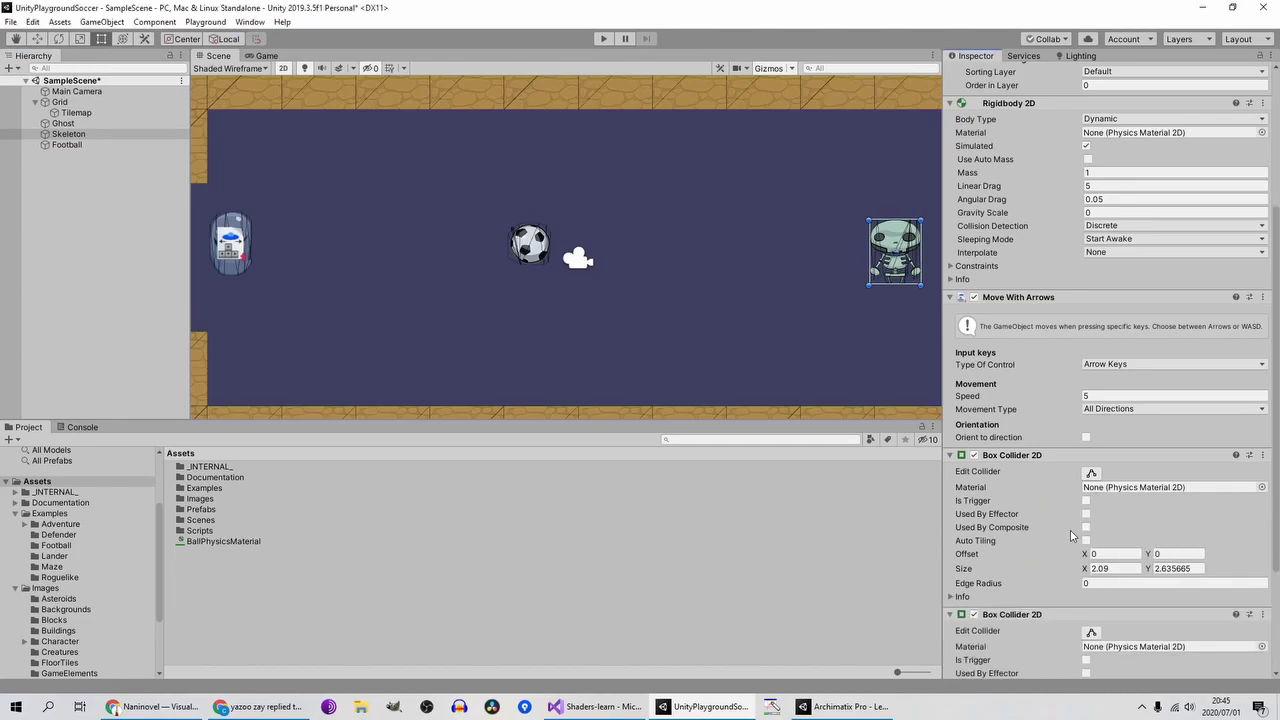
{"action": "scroll", "coordinate": [1051, 493], "scroll_direction": "down", "scroll_amount": 3}
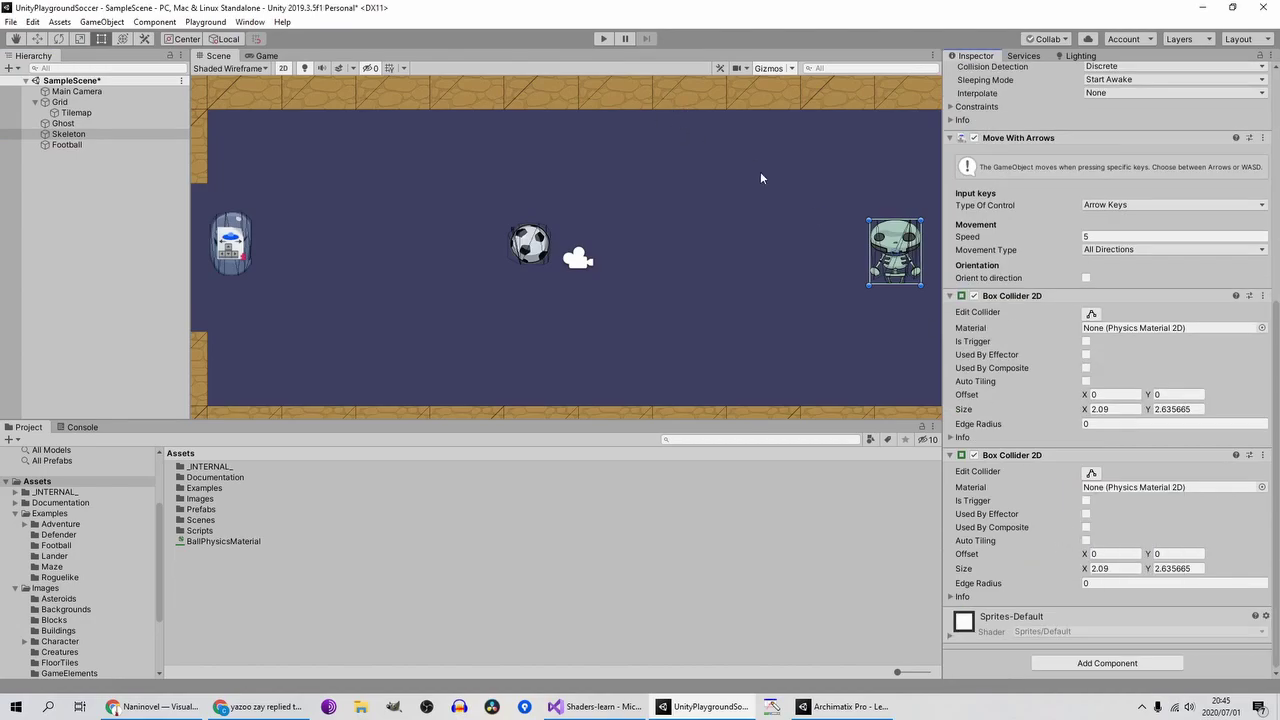
Step: Remove the duplicate Box Collider 2D component from the Skeleton
{"action": "scroll", "coordinate": [1023, 342], "scroll_direction": "up", "scroll_amount": 10}
{"action": "scroll", "coordinate": [1023, 342], "scroll_direction": "down", "scroll_amount": 10}
{"action": "left_click", "coordinate": [1262, 455]}
{"action": "left_click", "coordinate": [1190, 488]}
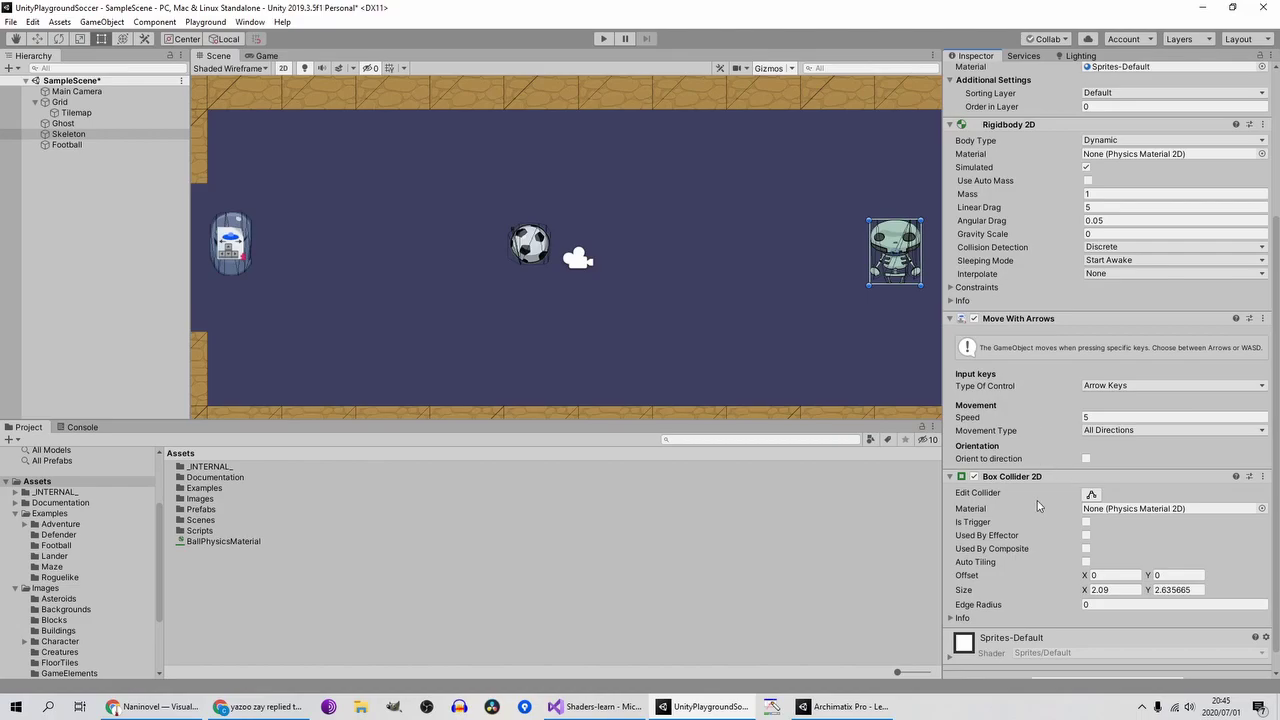
{"action": "scroll", "coordinate": [1037, 500], "scroll_direction": "up", "scroll_amount": 3}
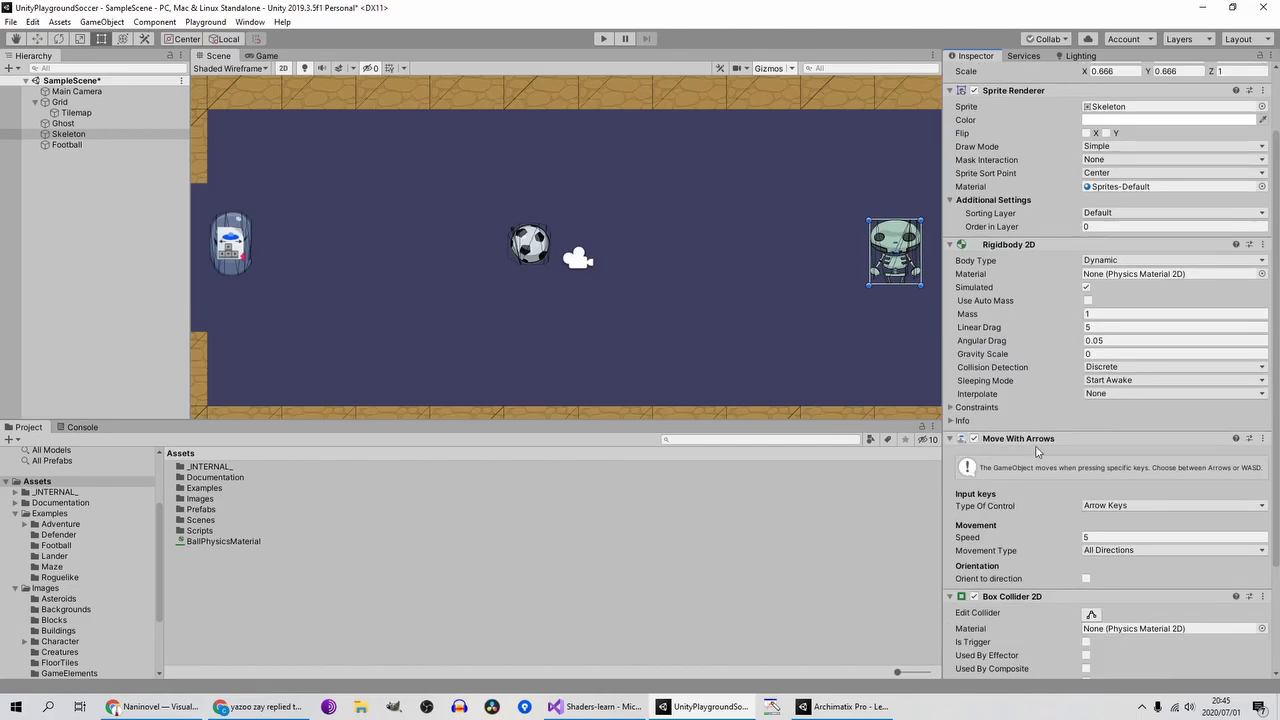
Step: Add a Box Collider 2D component to the Ghost
{"action": "left_click", "coordinate": [62, 123]}
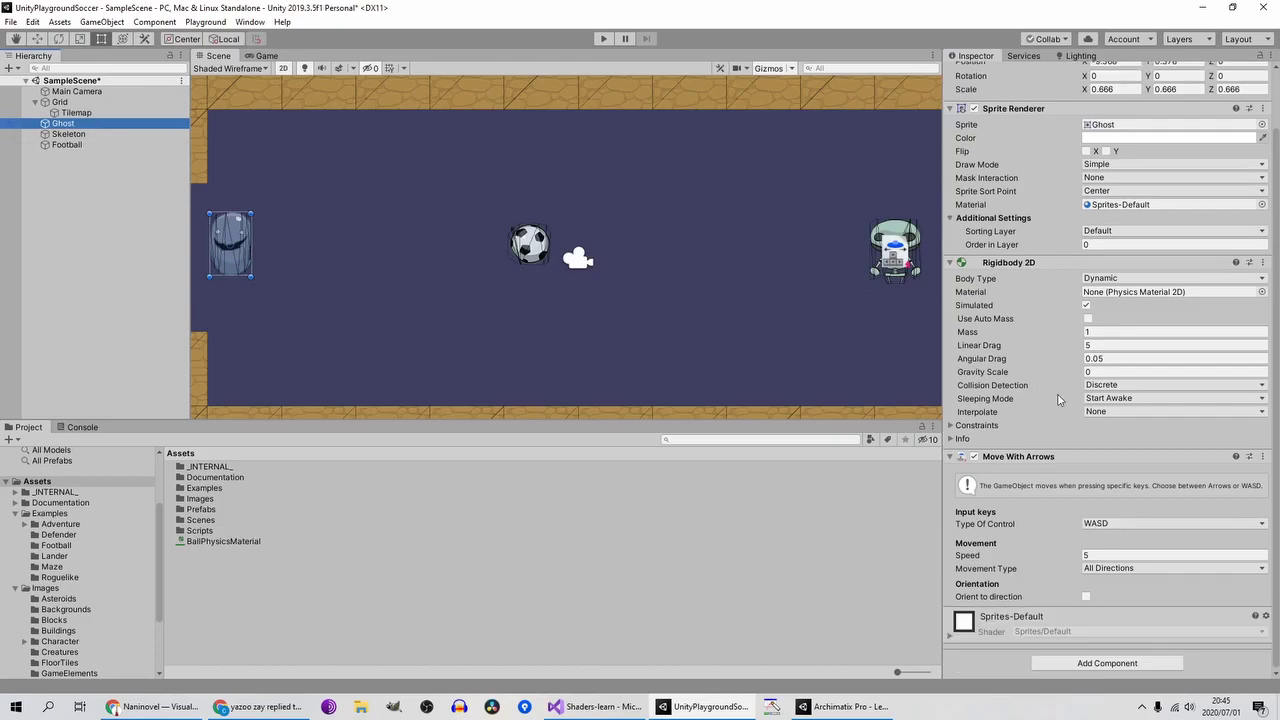
{"action": "left_click", "coordinate": [1107, 662]}
{"action": "left_click", "coordinate": [1100, 536]}
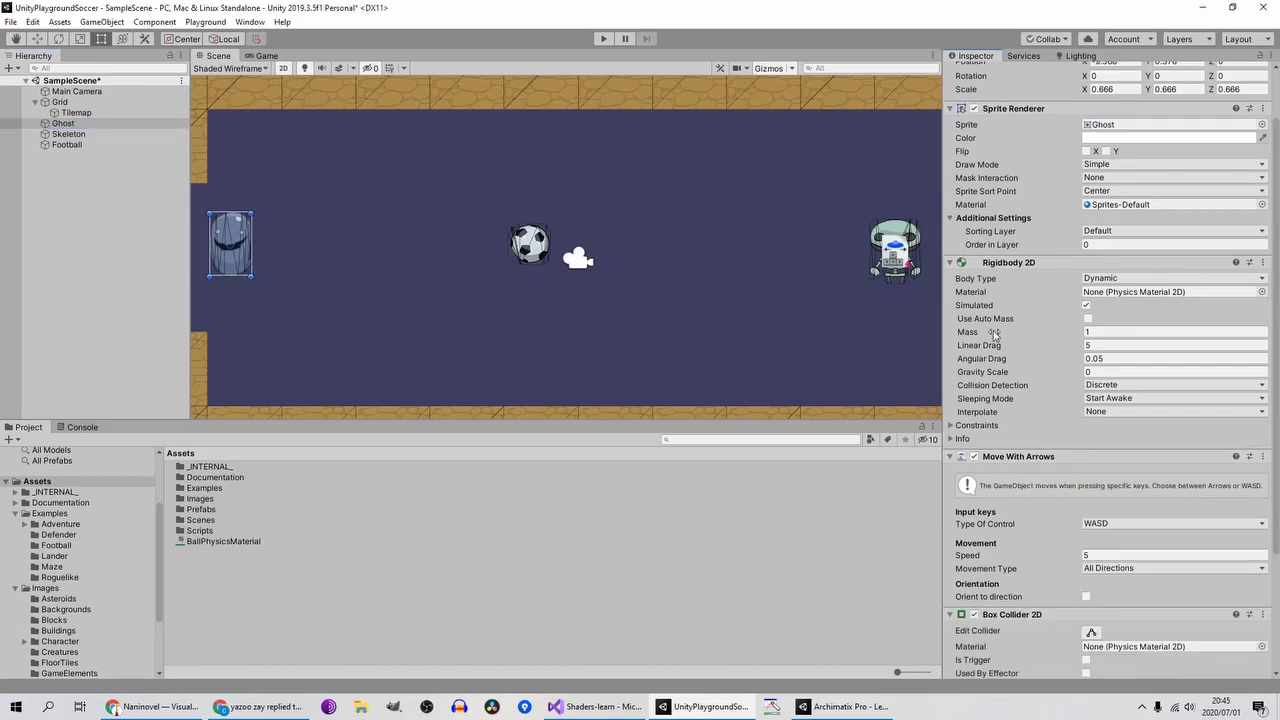
Step: Run the game and move the Skeleton into the football to test their collision, and stop the run
{"action": "left_click", "coordinate": [604, 39]}
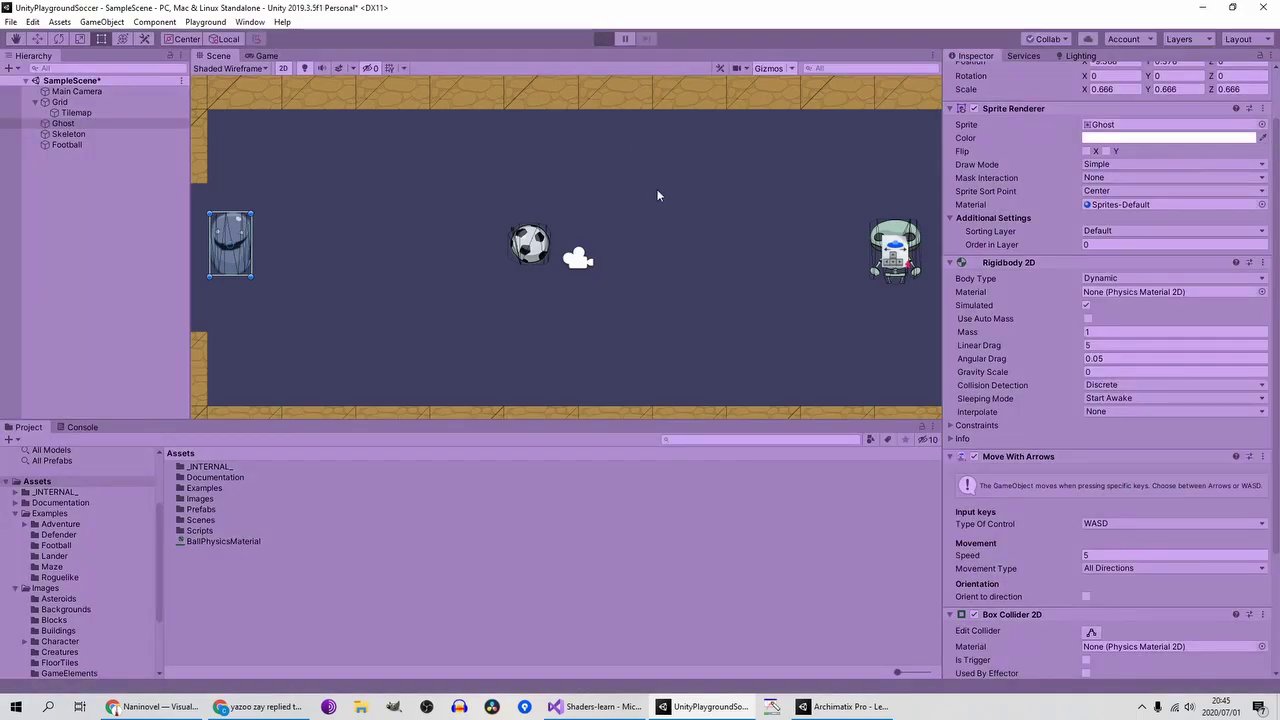
{"action": "key", "text": "Left"}
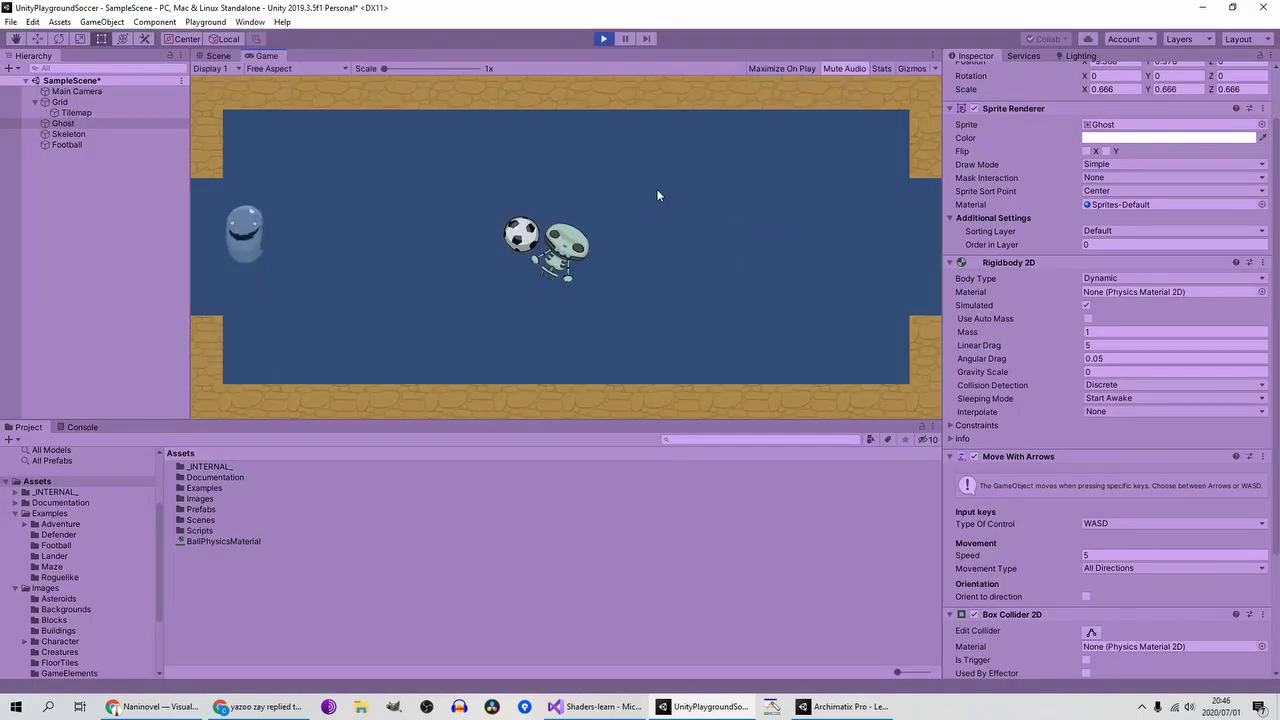
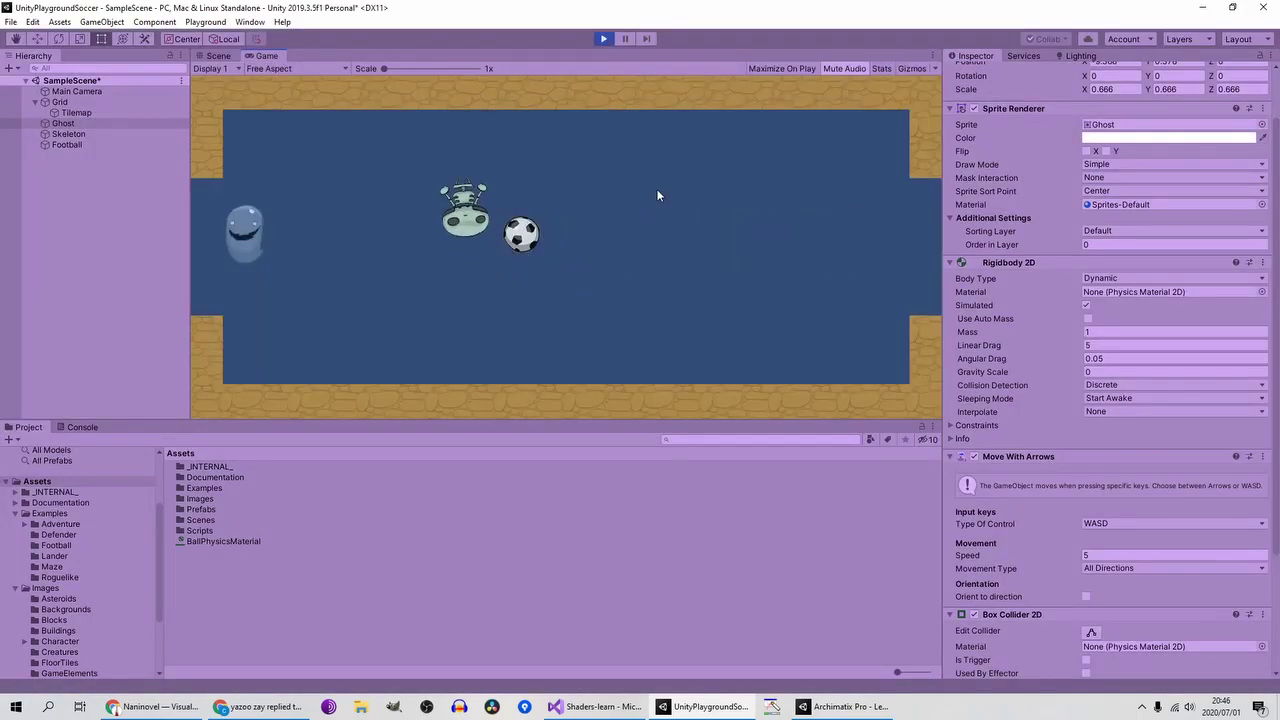
{"action": "left_click", "coordinate": [603, 38]}
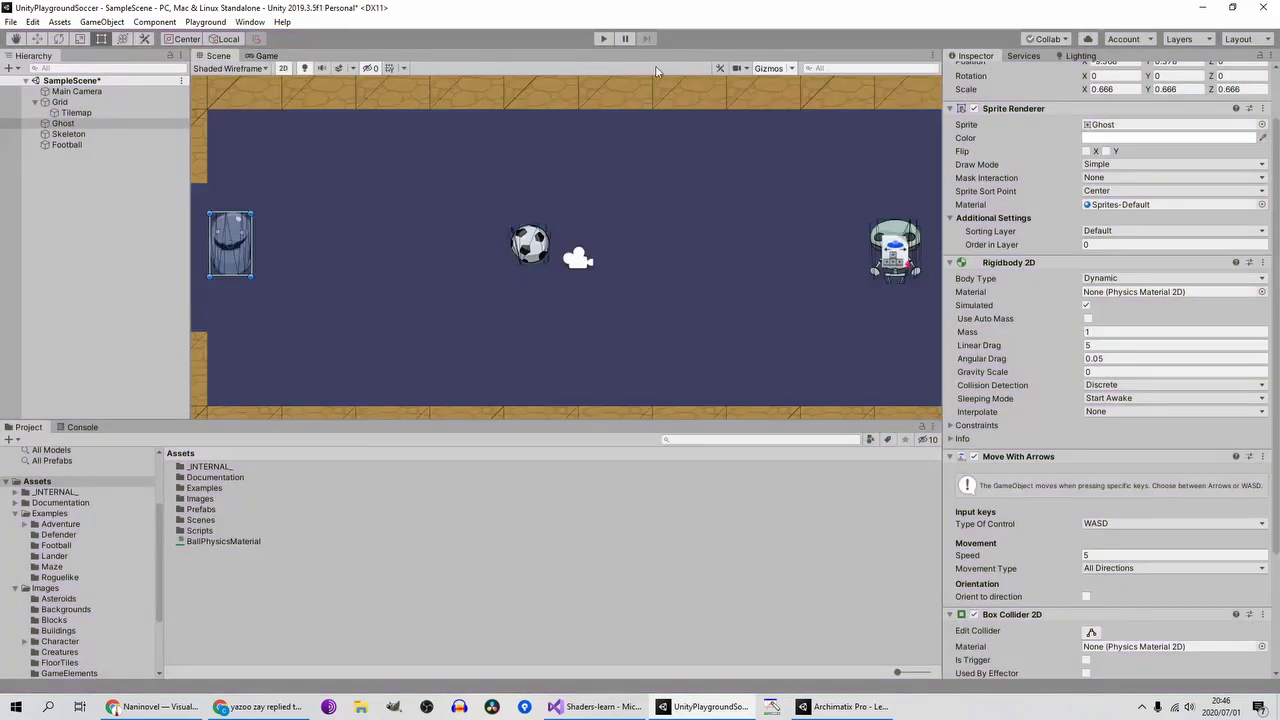
Step: Add a Rigidbody 2D component to the Football
{"action": "left_click", "coordinate": [527, 240]}
{"action": "left_click", "coordinate": [1097, 497]}
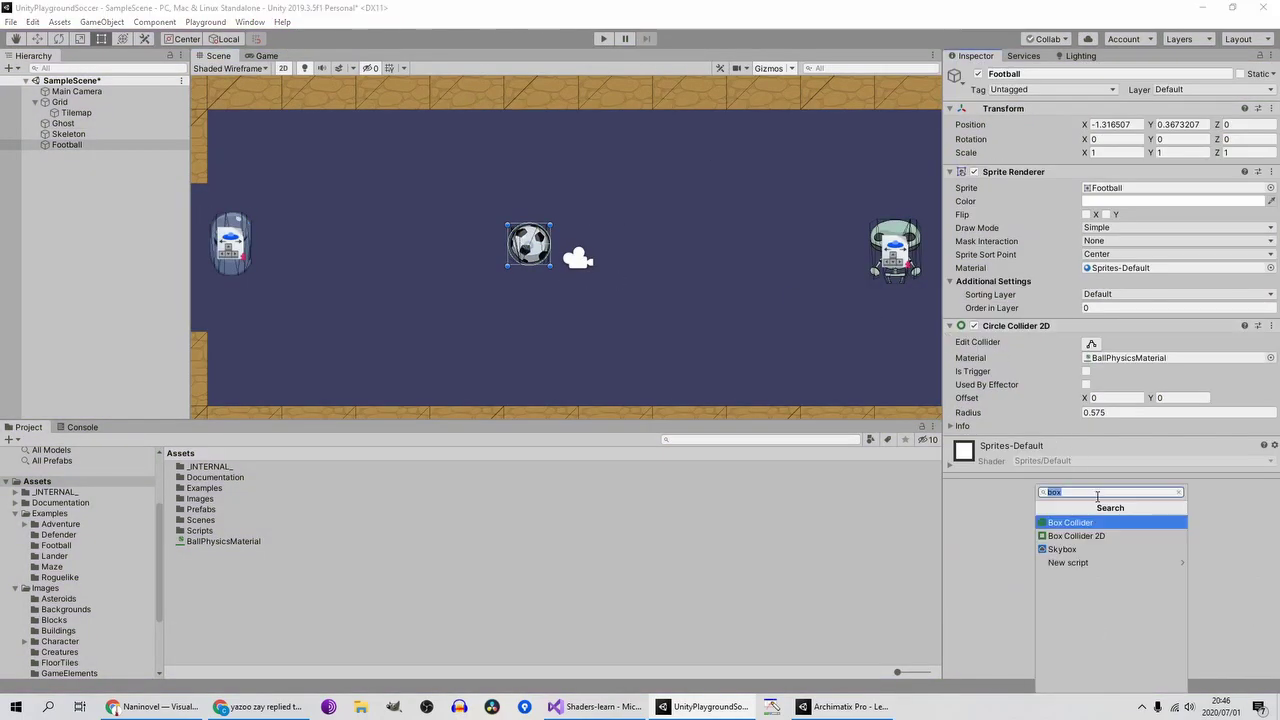
{"action": "type", "text": "rigid"}
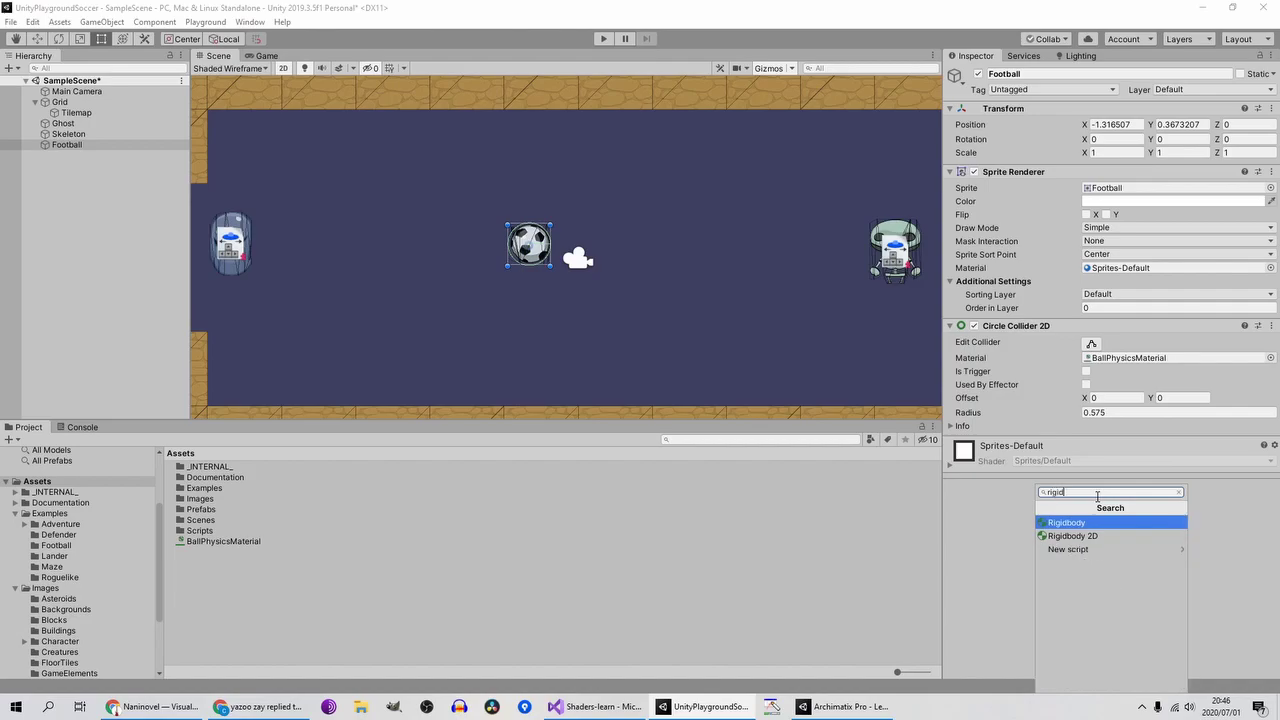
{"action": "key", "text": "Down"}
{"action": "key", "text": "Return"}
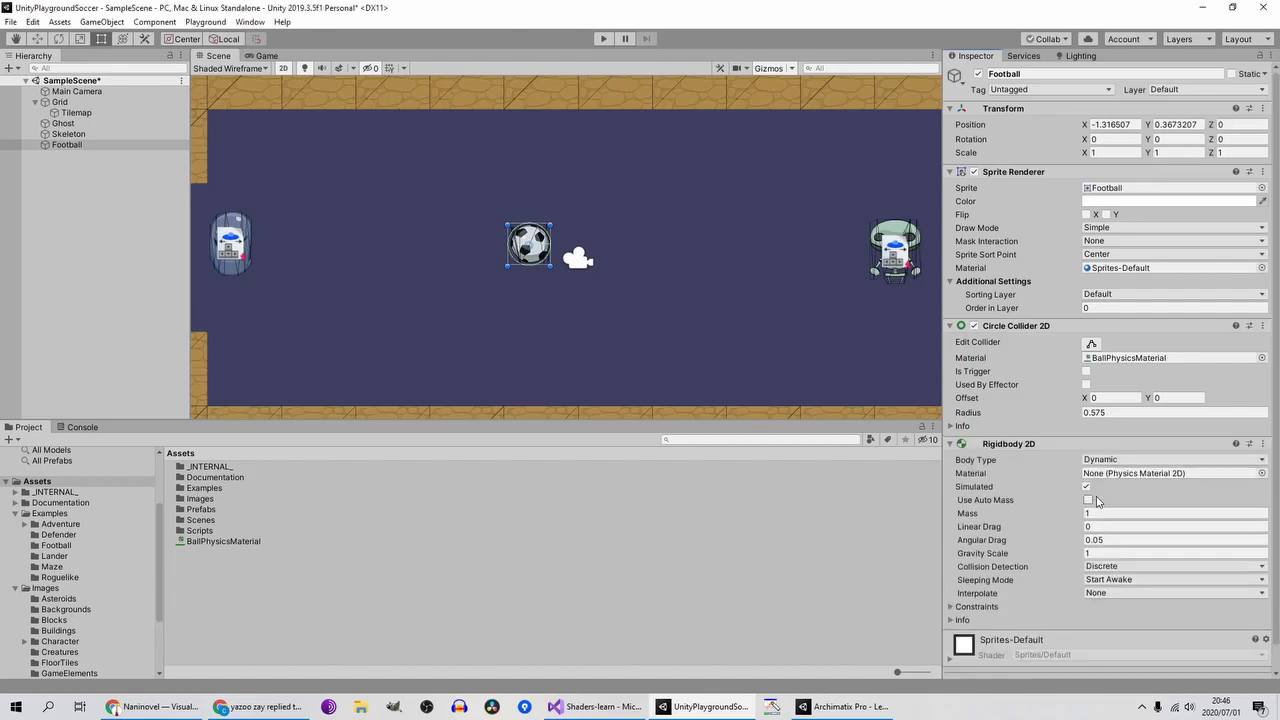
Step: Set the Football's Gravity Scale to 0 and Linear Drag to 2, and test how the ball moves in a short run
{"action": "left_click", "coordinate": [1100, 552]}
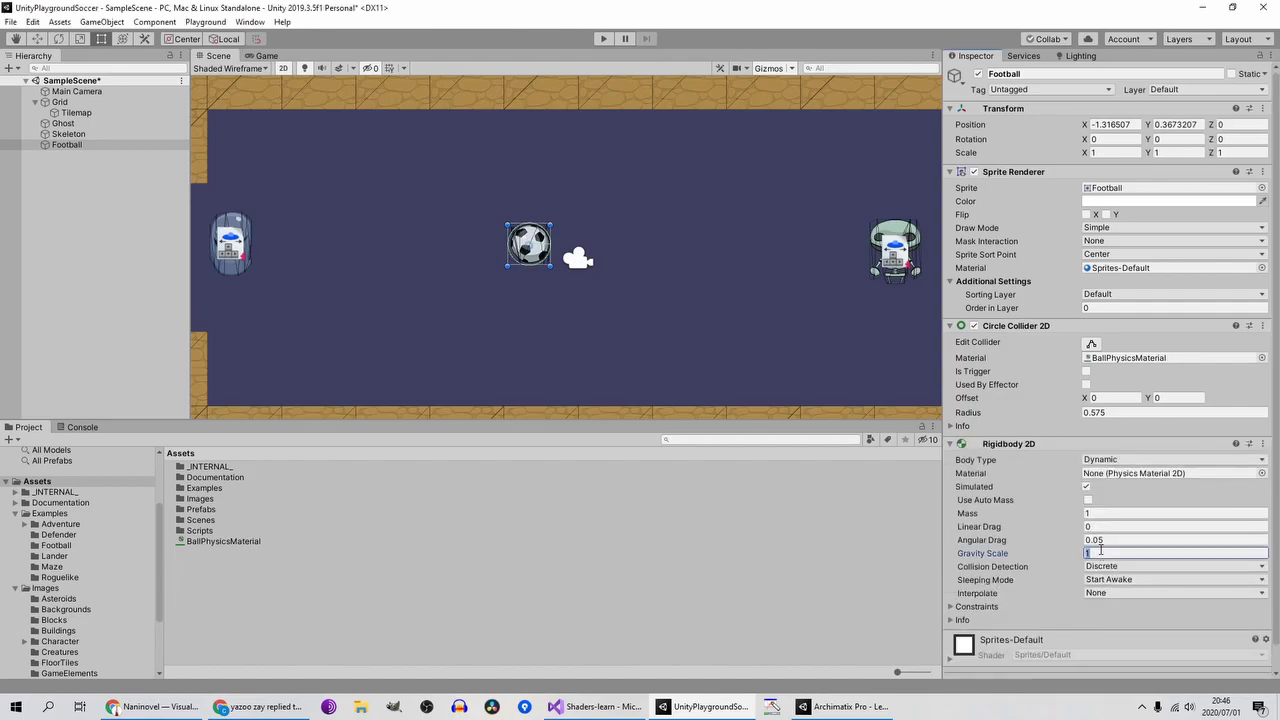
{"action": "left_click", "coordinate": [1108, 525]}
{"action": "type", "text": "2"}
{"action": "left_click", "coordinate": [603, 38]}
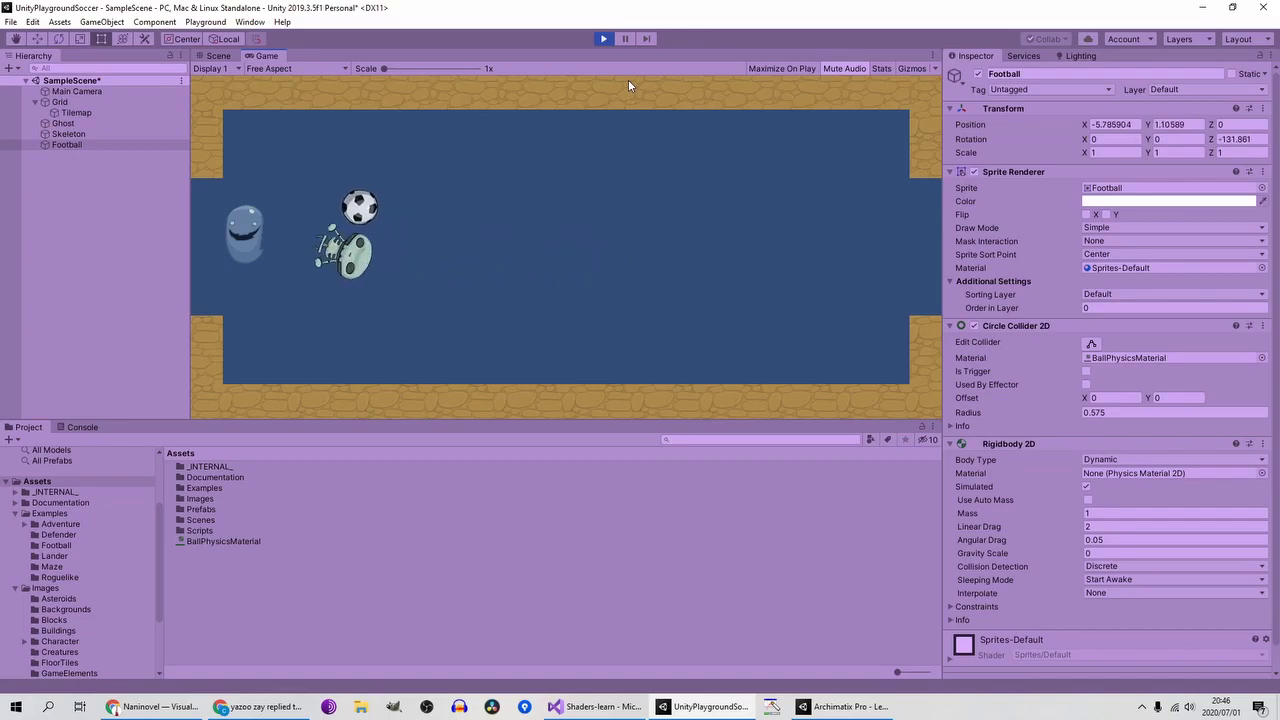
{"action": "left_click", "coordinate": [611, 38]}
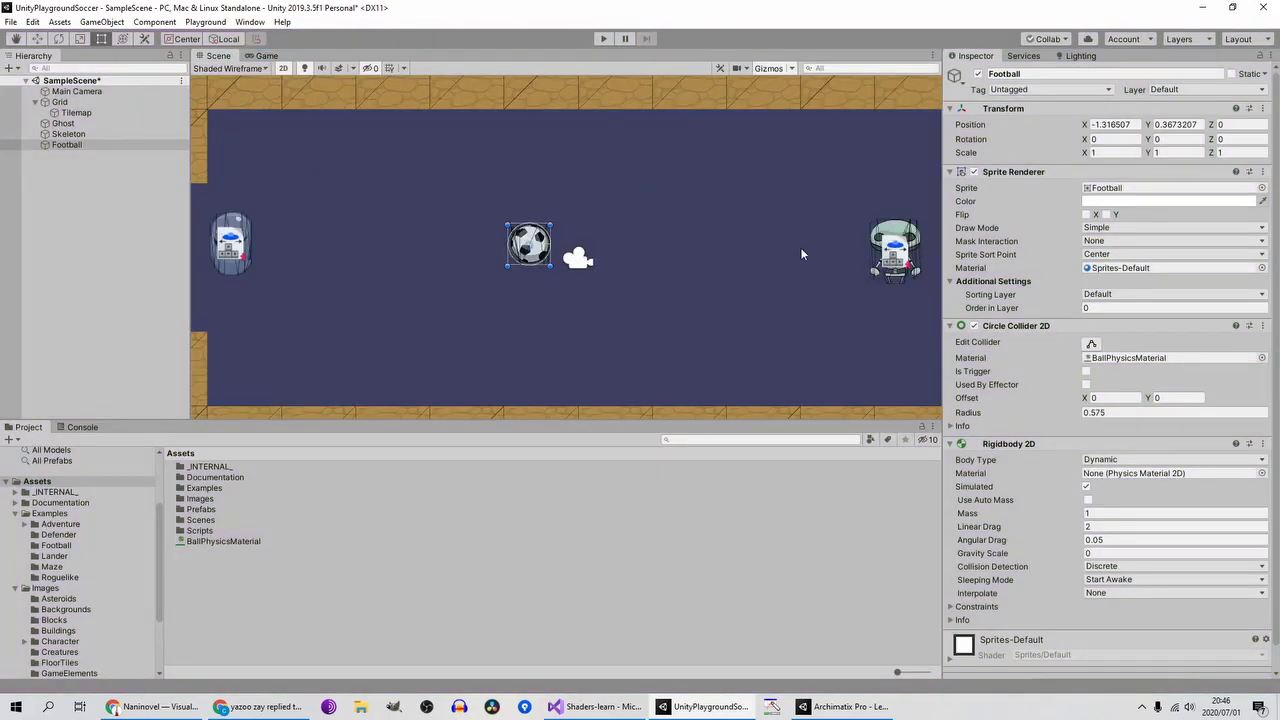
Step: Set the Linear Drag of the Football's Rigidbody 2D to 0
{"action": "left_click", "coordinate": [1117, 526]}
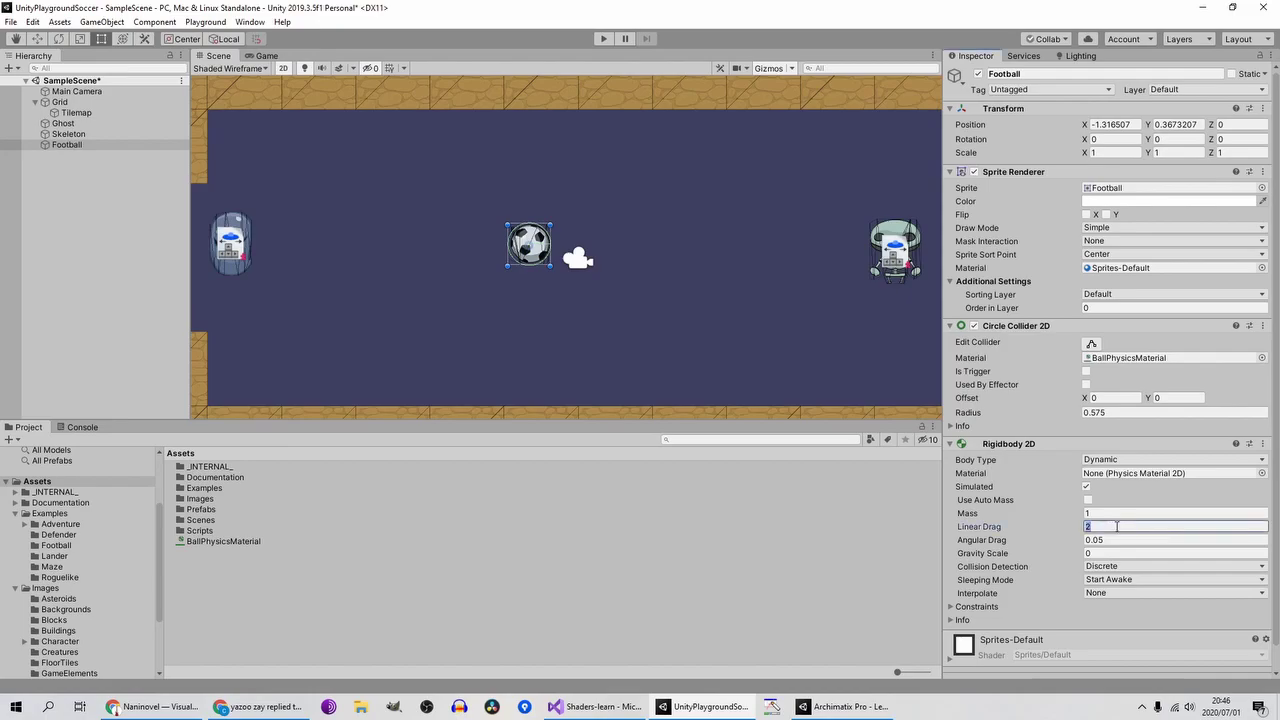
{"action": "type", "text": "0"}
Step: Freeze the Z rotation in the Rigidbody 2D constraints of the Ghost and Skeleton together
{"action": "left_click", "coordinate": [88, 133]}
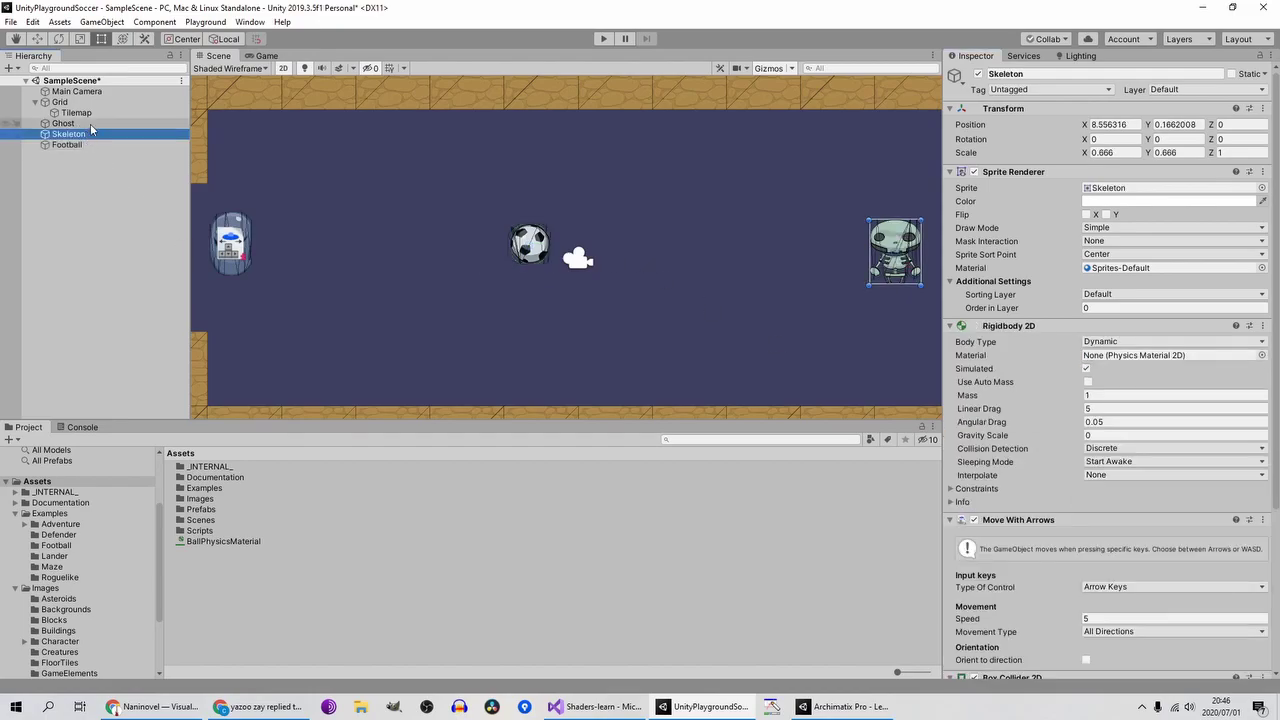
{"action": "left_click", "coordinate": [90, 124], "text": "ctrl"}
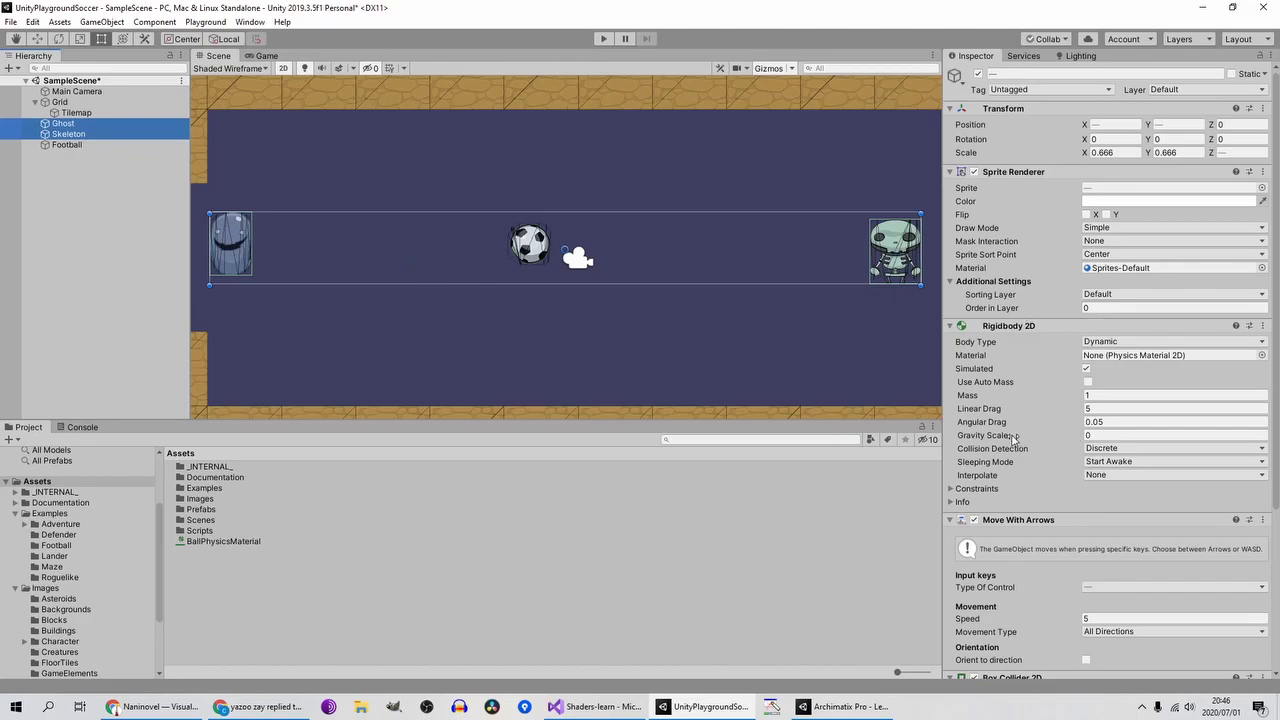
{"action": "left_click", "coordinate": [970, 489]}
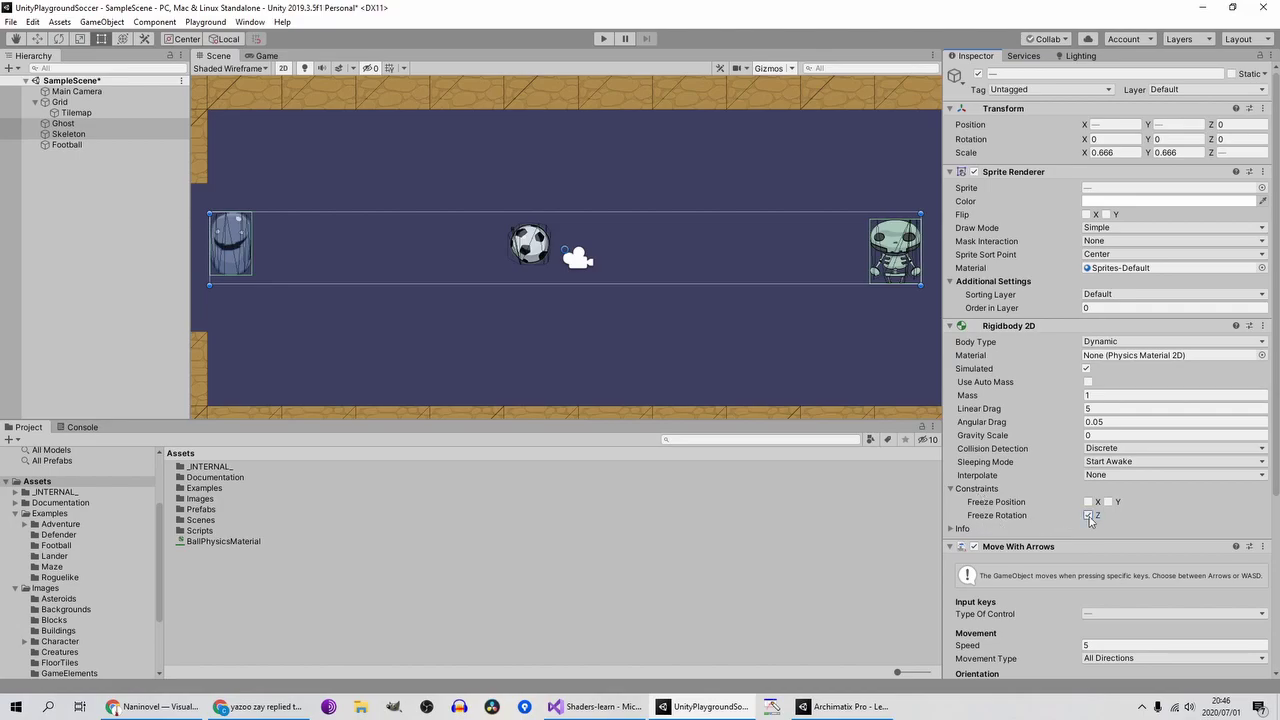
Step: Run the game and move both players around the field to test their movement and ball contact, and stop the run
{"action": "left_click", "coordinate": [603, 39]}
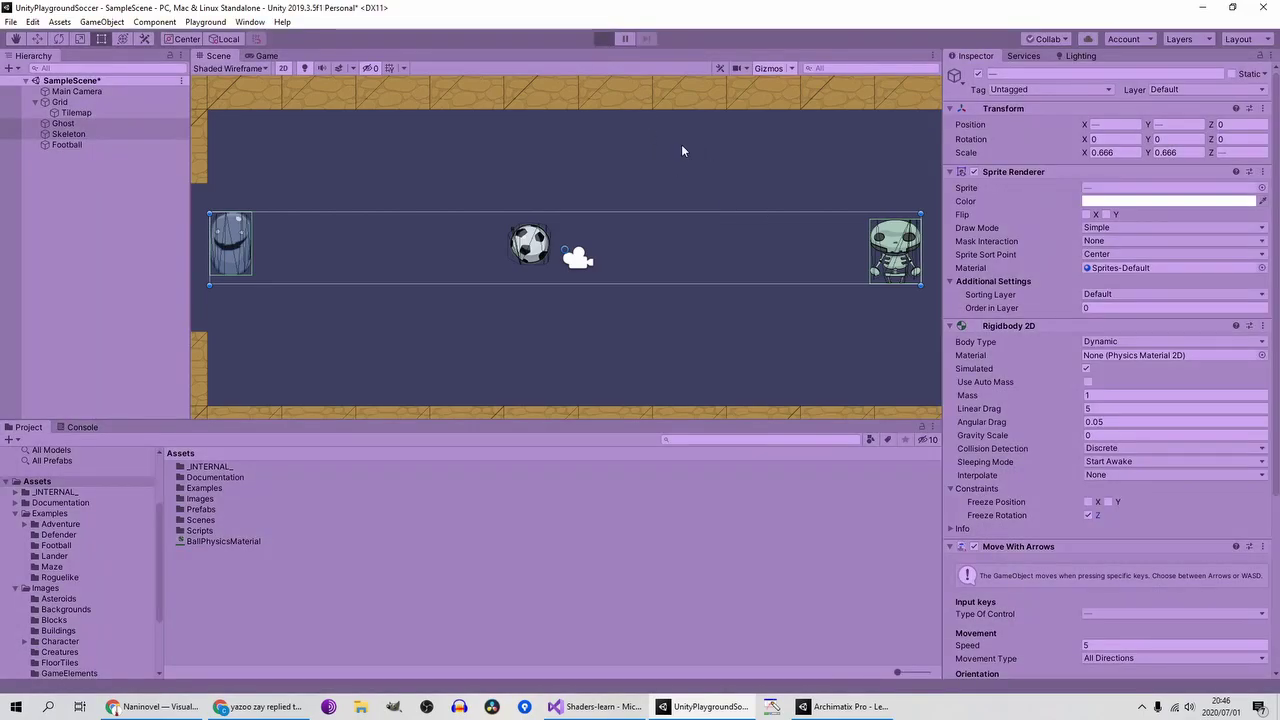
{"action": "key", "text": "Left"}
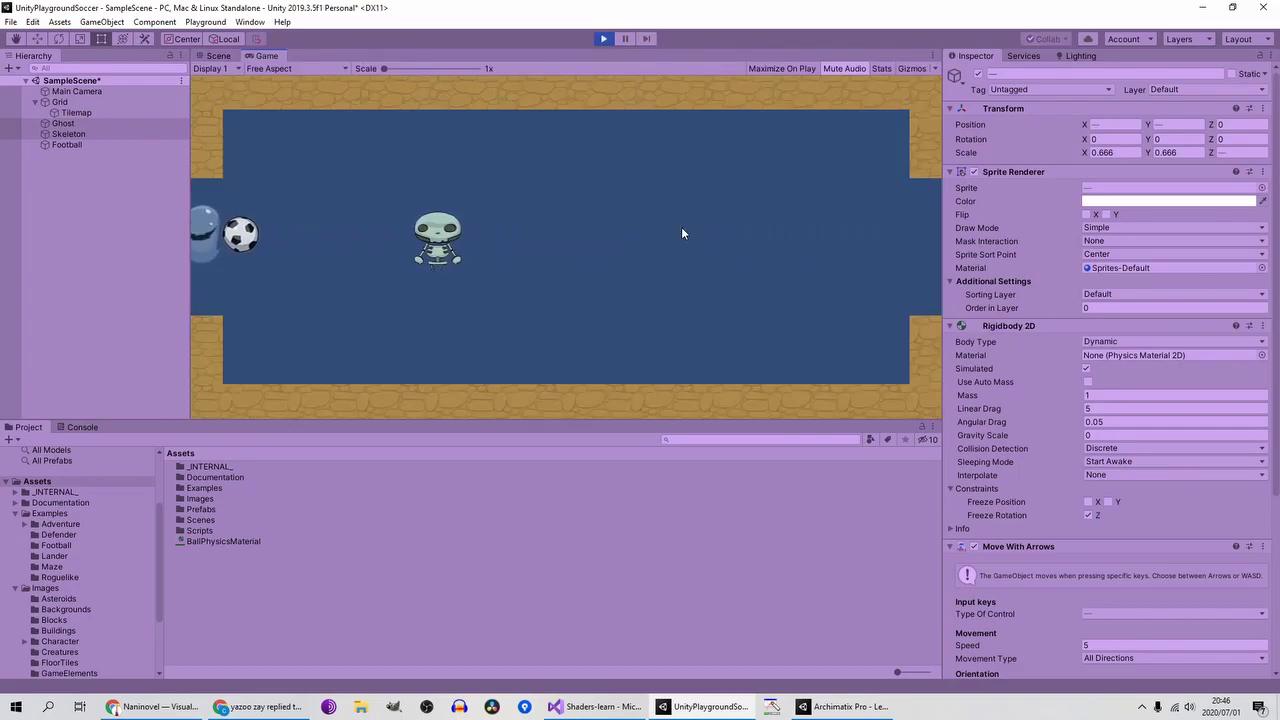
{"action": "key", "text": "s"}
{"action": "key", "text": "Down"}
{"action": "key", "text": "Left"}
{"action": "key", "text": "Up"}
{"action": "key", "text": "Right"}
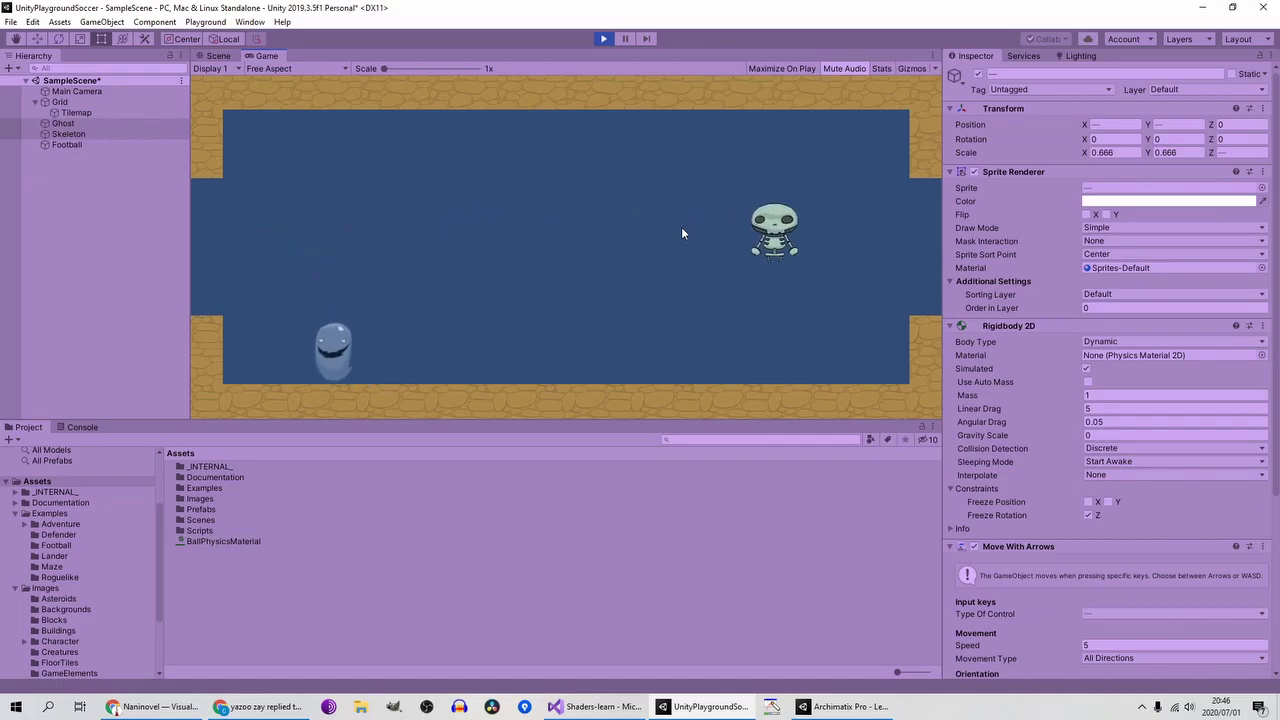
{"action": "key", "text": "Left"}
{"action": "left_click", "coordinate": [603, 38]}
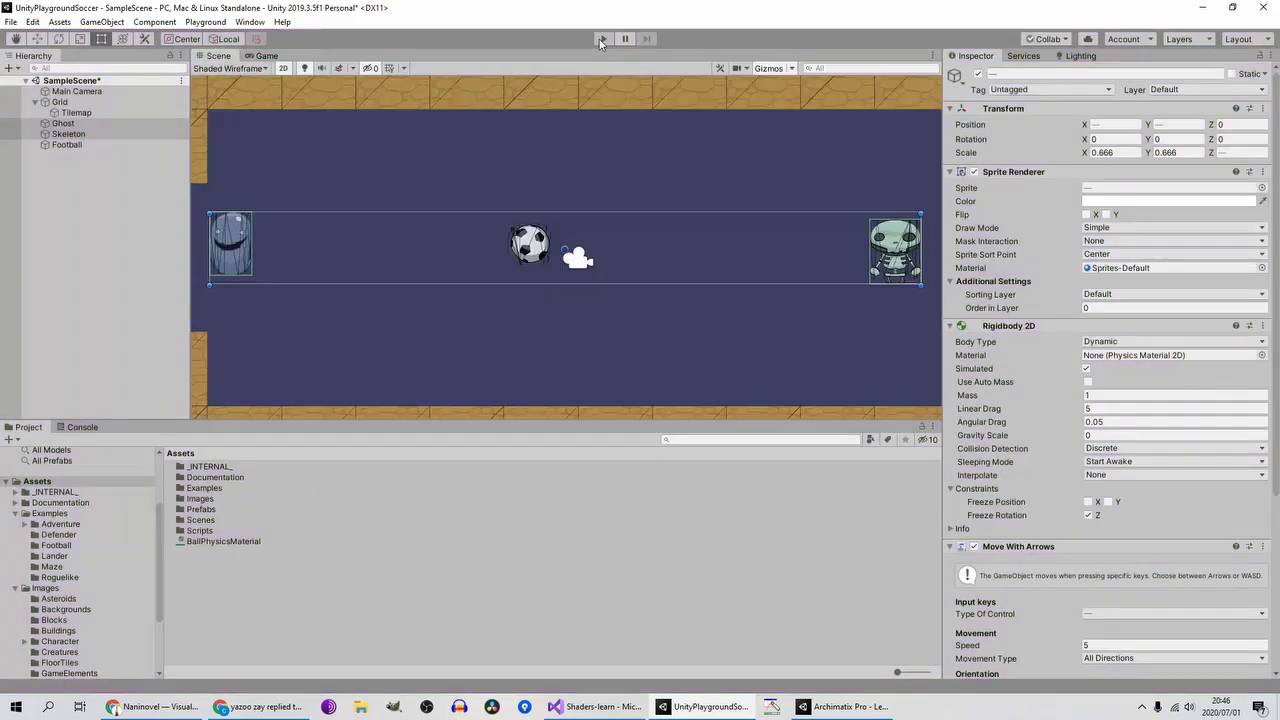
Step: Add a Tilemap Collider 2D component to the Tilemap
{"action": "left_click", "coordinate": [79, 113]}
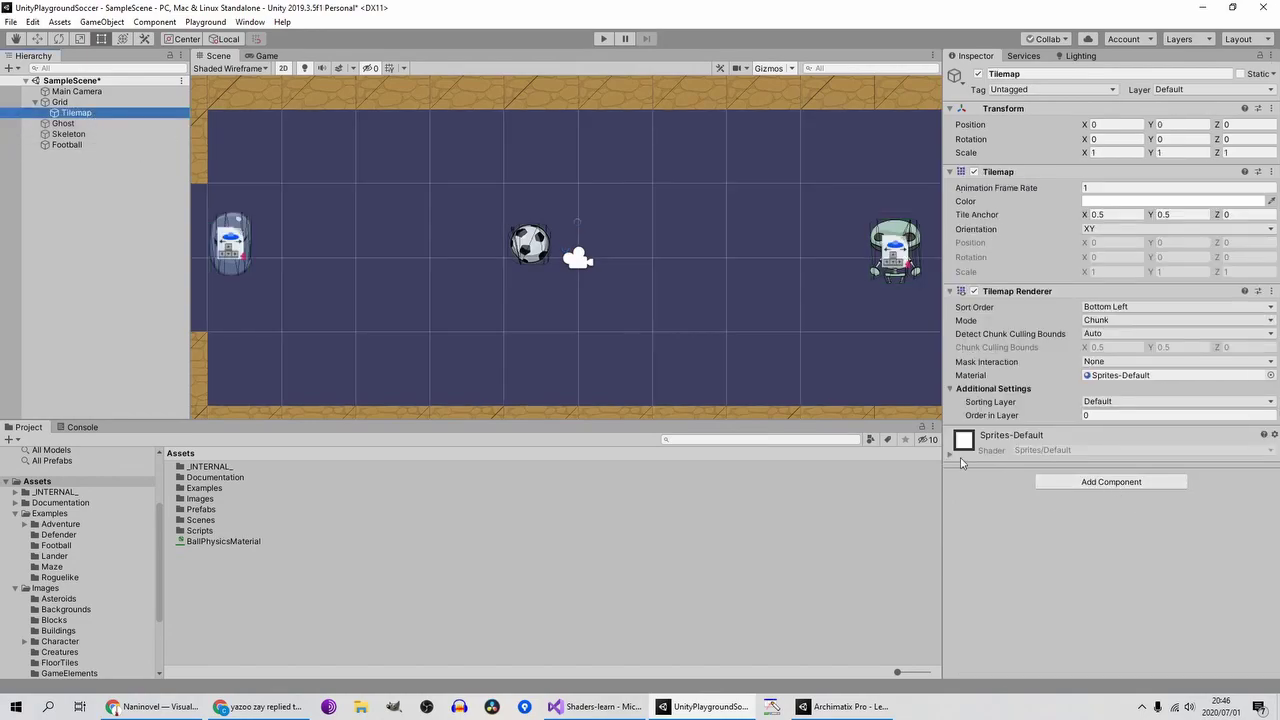
{"action": "left_click", "coordinate": [1105, 487]}
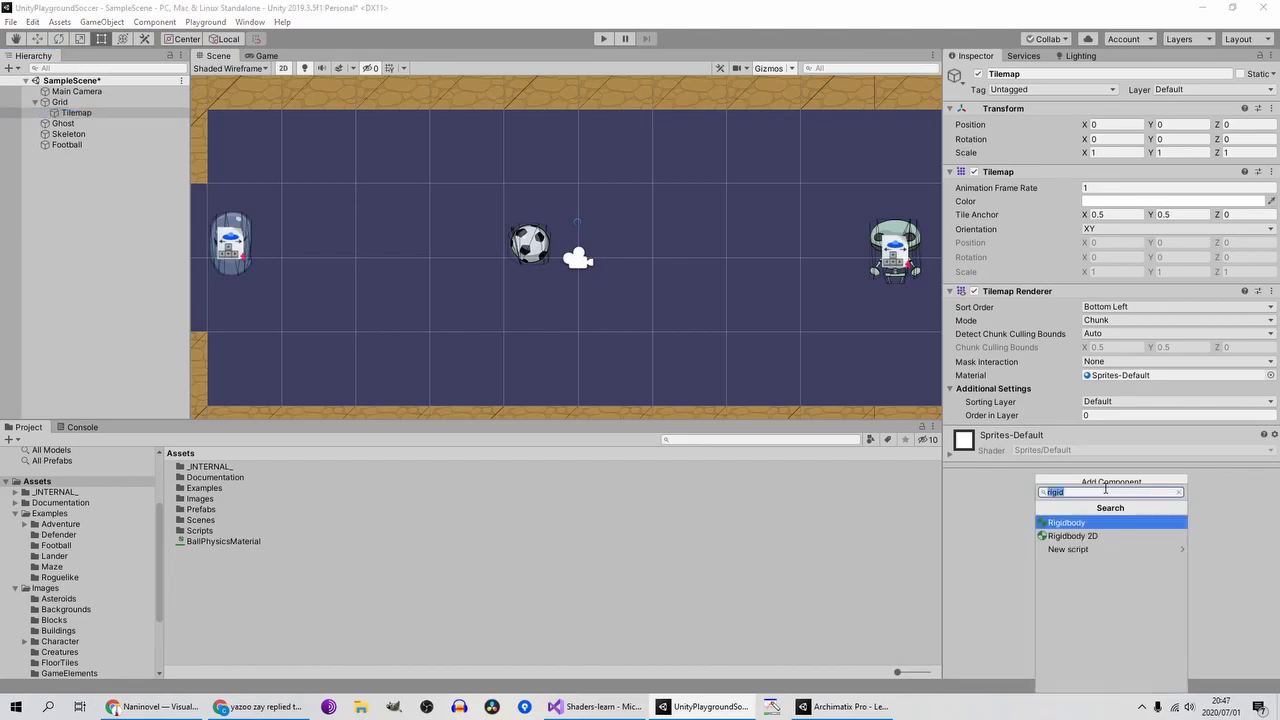
{"action": "type", "text": "tile"}
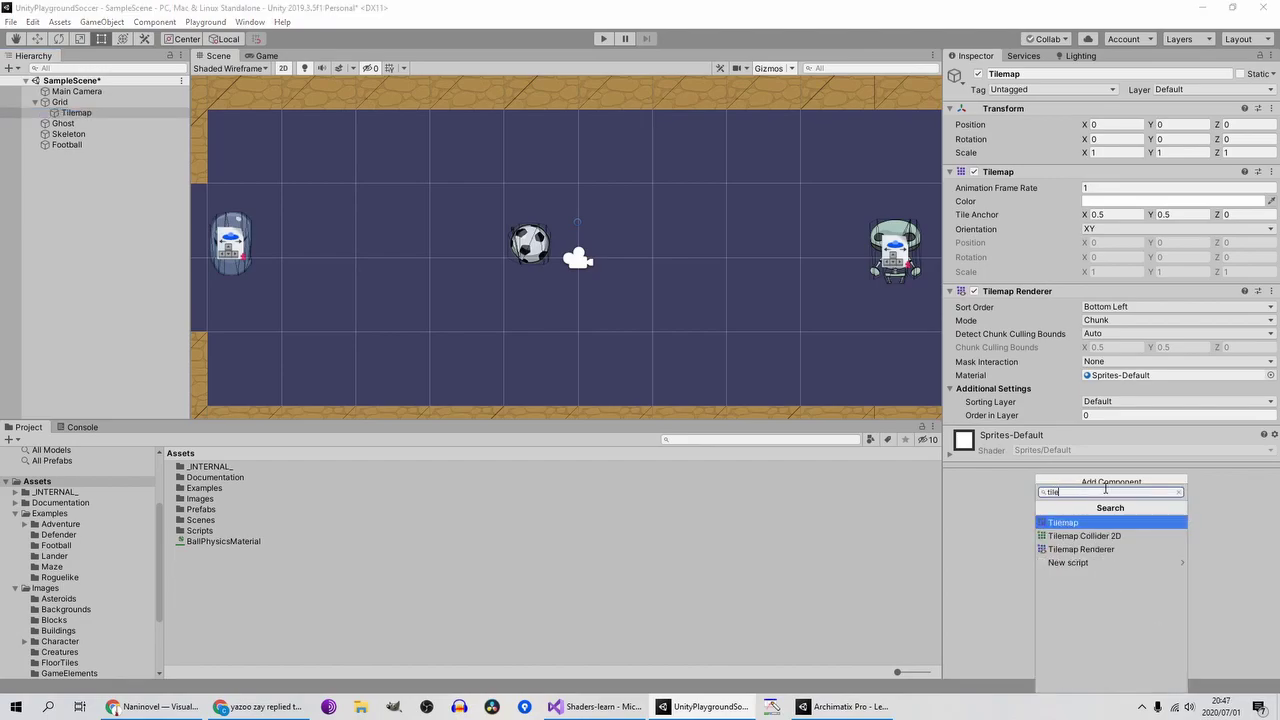
{"action": "key", "text": "Down"}
{"action": "key", "text": "Return"}
Step: Play-test the game twice, steering the players and the ball against the walls to check the tilemap collisions
{"action": "left_click", "coordinate": [603, 38]}
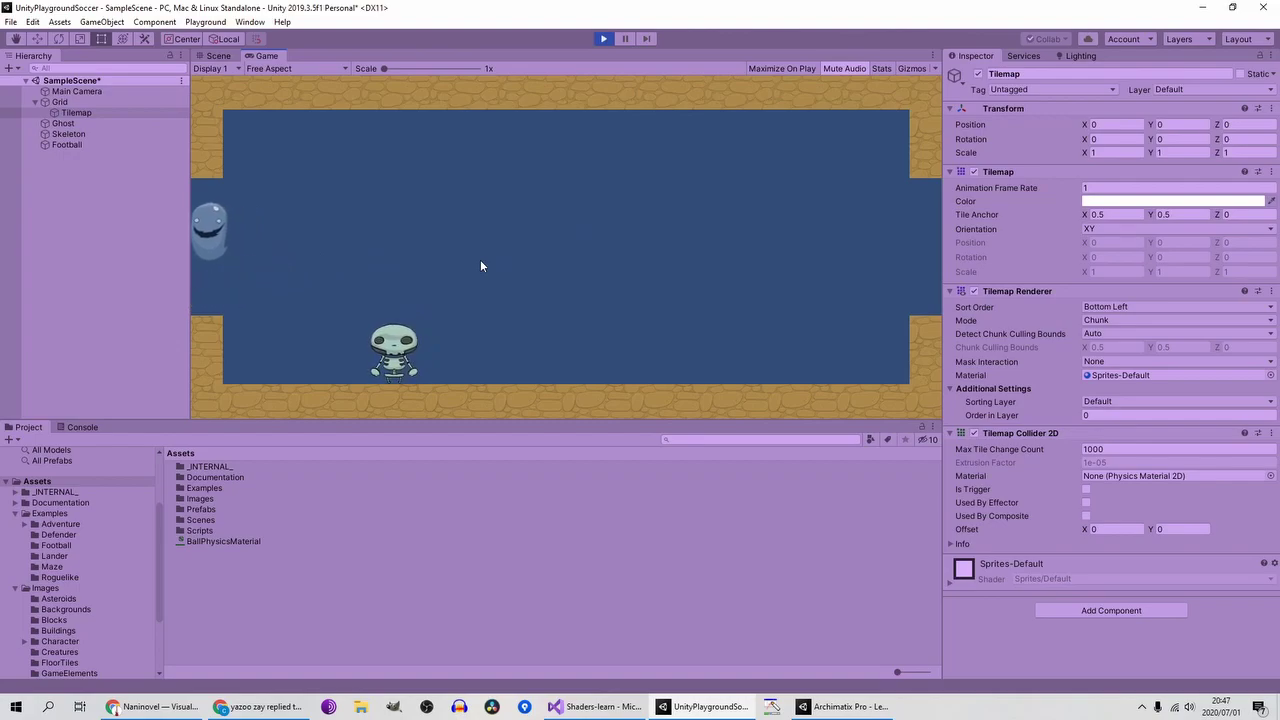
{"action": "left_click", "coordinate": [597, 42]}
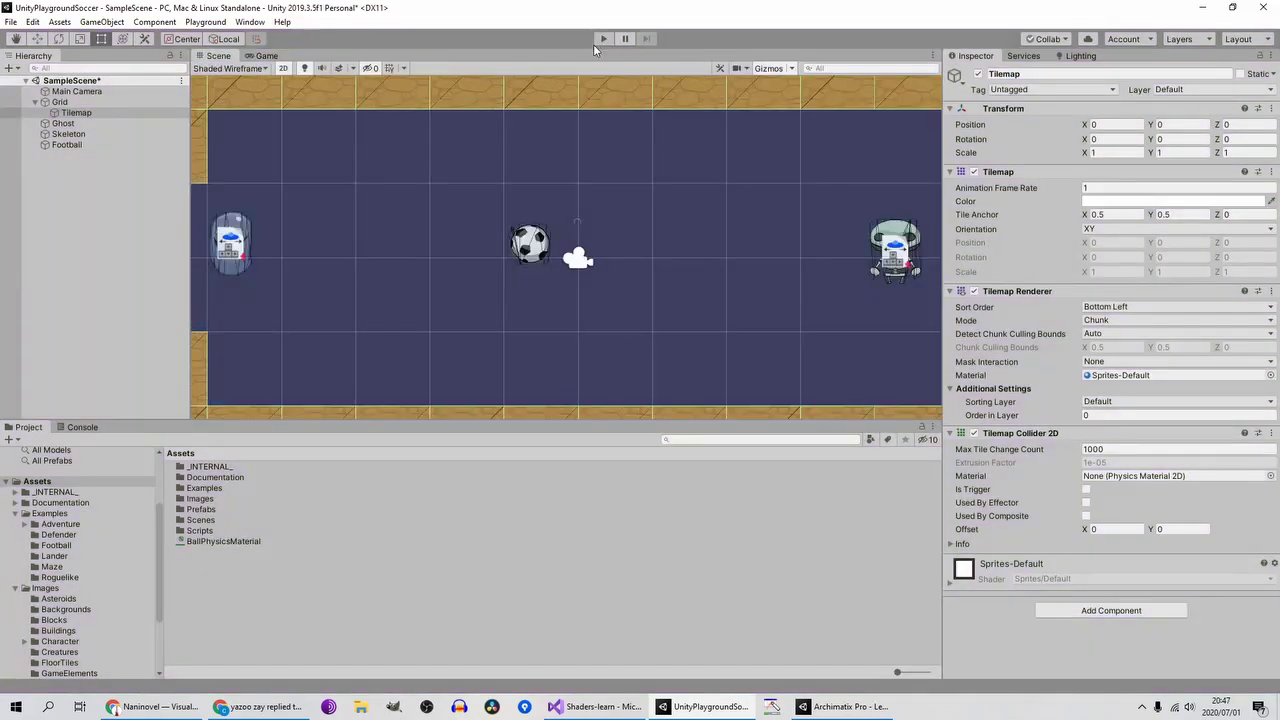
{"action": "key", "text": "ctrl+p"}
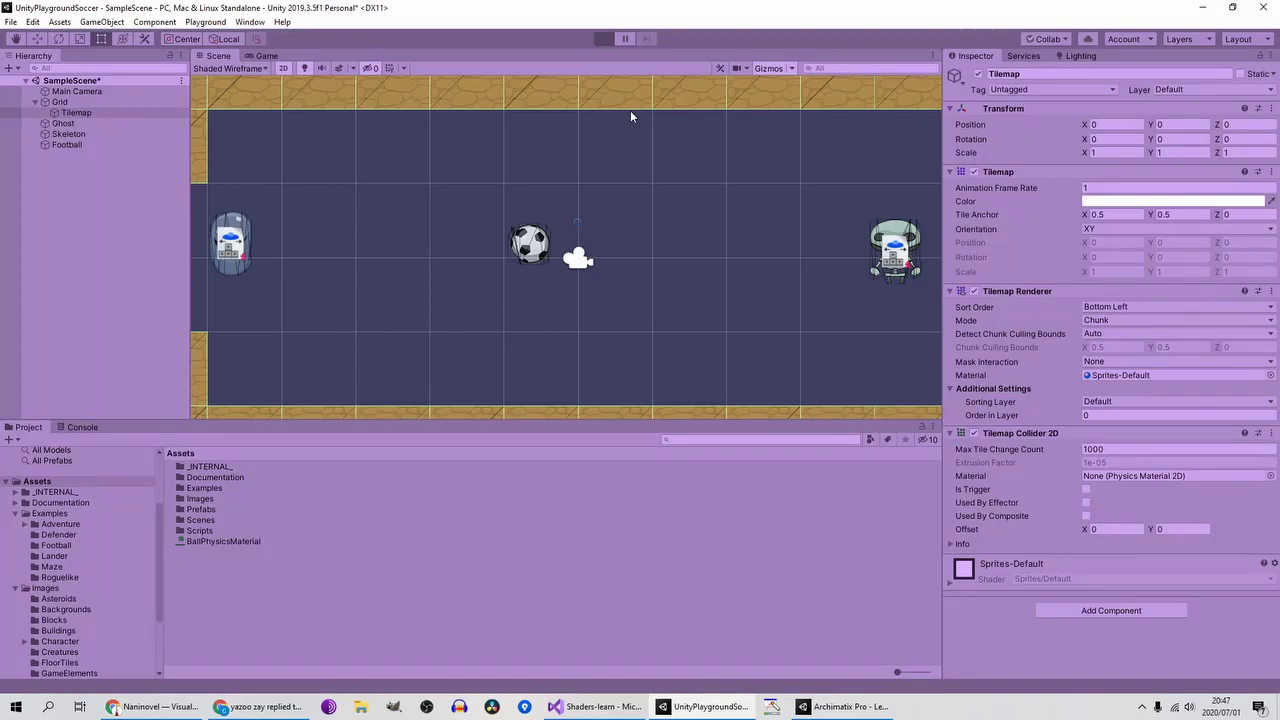
{"action": "key", "text": "d"}
{"action": "key", "text": "w"}
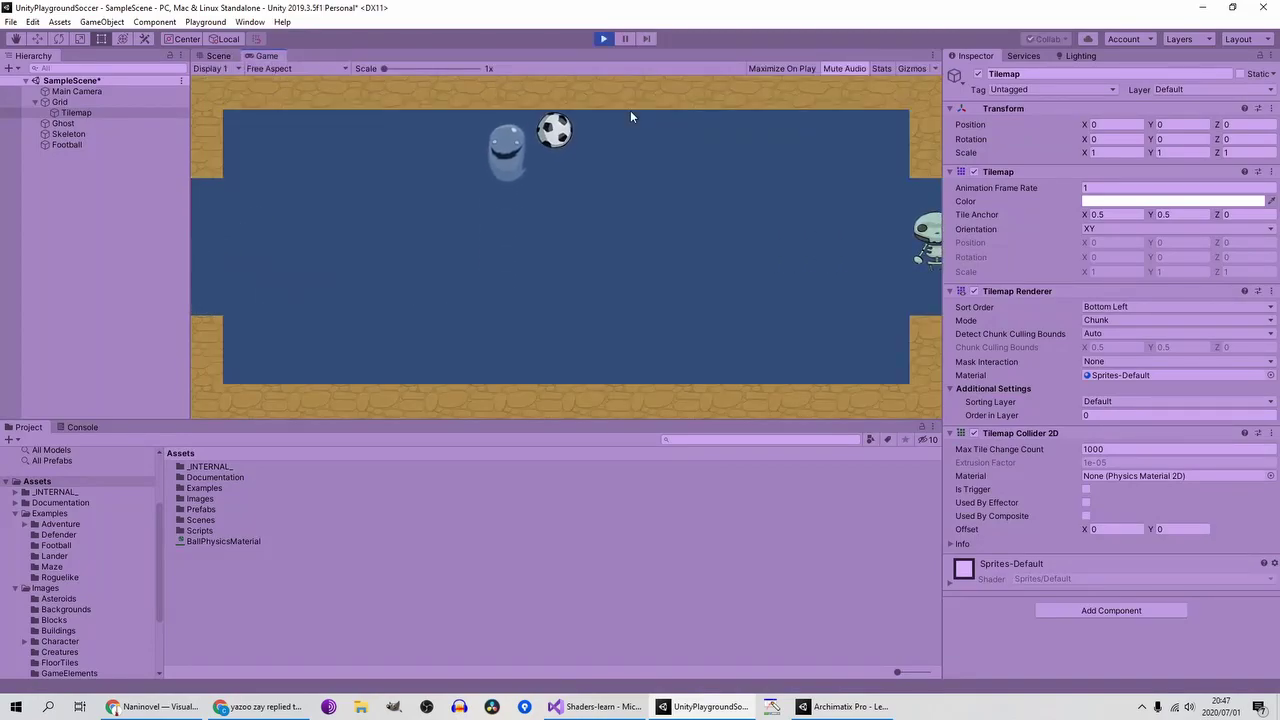
{"action": "key", "text": "d"}
{"action": "key", "text": "s"}
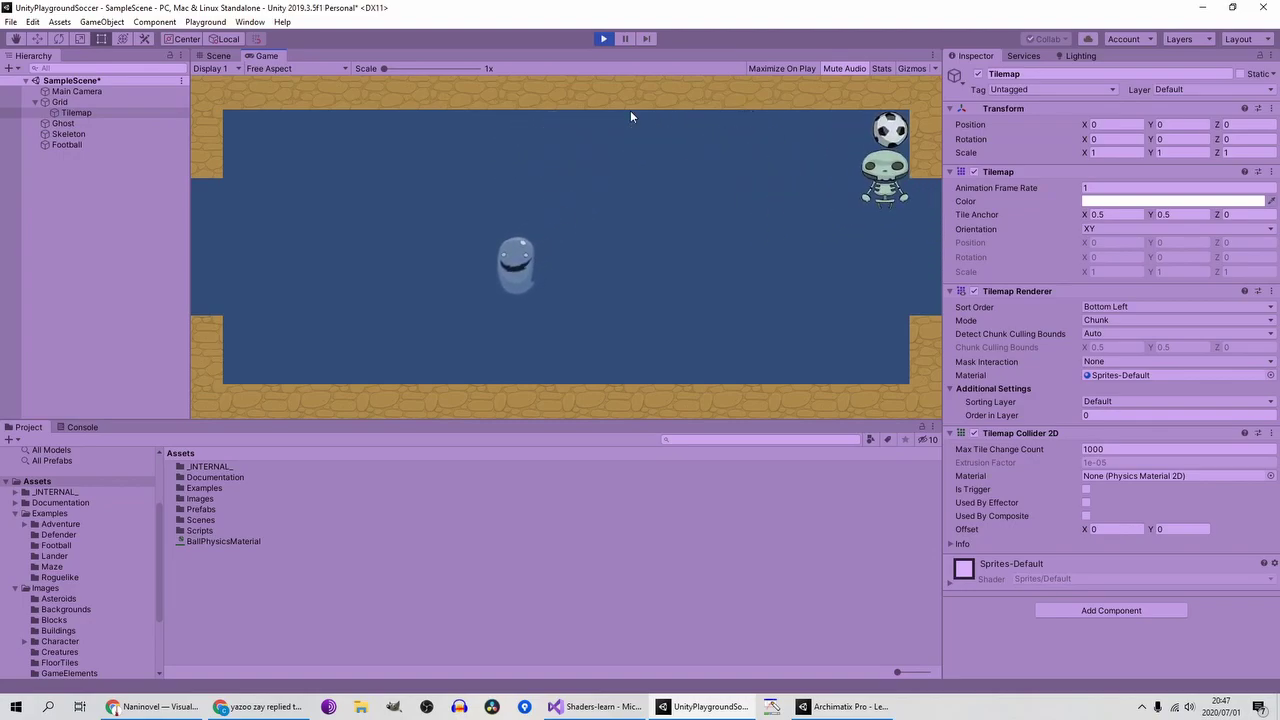
{"action": "left_click", "coordinate": [605, 38]}
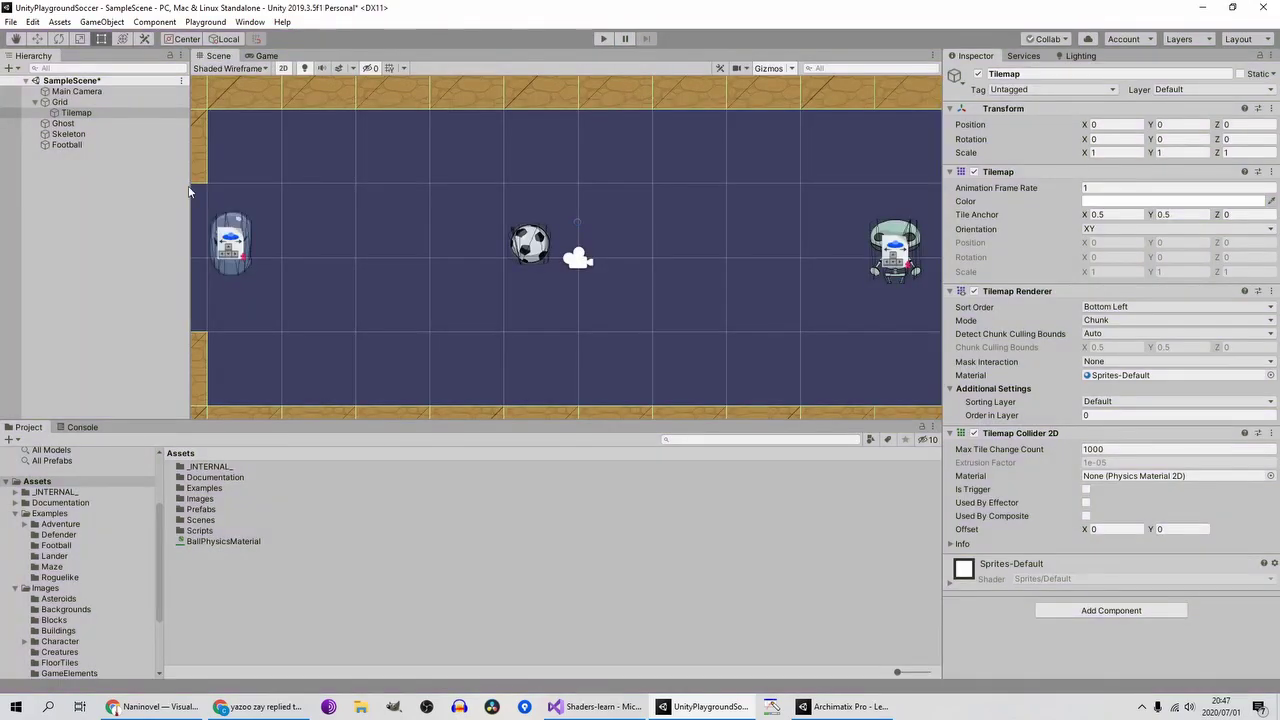
Step: Set the Bounciness of BallPhysicsMaterial to 1
{"action": "left_click", "coordinate": [250, 541]}
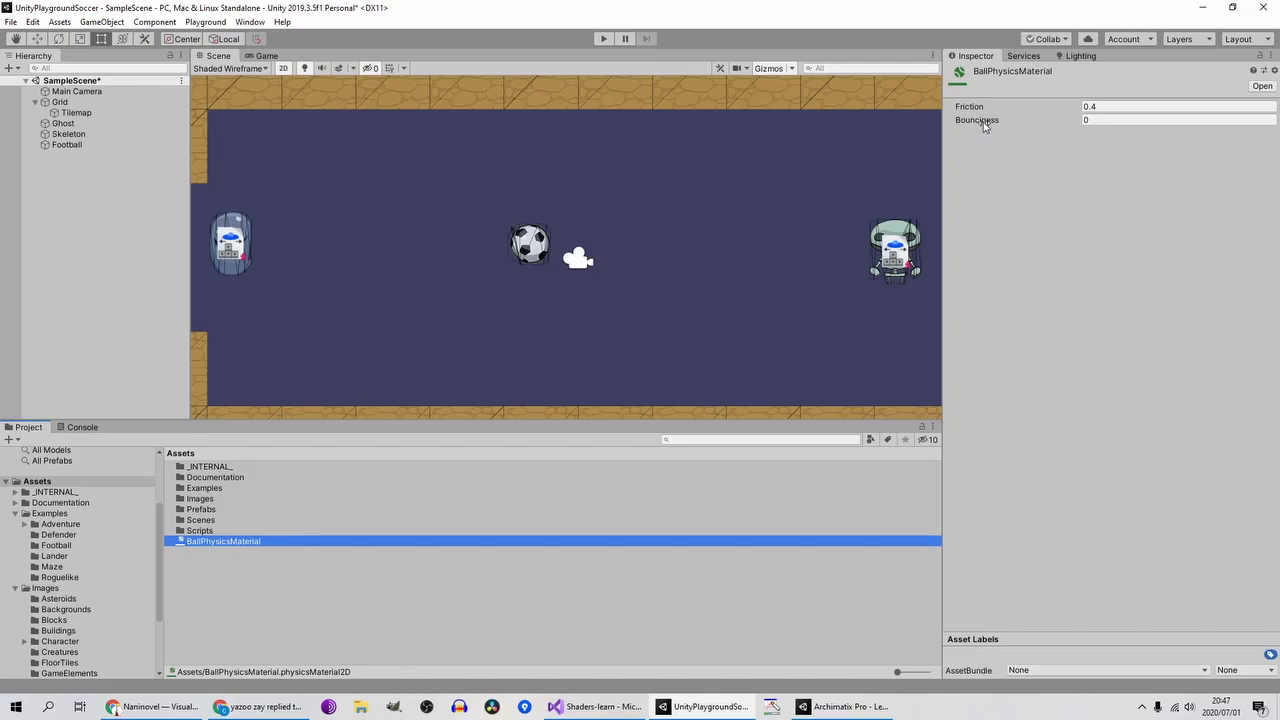
{"action": "left_click", "coordinate": [1125, 121]}
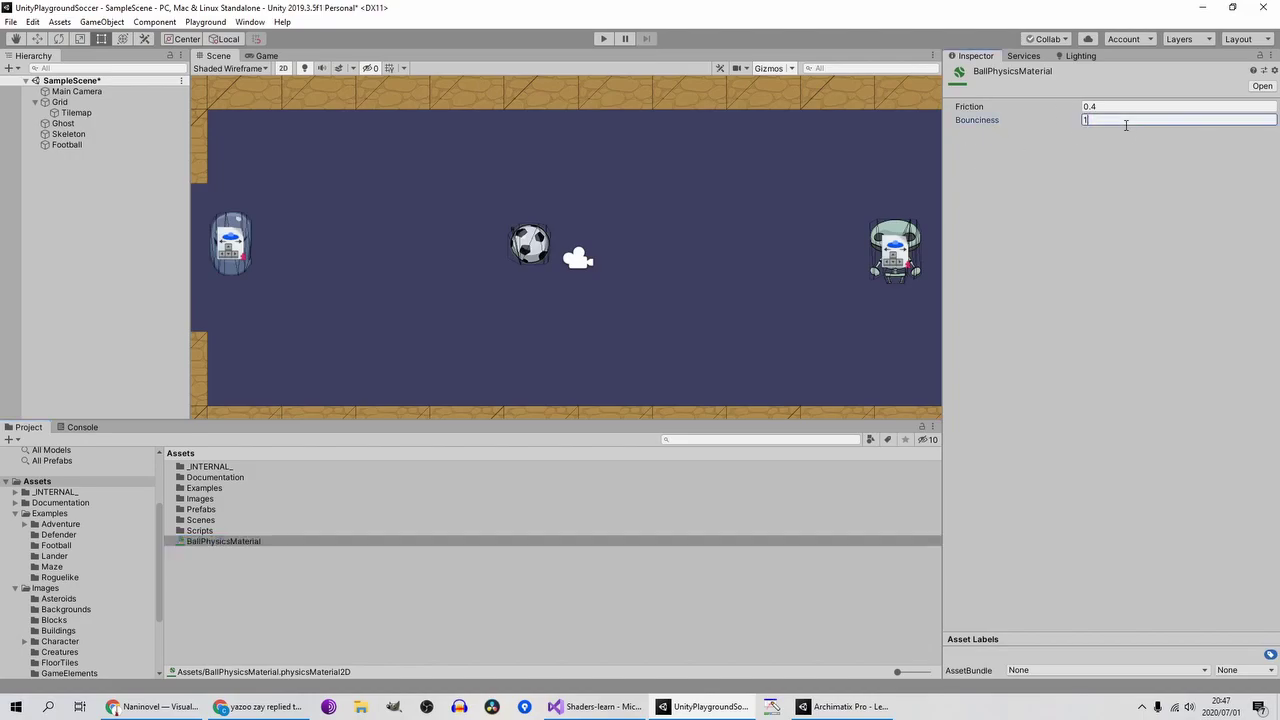
{"action": "type", "text": "1"}
Step: Play-test the game by steering both players into the football around the field to check its bounce, and stop the run
{"action": "left_click", "coordinate": [603, 38]}
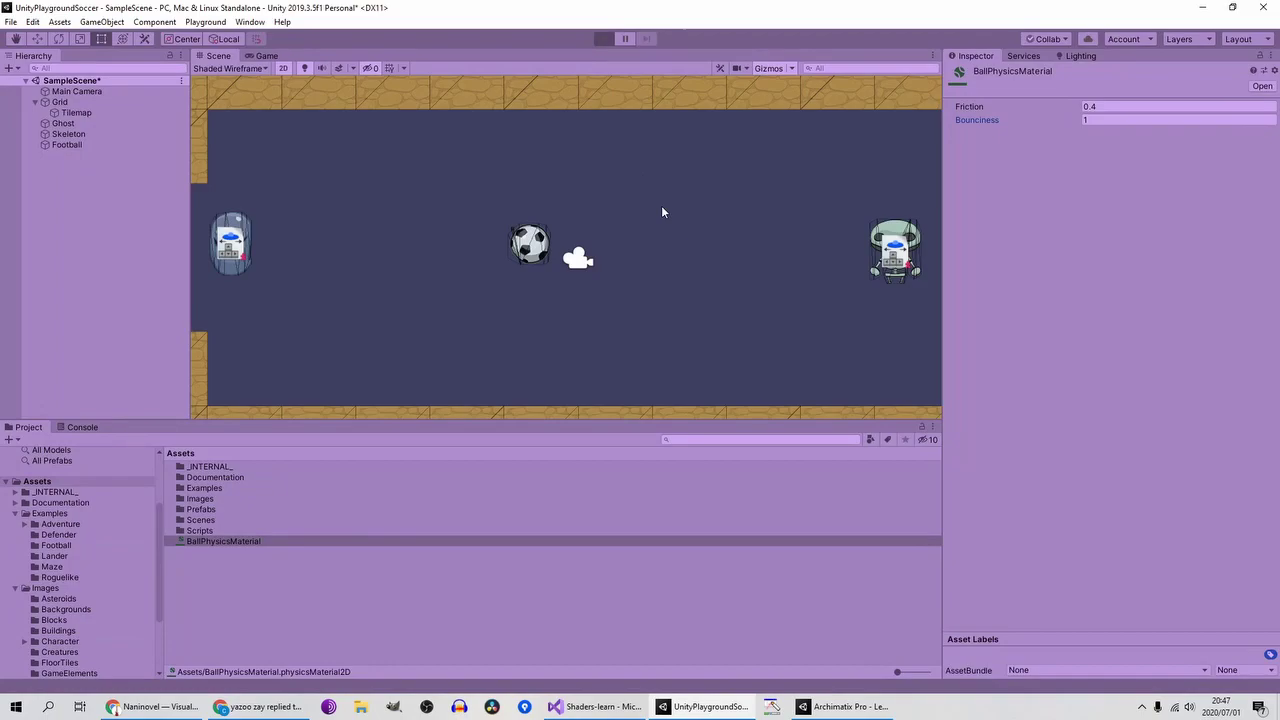
{"action": "key", "text": "Up"}
{"action": "key", "text": "Left"}
{"action": "key", "text": "Down"}
{"action": "key", "text": "Down"}
{"action": "key", "text": "Right"}
{"action": "key", "text": "Up"}
{"action": "key", "text": "Down"}
{"action": "key", "text": "Left"}
{"action": "key", "text": "Left"}
{"action": "key", "text": "Down"}
{"action": "key", "text": "Right"}
{"action": "key", "text": "Up"}
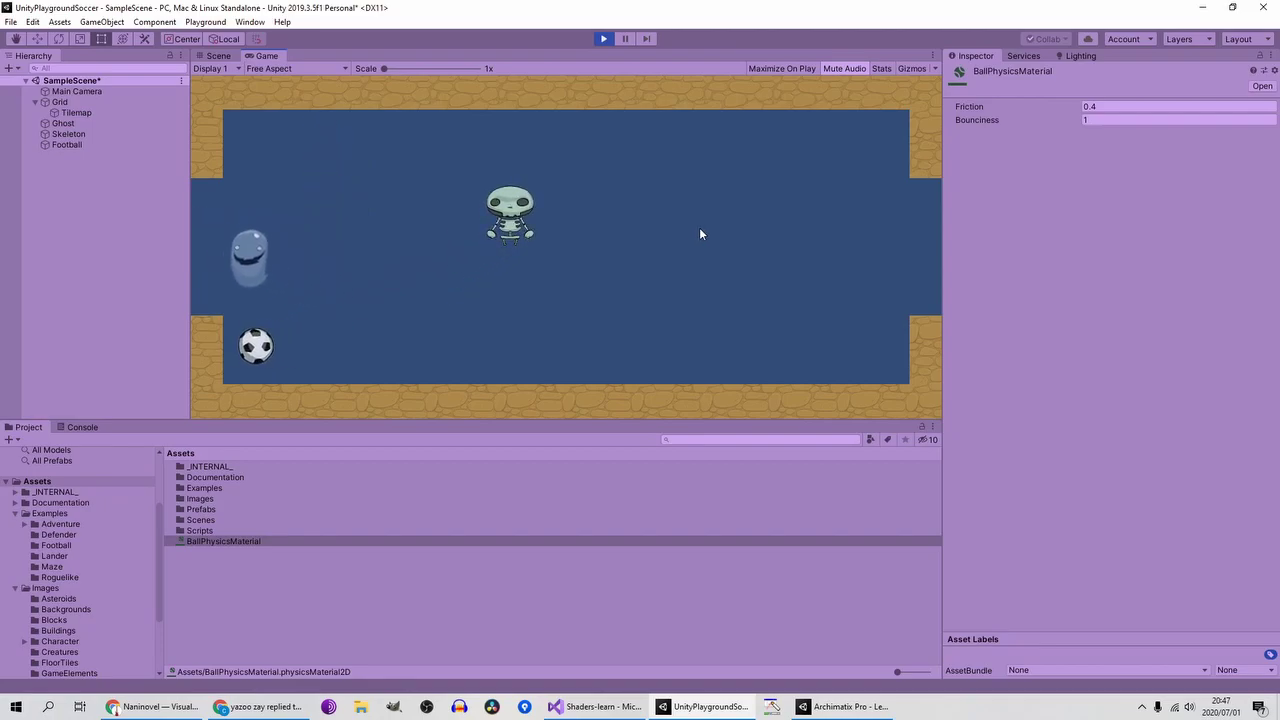
{"action": "key", "text": "Down"}
{"action": "key", "text": "Right"}
{"action": "key", "text": "Left"}
{"action": "key", "text": "Up"}
{"action": "key", "text": "Right"}
{"action": "key", "text": "Down"}
{"action": "key", "text": "Left"}
{"action": "key", "text": "Up"}
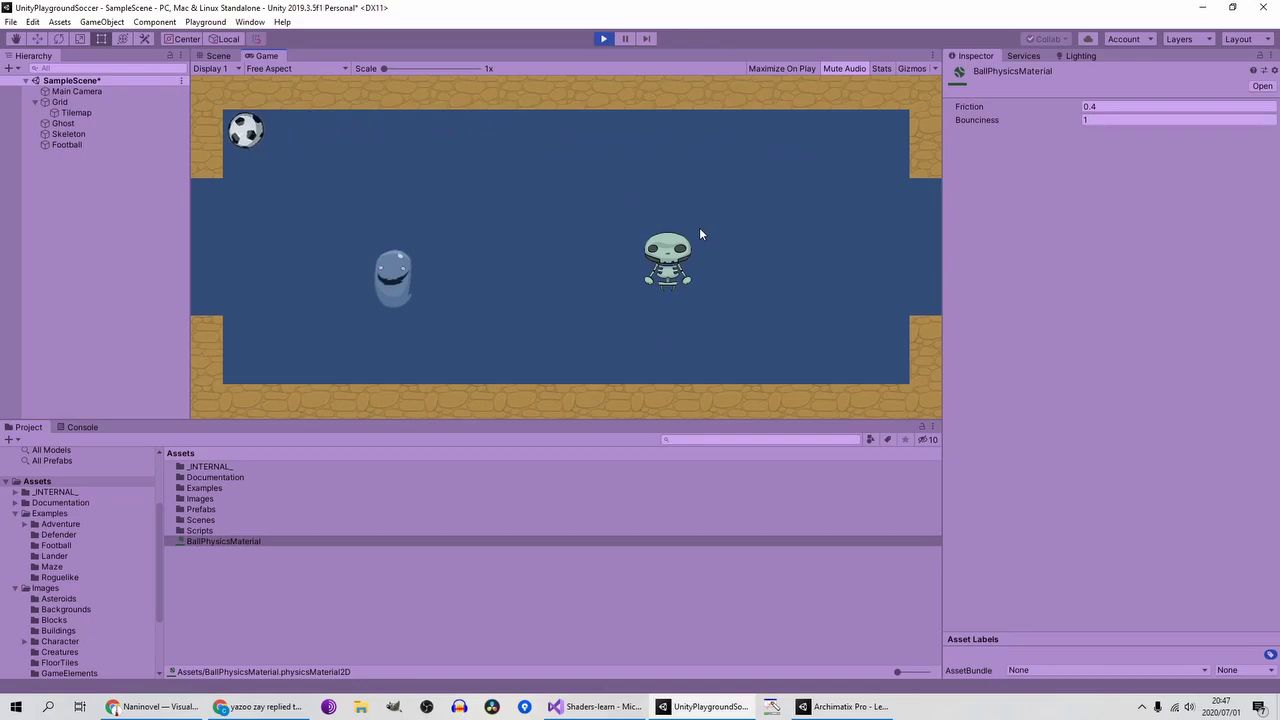
{"action": "key", "text": "Up"}
{"action": "key", "text": "Right"}
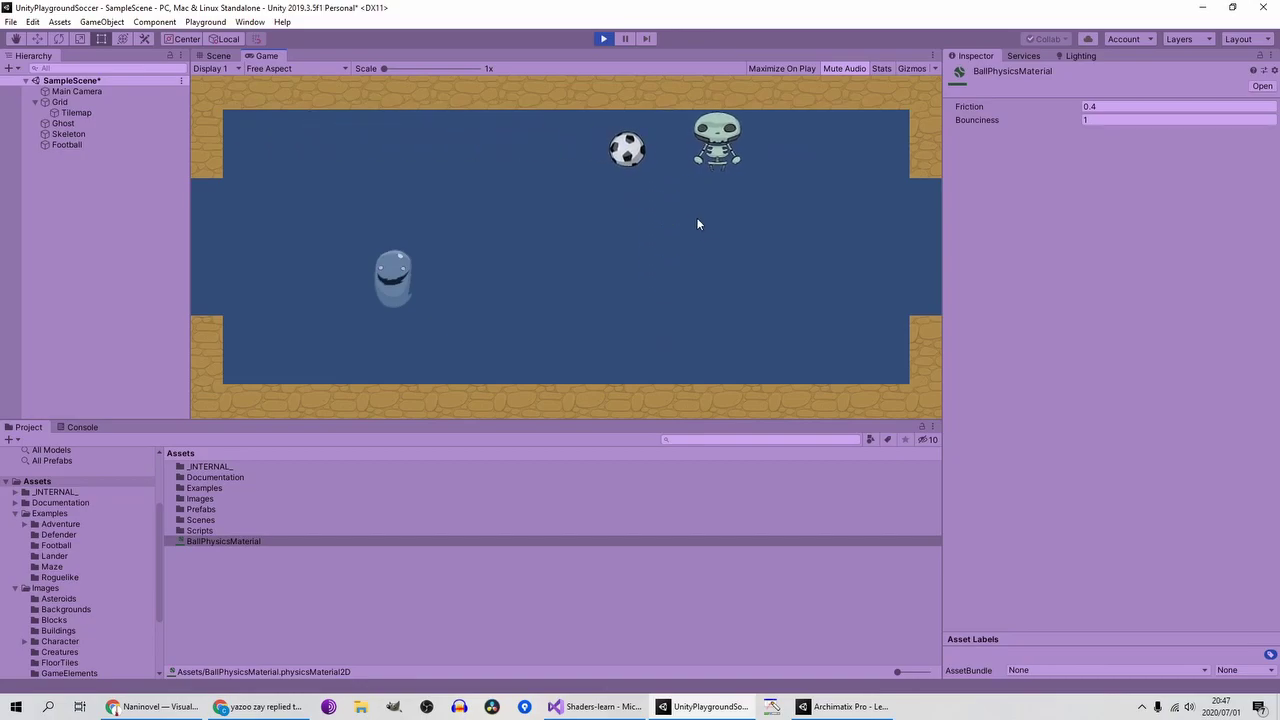
{"action": "left_click", "coordinate": [606, 39]}
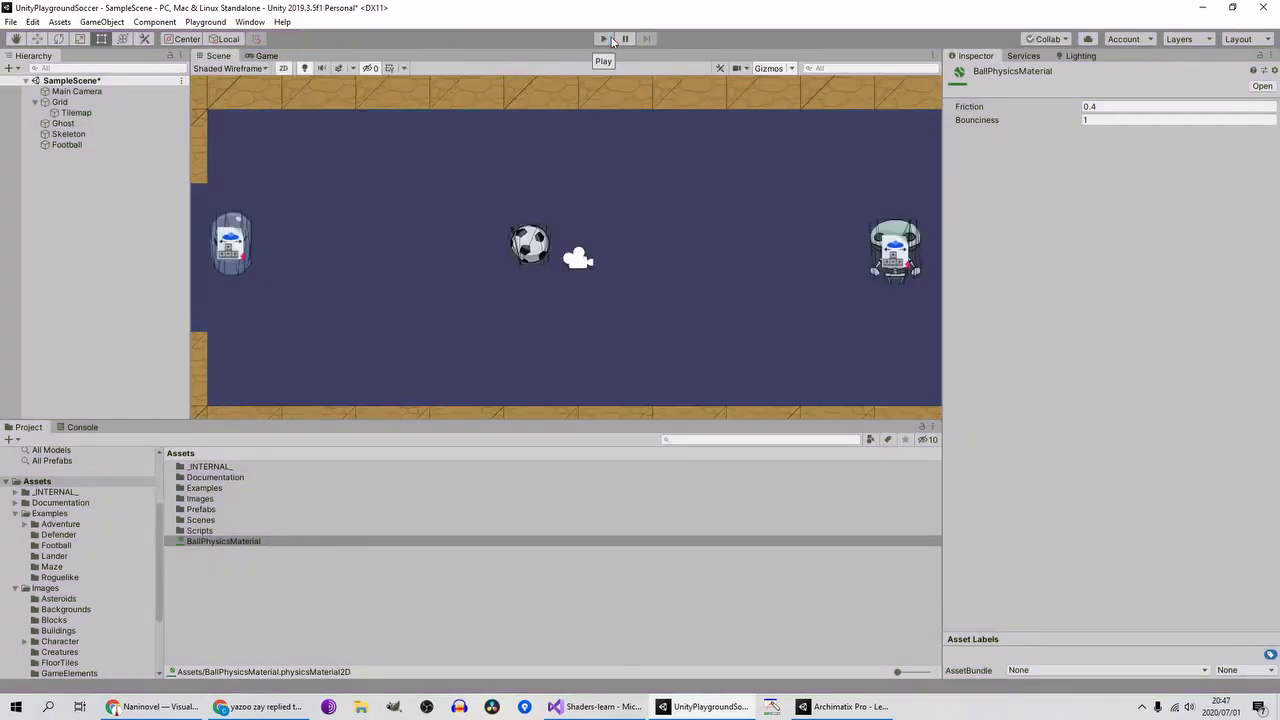
Step: Save the current scene
{"action": "left_click", "coordinate": [11, 22]}
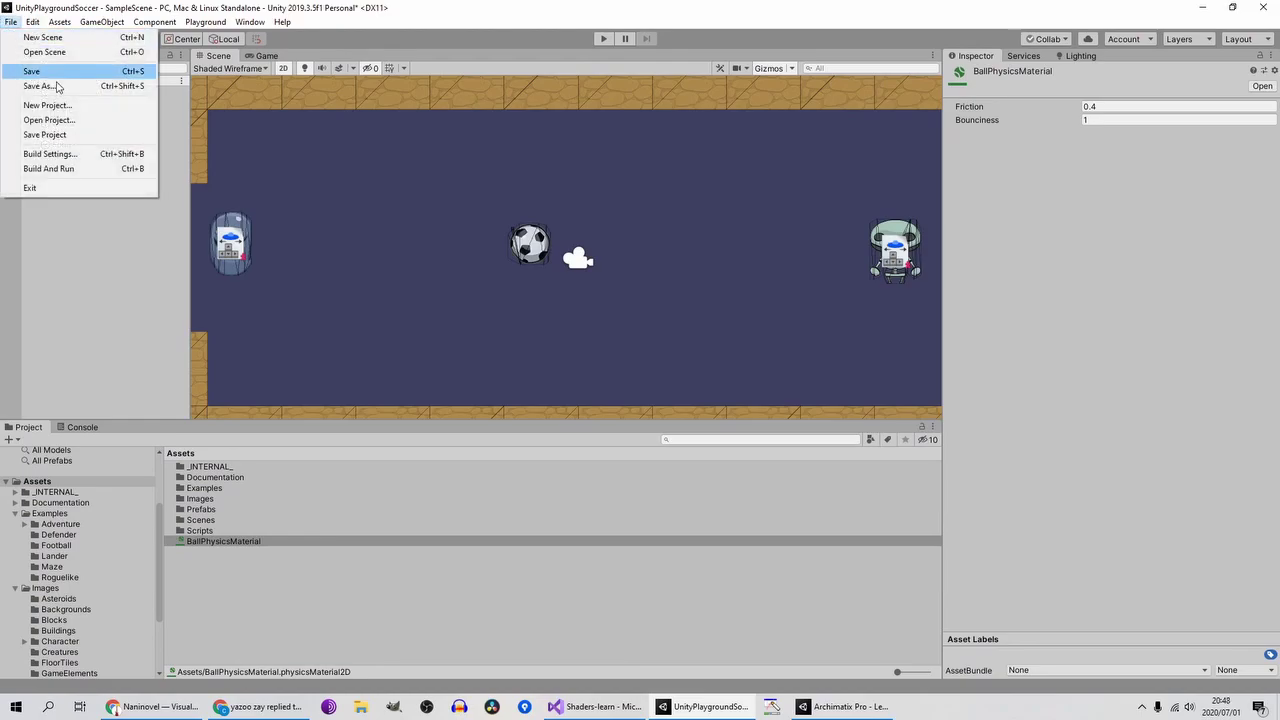
{"action": "left_click", "coordinate": [32, 71]}
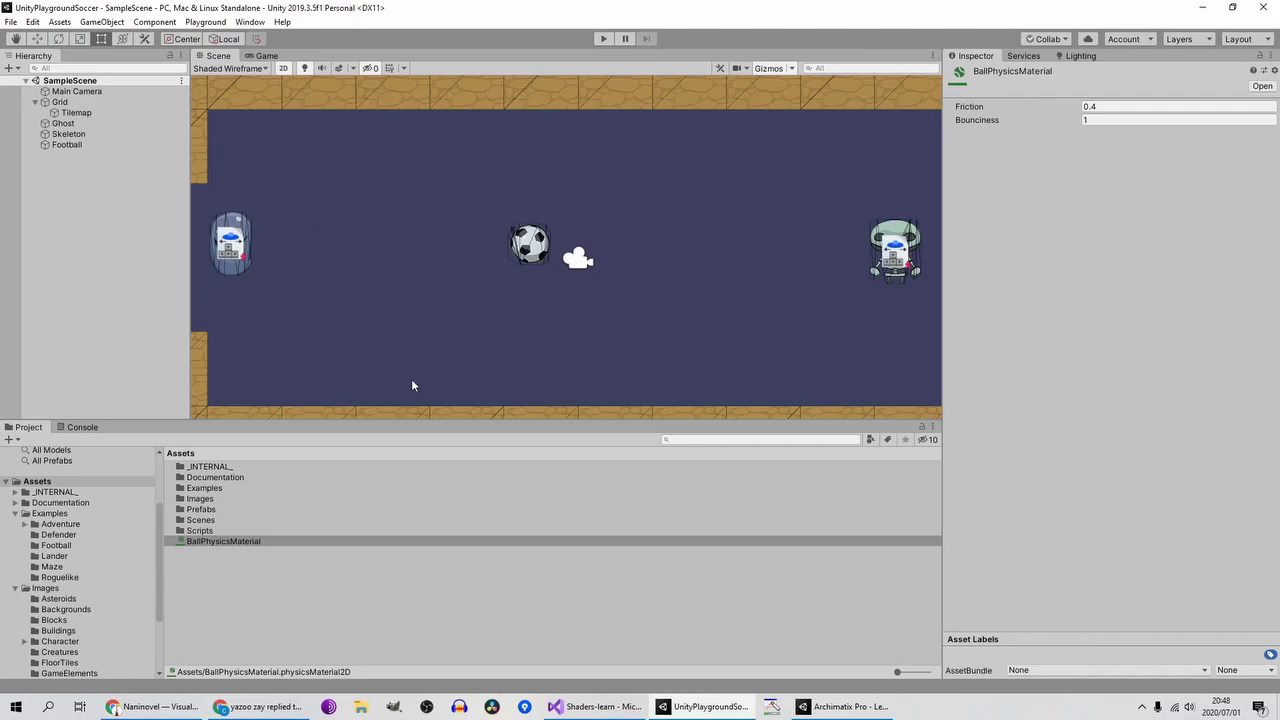
Step: Create an empty game object at the scene's root level and name it Goal
{"action": "scroll", "coordinate": [651, 204], "scroll_direction": "down", "scroll_amount": 1}
{"action": "left_click", "coordinate": [147, 229]}
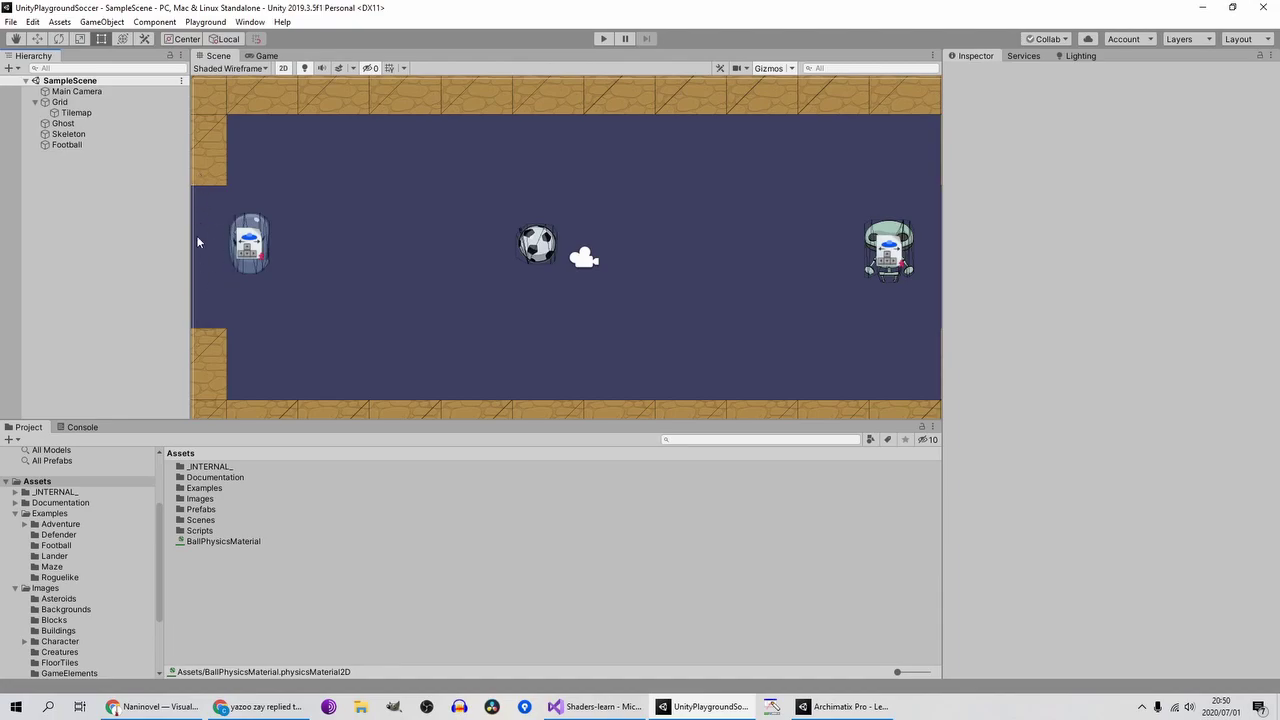
{"action": "scroll", "coordinate": [564, 232], "scroll_direction": "down", "scroll_amount": 2}
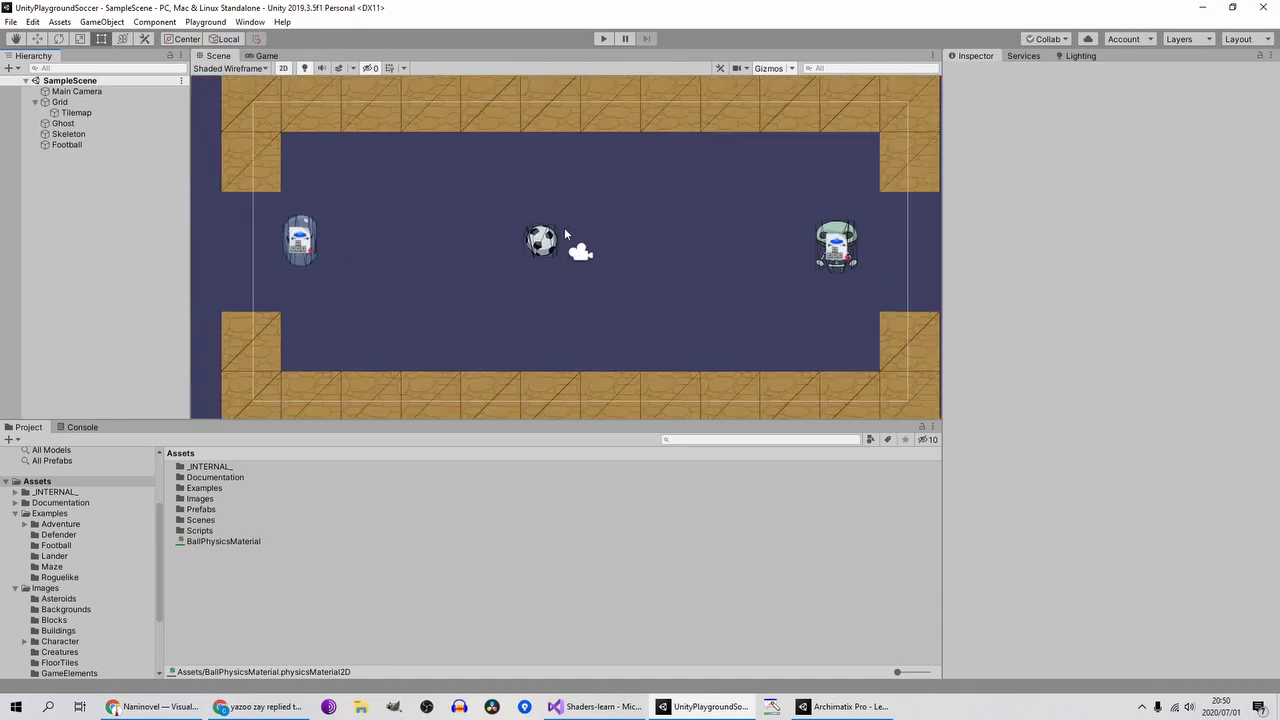
{"action": "right_click", "coordinate": [89, 189]}
{"action": "left_click", "coordinate": [190, 312]}
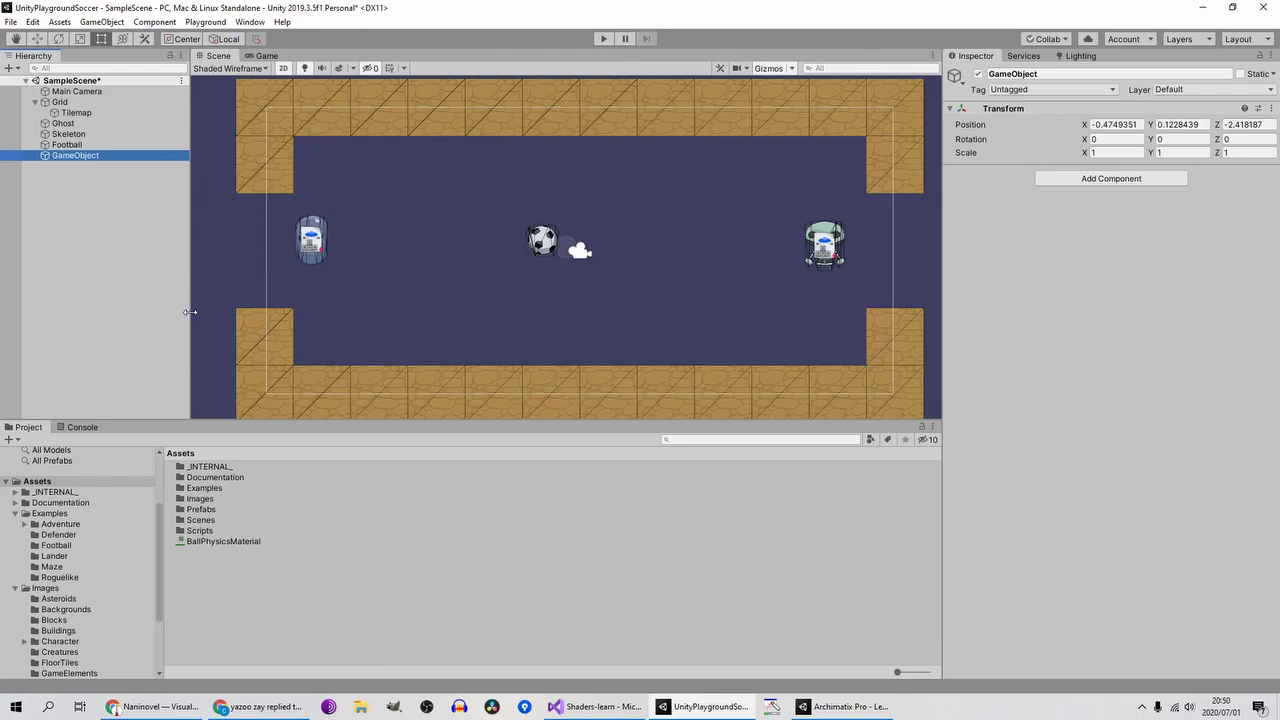
{"action": "type", "text": "G"}
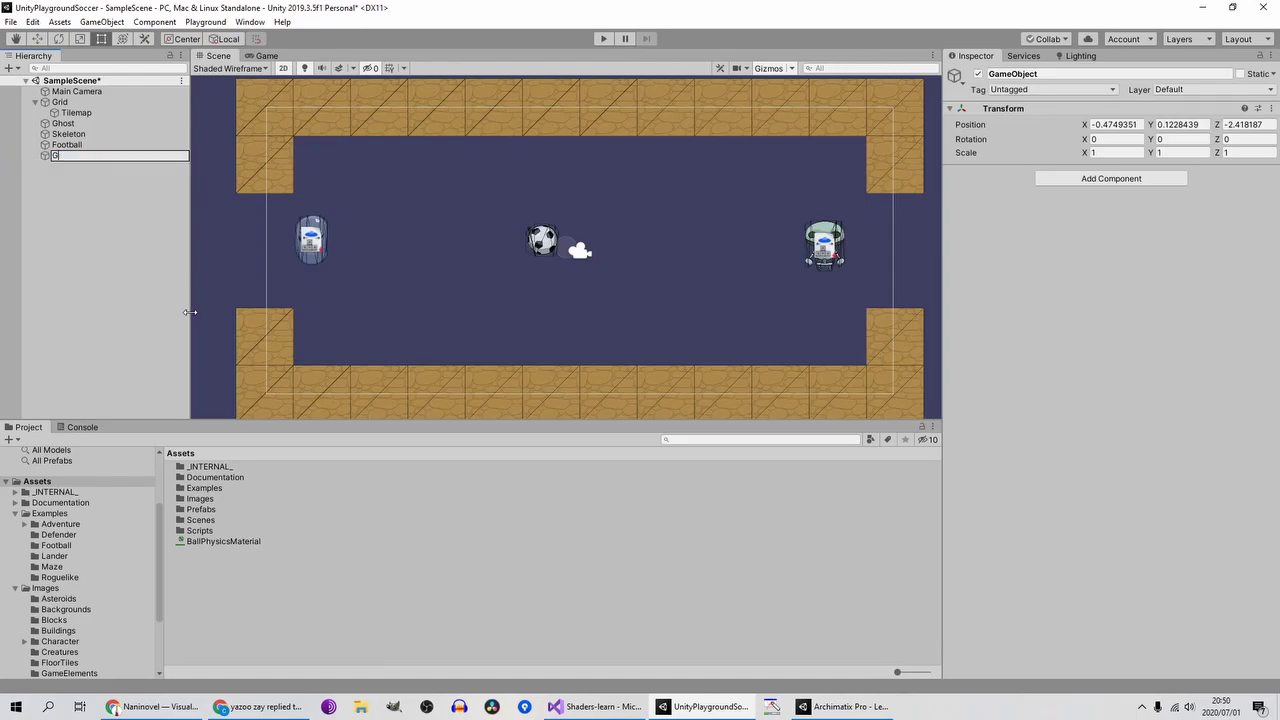
{"action": "type", "text": "oal"}
{"action": "key", "text": "Return"}
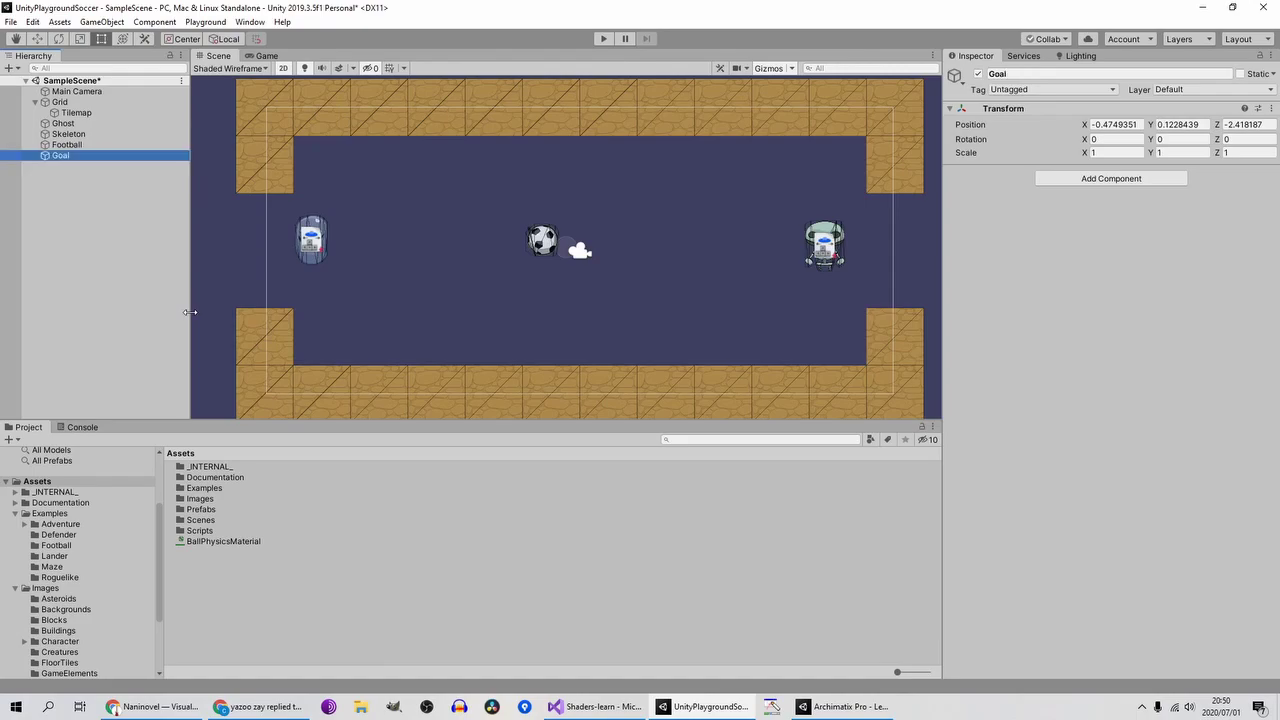
Step: Move Goal into the opening of the wall beside the Ghost, at about X -10.89, Y -0.06
{"action": "scroll", "coordinate": [370, 263], "scroll_direction": "down", "scroll_amount": 3}
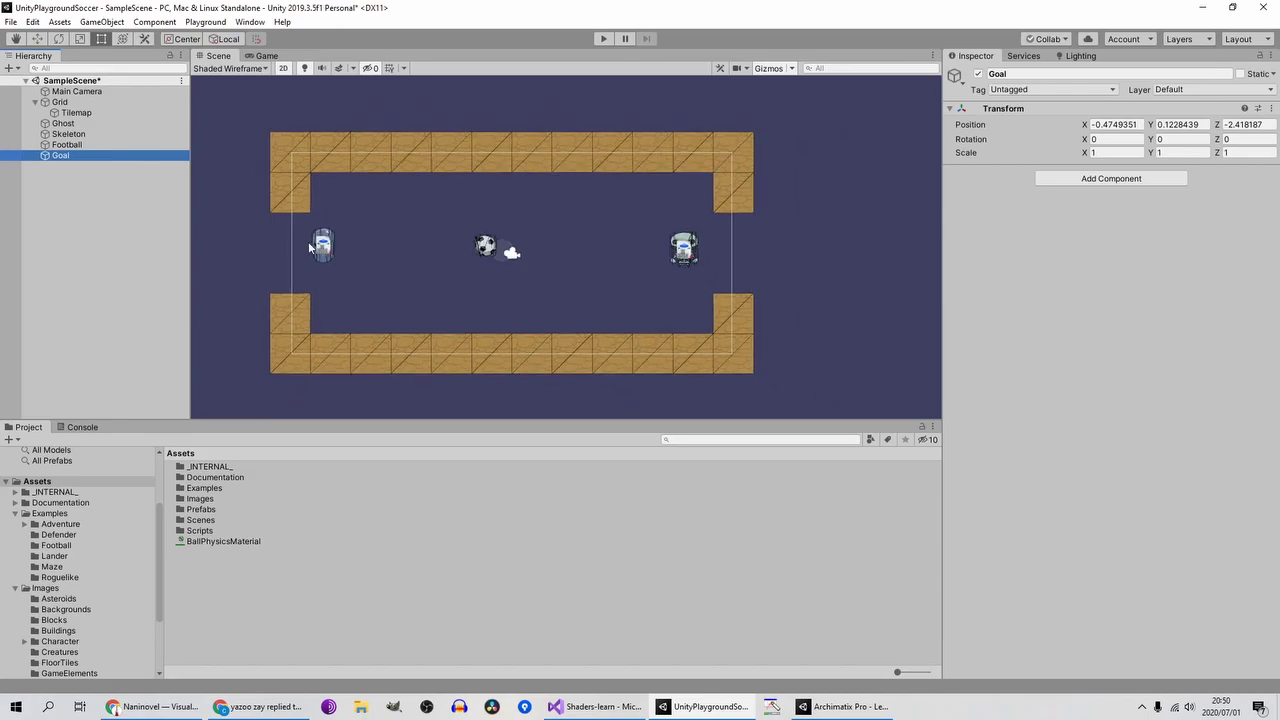
{"action": "scroll", "coordinate": [451, 203], "scroll_direction": "down", "scroll_amount": 4}
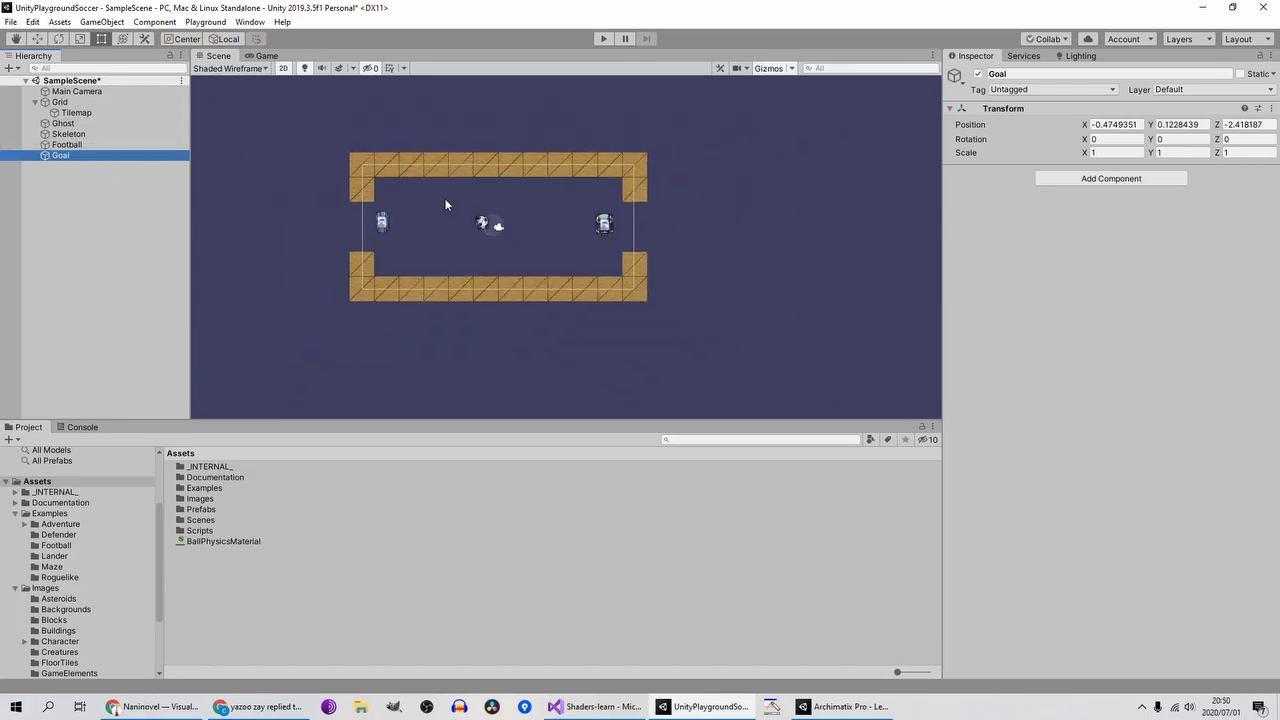
{"action": "left_click", "coordinate": [37, 38]}
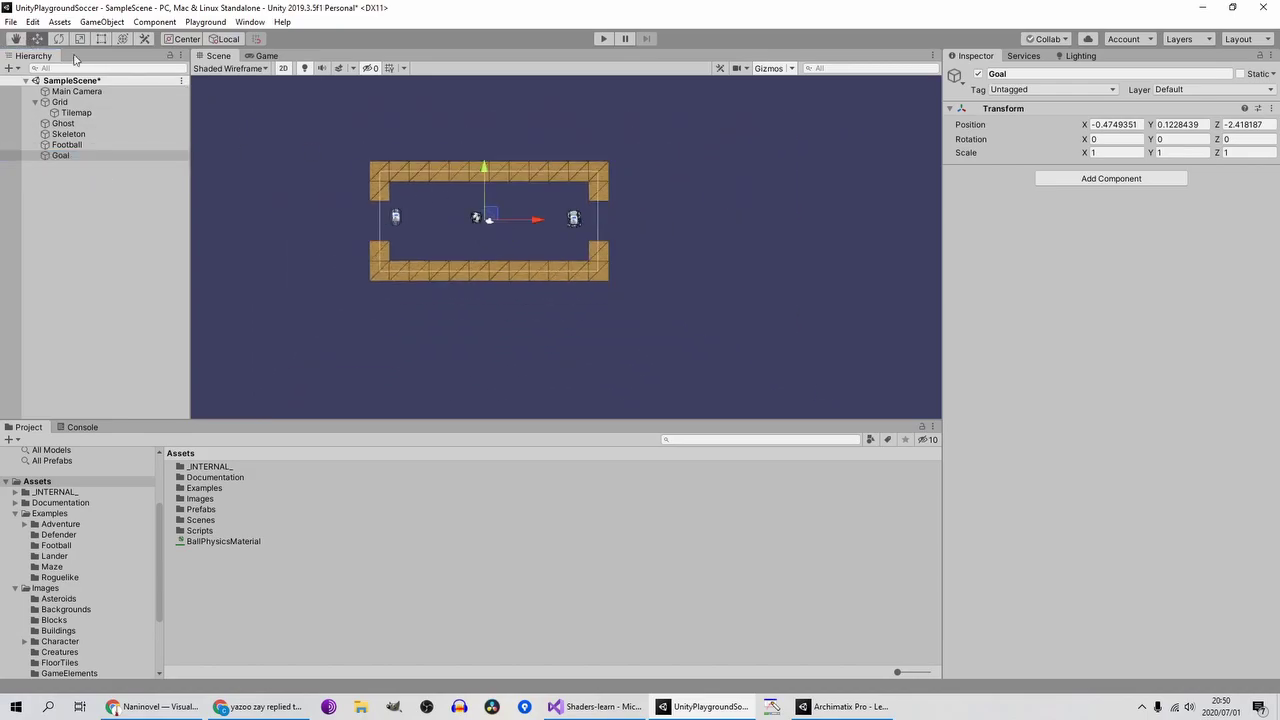
{"action": "left_click_drag", "start_coordinate": [535, 219], "coordinate": [428, 217]}
{"action": "scroll", "coordinate": [488, 278], "scroll_direction": "up", "scroll_amount": 4}
{"action": "scroll", "coordinate": [494, 284], "scroll_direction": "up", "scroll_amount": 2}
{"action": "middle_click_drag", "start_coordinate": [500, 266], "coordinate": [655, 300]}
{"action": "left_click_drag", "start_coordinate": [380, 152], "coordinate": [381, 156]}
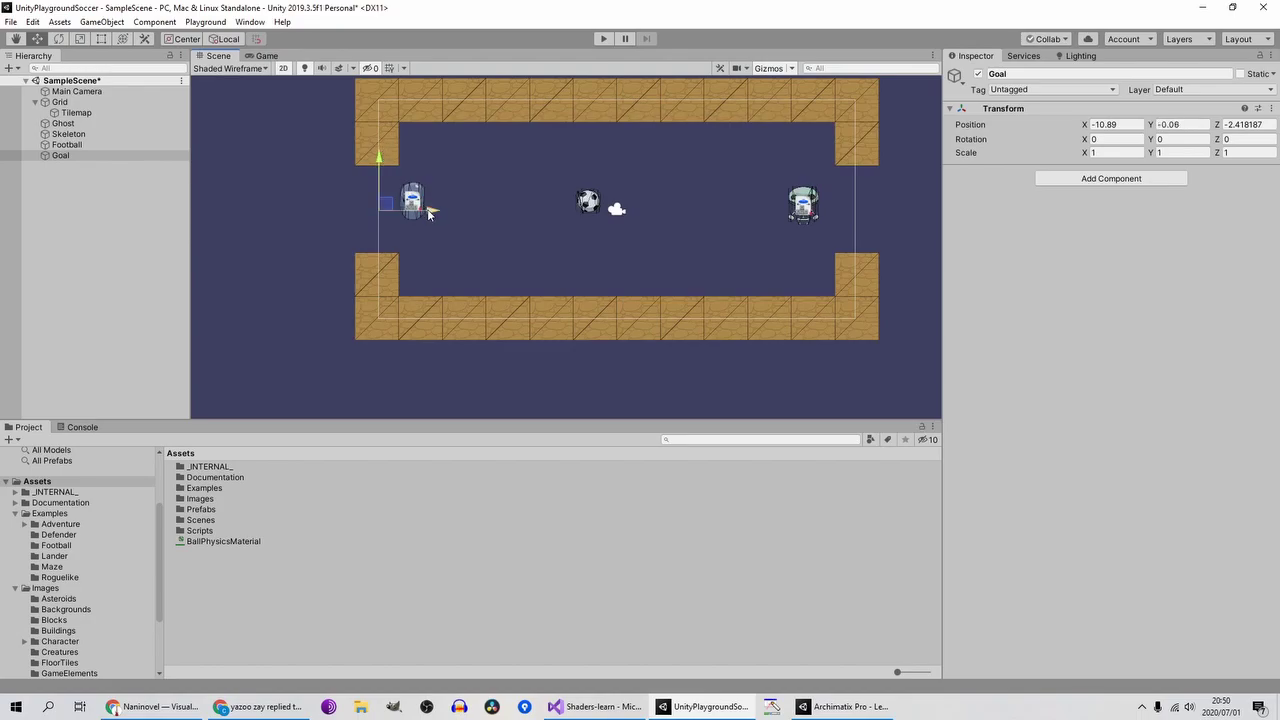
Step: Add a Box Collider 2D component to Goal
{"action": "left_click", "coordinate": [1083, 180]}
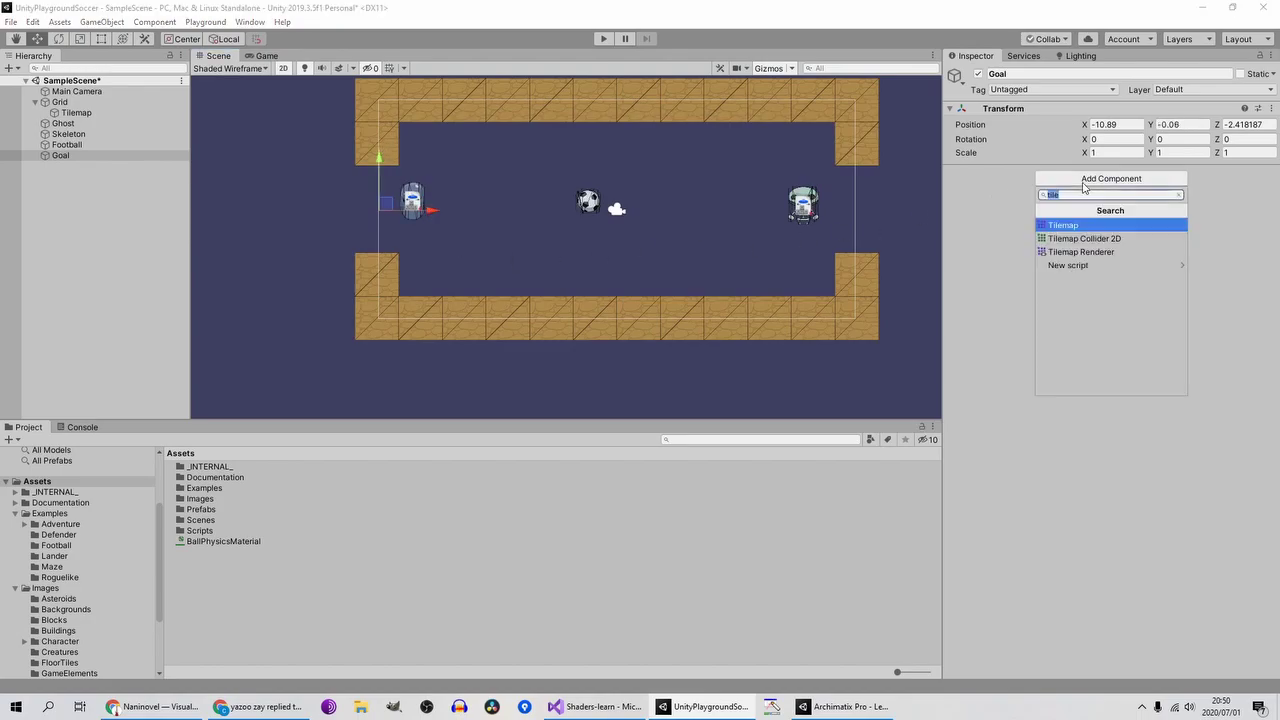
{"action": "type", "text": "Collider"}
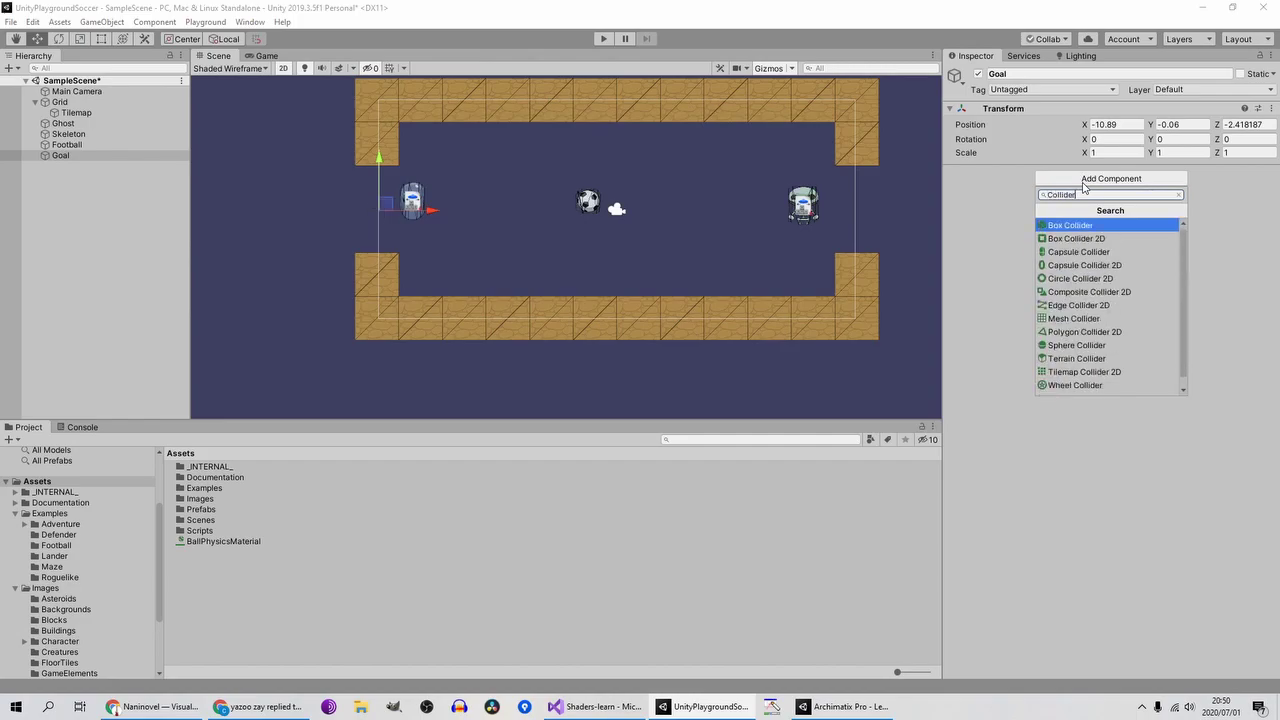
{"action": "key", "text": "Down"}
{"action": "key", "text": "Return"}
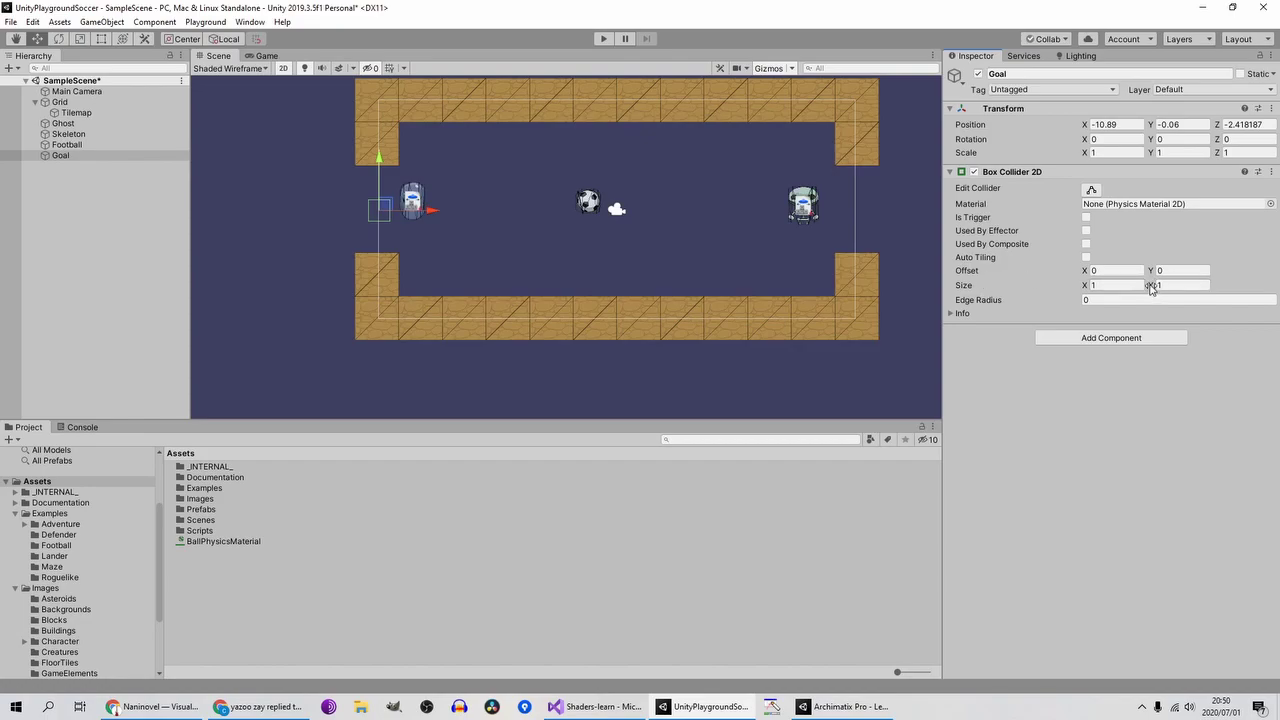
Step: Fit Goal's box collider to the wall opening with a Y size of 4.05 and a Y offset of 0.08
{"action": "left_click", "coordinate": [60, 158]}
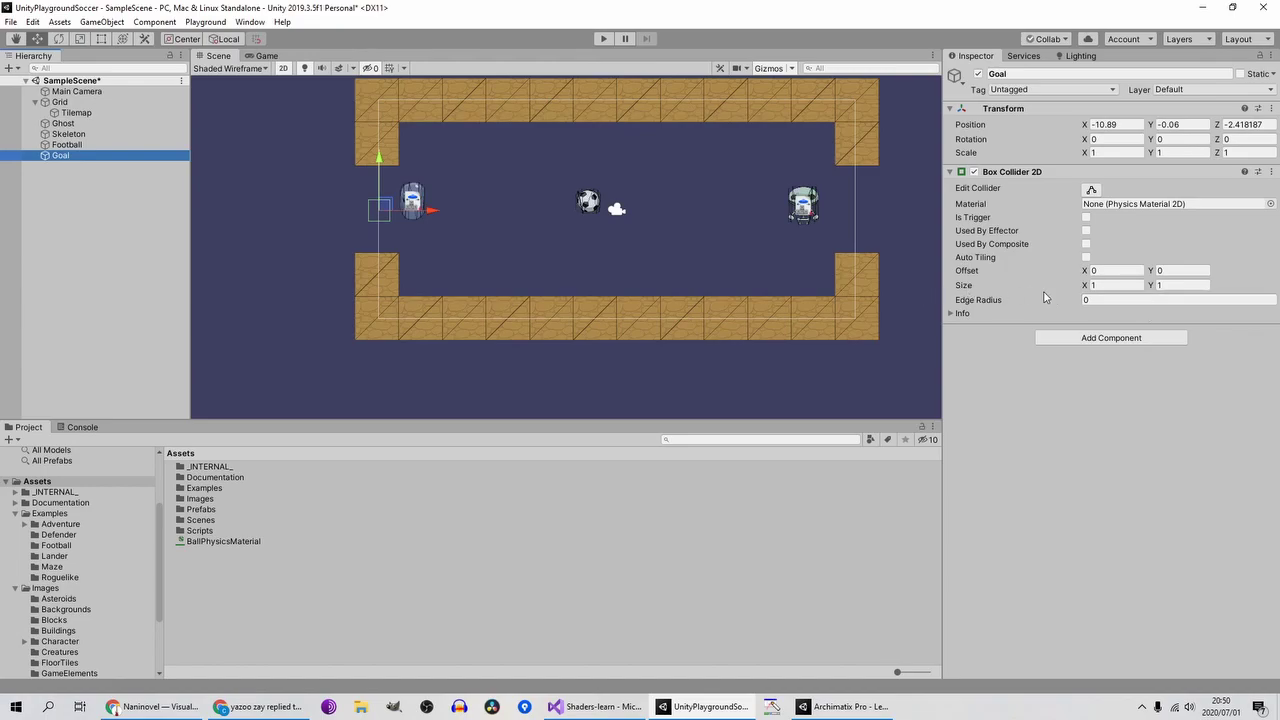
{"action": "left_click_drag", "start_coordinate": [1151, 285], "coordinate": [1222, 295]}
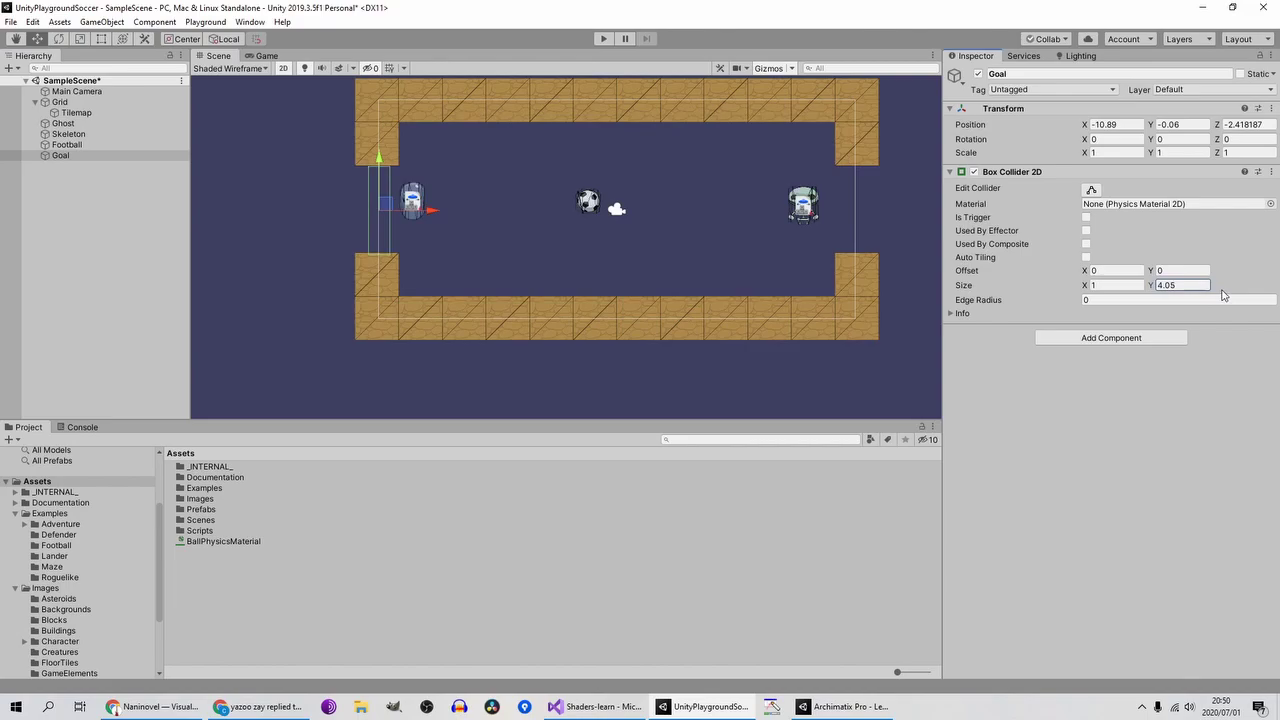
{"action": "left_click", "coordinate": [1156, 271]}
{"action": "left_click_drag", "start_coordinate": [1154, 275], "coordinate": [1156, 275]}
Step: Duplicate Goal and move the copy into the opposite wall opening beside the Skeleton, at about X 10.98
{"action": "left_click", "coordinate": [84, 159]}
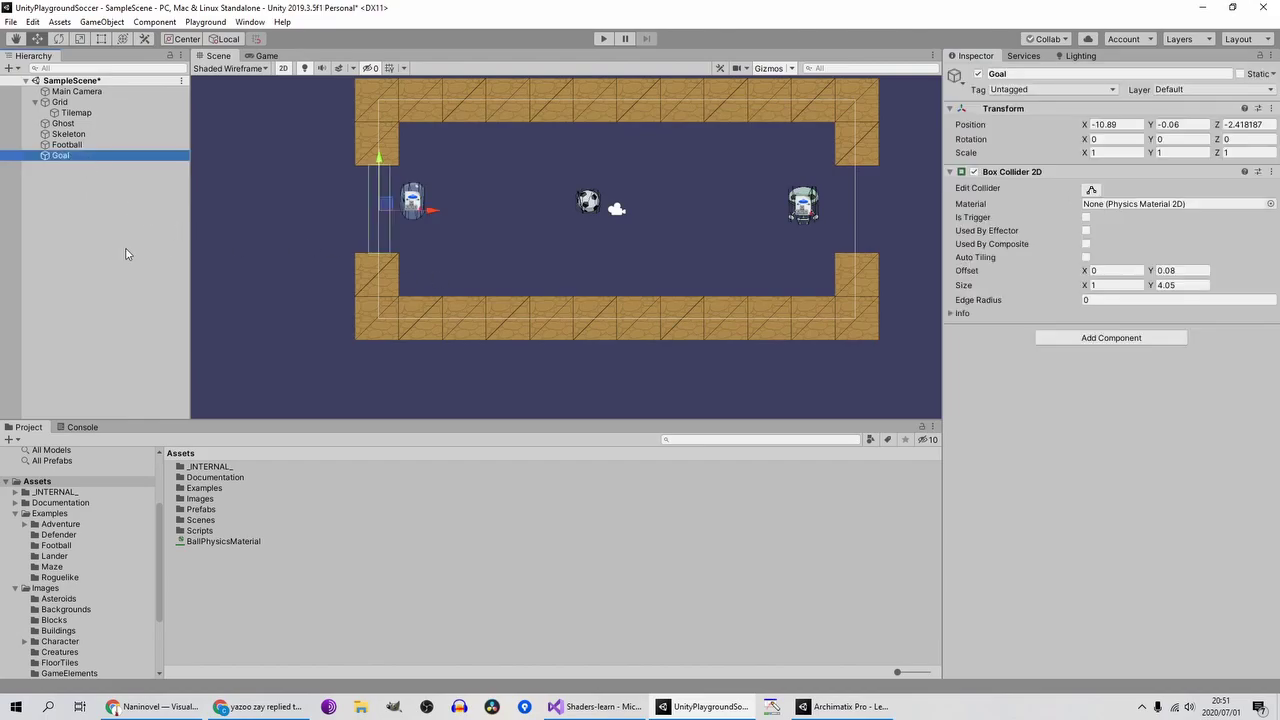
{"action": "key", "text": "ctrl+d"}
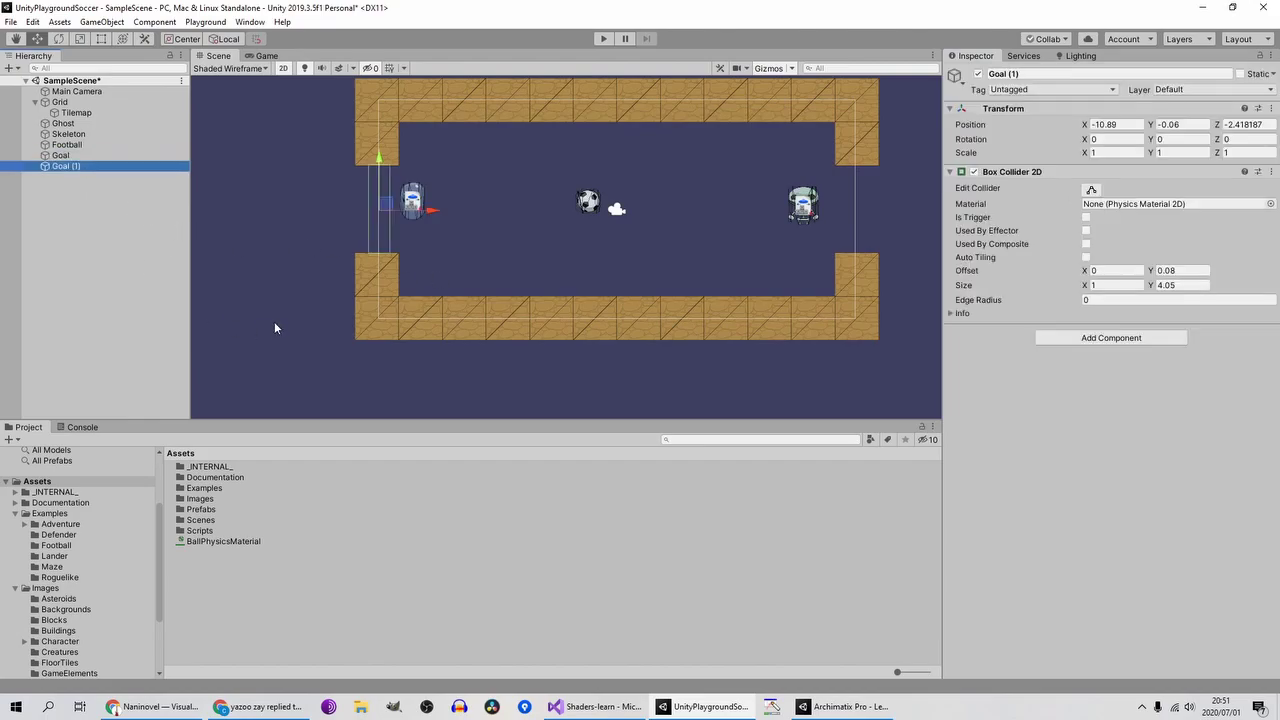
{"action": "left_click_drag", "start_coordinate": [411, 219], "coordinate": [904, 244]}
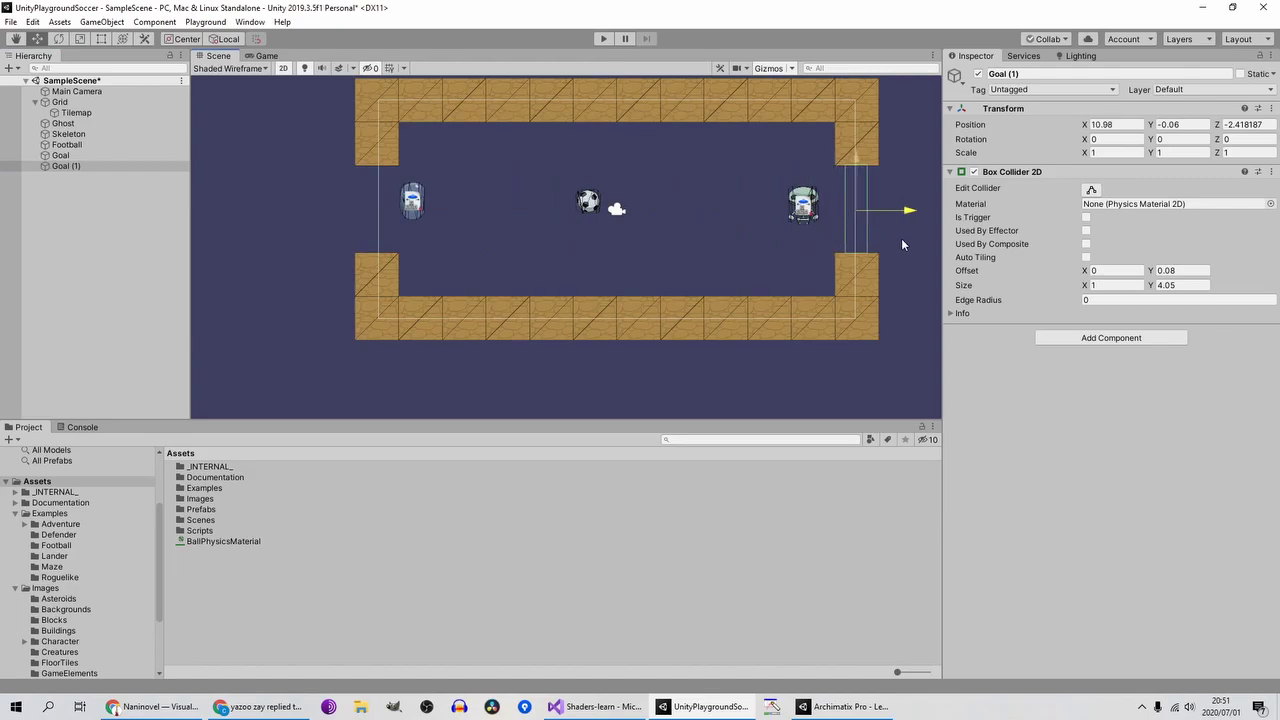
Step: Rename the original goal beside the Ghost as Goal1
{"action": "left_click", "coordinate": [101, 287]}
{"action": "left_click", "coordinate": [108, 157]}
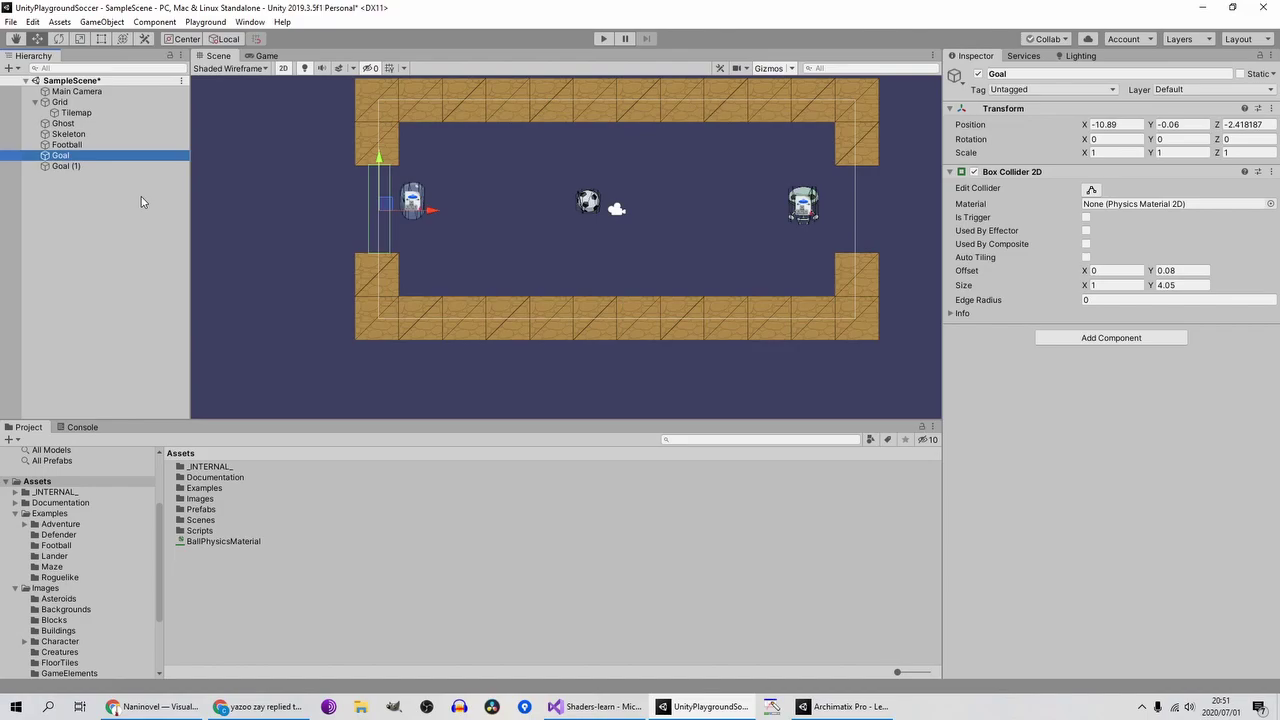
{"action": "left_click", "coordinate": [66, 166], "text": "ctrl"}
{"action": "left_click", "coordinate": [77, 213]}
{"action": "left_click", "coordinate": [90, 156]}
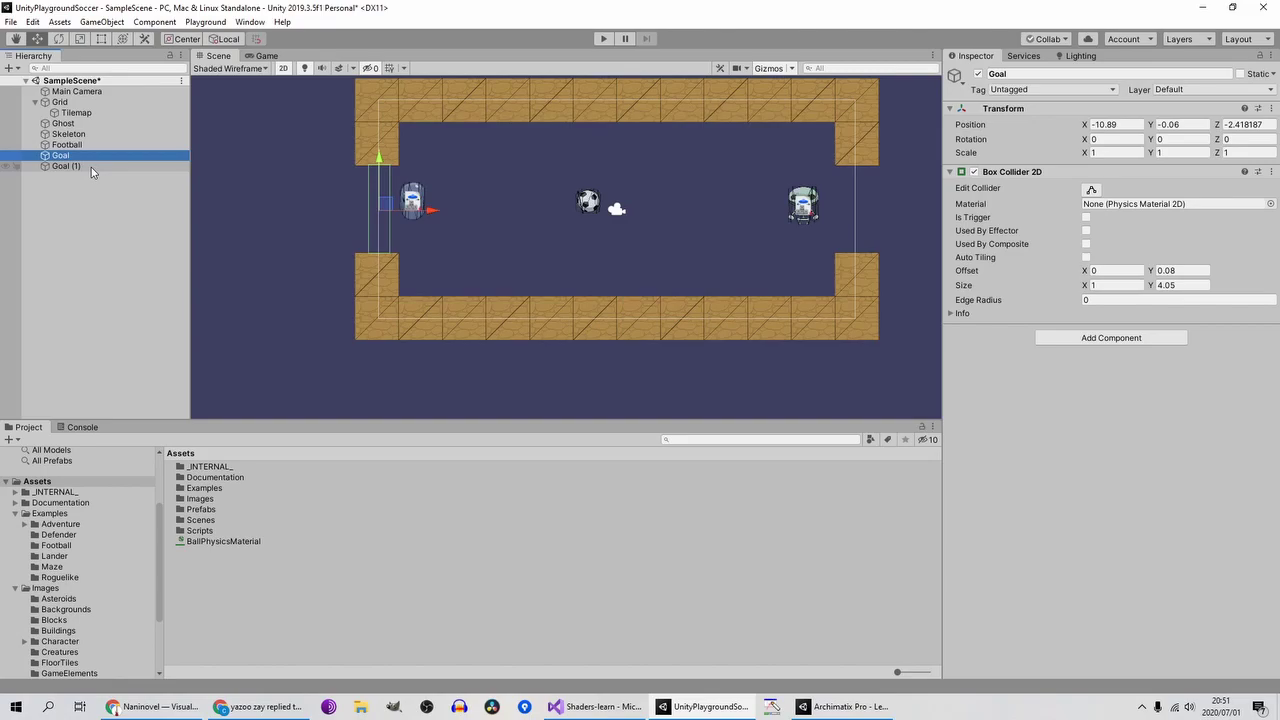
{"action": "key", "text": "F2"}
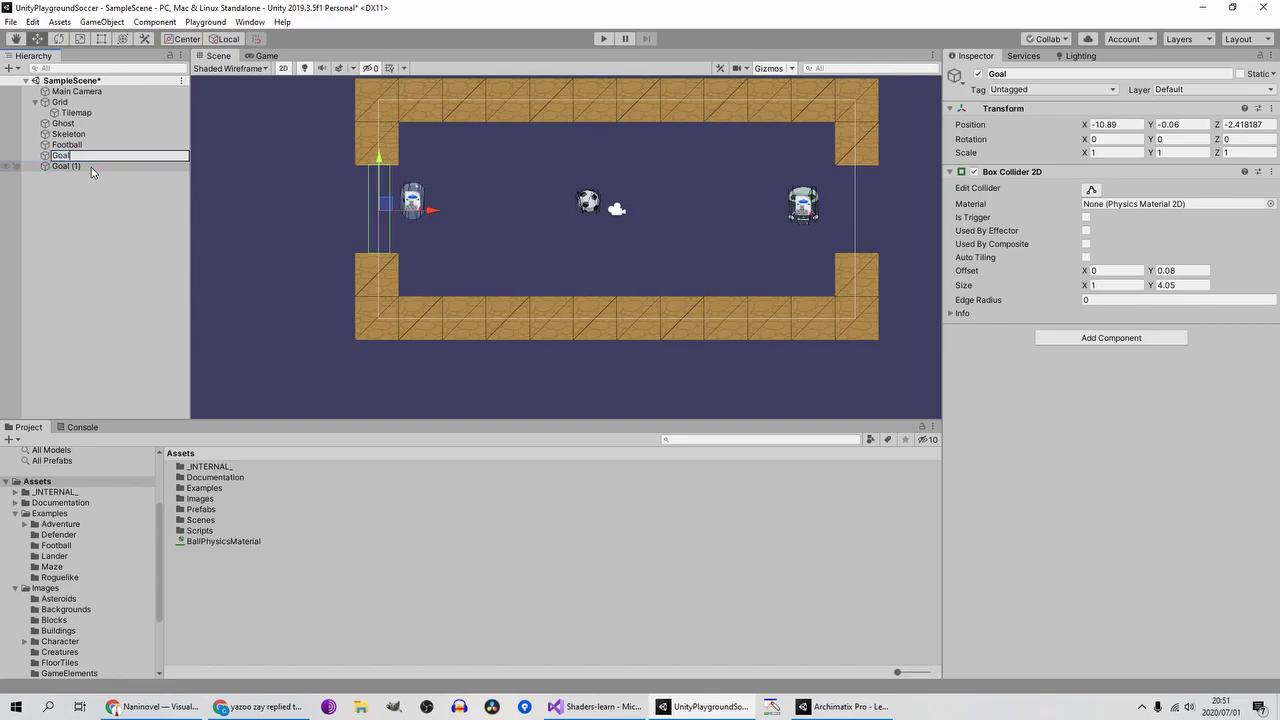
{"action": "type", "text": "1"}
{"action": "key", "text": "Return"}
Step: Rename the duplicated goal beside the Skeleton as Goal2
{"action": "left_click", "coordinate": [91, 167]}
{"action": "key", "text": "F2"}
{"action": "key", "text": "BackSpace"}
{"action": "key", "text": "BackSpace"}
{"action": "key", "text": "BackSpace"}
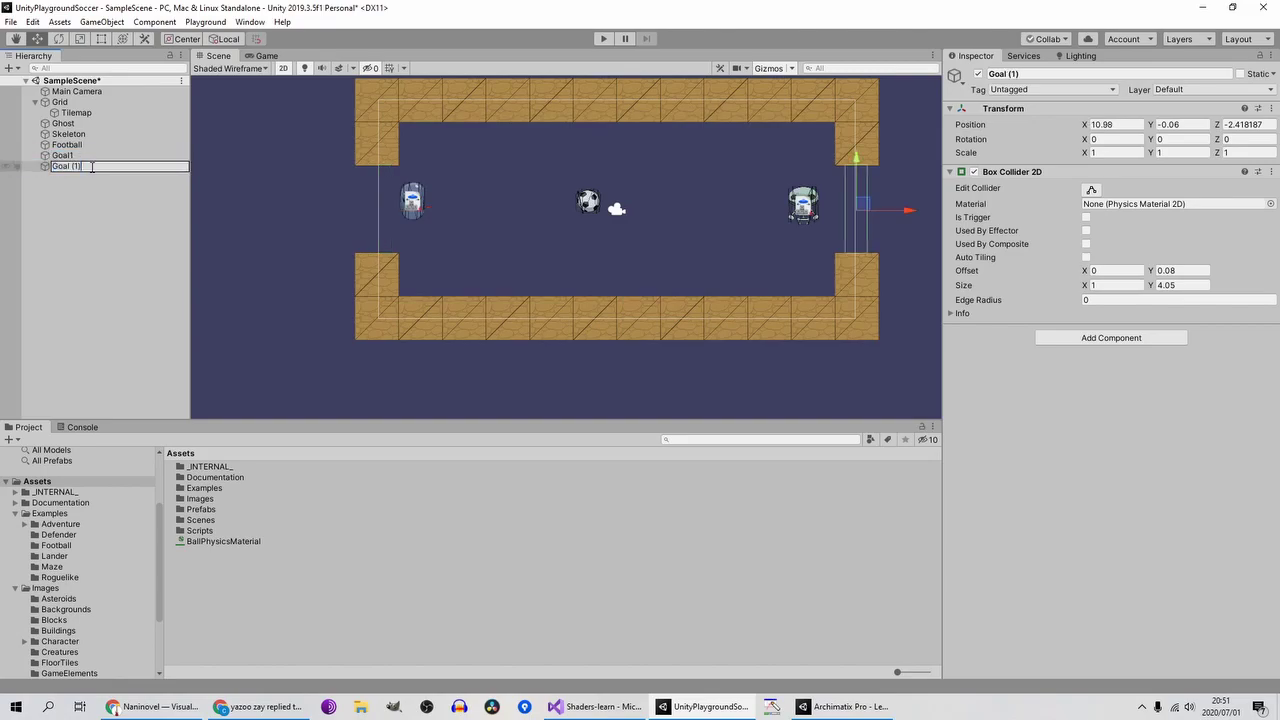
{"action": "type", "text": "2"}
{"action": "key", "text": "Return"}
Step: Add a Playground condition component to Goal1 and Goal2 together, searching the components for "condition"
{"action": "left_click", "coordinate": [90, 156], "text": "ctrl"}
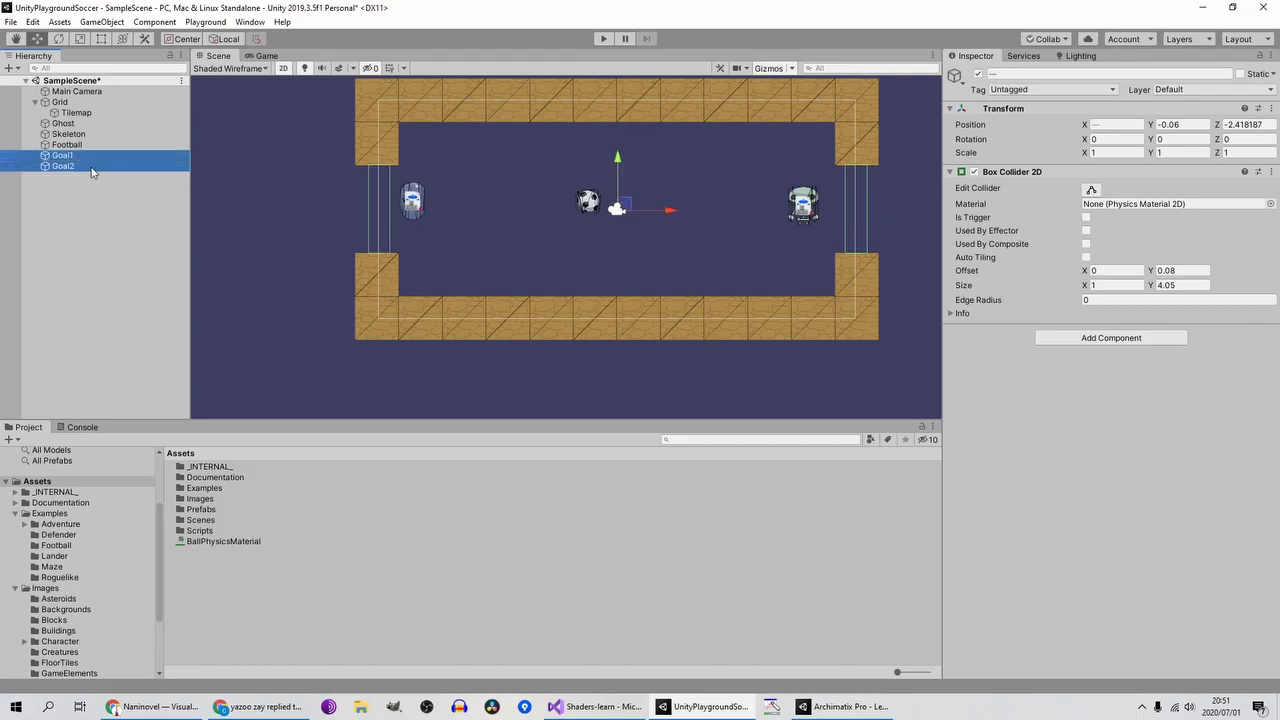
{"action": "left_click", "coordinate": [1099, 337]}
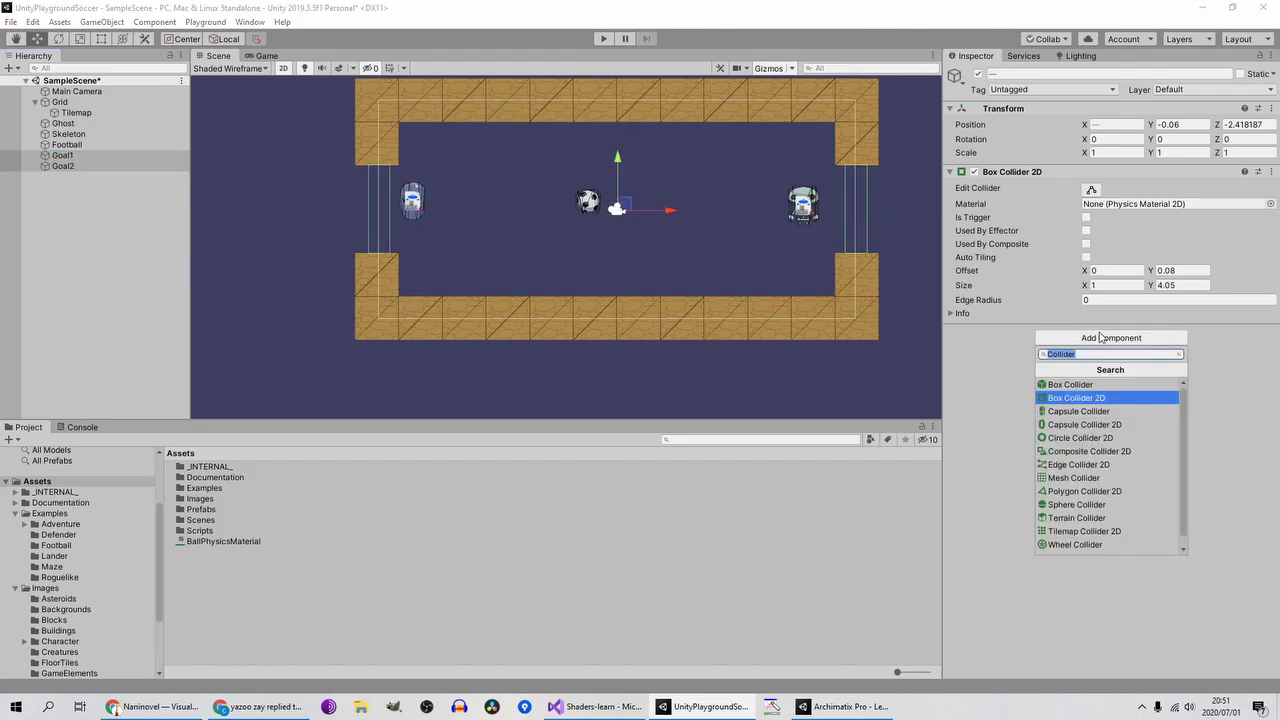
{"action": "type", "text": "condition"}
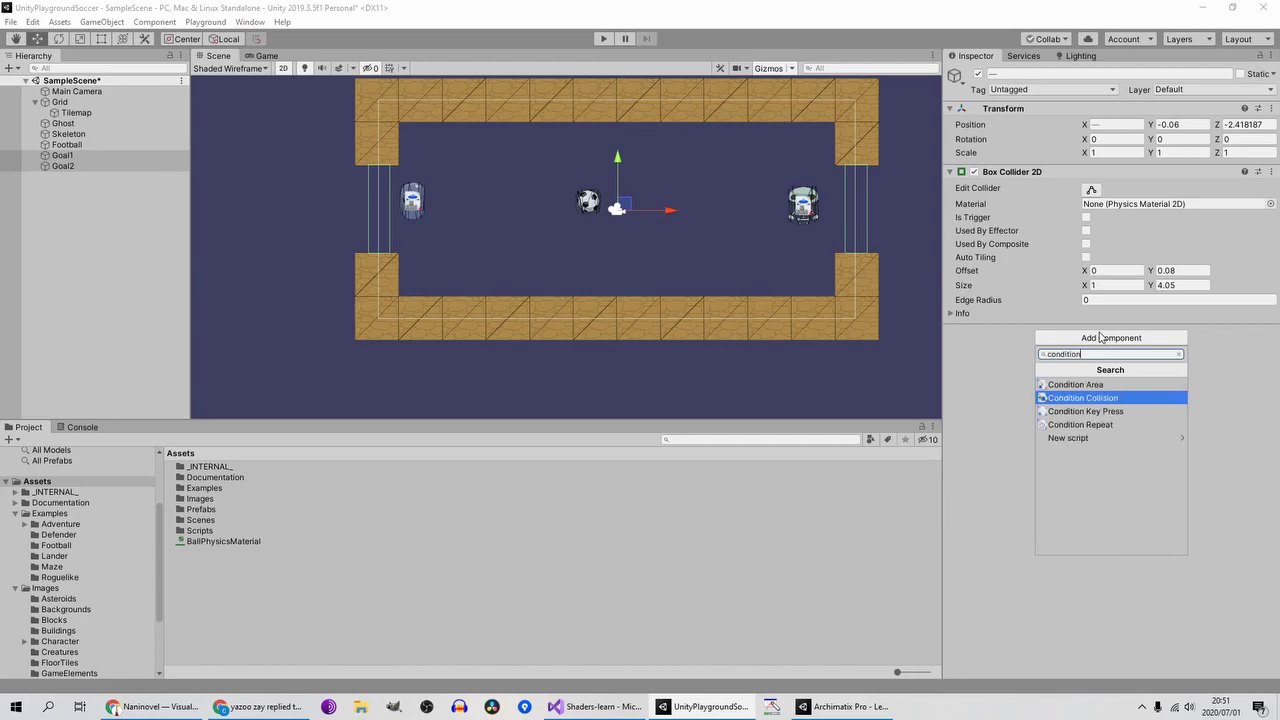
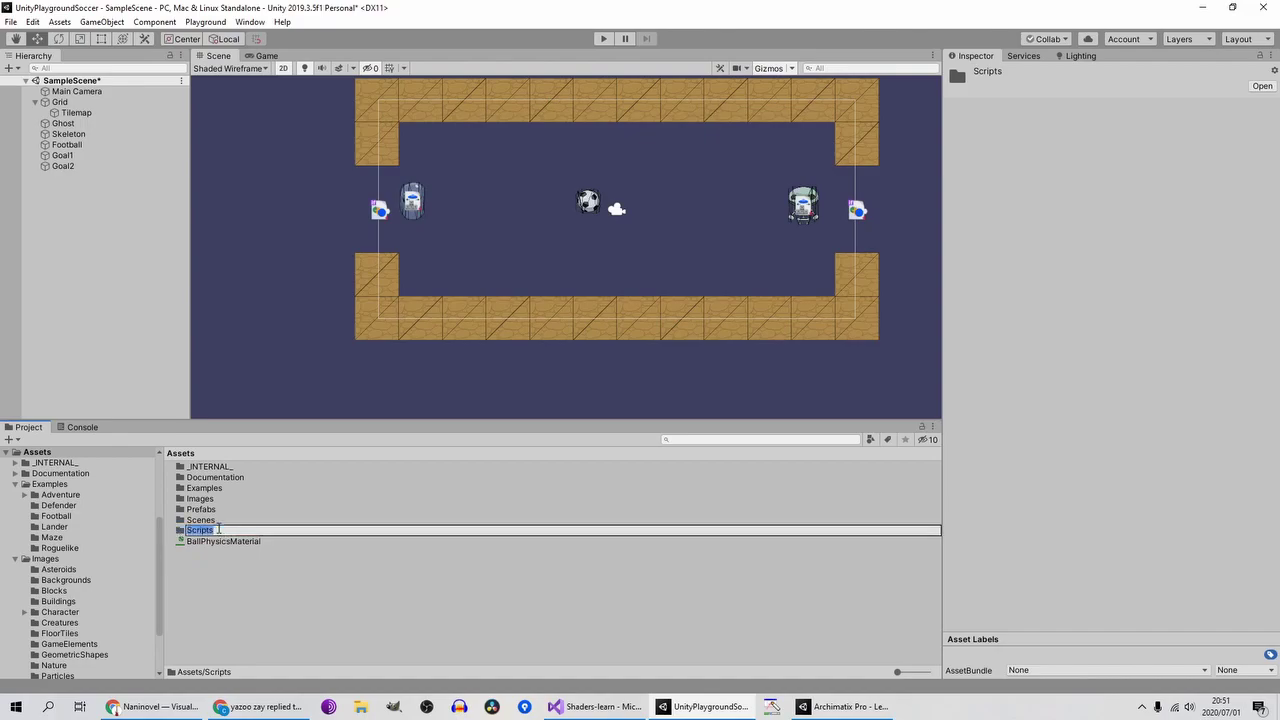
Step: Add the UserInterface prefab from the project's Prefabs folder to the scene as a top-level object
{"action": "double_click", "coordinate": [211, 532]}
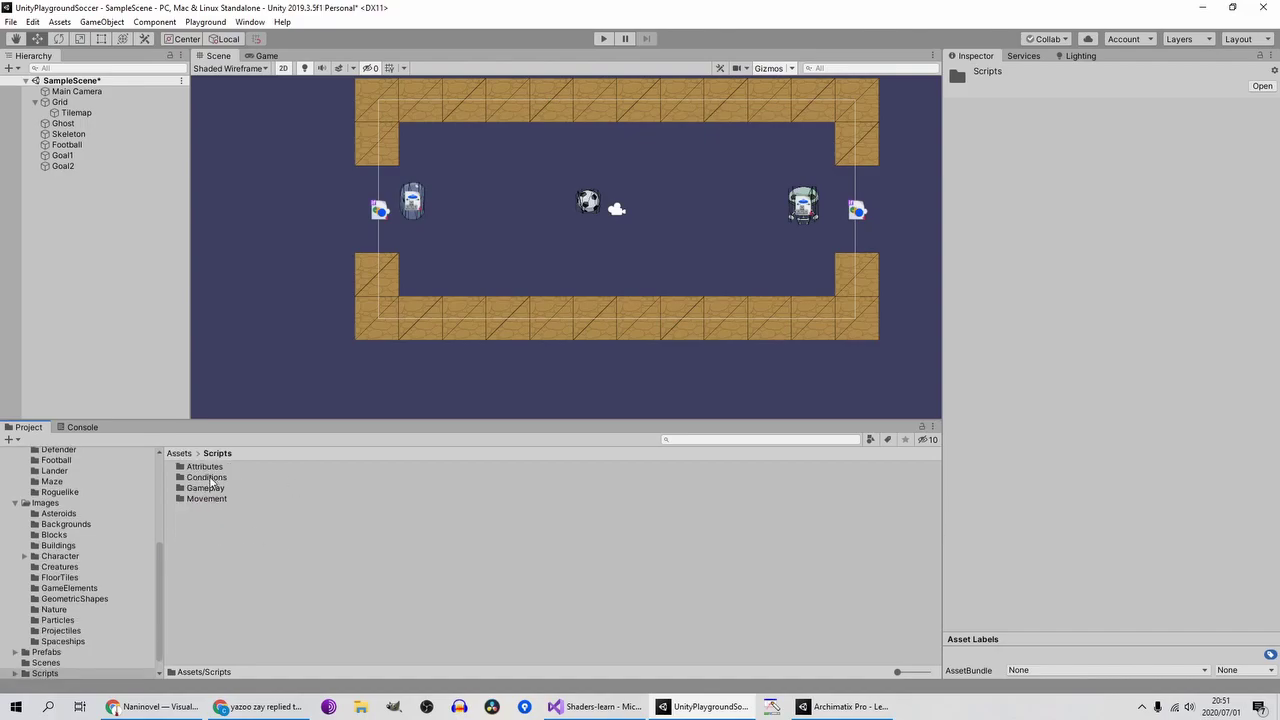
{"action": "double_click", "coordinate": [223, 490]}
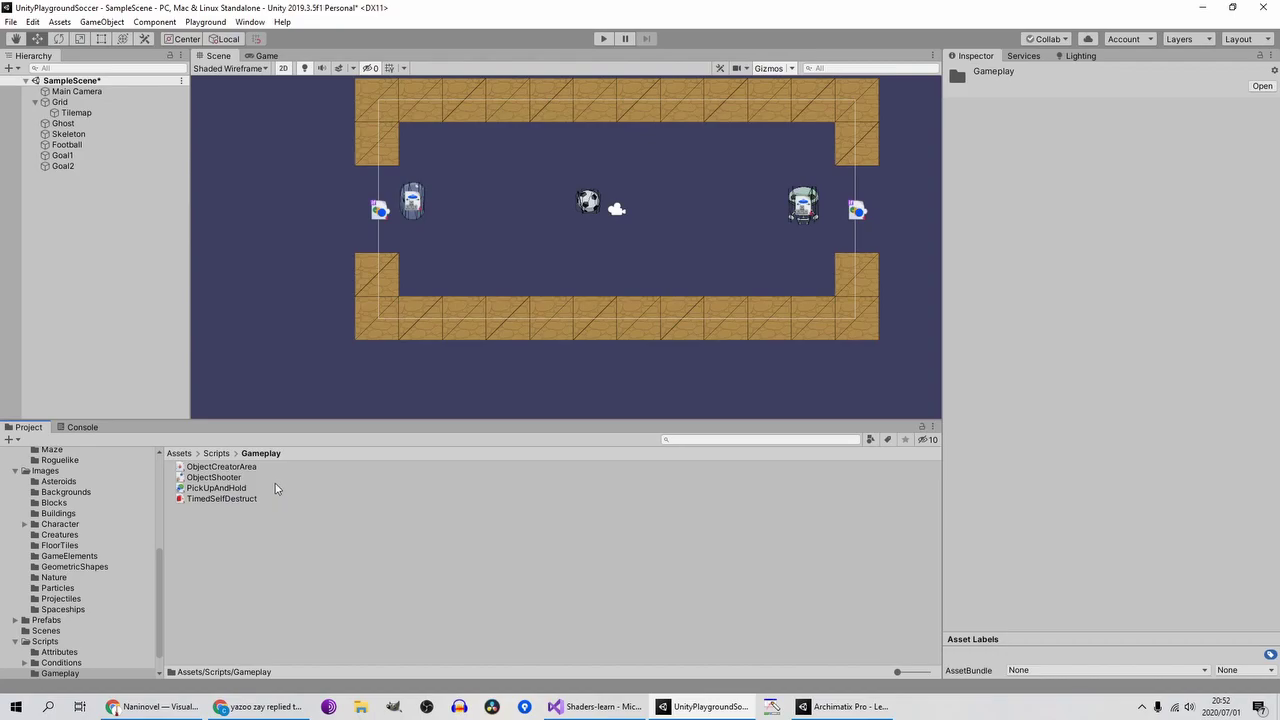
{"action": "left_click", "coordinate": [214, 453]}
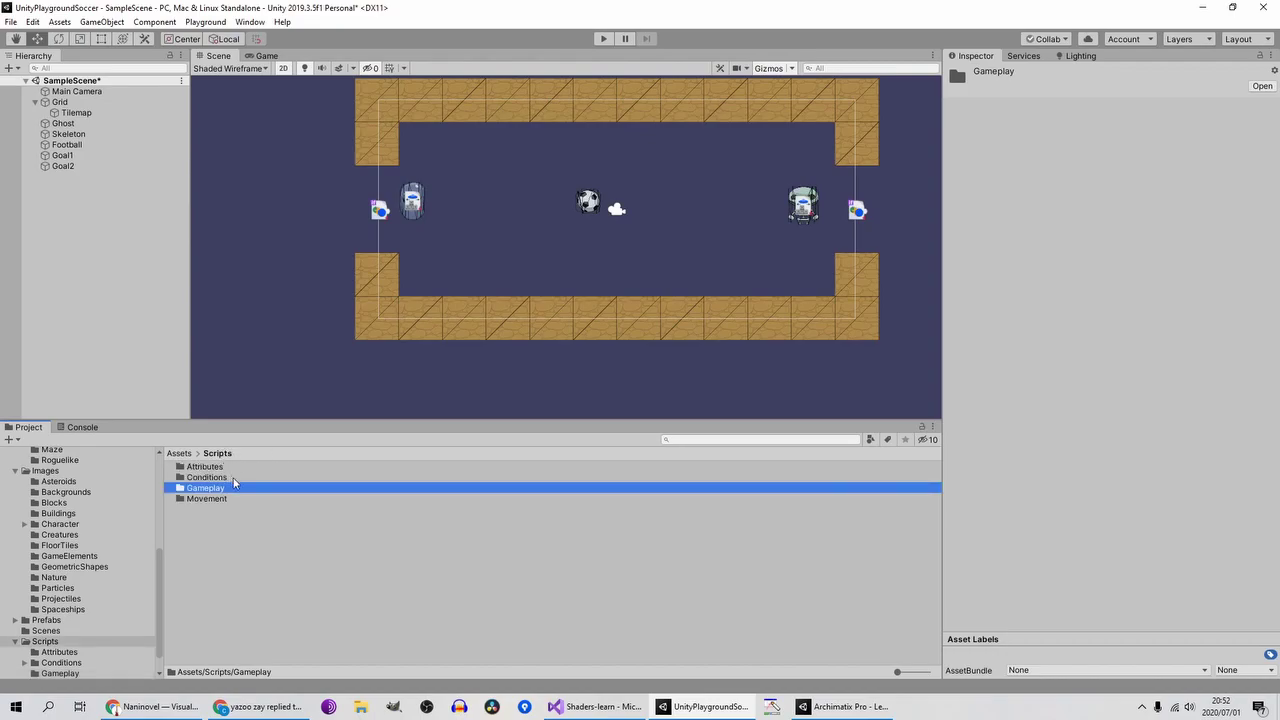
{"action": "double_click", "coordinate": [207, 477]}
{"action": "left_click", "coordinate": [179, 453]}
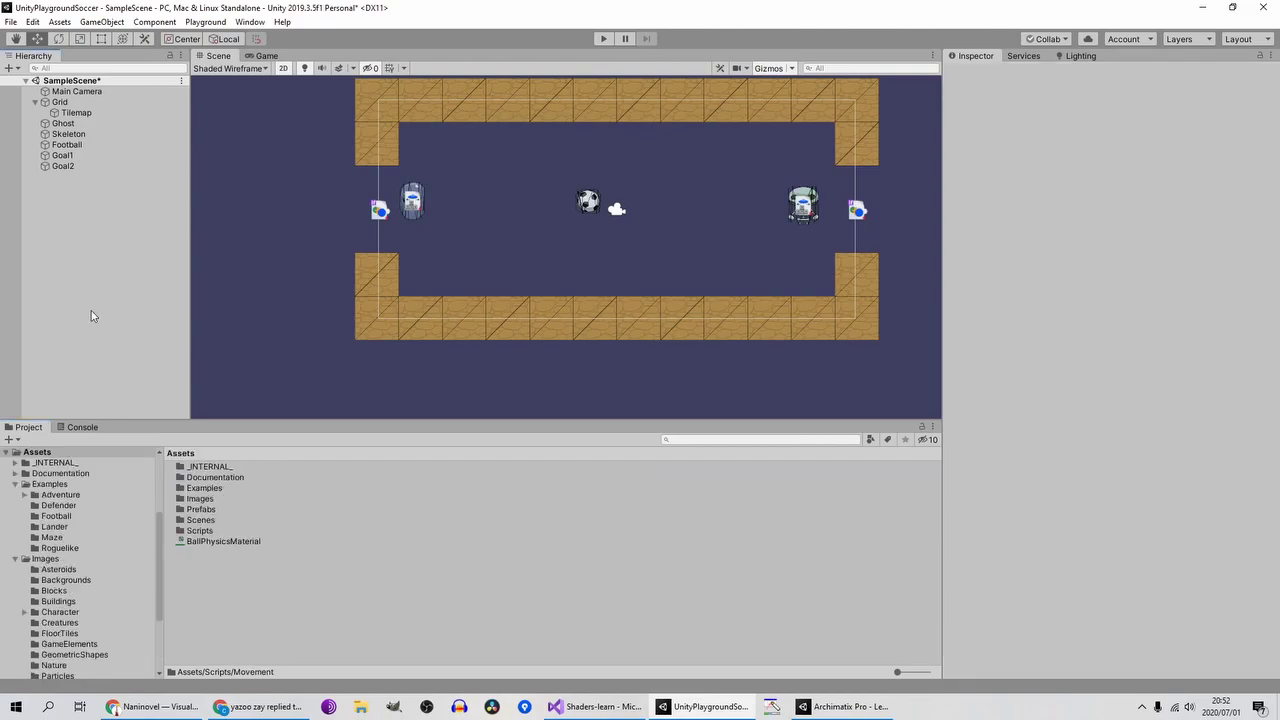
{"action": "double_click", "coordinate": [239, 509]}
{"action": "left_click_drag", "start_coordinate": [212, 487], "coordinate": [90, 230]}
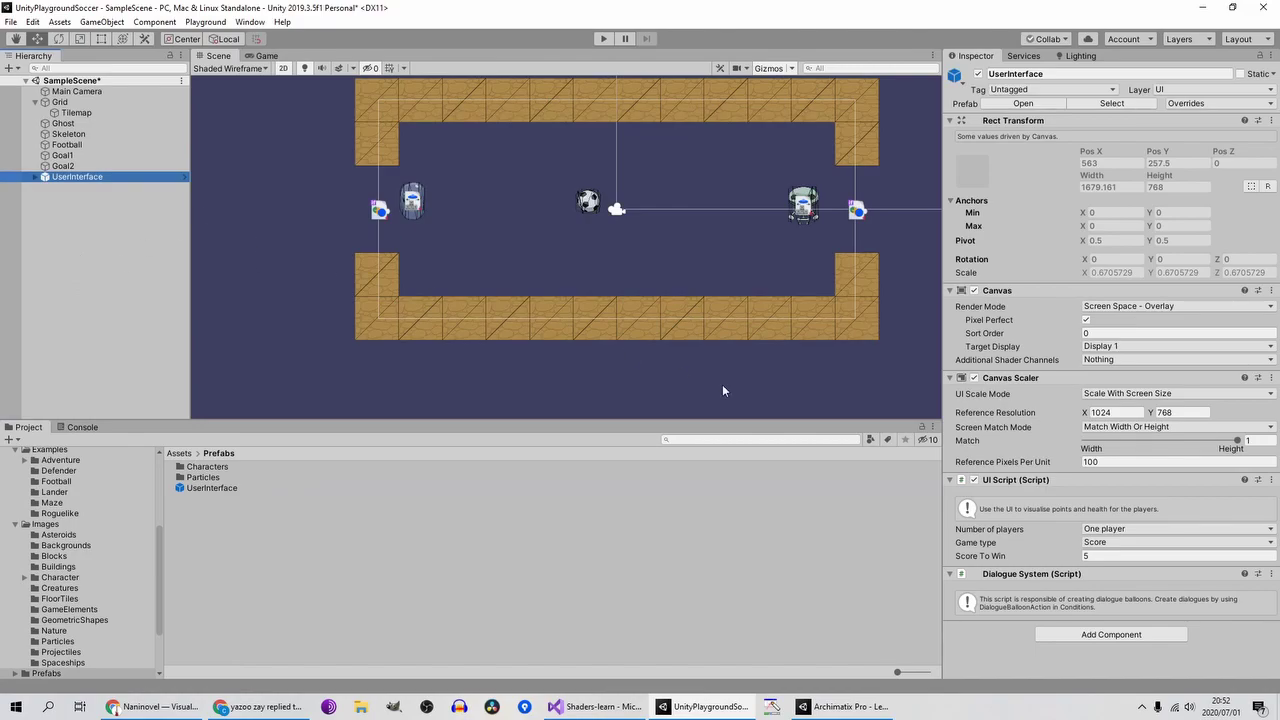
Step: Assign UserInterface to Goal1's custom collision action and make it call UIScript.AddOnePoint
{"action": "left_click", "coordinate": [62, 155]}
{"action": "left_click", "coordinate": [98, 166], "text": "shift"}
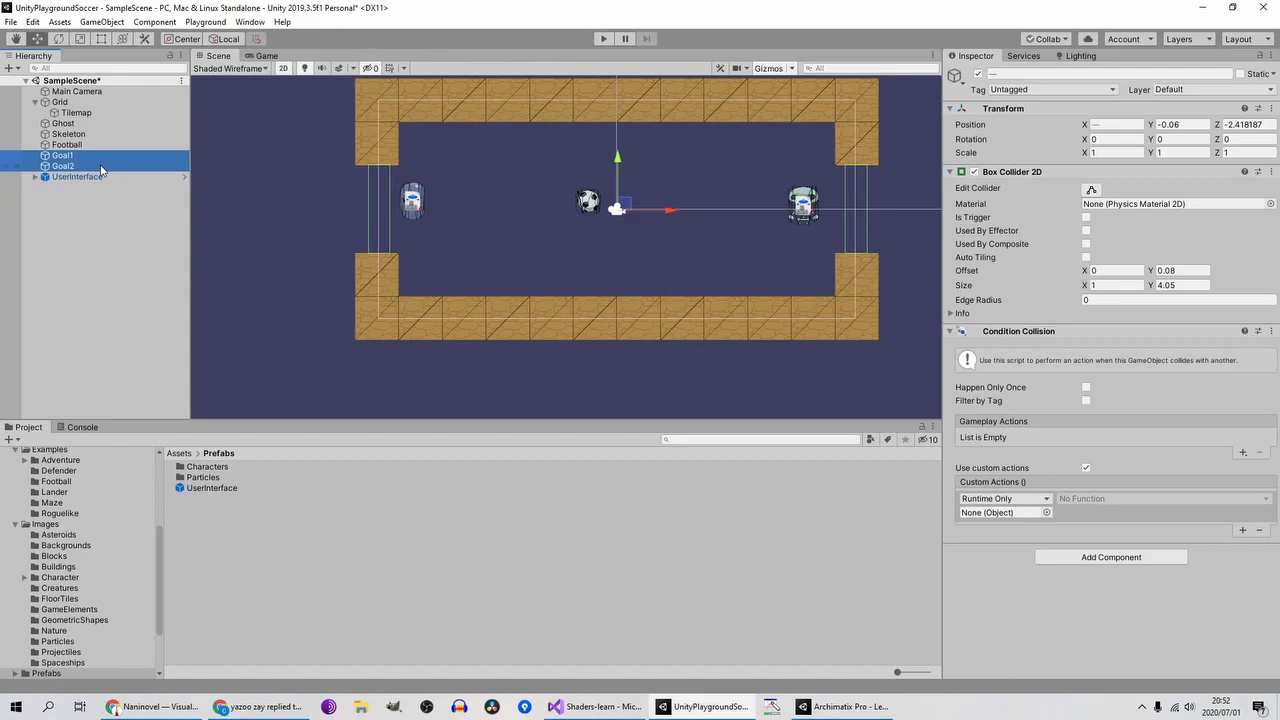
{"action": "left_click", "coordinate": [107, 157]}
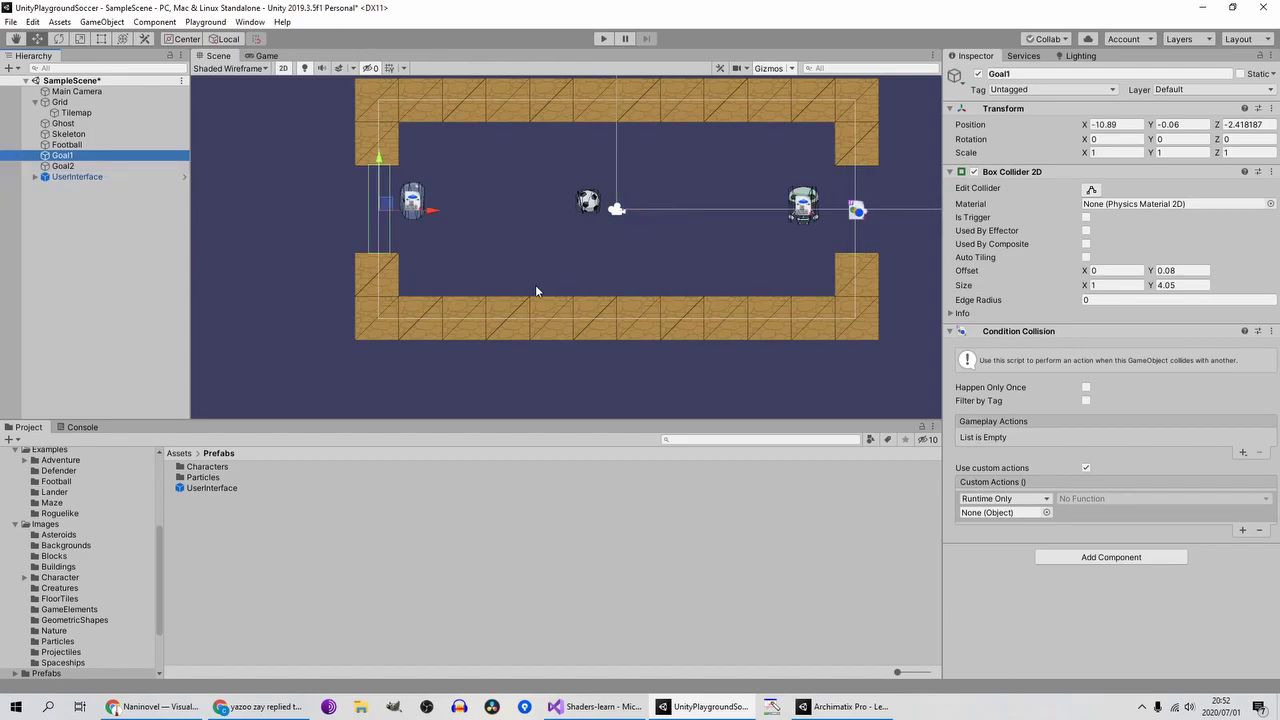
{"action": "left_click_drag", "start_coordinate": [88, 177], "coordinate": [773, 402]}
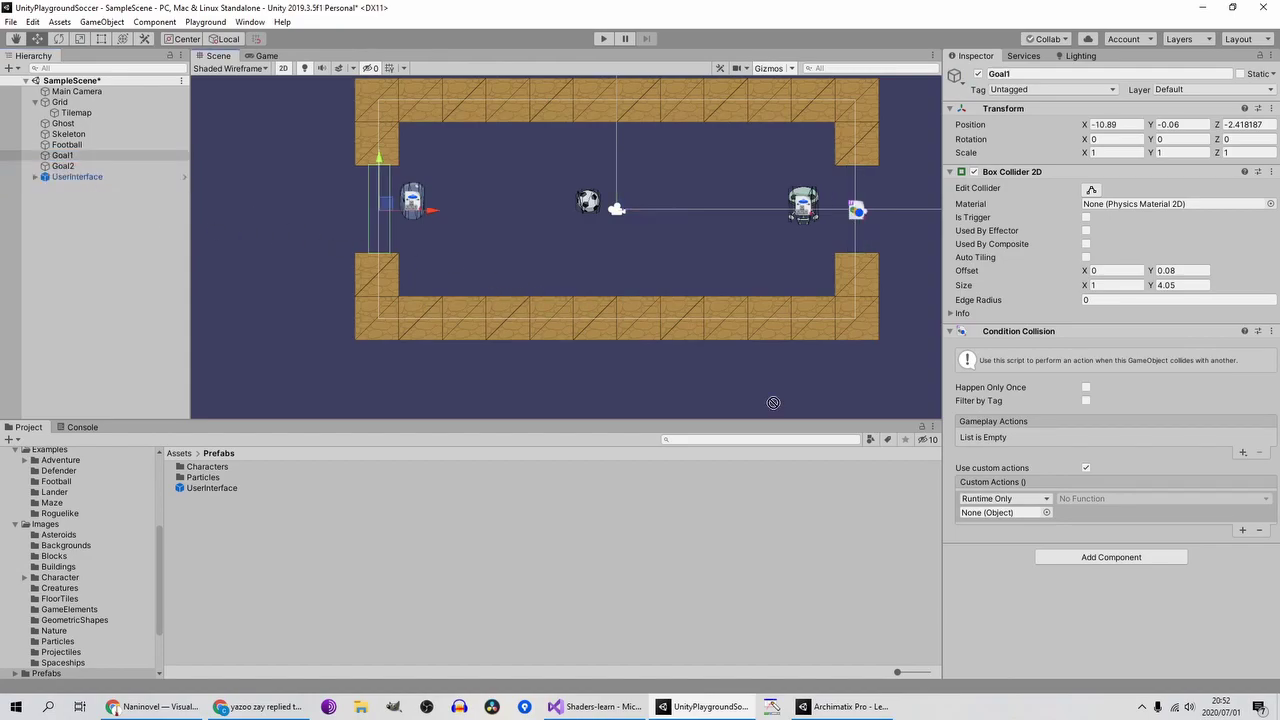
{"action": "left_click_drag", "start_coordinate": [1054, 505], "coordinate": [1016, 516]}
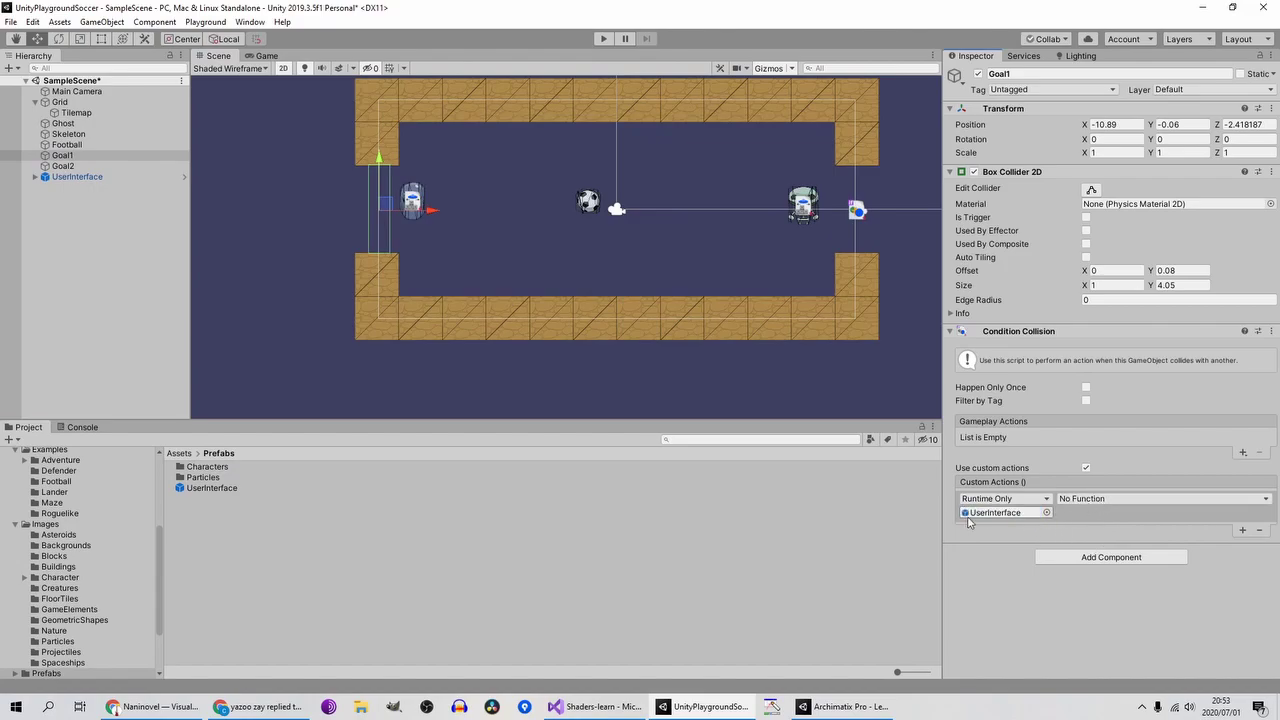
{"action": "left_click", "coordinate": [1119, 499]}
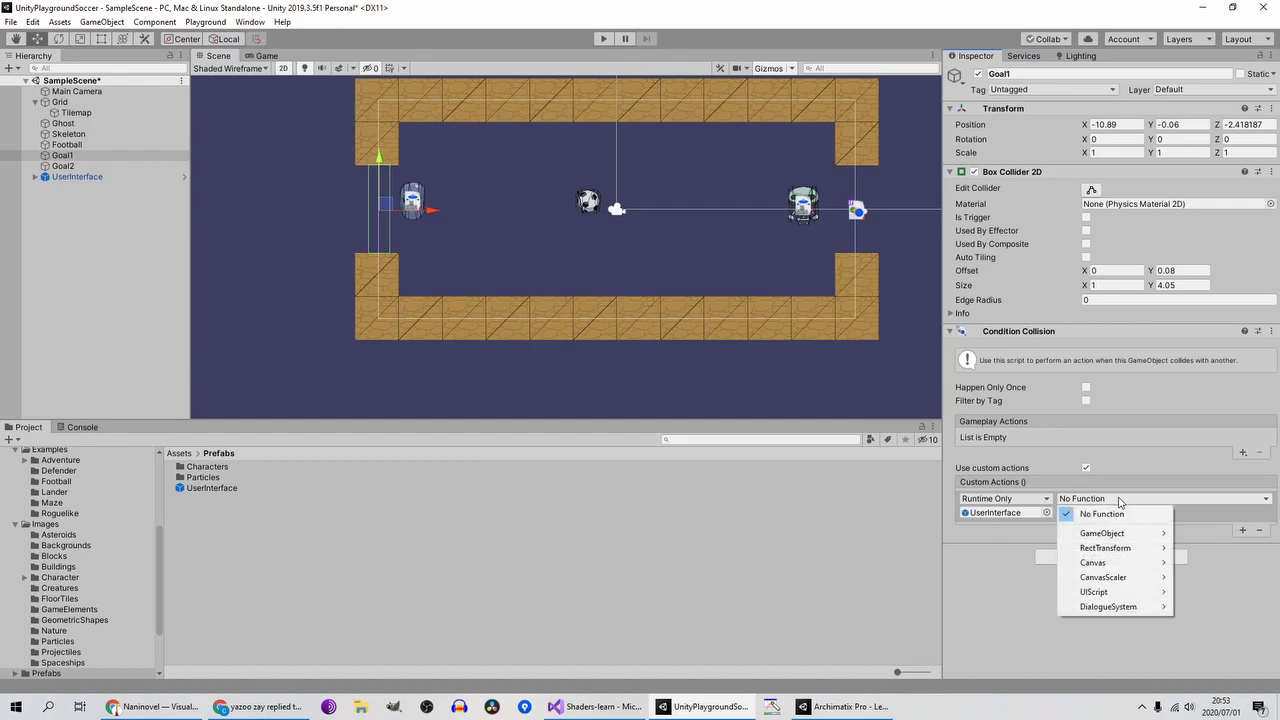
{"action": "mouse_move", "coordinate": [1138, 593]}
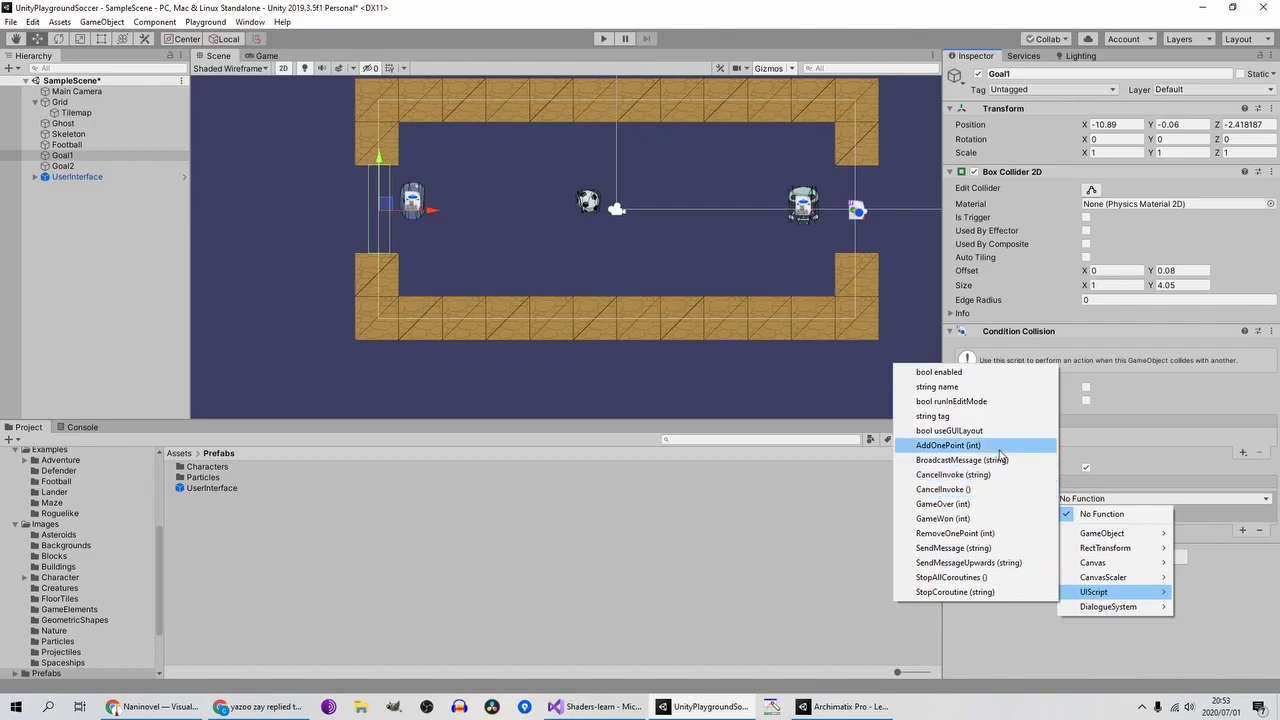
{"action": "left_click", "coordinate": [948, 445]}
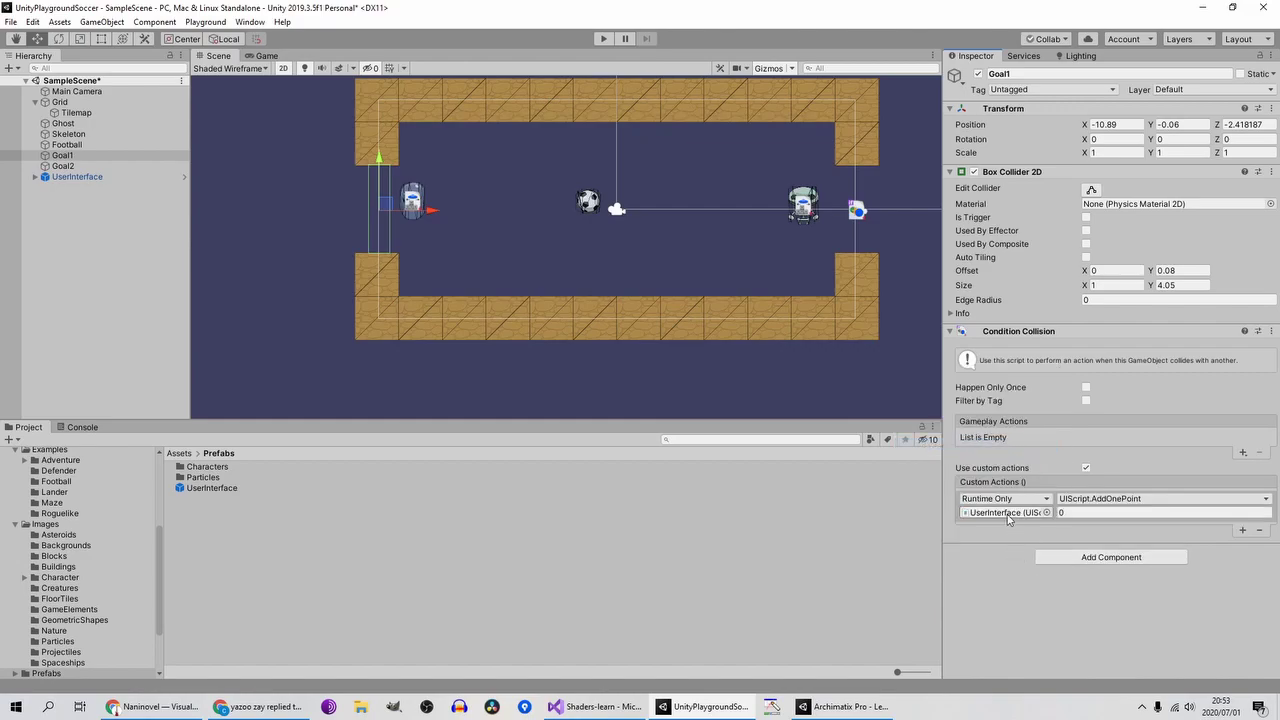
Step: Assign UserInterface to Goal2's custom collision action and make it call UIScript.AddOnePoint
{"action": "left_click", "coordinate": [76, 167]}
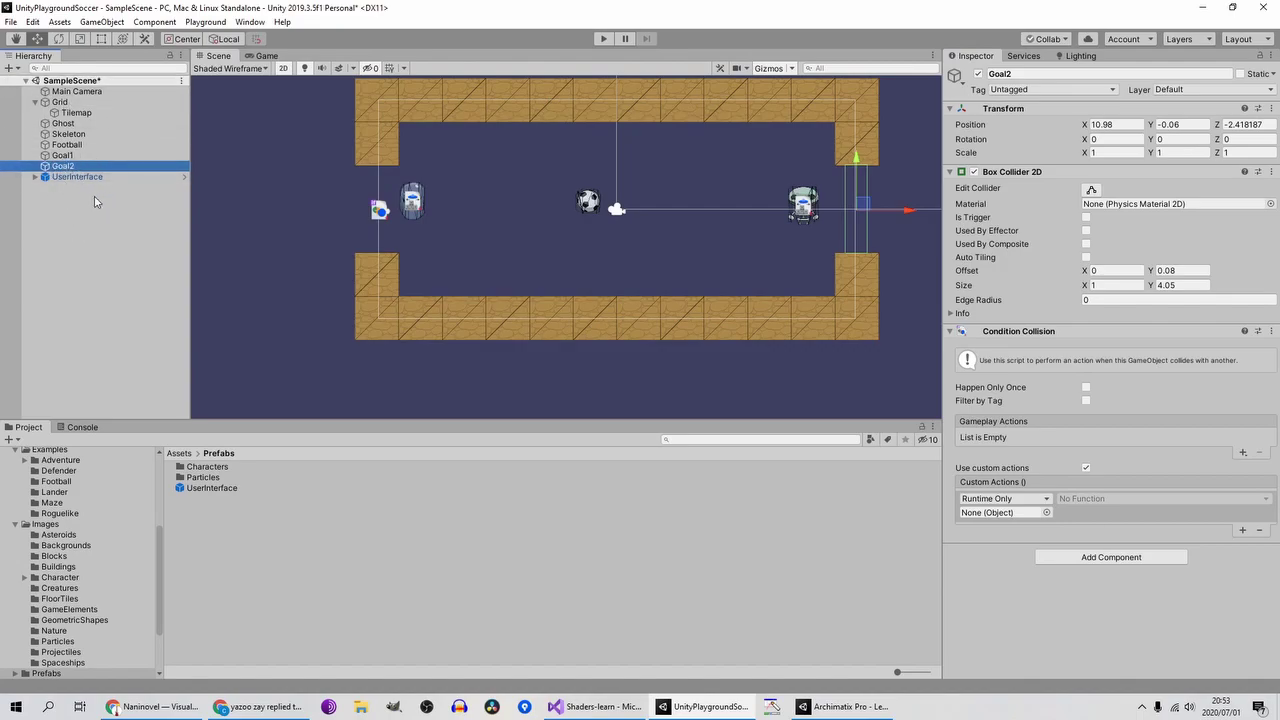
{"action": "left_click_drag", "start_coordinate": [80, 177], "coordinate": [455, 236]}
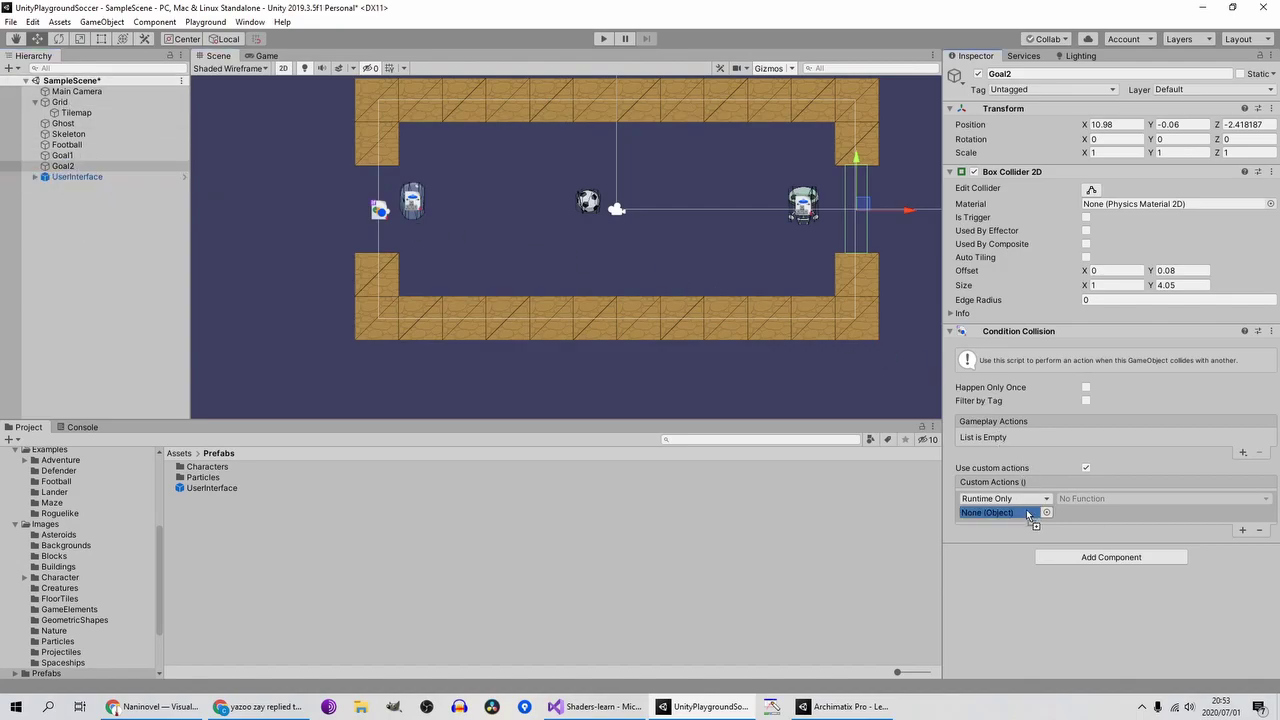
{"action": "left_click_drag", "start_coordinate": [1026, 509], "coordinate": [1026, 510]}
{"action": "left_click", "coordinate": [1120, 498]}
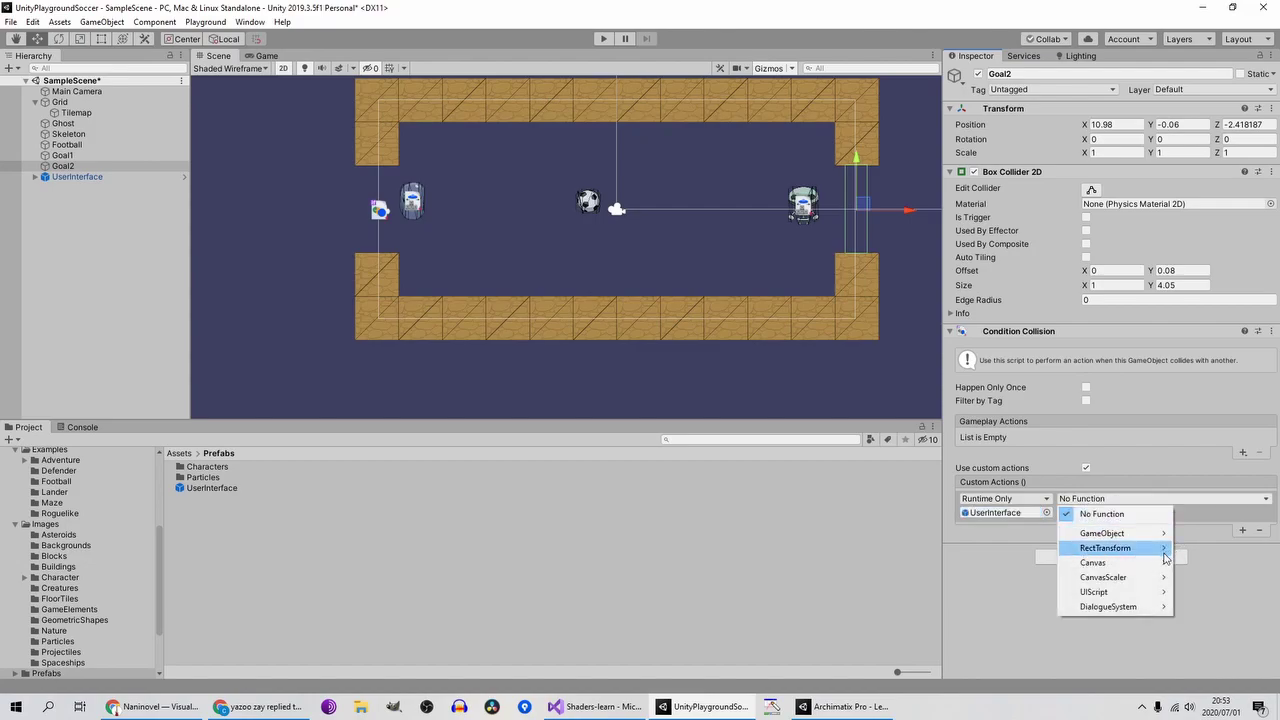
{"action": "mouse_move", "coordinate": [1135, 595]}
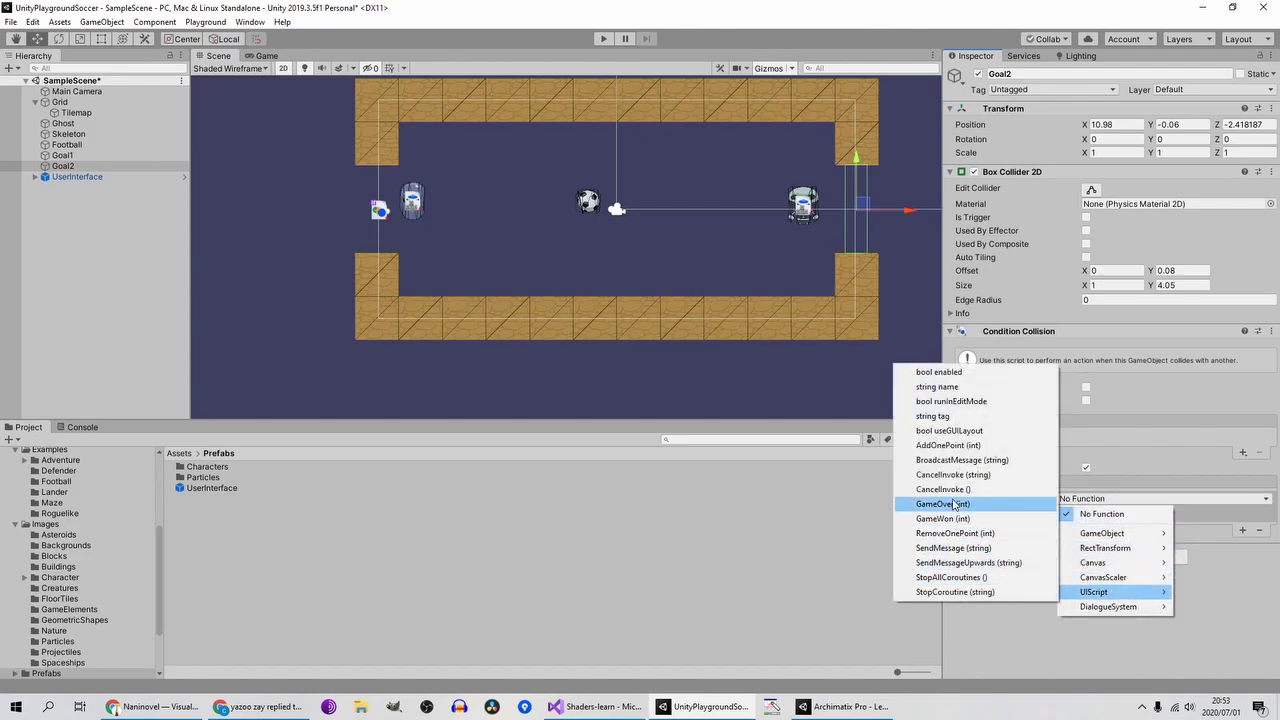
{"action": "left_click", "coordinate": [950, 445]}
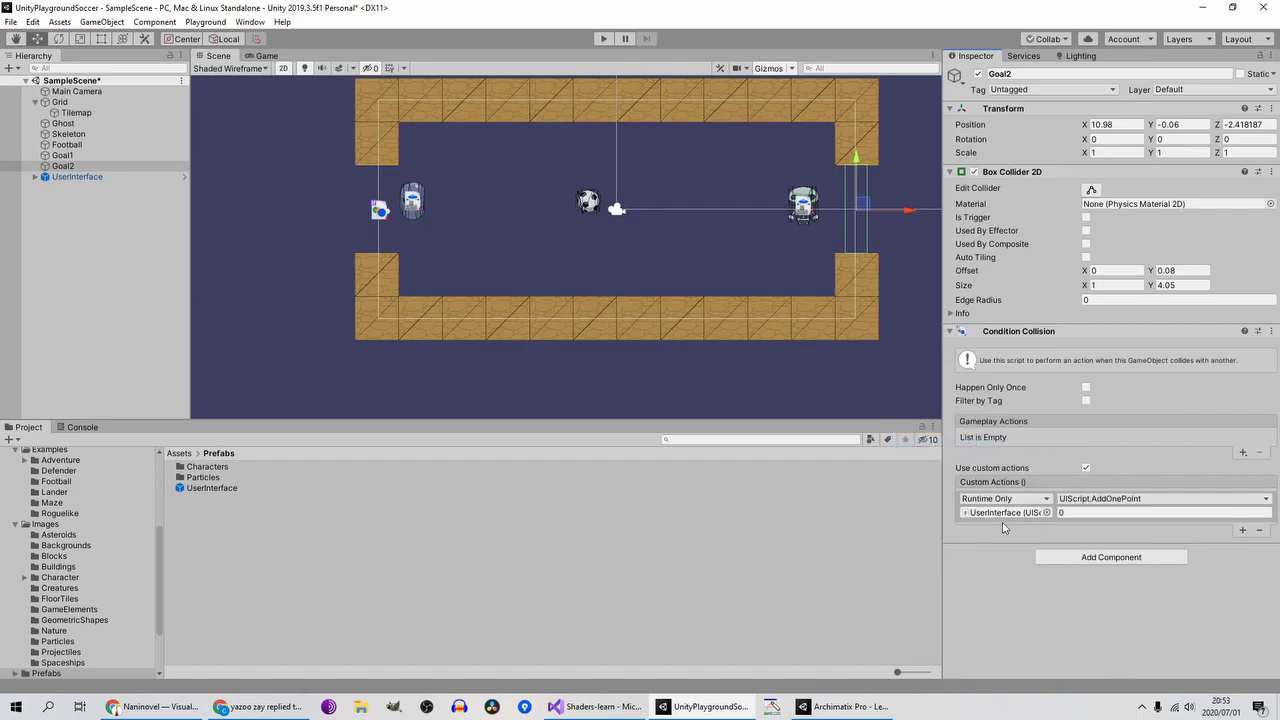
Step: Play-test the scoring by pushing the football into the Ghost's goal with the Skeleton, and stop the game
{"action": "left_click", "coordinate": [603, 38]}
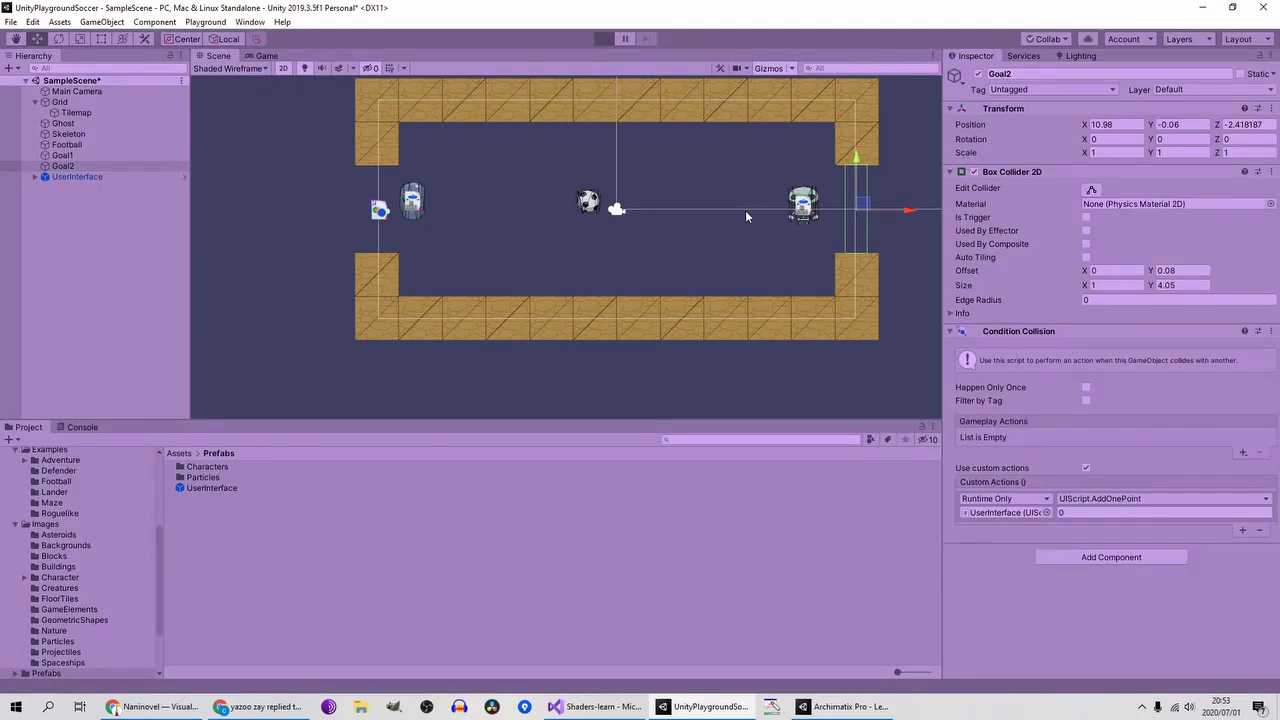
{"action": "key", "text": "Left"}
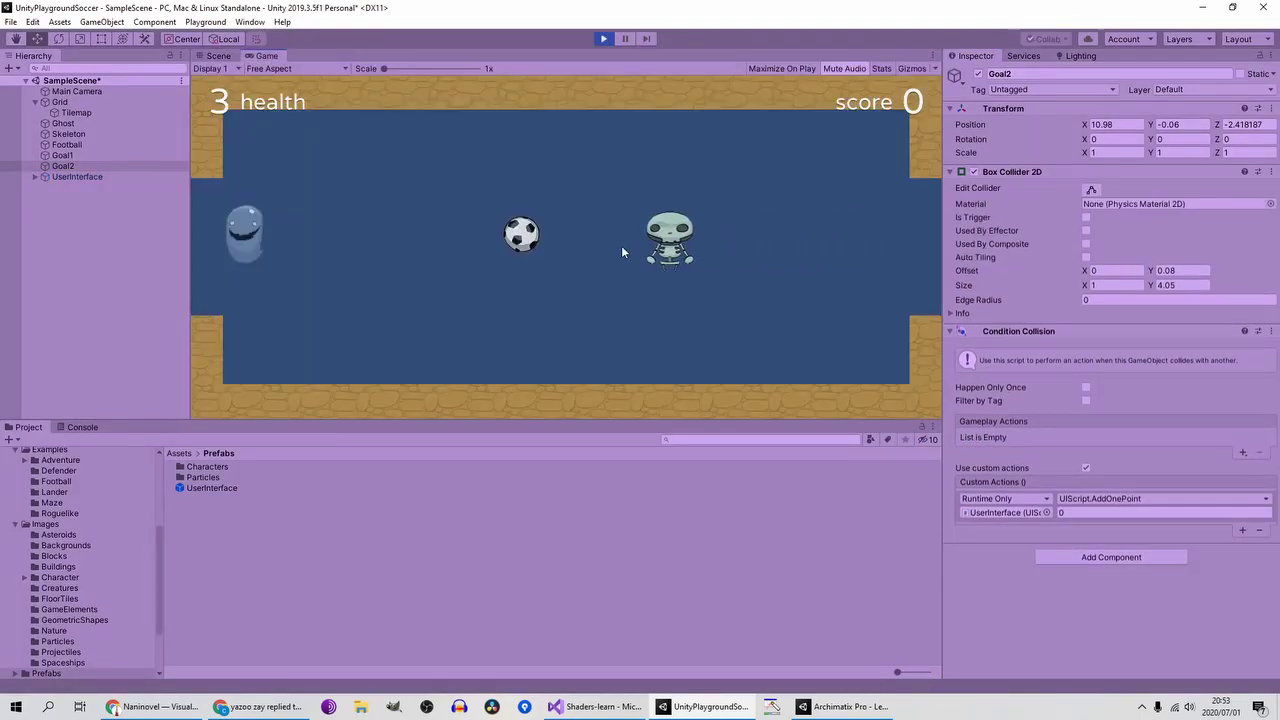
{"action": "key", "text": "Left"}
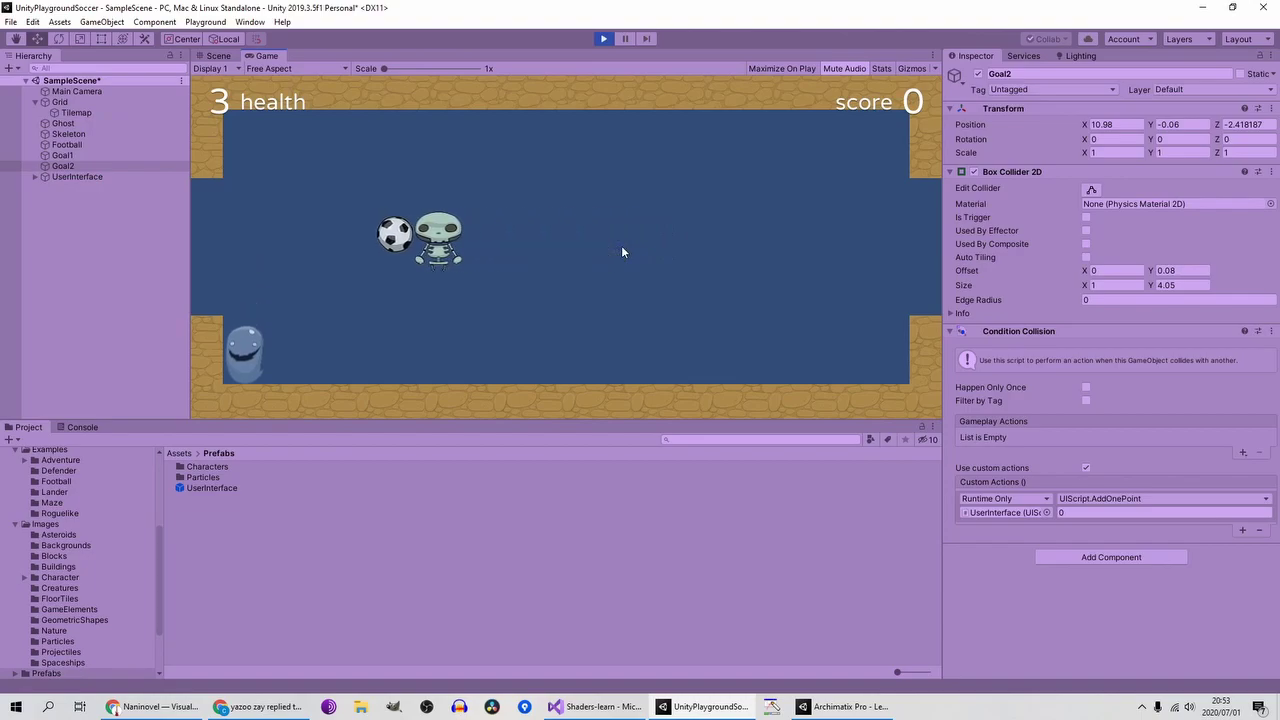
{"action": "key", "text": "Right"}
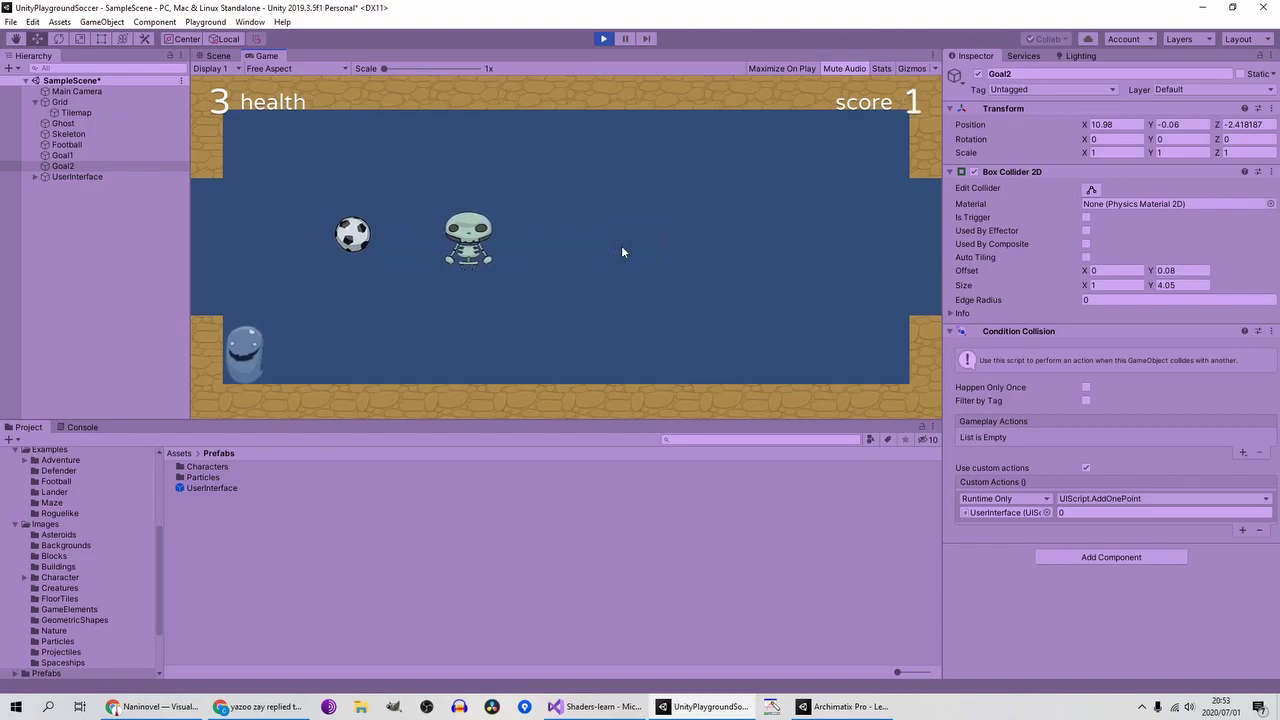
{"action": "key", "text": "Right"}
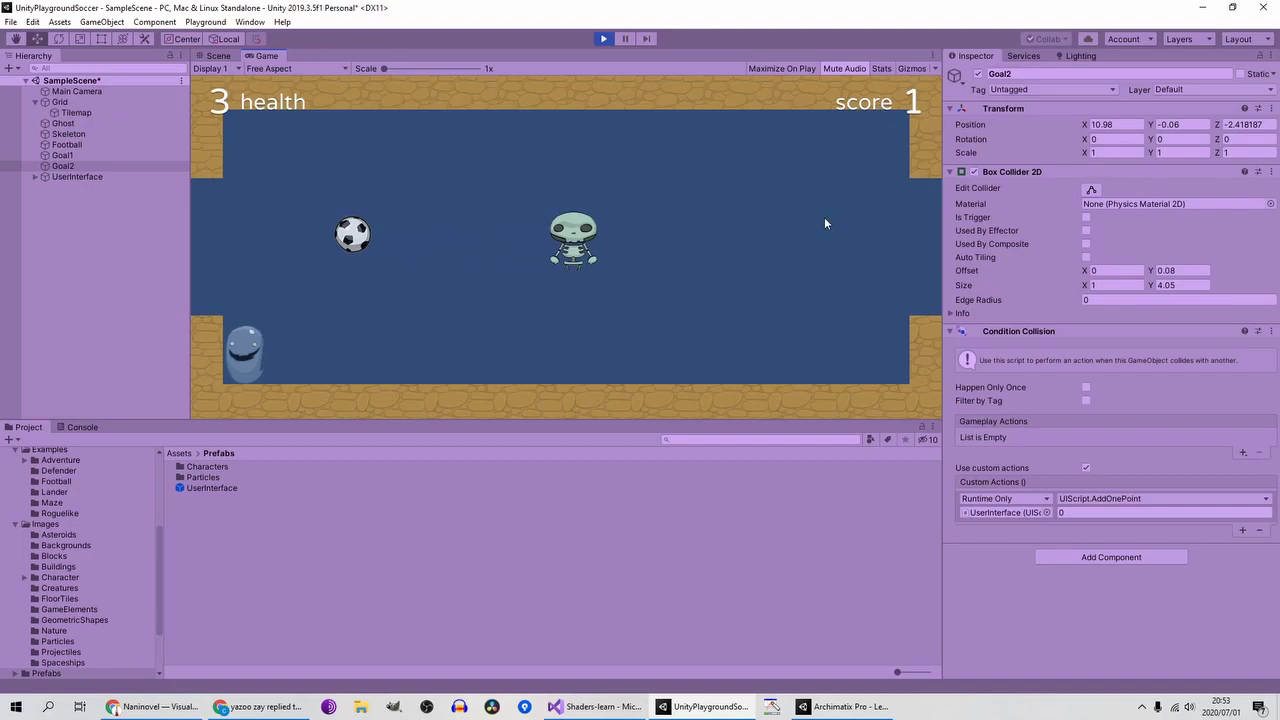
{"action": "key", "text": "Down"}
{"action": "left_click", "coordinate": [603, 39]}
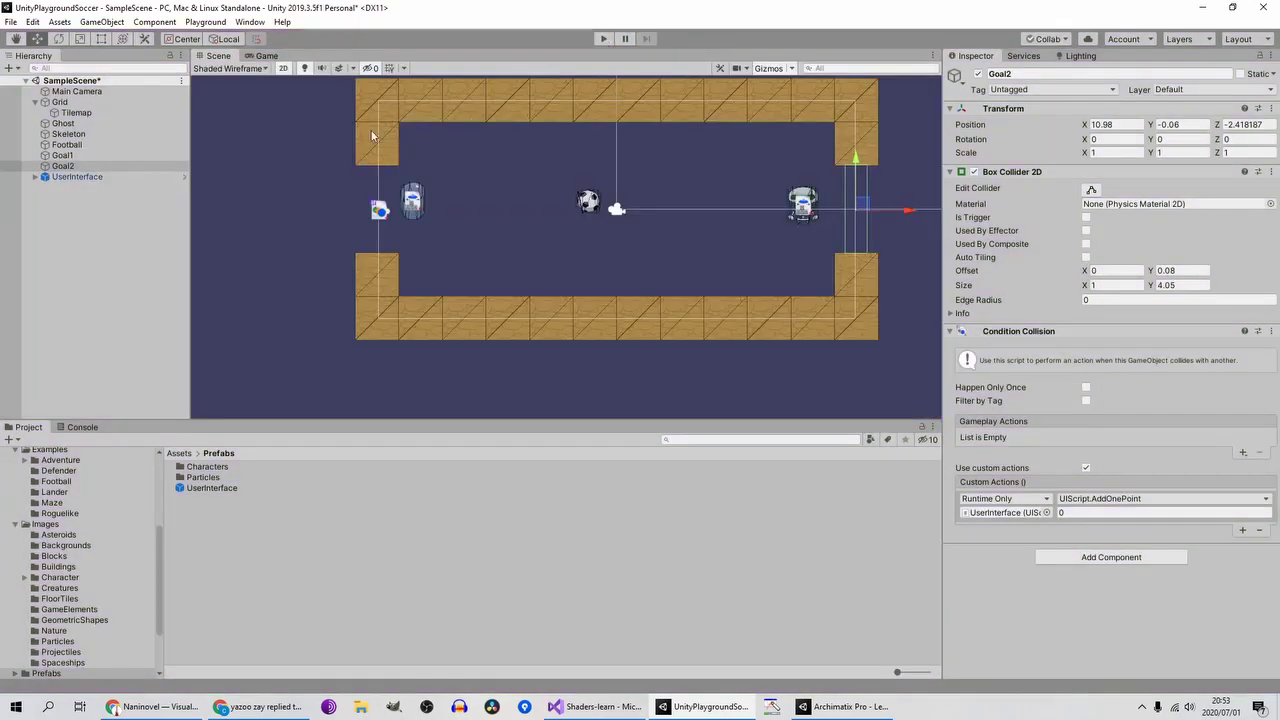
Step: Set the number of players in the UserInterface's UI Script to Two players
{"action": "left_click", "coordinate": [109, 177]}
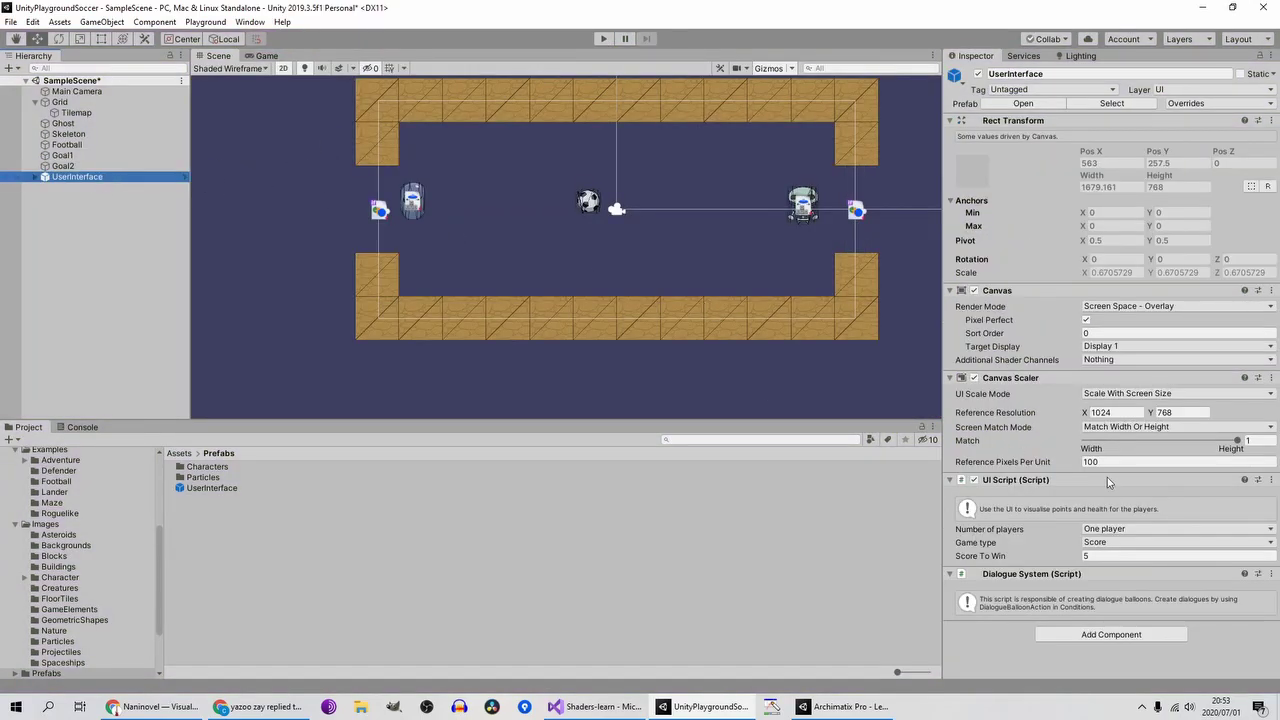
{"action": "left_click", "coordinate": [1120, 529]}
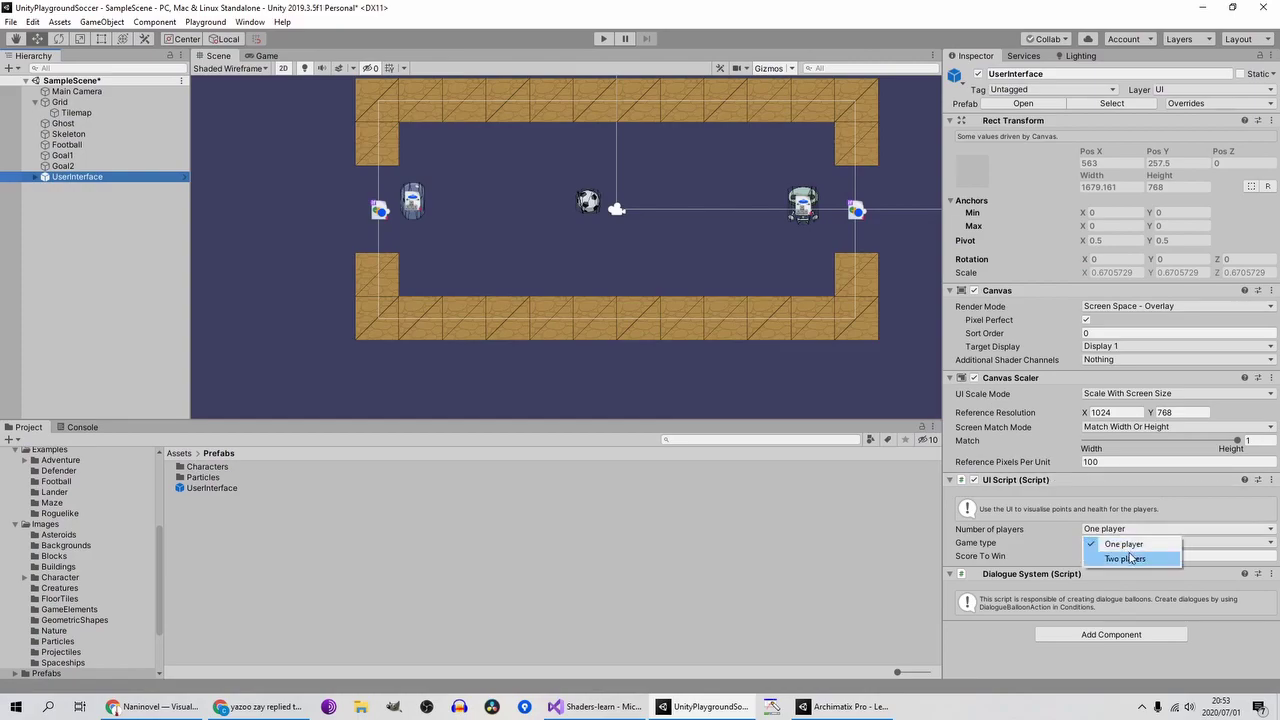
{"action": "left_click", "coordinate": [1129, 558]}
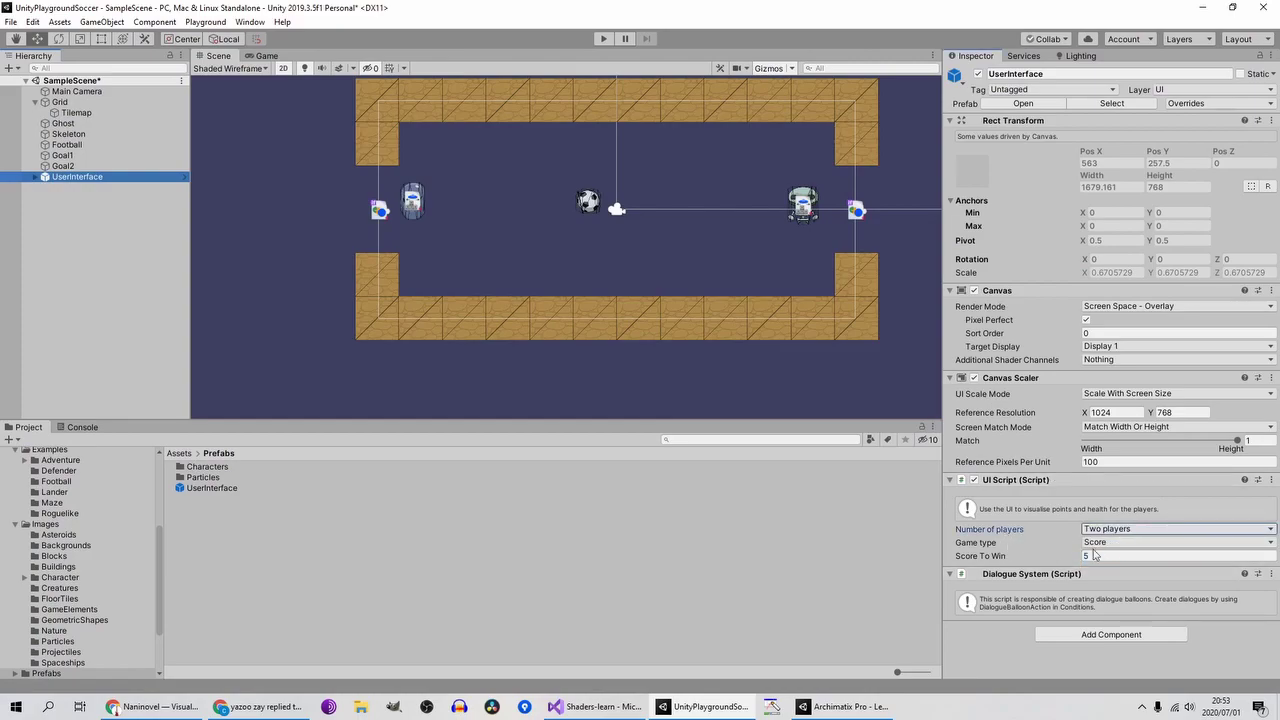
Step: Play-test the two-player scoring by sending the football into both goals, and stop the game
{"action": "left_click", "coordinate": [600, 38]}
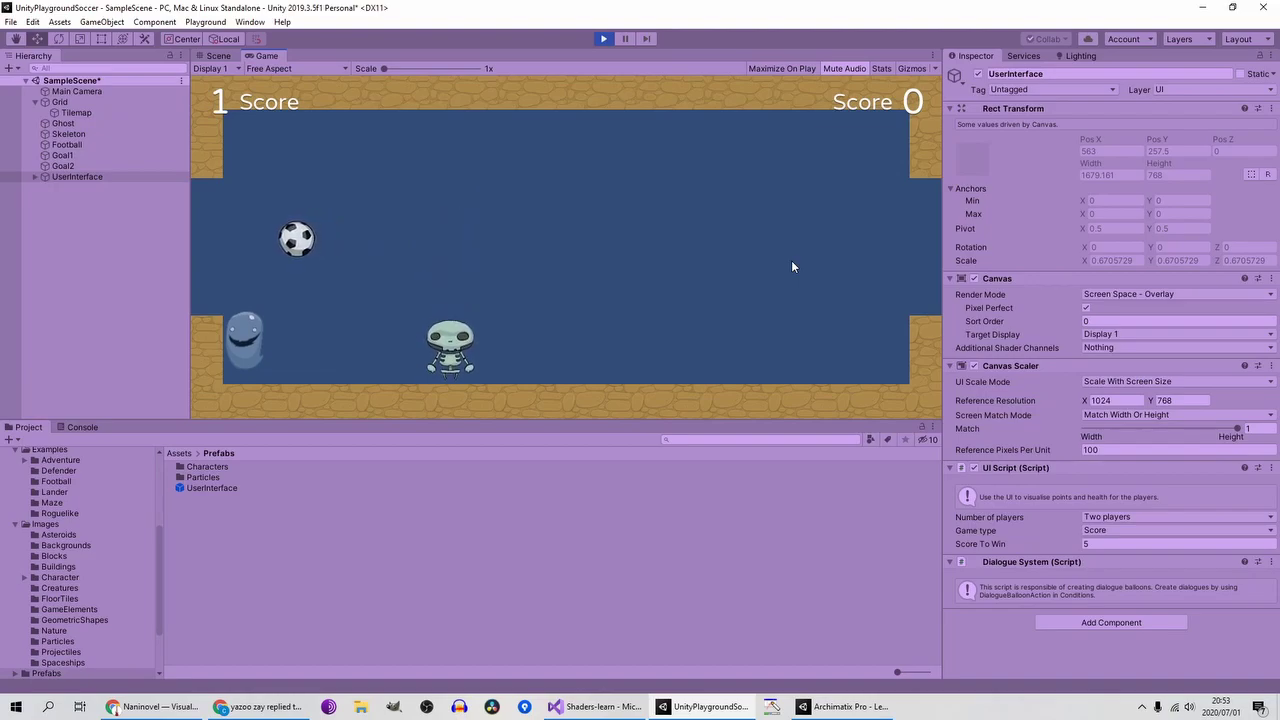
{"action": "key", "text": "Right"}
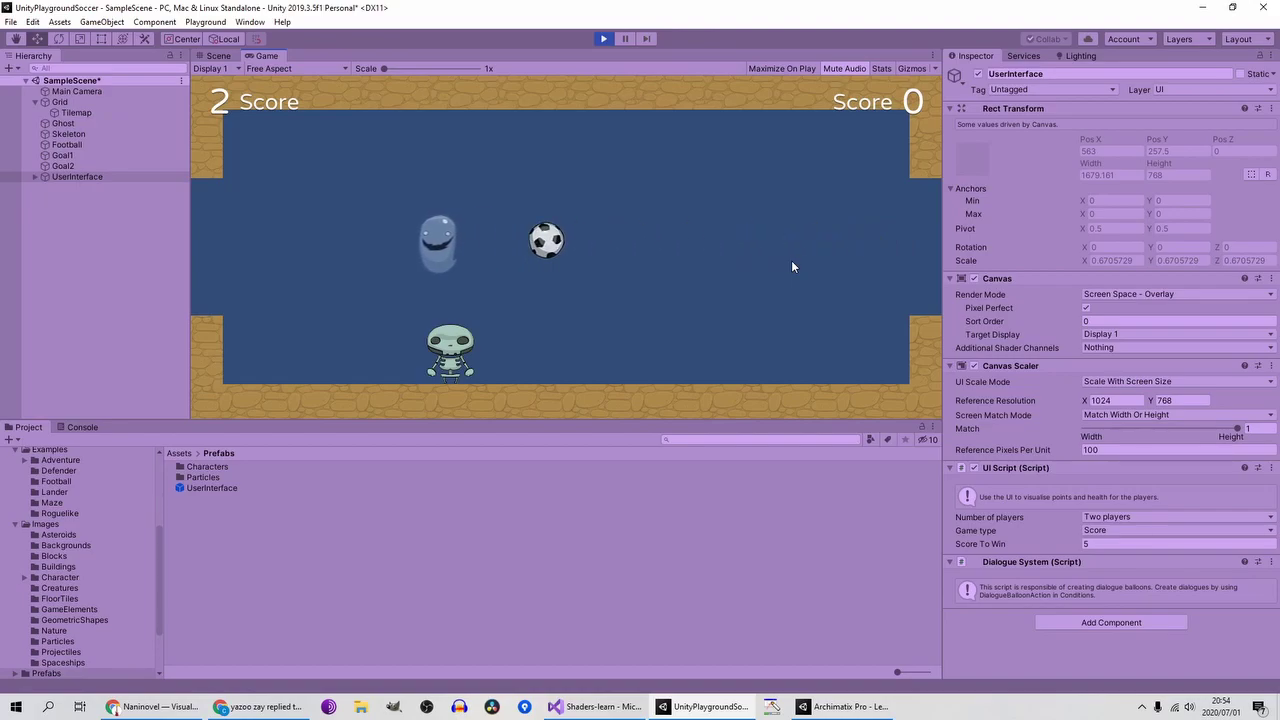
{"action": "left_click", "coordinate": [596, 38]}
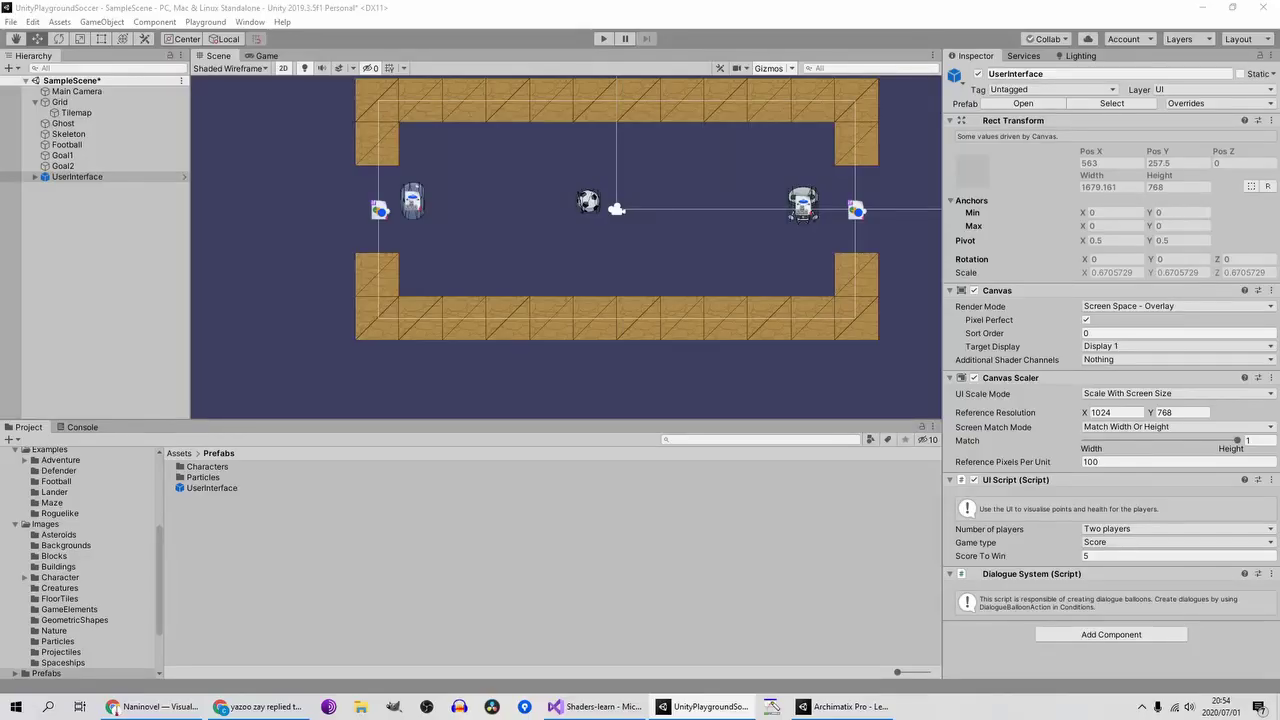
Step: Check Goal1's AddOnePoint player index and set Goal2's AddOnePoint player index to 1
{"action": "left_click", "coordinate": [66, 221]}
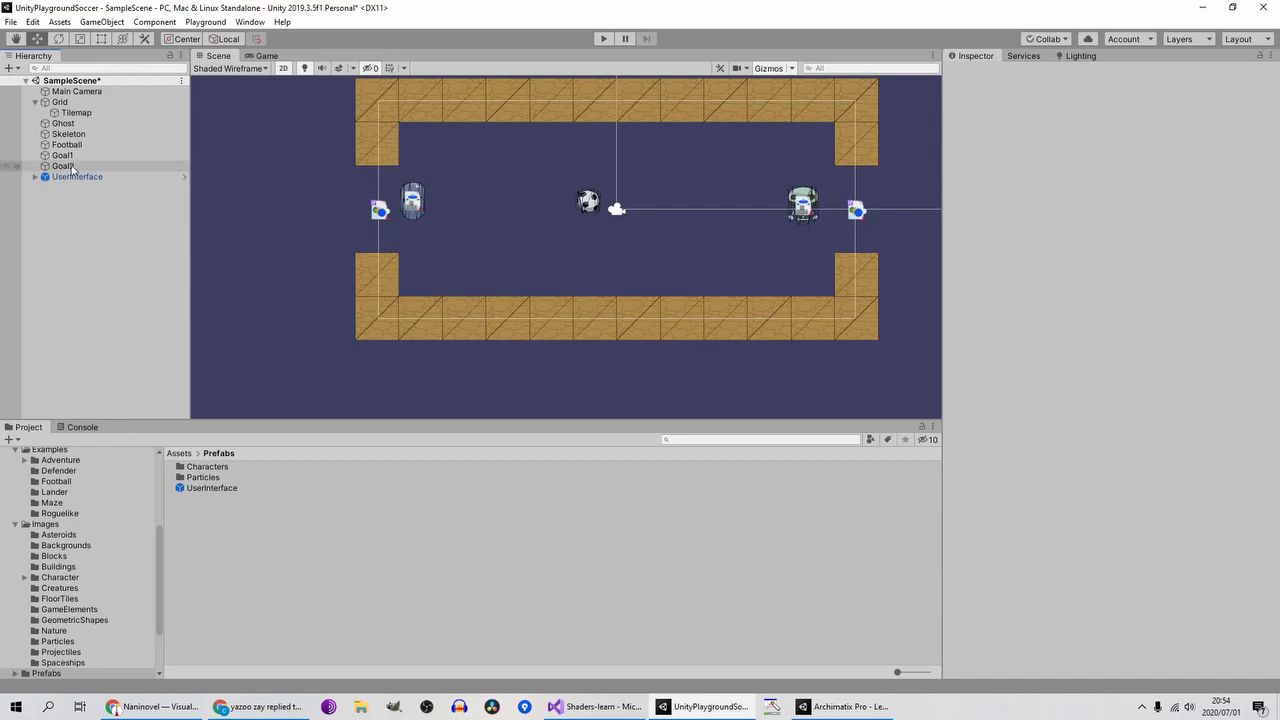
{"action": "left_click", "coordinate": [62, 155]}
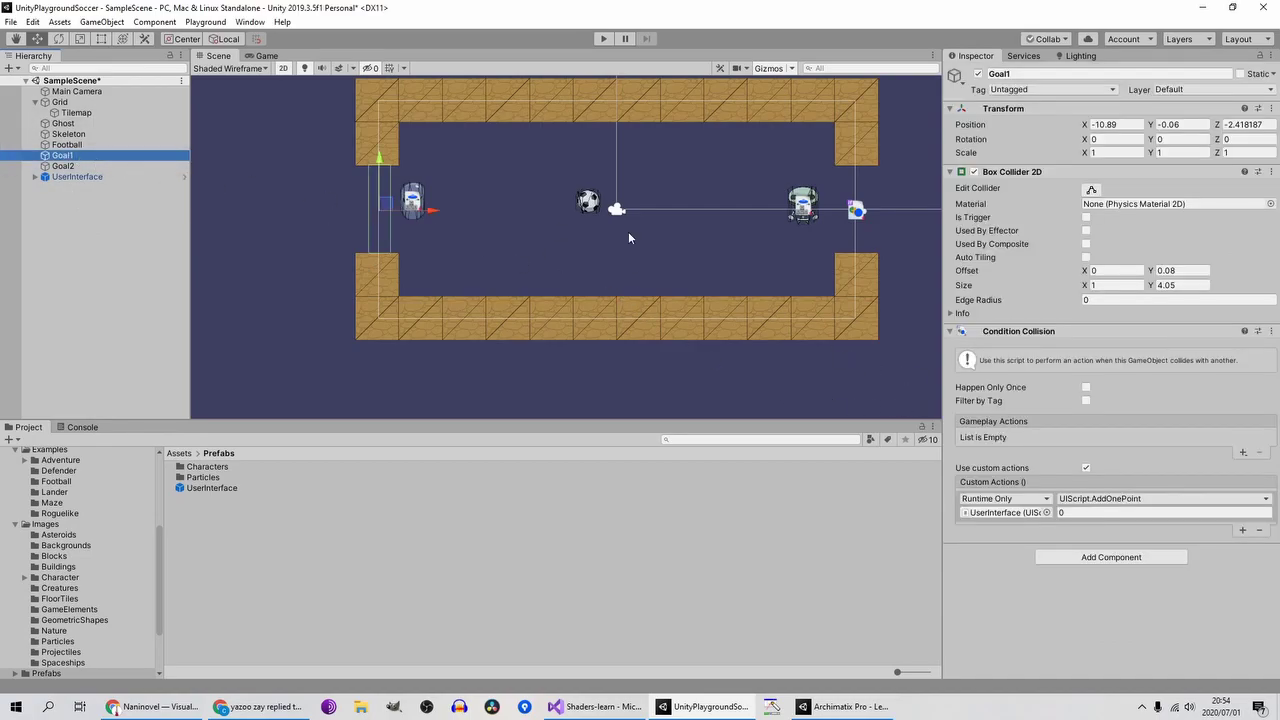
{"action": "left_click", "coordinate": [1083, 519]}
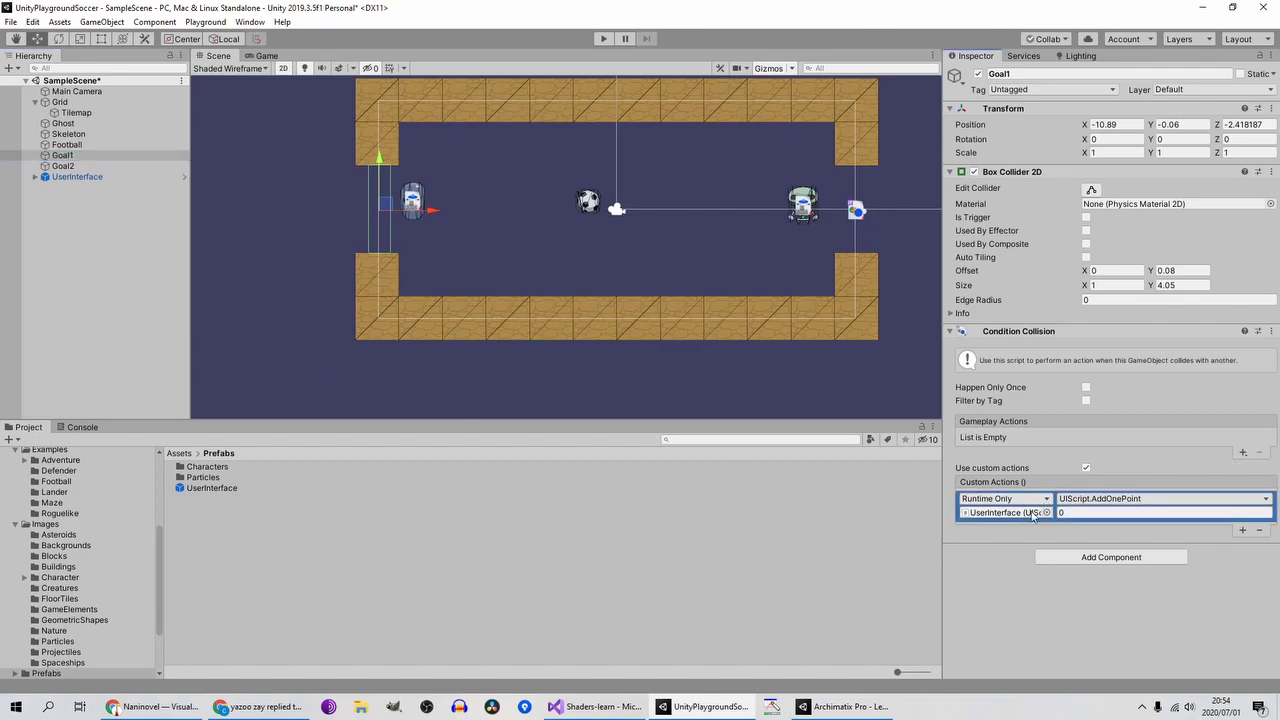
{"action": "left_click", "coordinate": [1125, 511]}
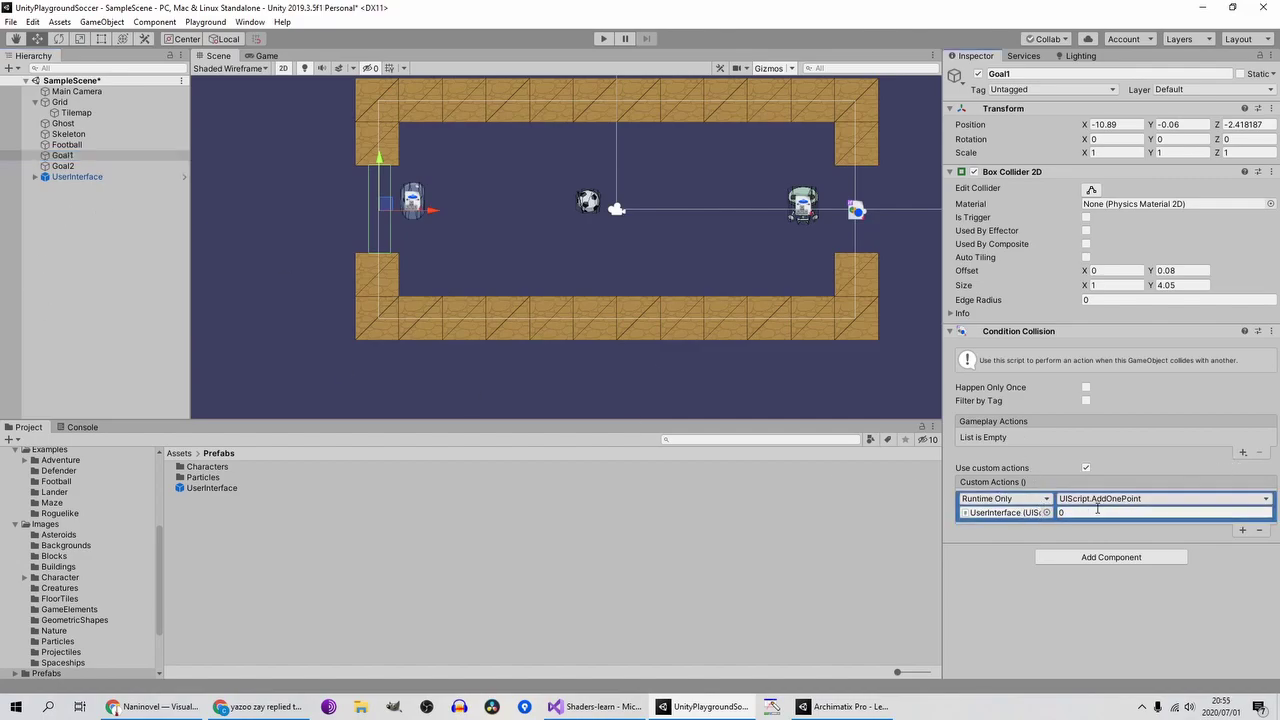
{"action": "left_click", "coordinate": [82, 168]}
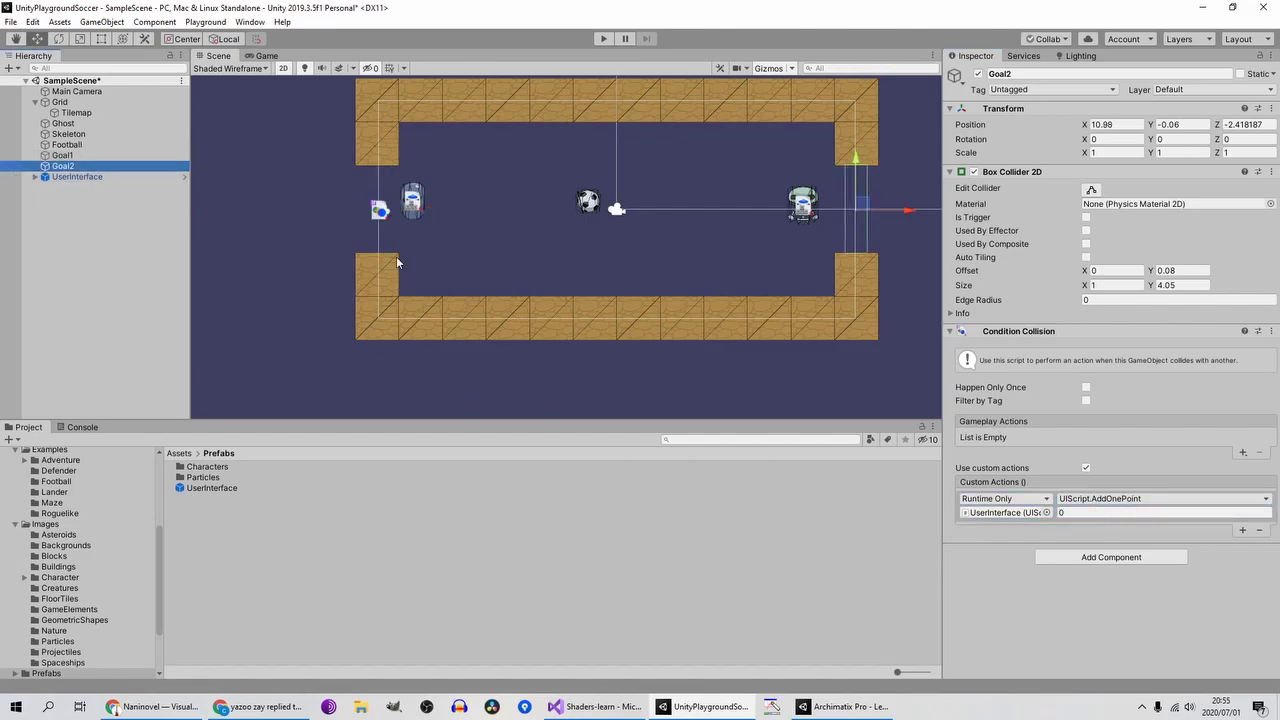
{"action": "left_click", "coordinate": [1078, 512]}
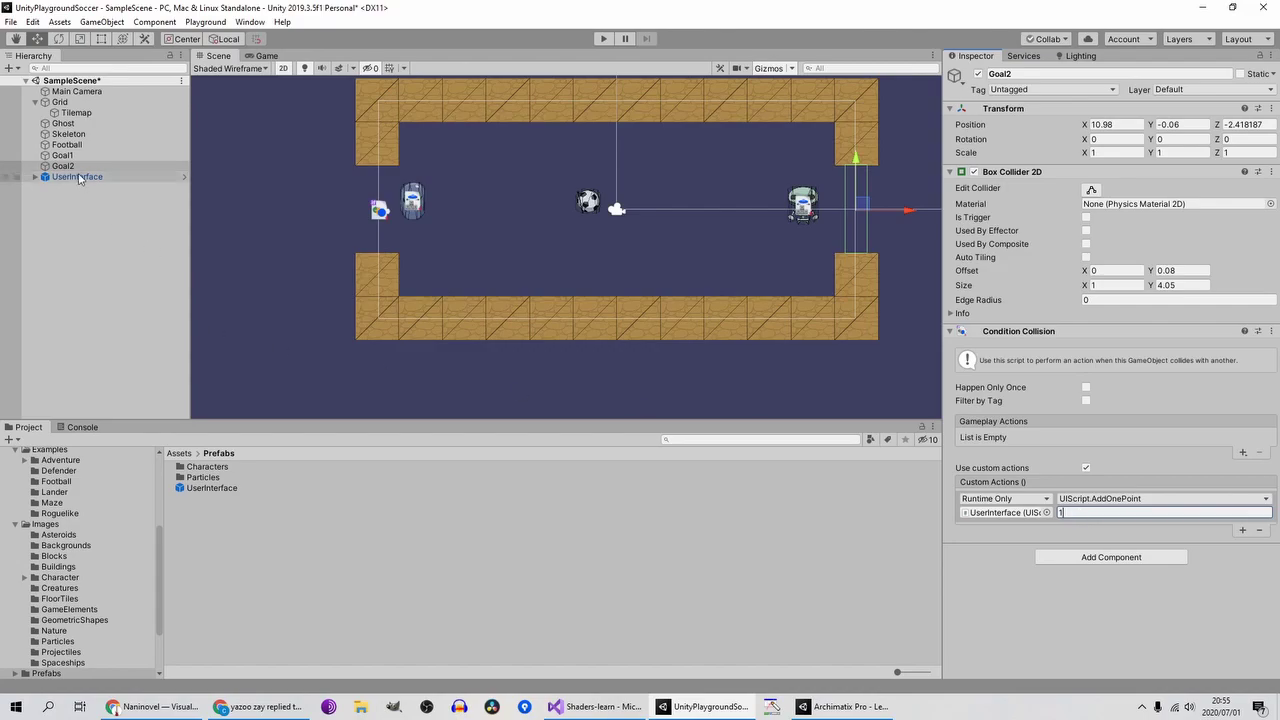
Step: Check the AddOnePoint player index on Goal1 and on Goal2
{"action": "left_click", "coordinate": [107, 158]}
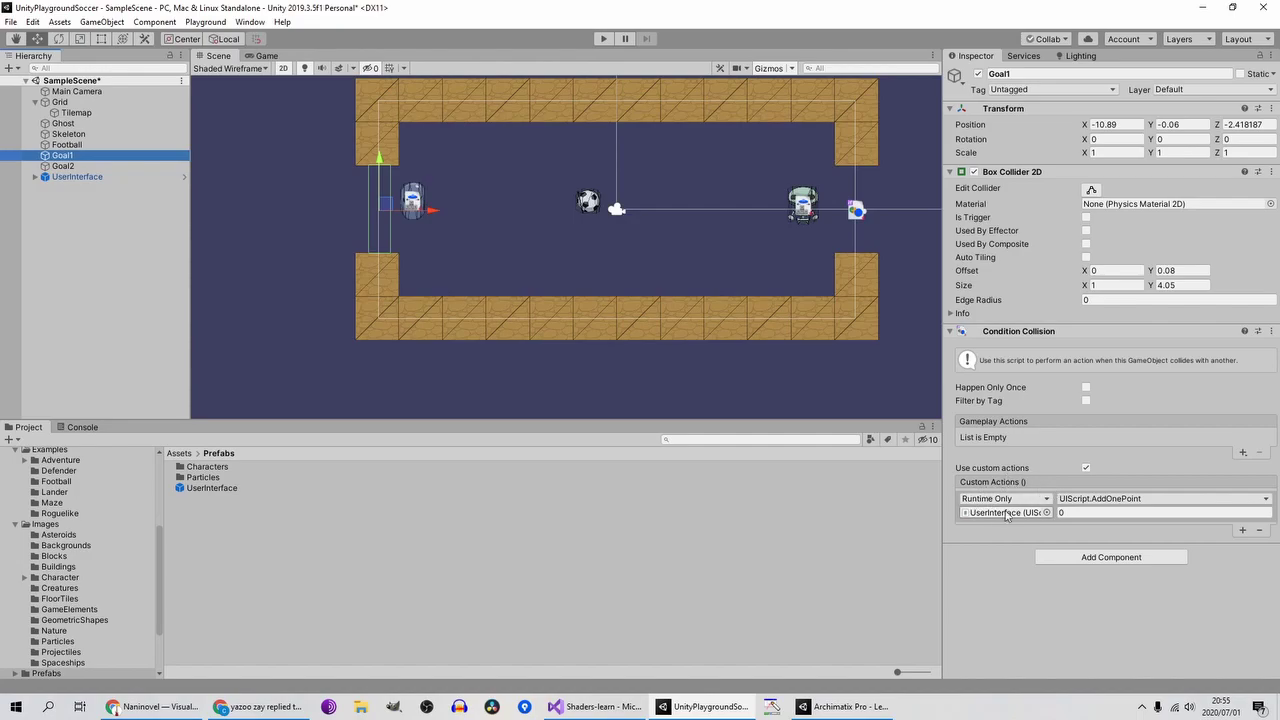
{"action": "left_click", "coordinate": [1065, 512]}
{"action": "left_click", "coordinate": [76, 166]}
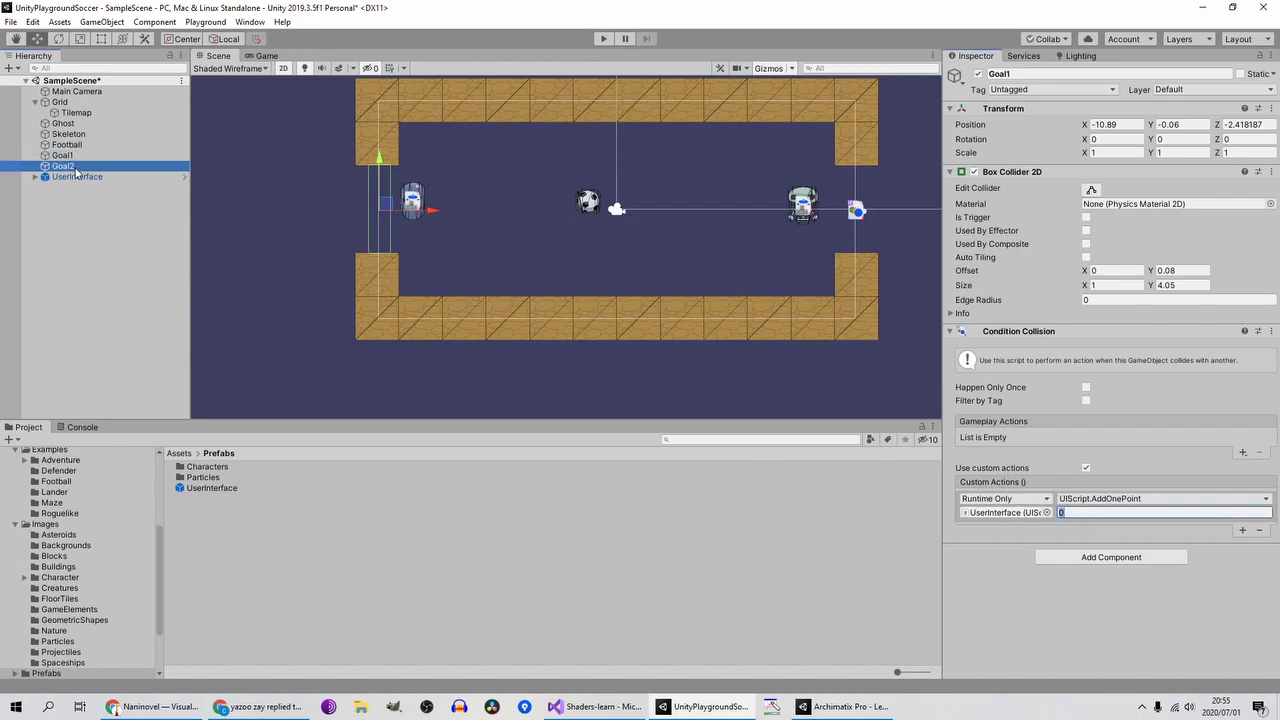
{"action": "left_click", "coordinate": [1062, 512]}
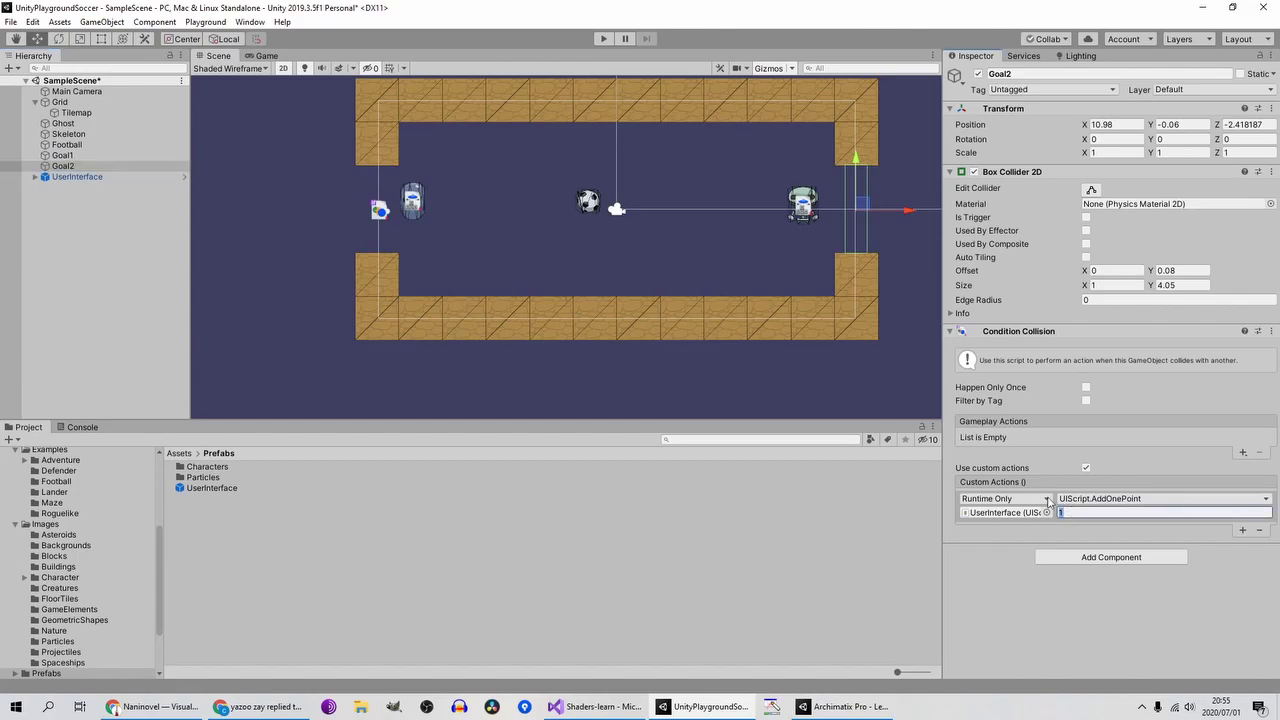
Step: Play-test the two-player scoring by sending the football into both goals with the Ghost and Skeleton, and stop the game
{"action": "left_click", "coordinate": [603, 38]}
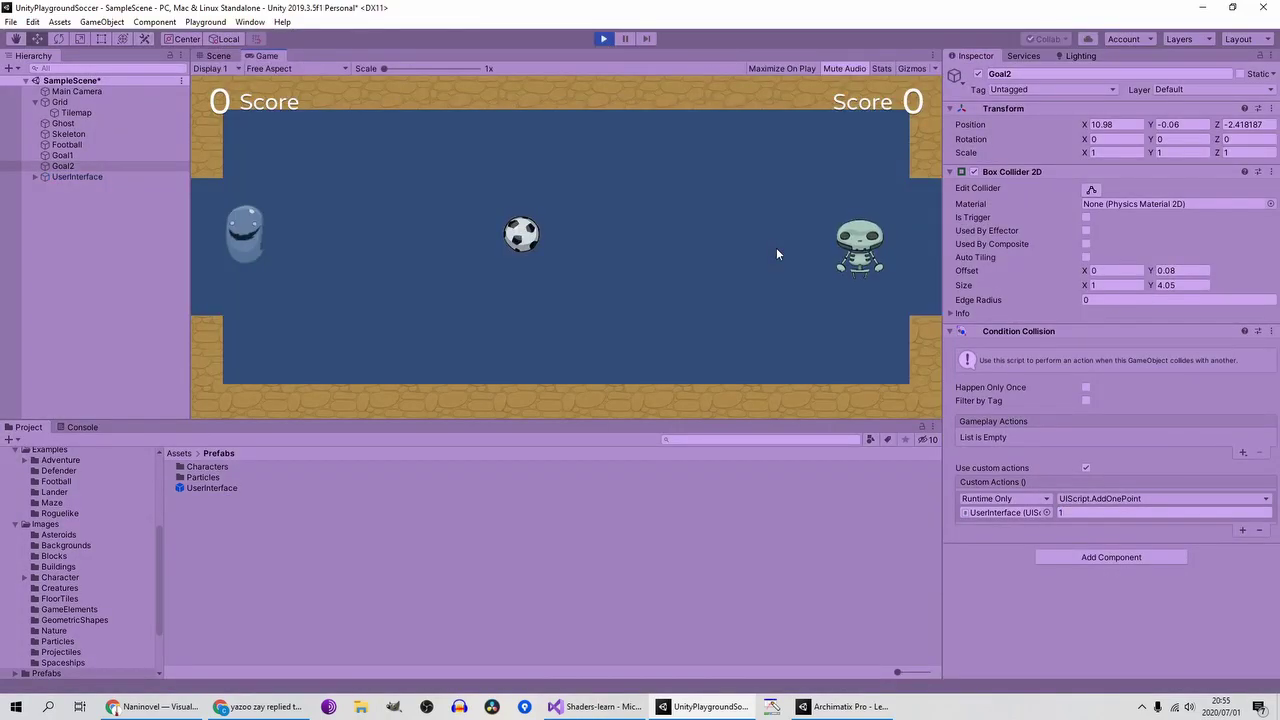
{"action": "key", "text": "Right"}
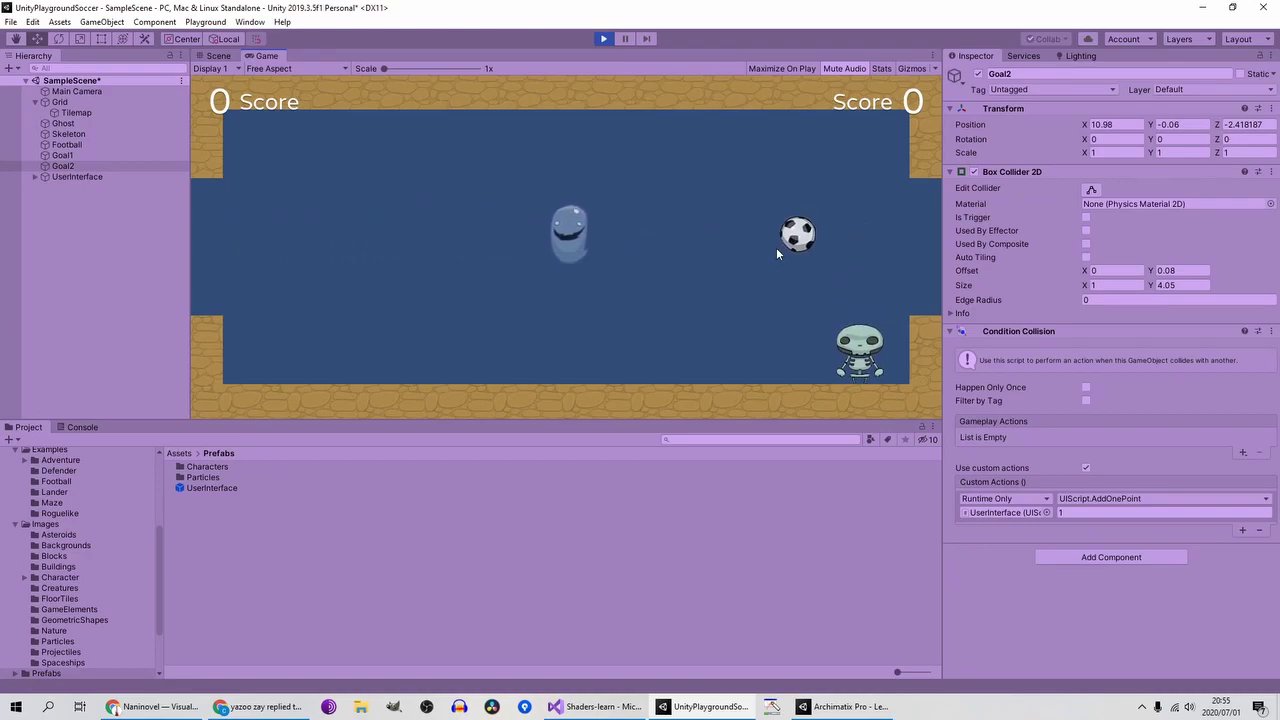
{"action": "key", "text": "Left"}
{"action": "key", "text": "Down"}
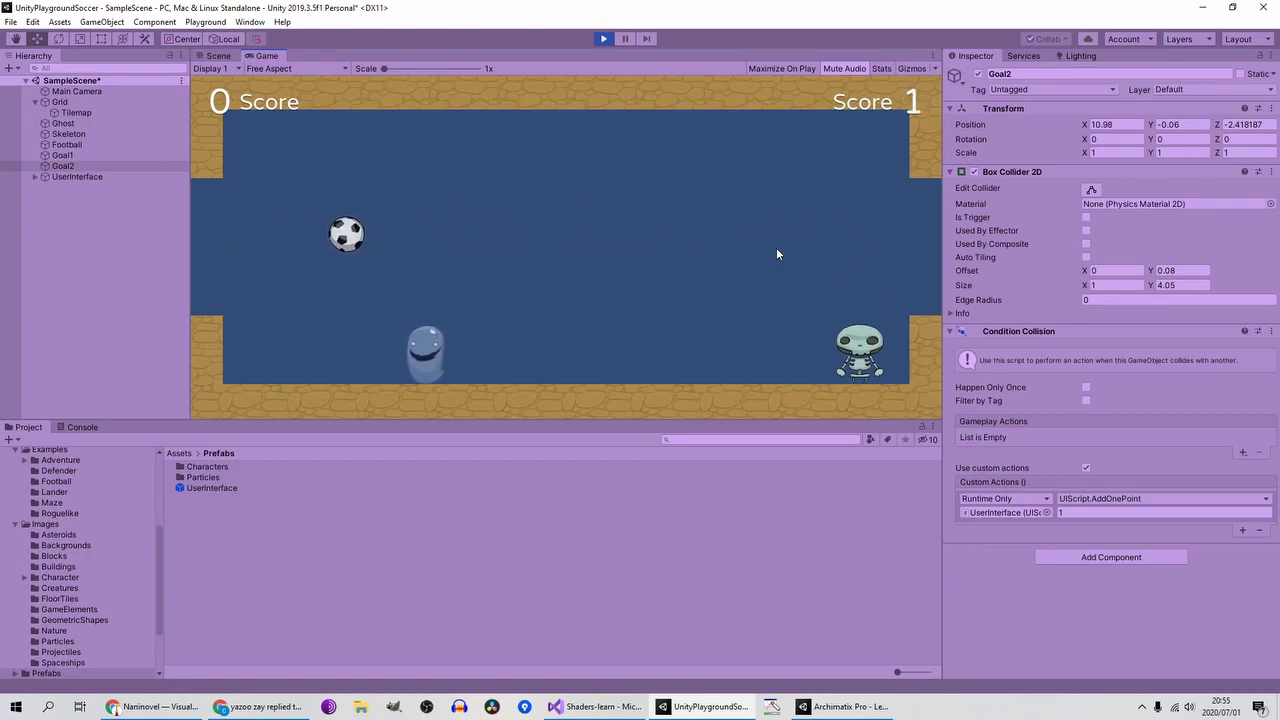
{"action": "key", "text": "w"}
{"action": "key", "text": "Up"}
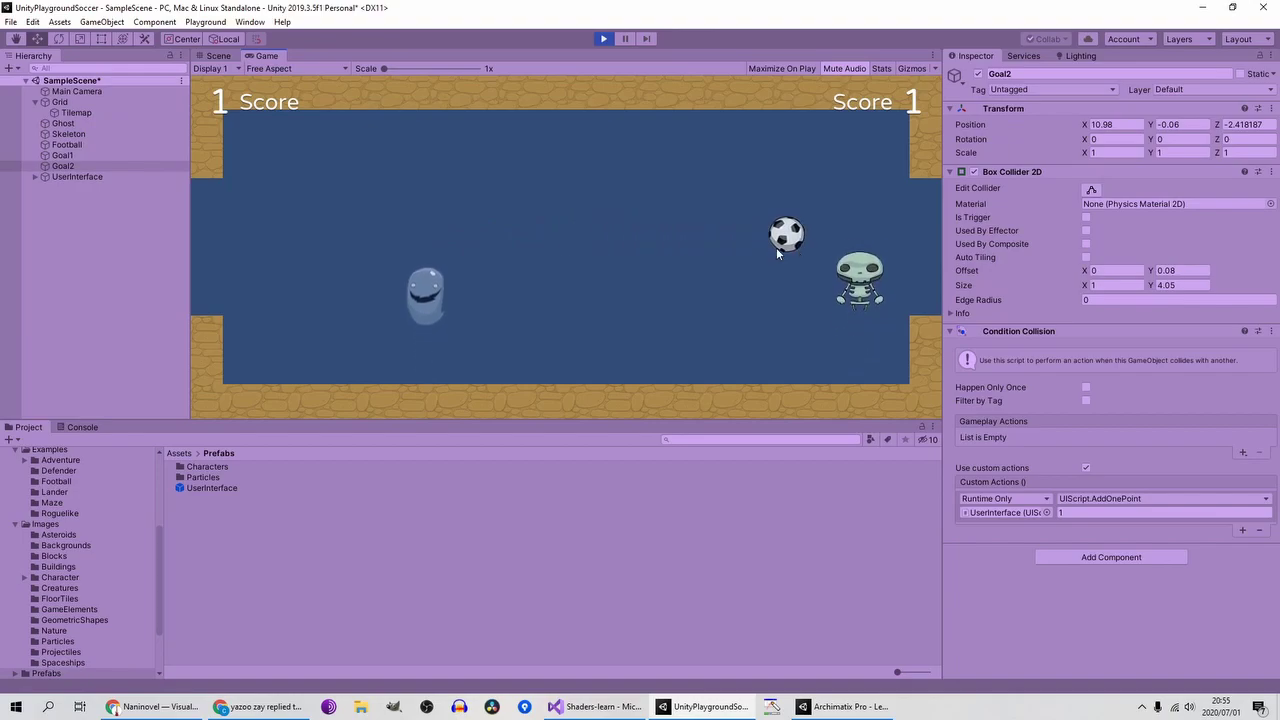
{"action": "key", "text": "s"}
{"action": "key", "text": "Down"}
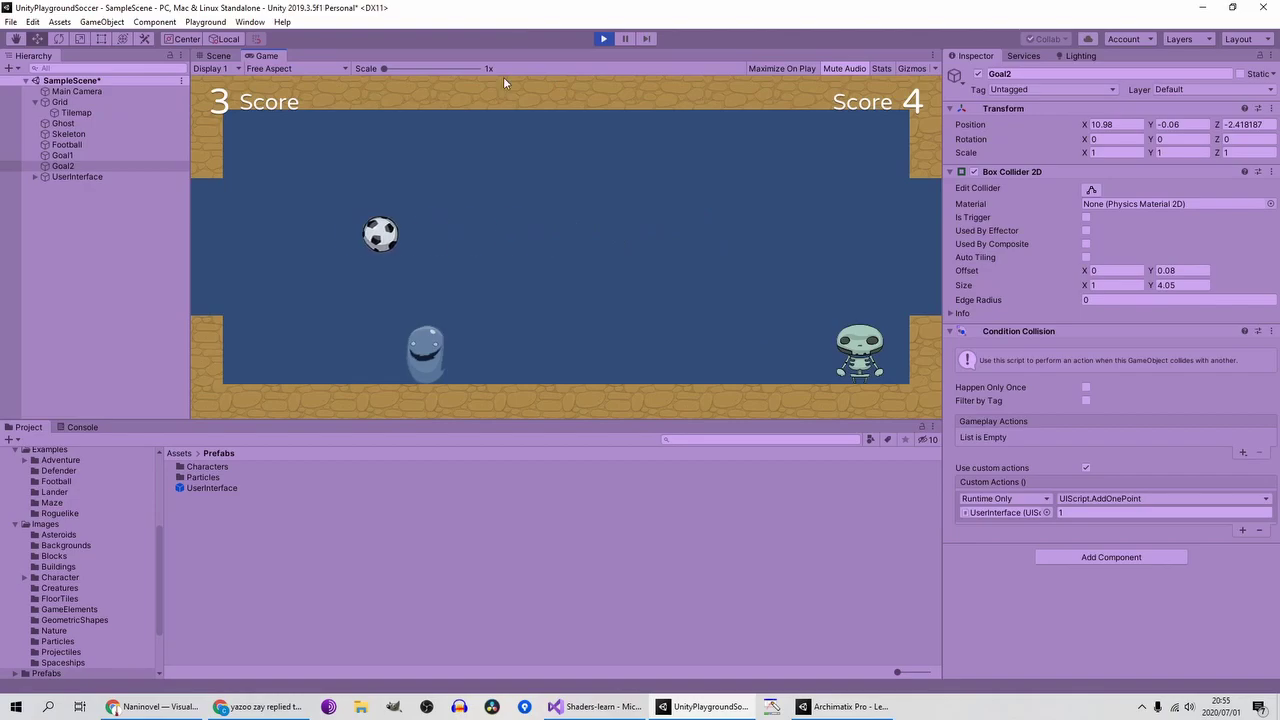
{"action": "key", "text": "Up"}
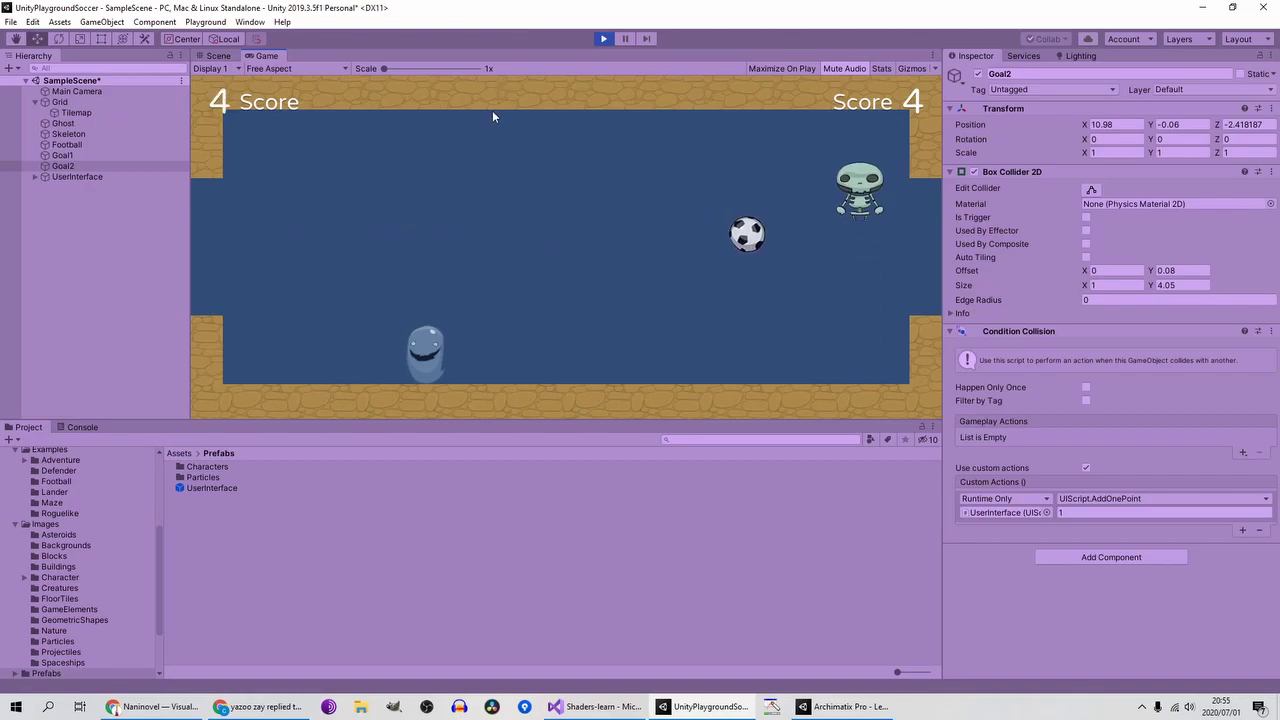
{"action": "left_click", "coordinate": [603, 39]}
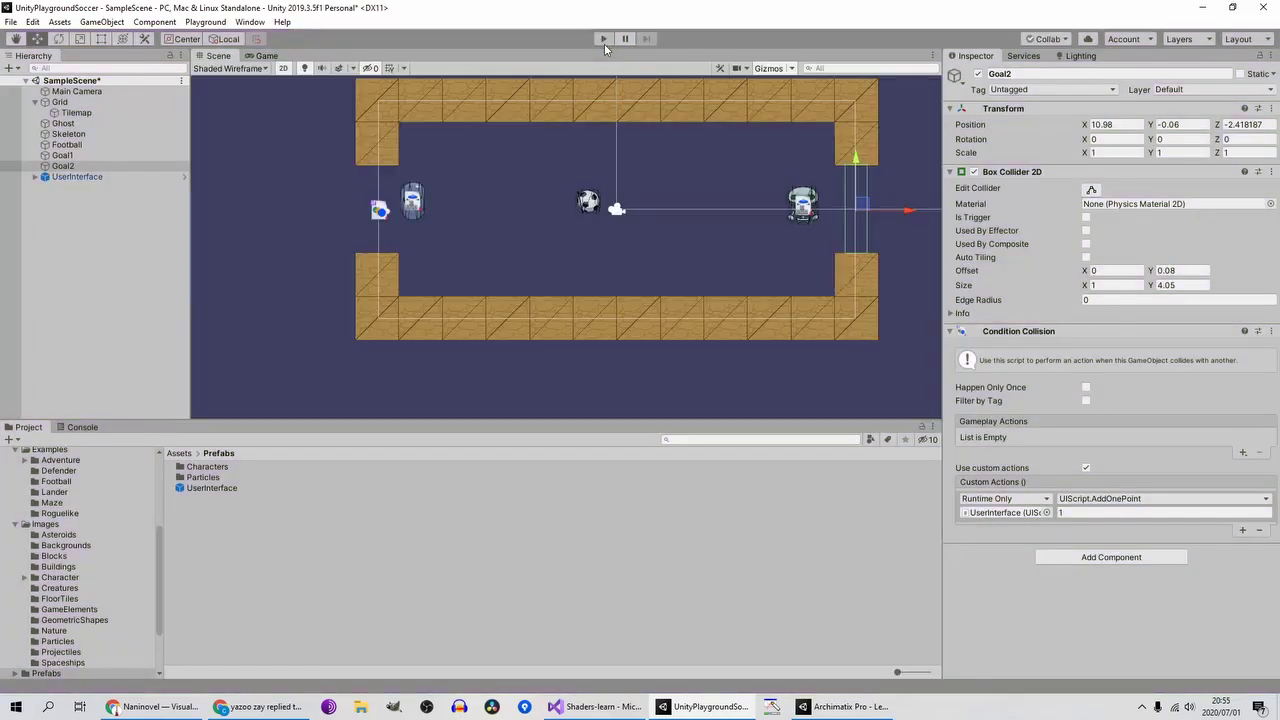
Step: Play-test which player scores when the Skeleton pushes the football into the Ghost's goal, and stop the game
{"action": "left_click", "coordinate": [605, 39]}
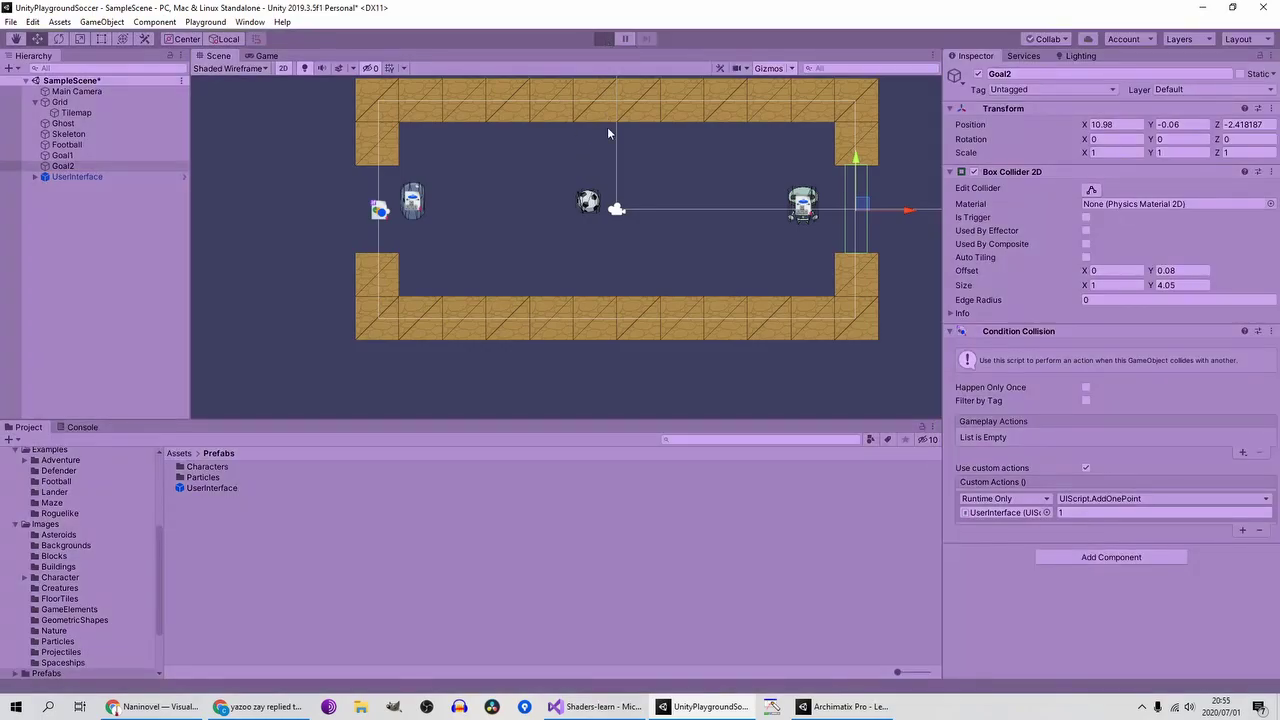
{"action": "key", "text": "s"}
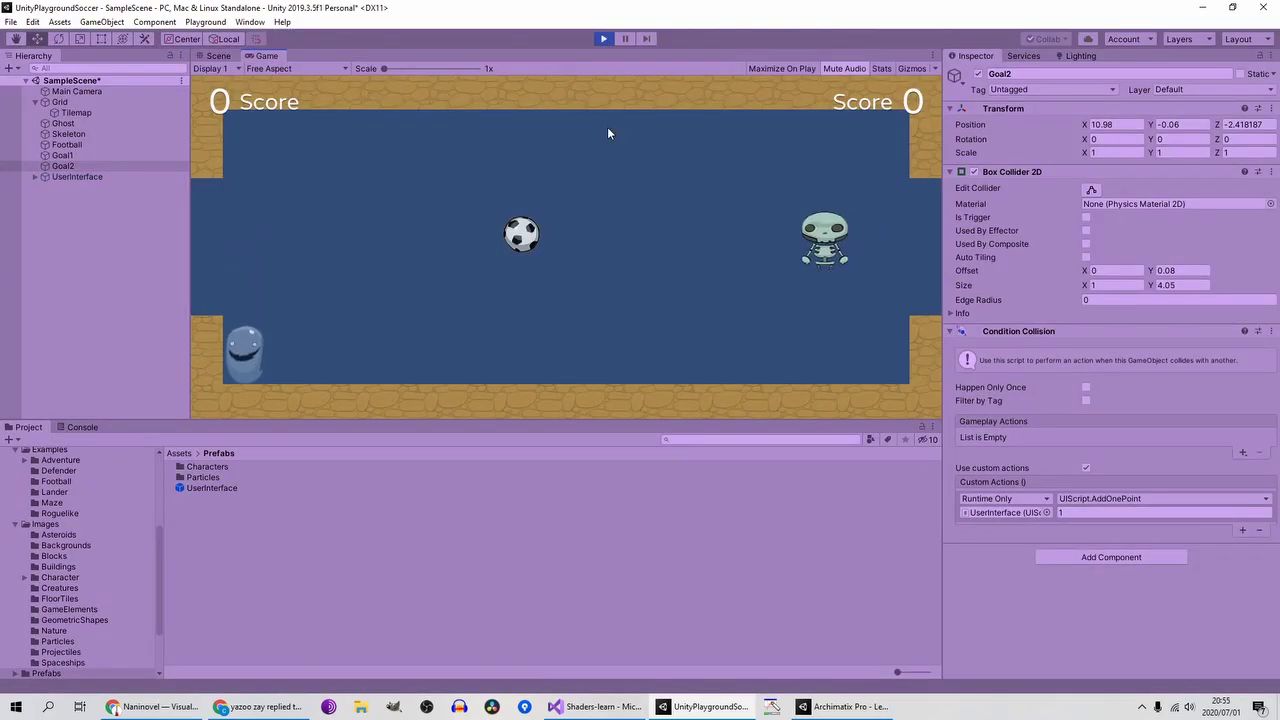
{"action": "key", "text": "Left"}
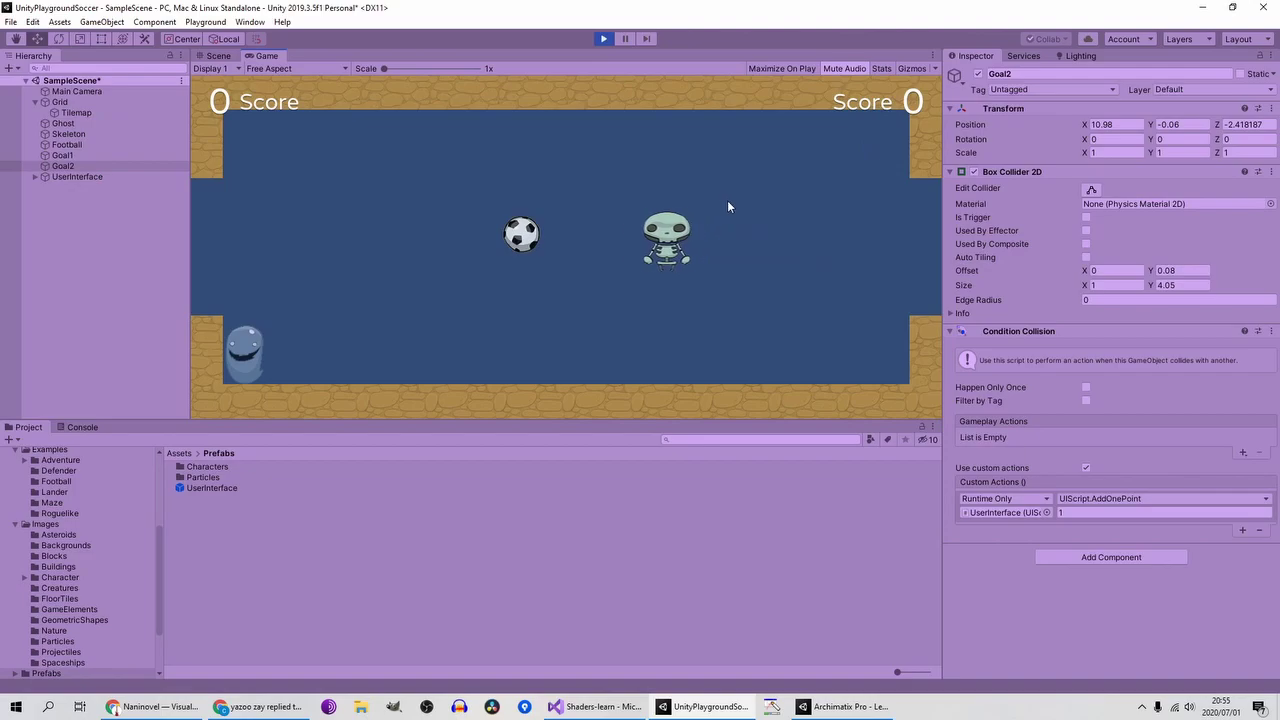
{"action": "key", "text": "Left"}
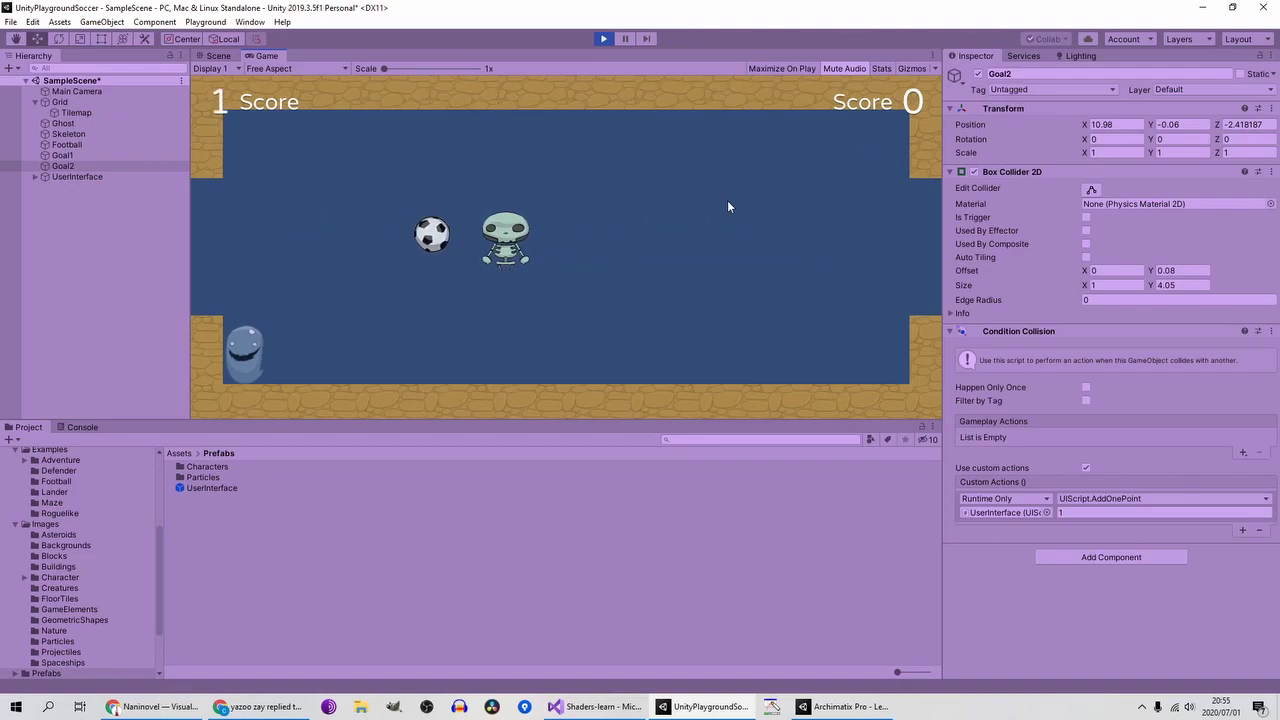
{"action": "left_click", "coordinate": [604, 39]}
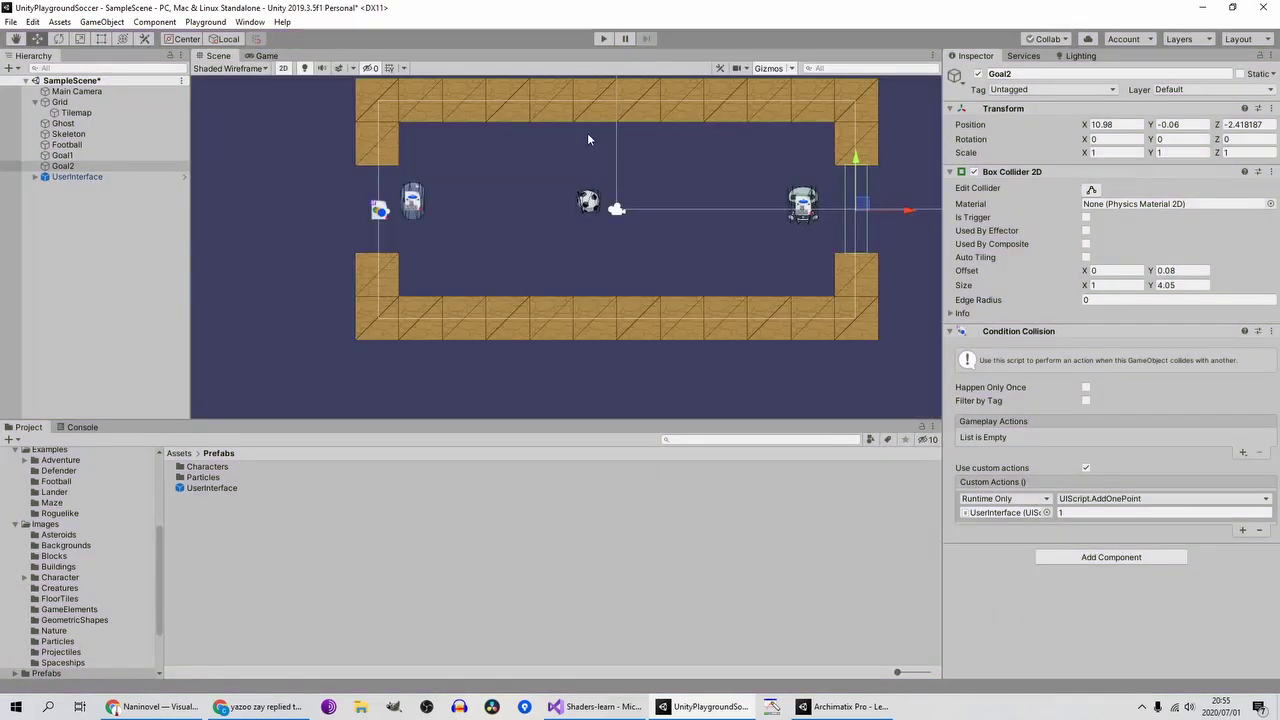
Step: Swap the AddOnePoint player indexes by setting Goal1's to 1 and Goal2's to 0
{"action": "left_click", "coordinate": [60, 156]}
{"action": "left_click", "coordinate": [1100, 512]}
{"action": "type", "text": "1"}
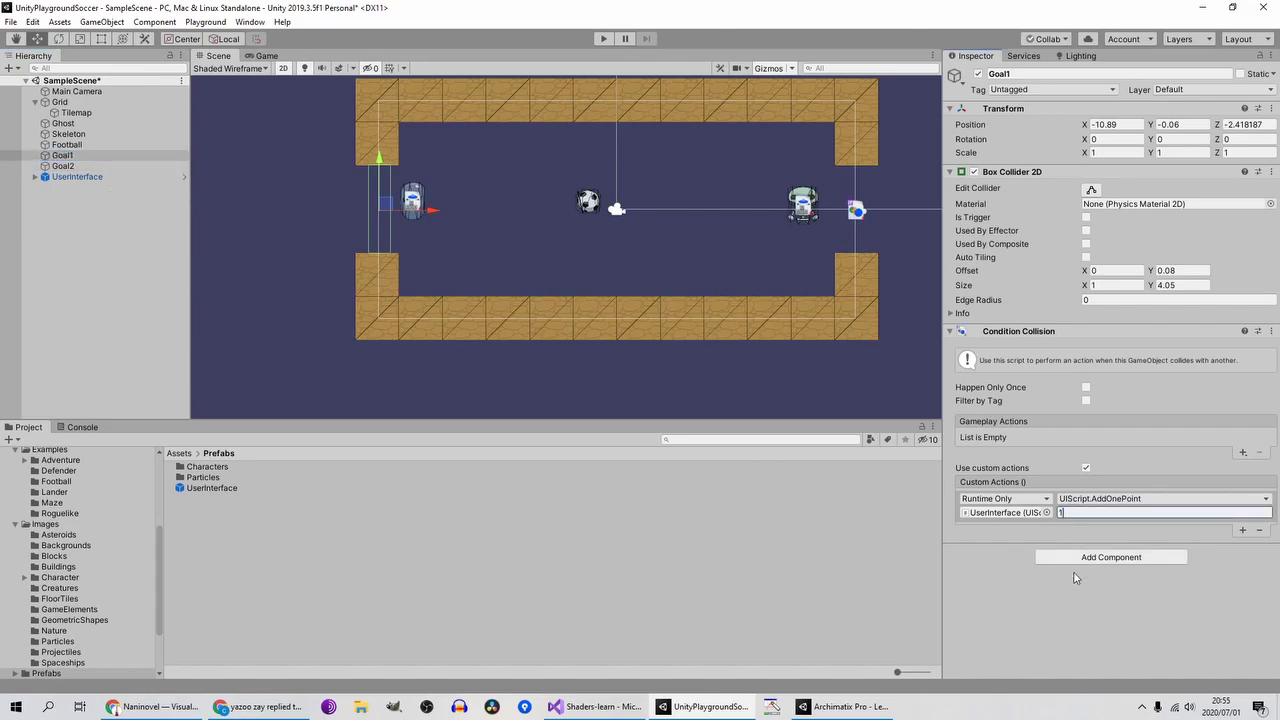
{"action": "left_click", "coordinate": [62, 166]}
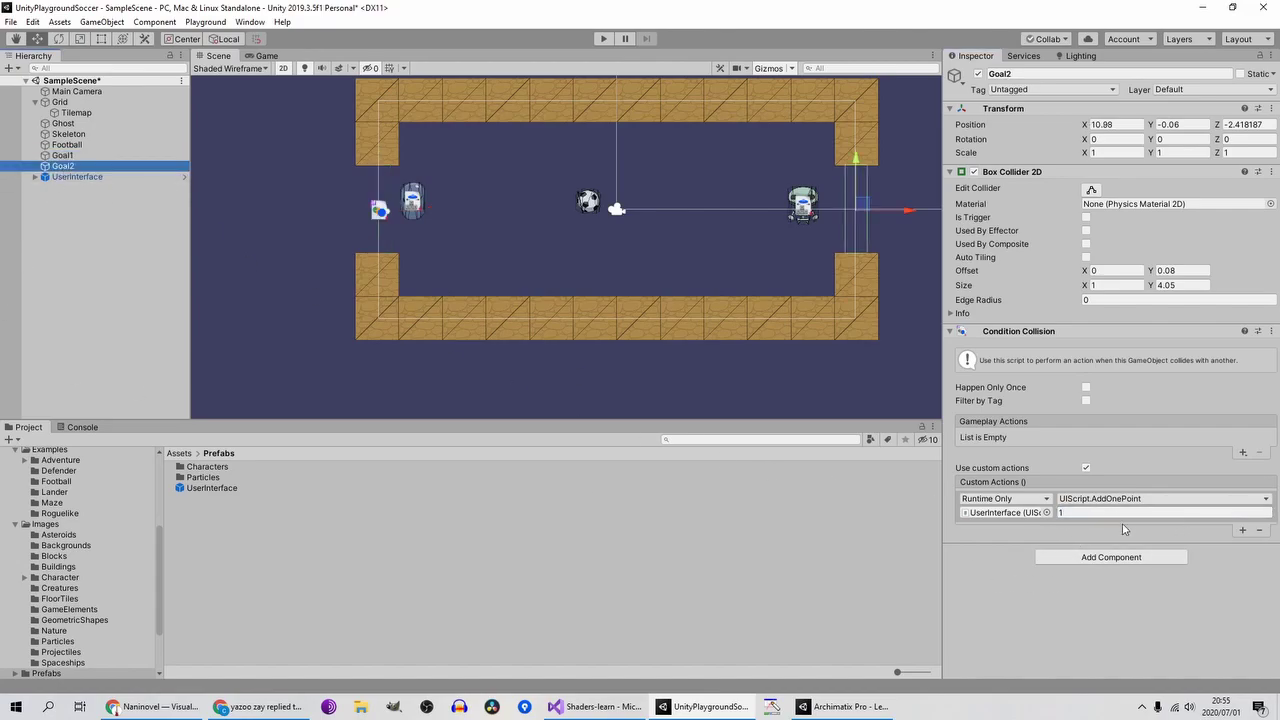
{"action": "left_click", "coordinate": [1094, 513]}
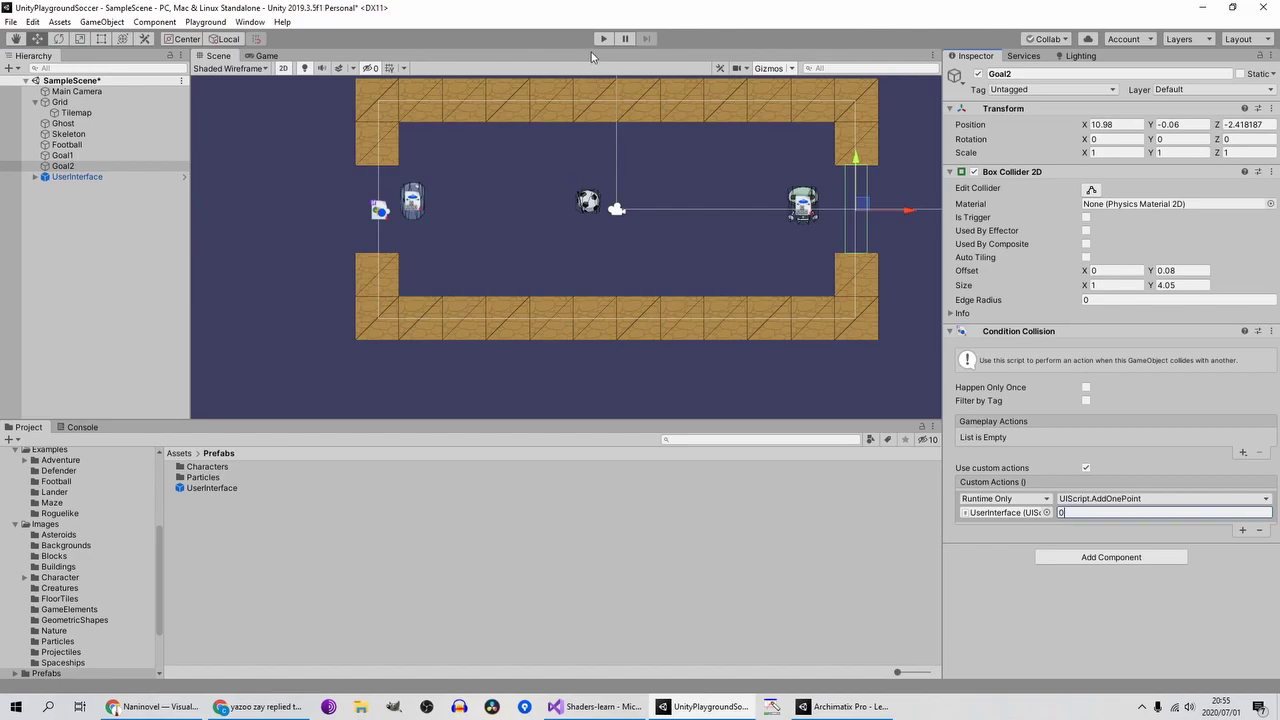
Step: Start the game and test Goal1's scoring by pushing the football into the Ghost's goal with the Skeleton
{"action": "left_click", "coordinate": [603, 38]}
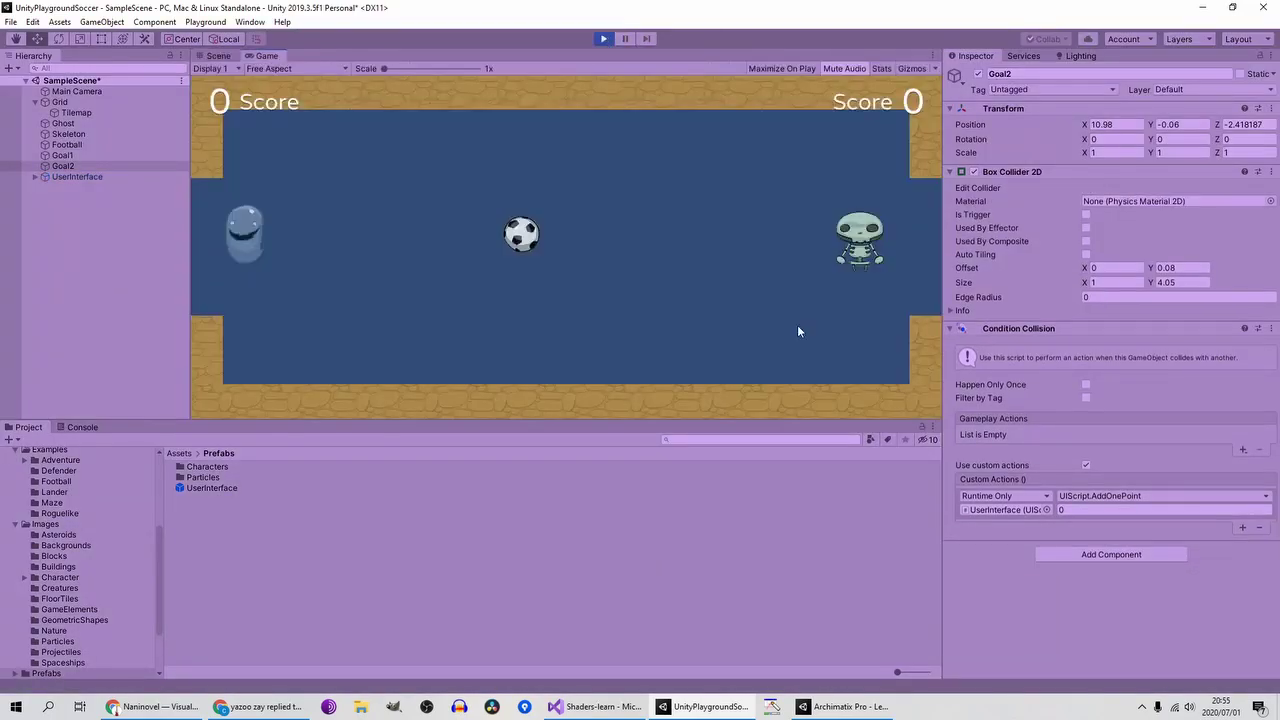
{"action": "key", "text": "s"}
{"action": "key", "text": "Up"}
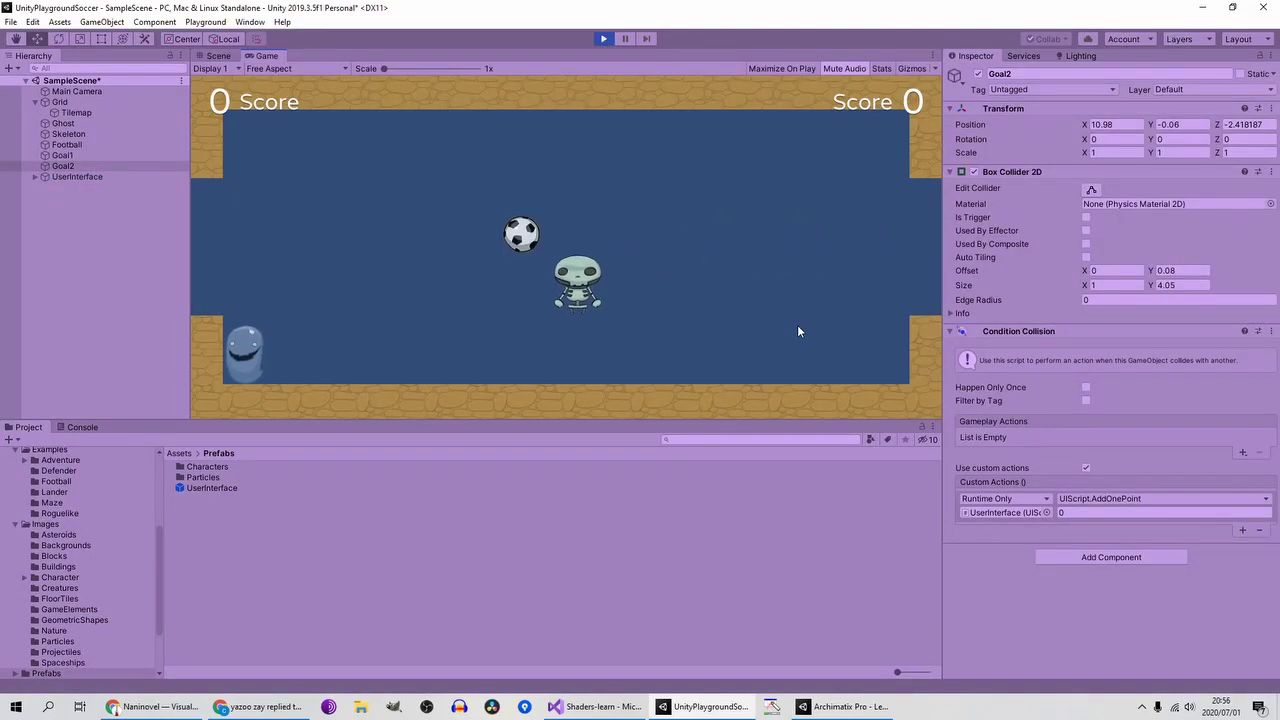
{"action": "key", "text": "Left"}
{"action": "key", "text": "Right"}
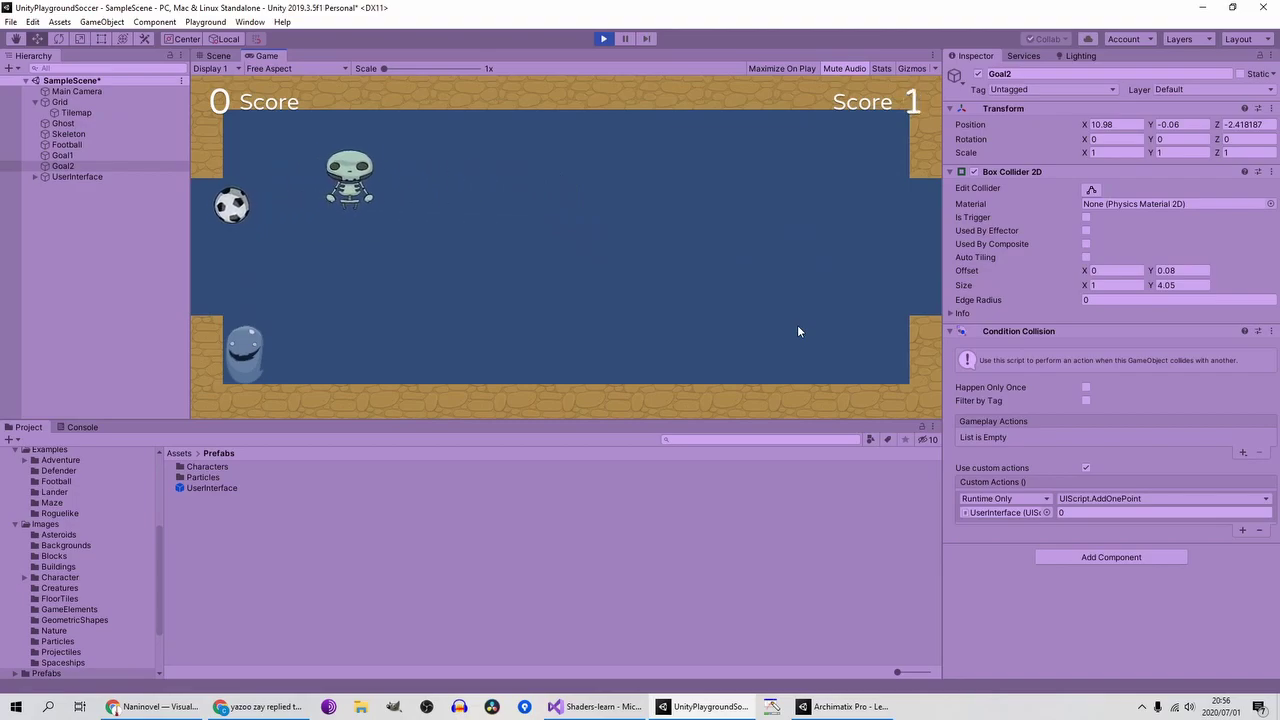
{"action": "key", "text": "Down"}
{"action": "key", "text": "Left"}
{"action": "key", "text": "Up"}
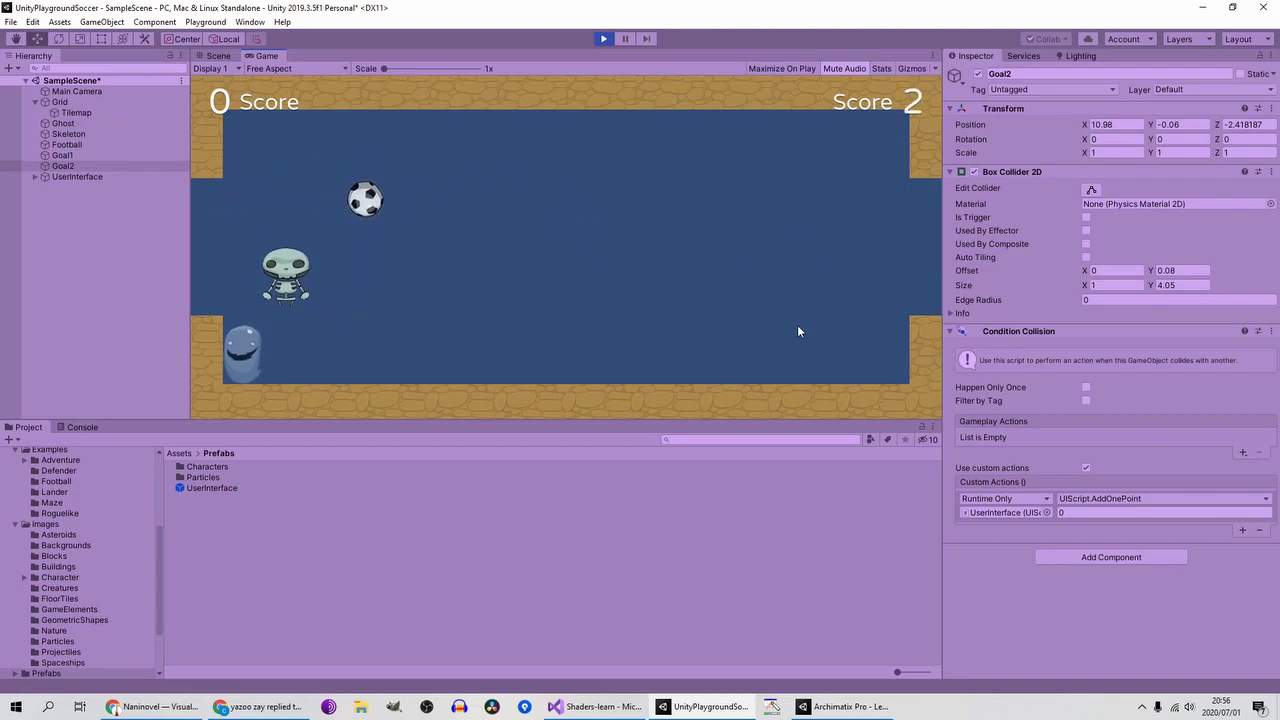
Step: Test Goal2's scoring by moving the football across the field into the Skeleton's own goal
{"action": "key", "text": "Right"}
{"action": "key", "text": "Left"}
{"action": "key", "text": "Right"}
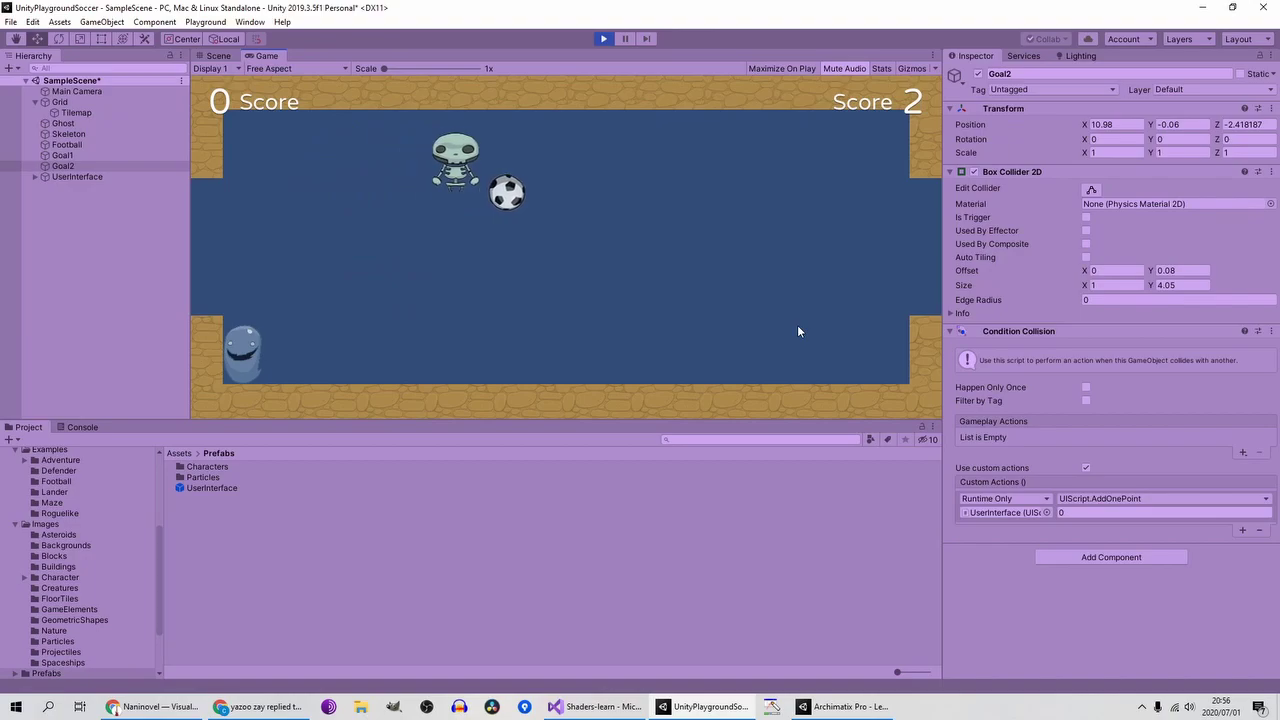
{"action": "key", "text": "Down"}
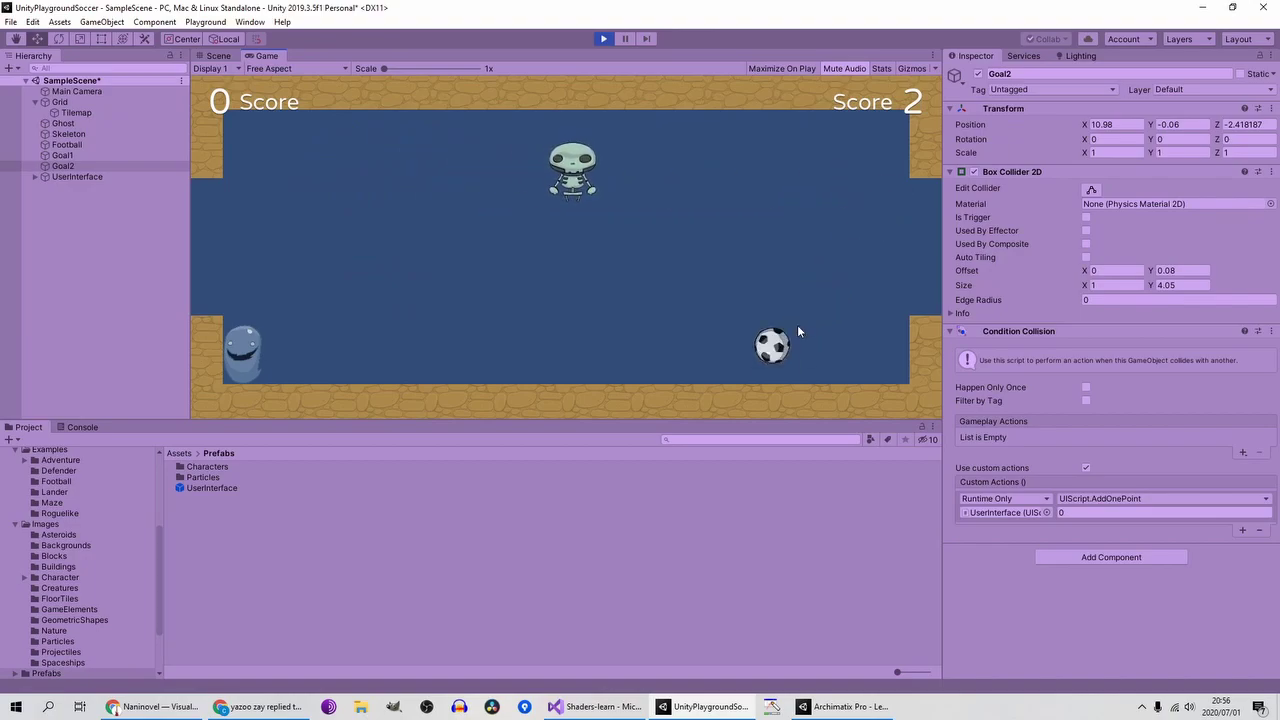
{"action": "key", "text": "Up"}
{"action": "key", "text": "Right"}
{"action": "key", "text": "Right"}
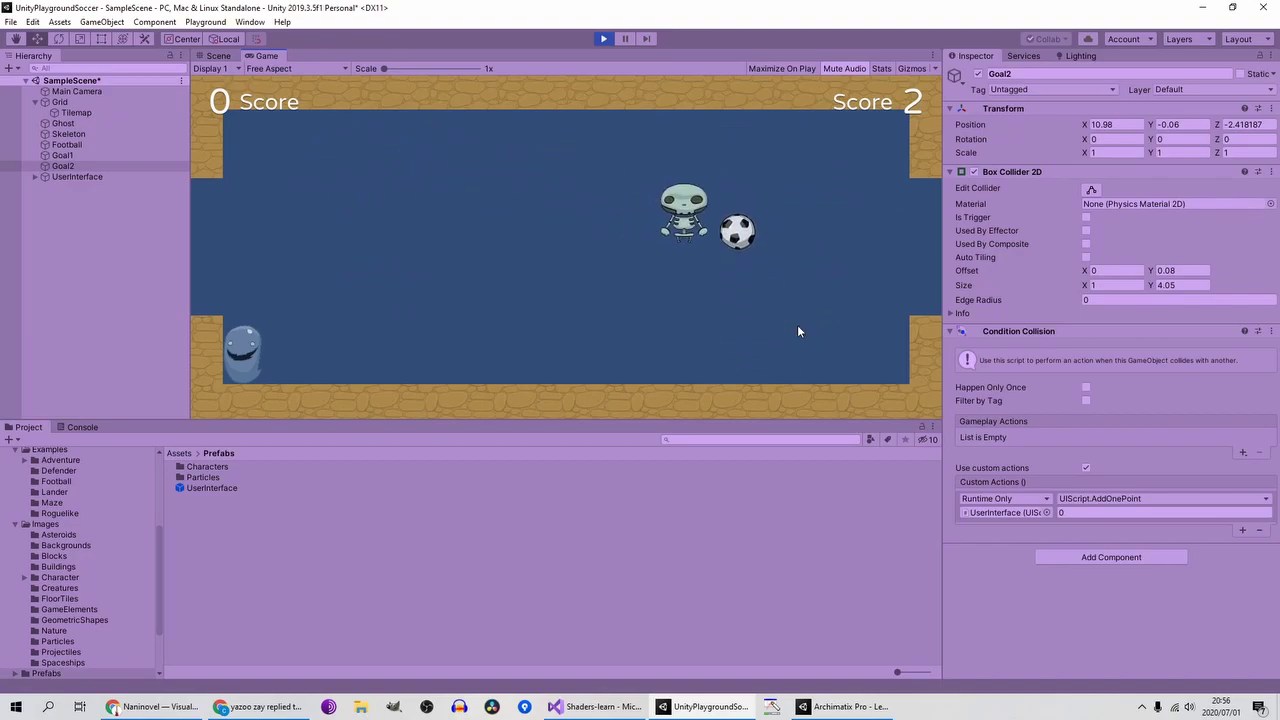
{"action": "key", "text": "Down"}
{"action": "key", "text": "Up"}
{"action": "key", "text": "Up"}
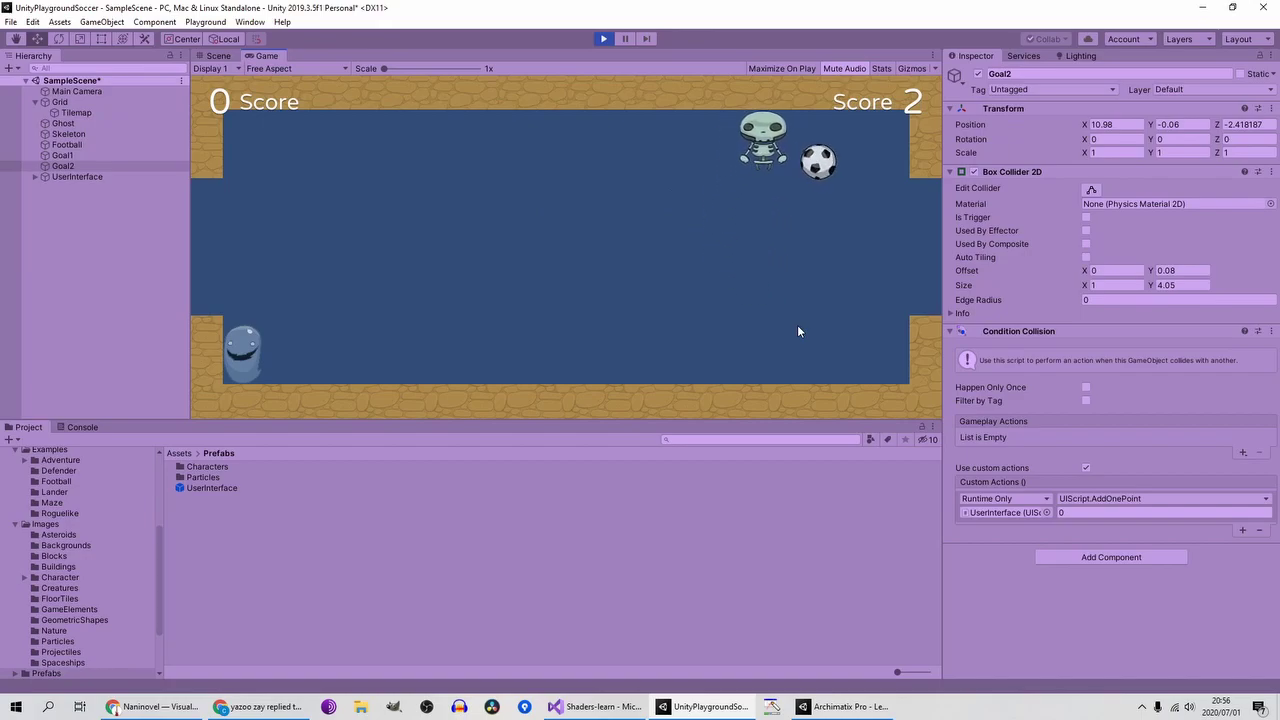
{"action": "key", "text": "Right"}
{"action": "key", "text": "Left"}
{"action": "key", "text": "Right"}
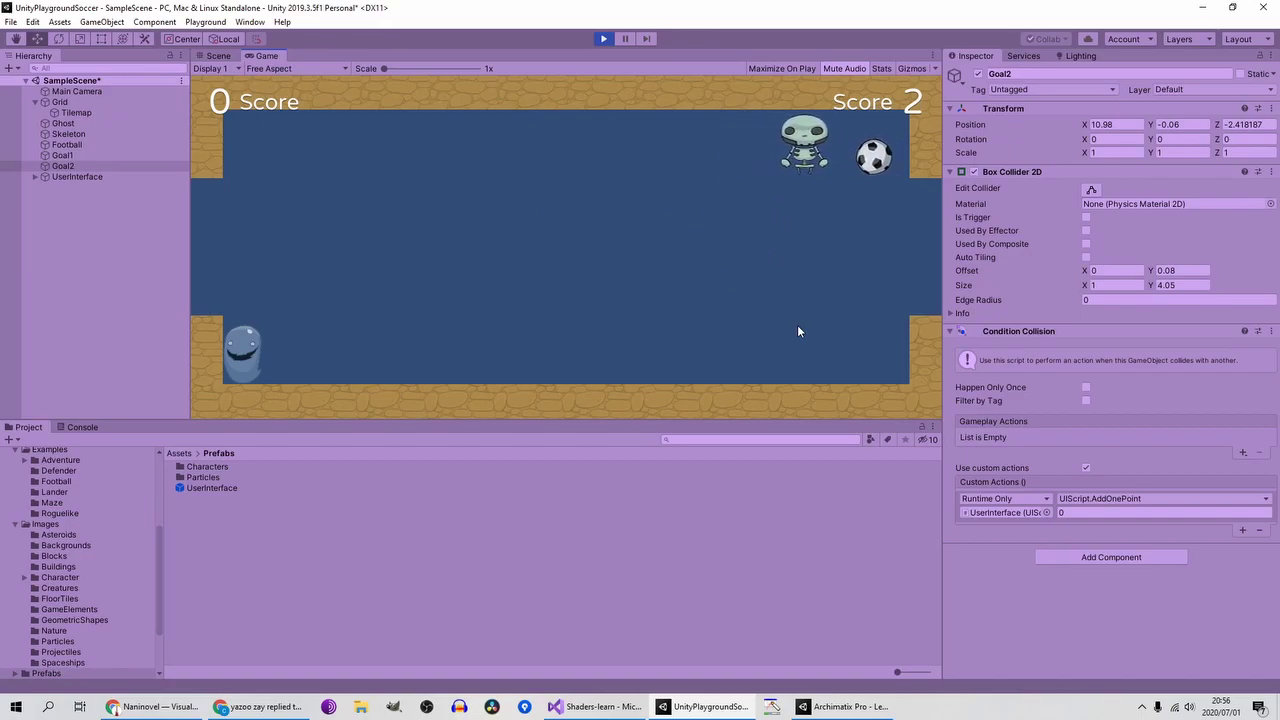
{"action": "key", "text": "Left"}
{"action": "key", "text": "Down"}
{"action": "key", "text": "Right"}
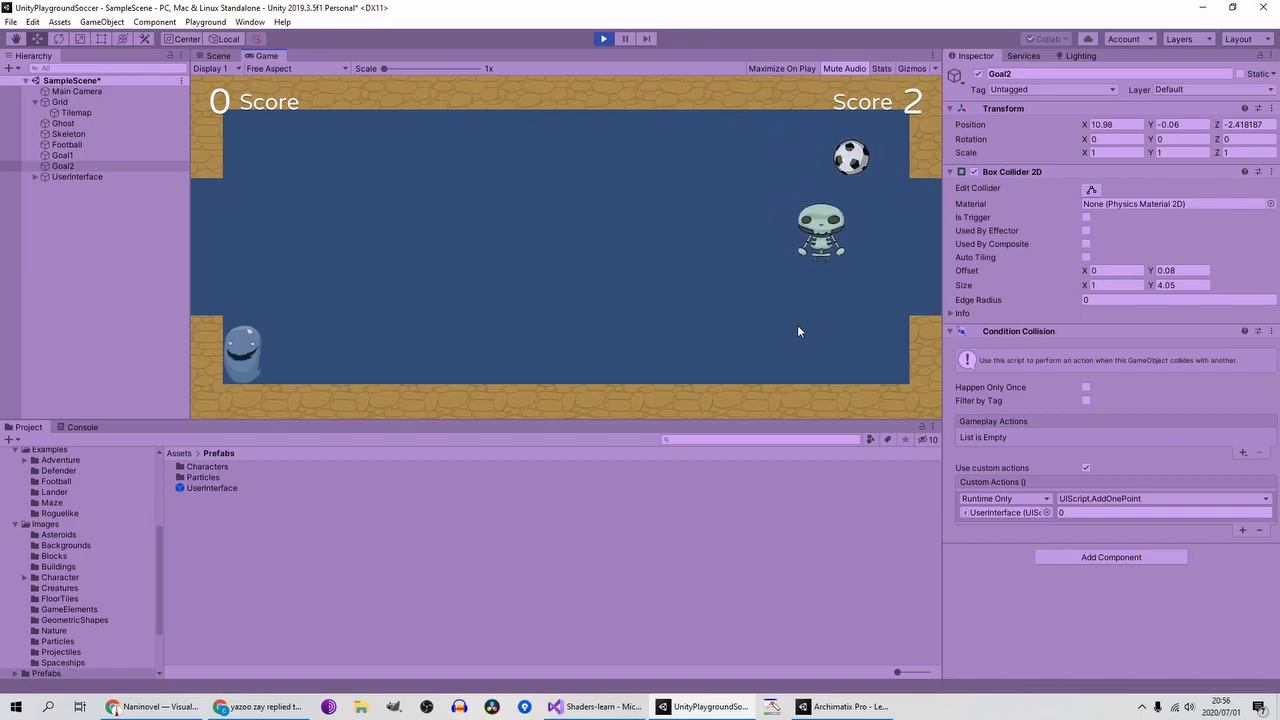
{"action": "key", "text": "Up"}
{"action": "key", "text": "Down"}
{"action": "key", "text": "Left"}
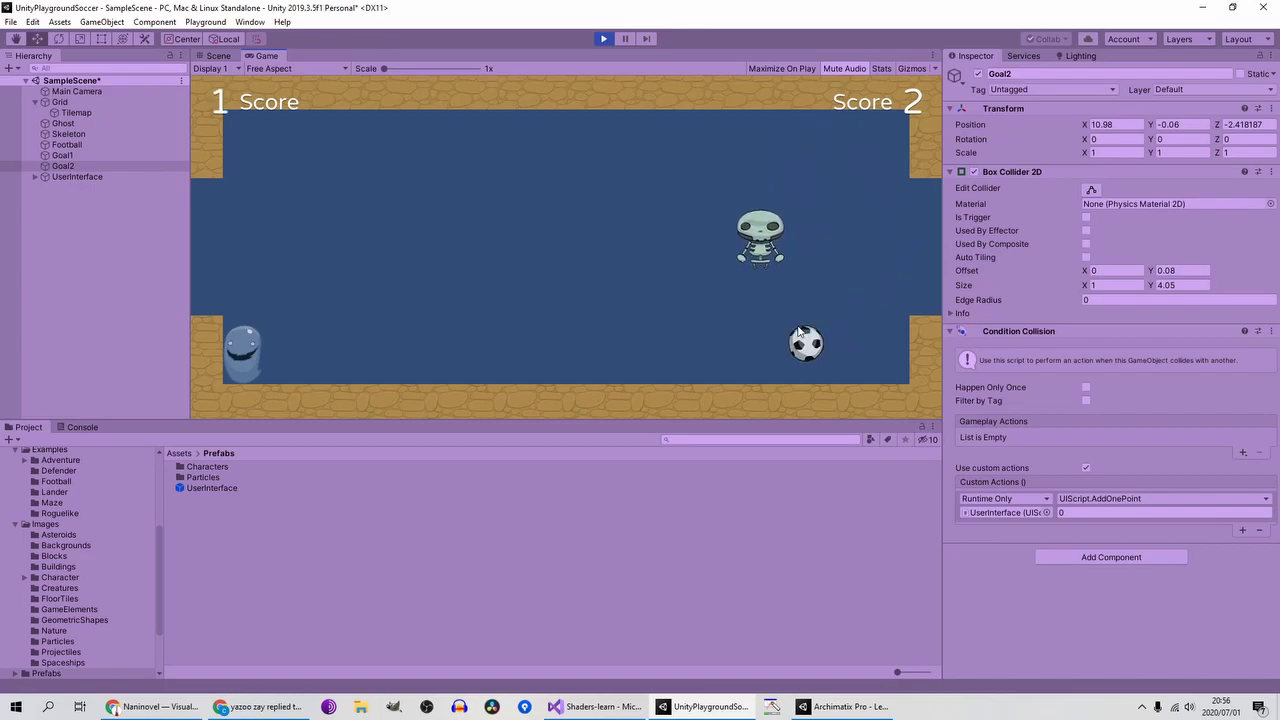
Step: Stop the game and save the scene
{"action": "left_click", "coordinate": [603, 38]}
{"action": "left_click", "coordinate": [12, 21]}
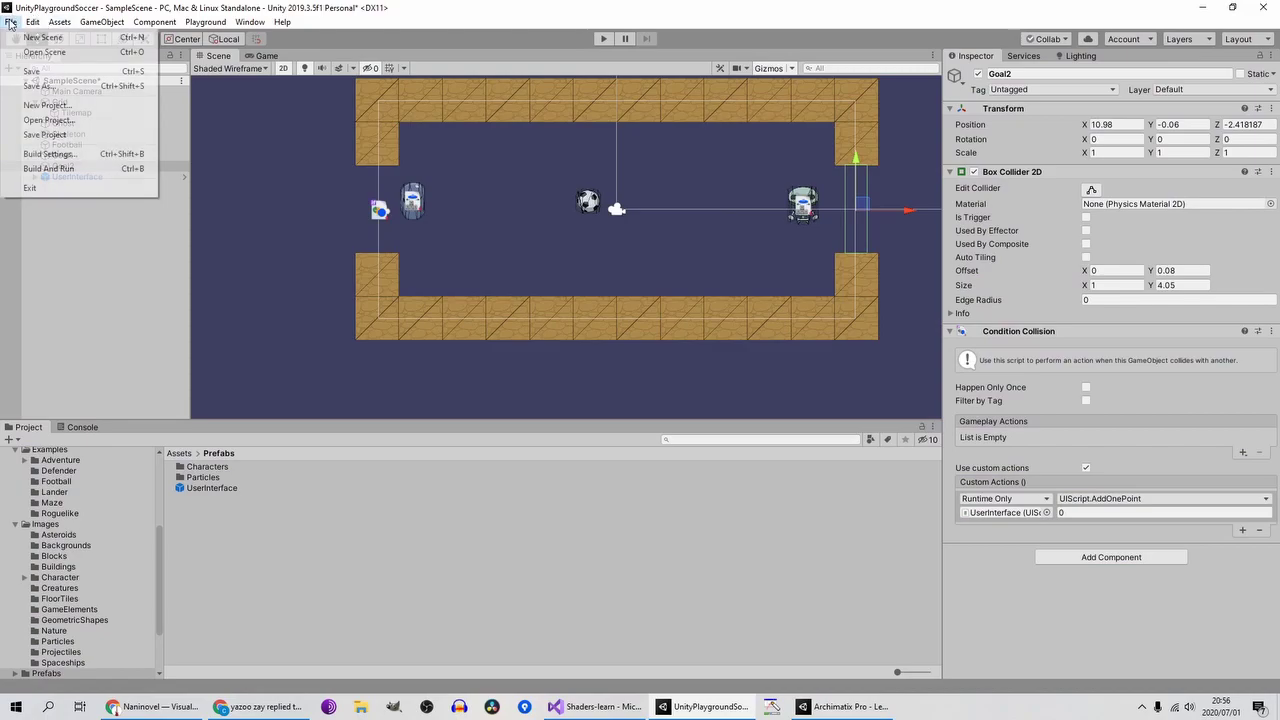
{"action": "left_click", "coordinate": [40, 74]}
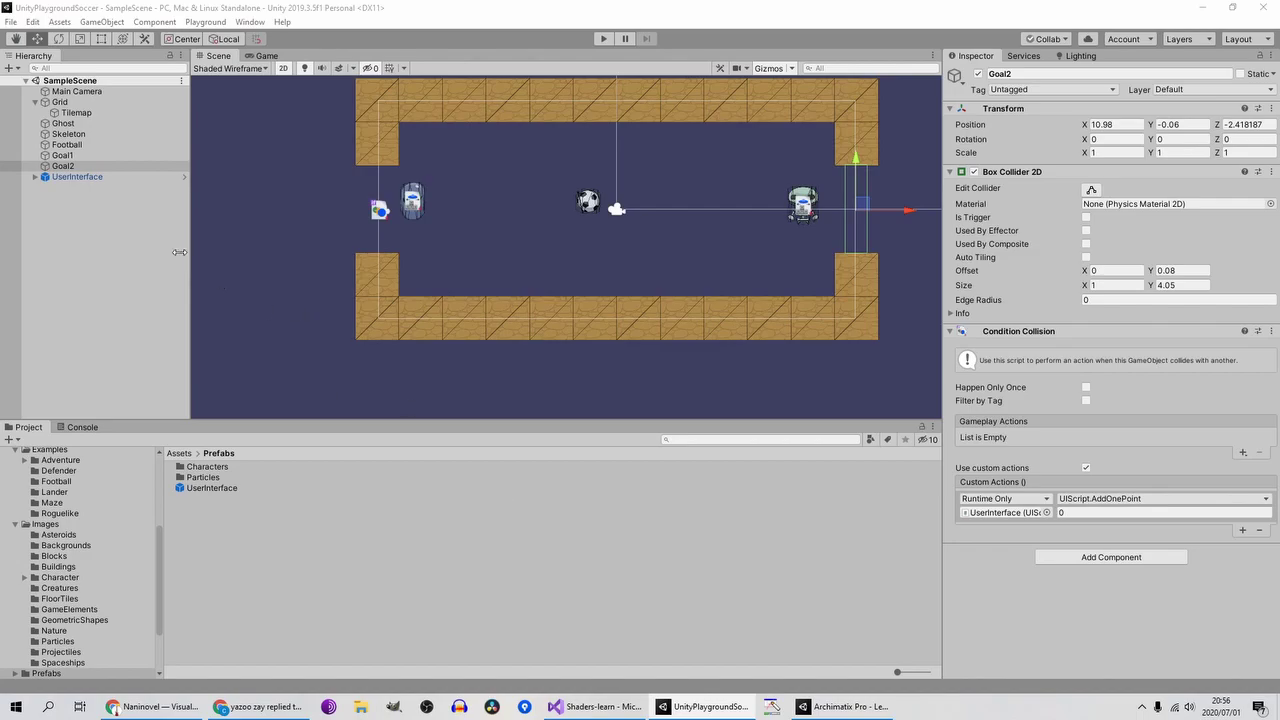
Step: Review the components of Goal1 and Goal2 with both goals selected together, and clear the selection
{"action": "left_click", "coordinate": [90, 155]}
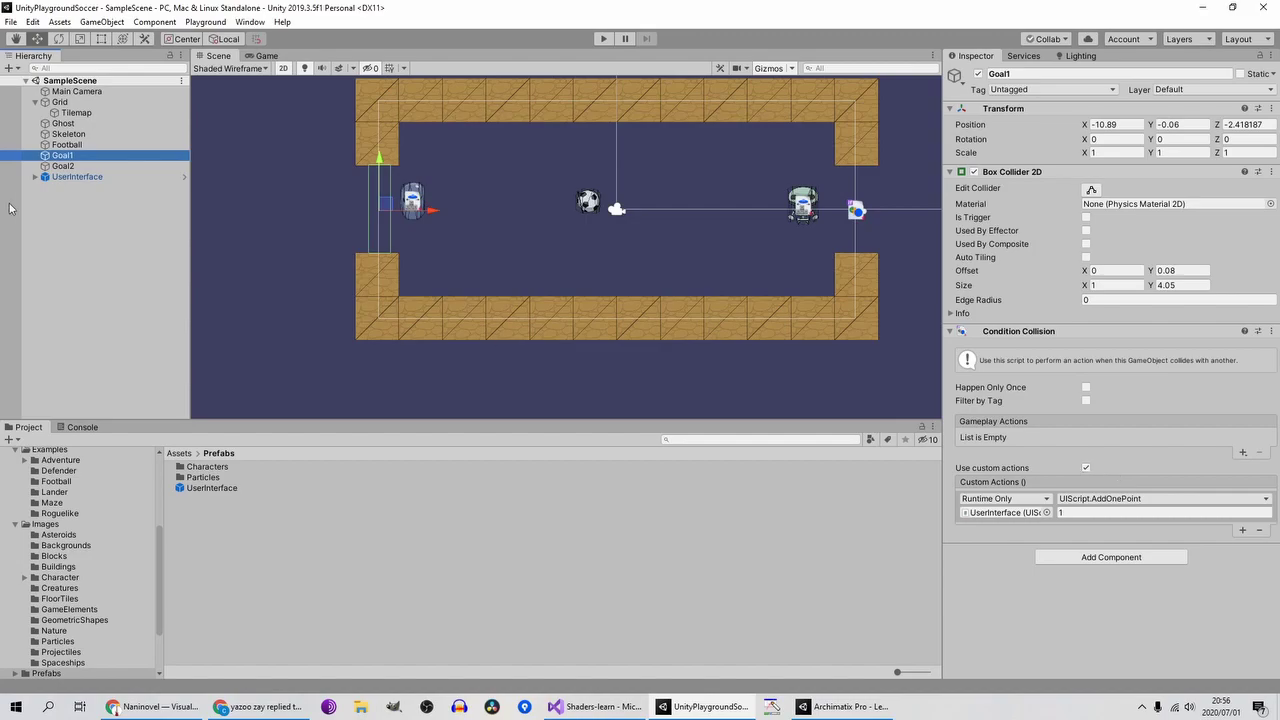
{"action": "left_click", "coordinate": [100, 166], "text": "ctrl"}
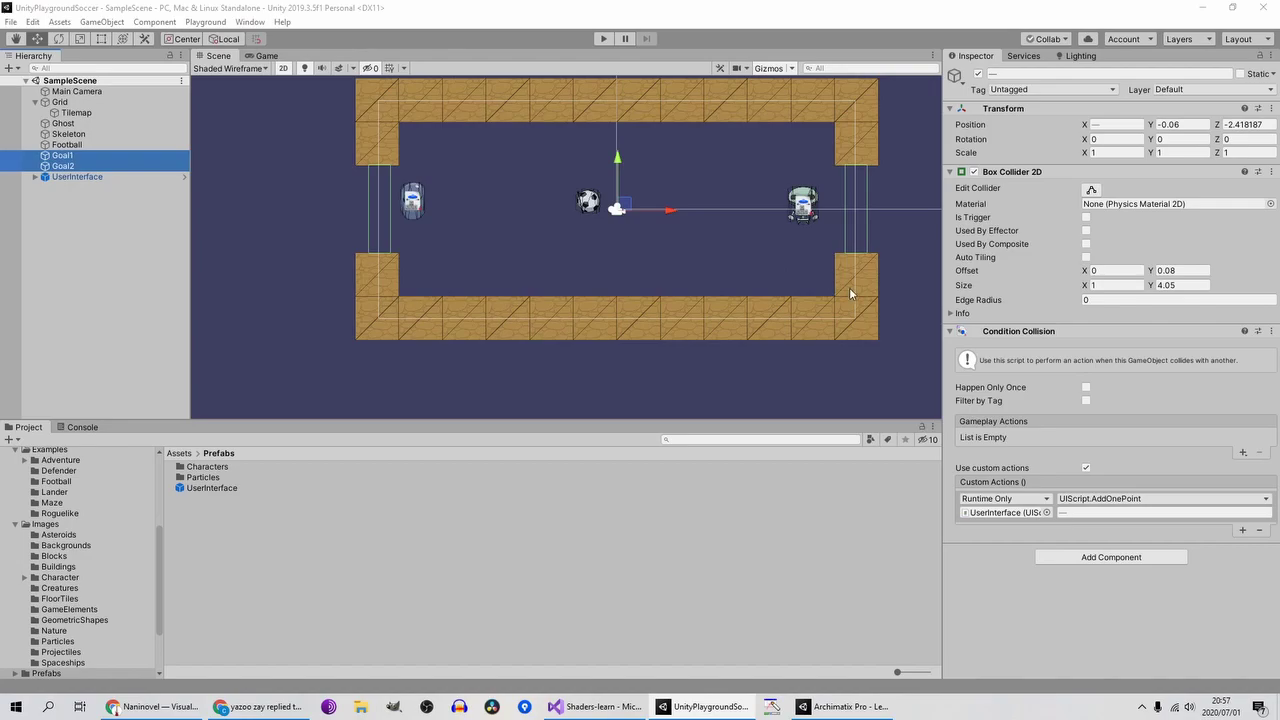
{"action": "left_click", "coordinate": [69, 190]}
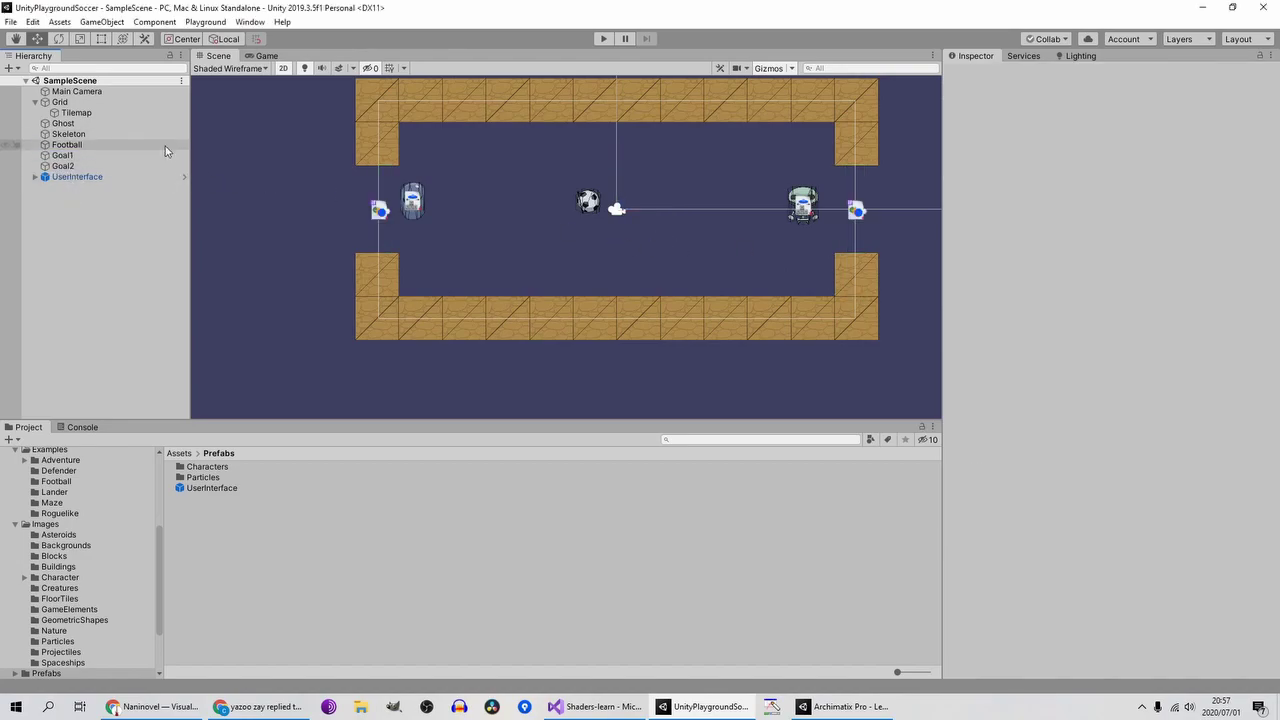
Step: Add a Teleport component to the Football
{"action": "left_click", "coordinate": [135, 145]}
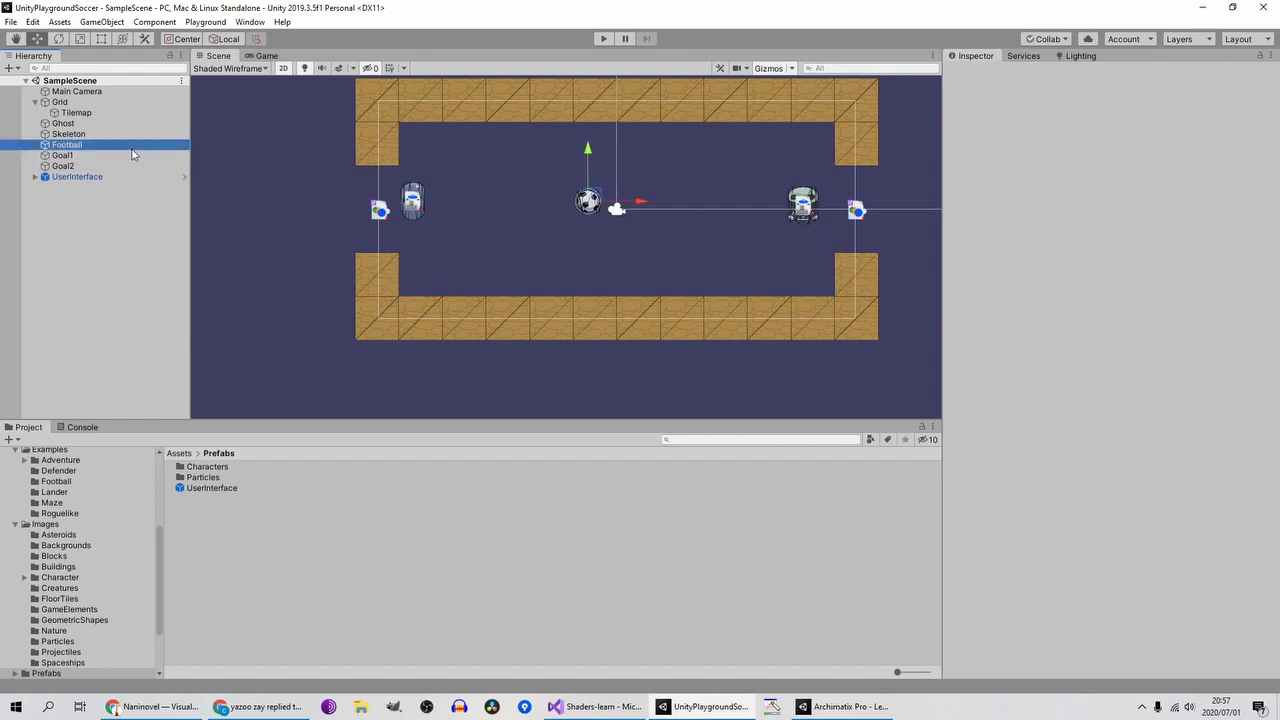
{"action": "scroll", "coordinate": [1073, 645], "scroll_direction": "down", "scroll_amount": 2}
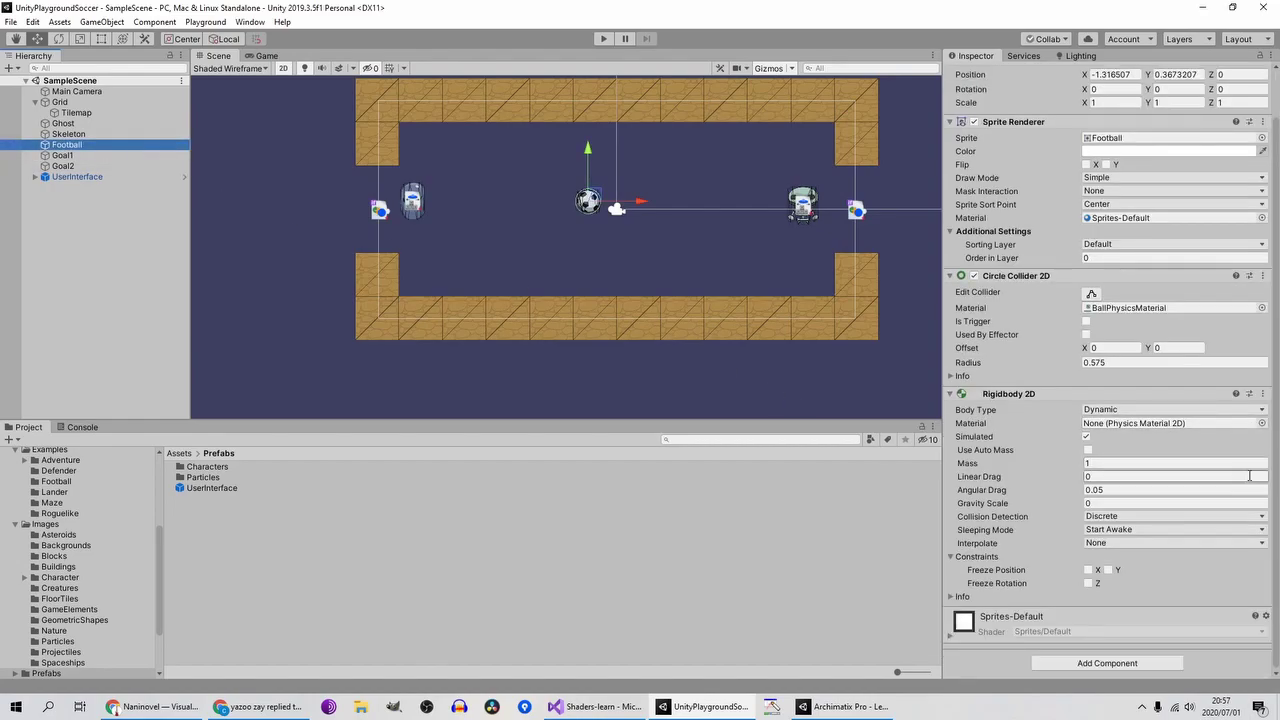
{"action": "left_click", "coordinate": [1071, 666]}
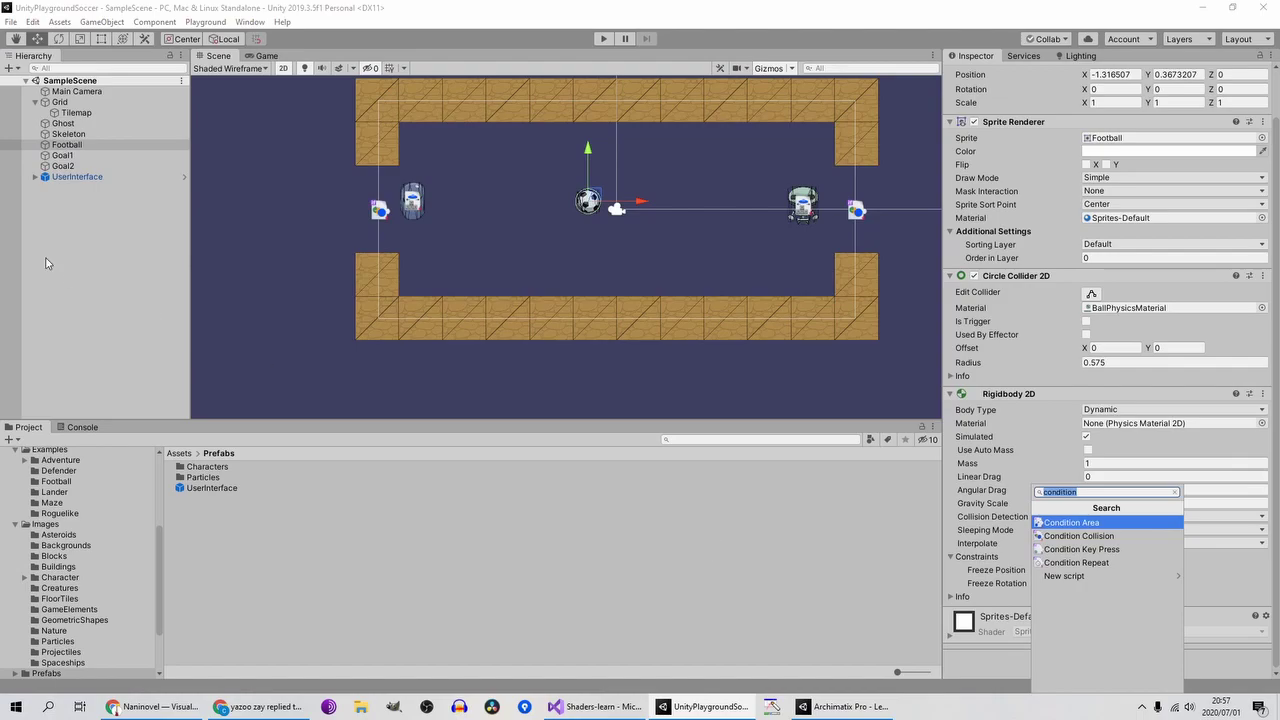
{"action": "key", "text": "Escape"}
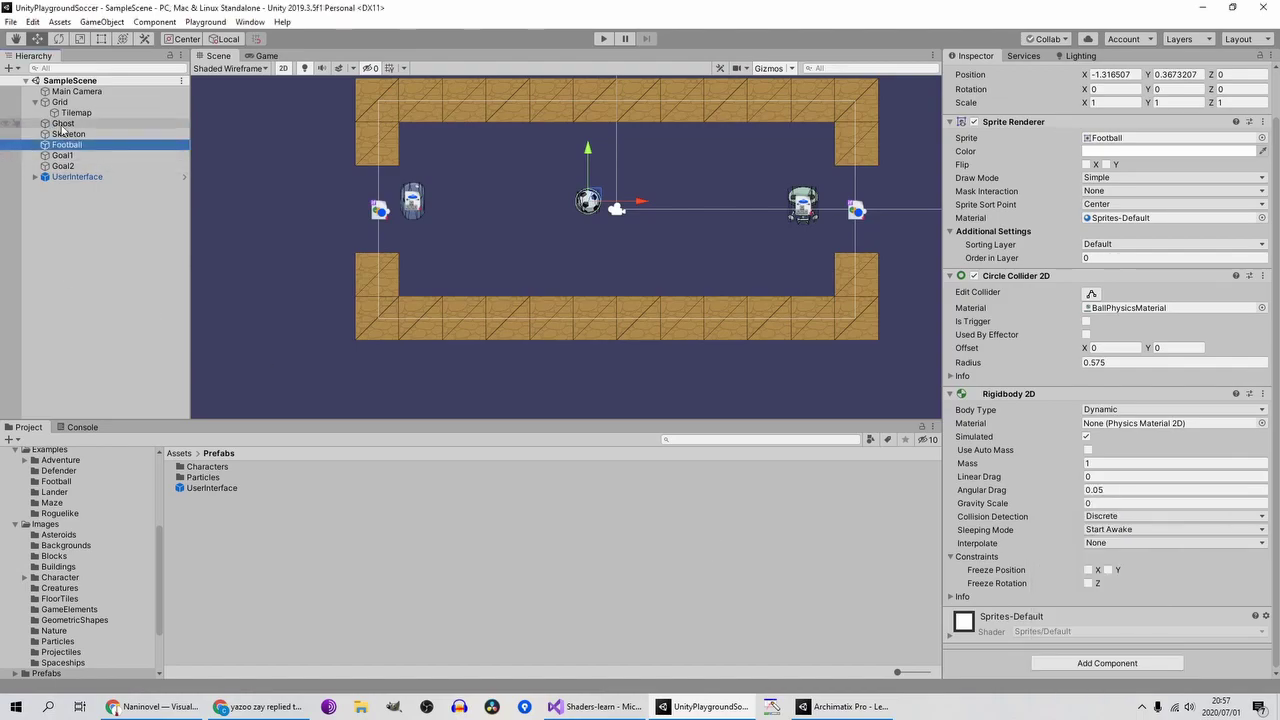
{"action": "left_click", "coordinate": [1100, 663]}
{"action": "type", "text": "tele"}
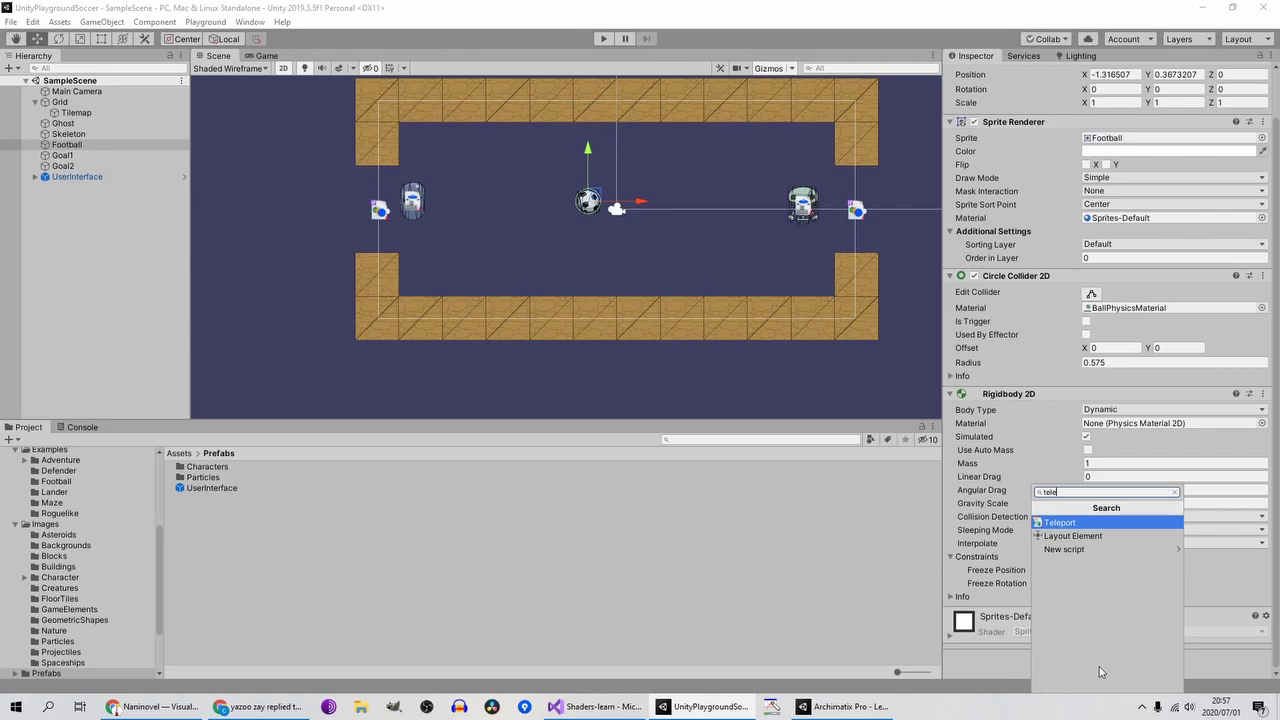
{"action": "key", "text": "Return"}
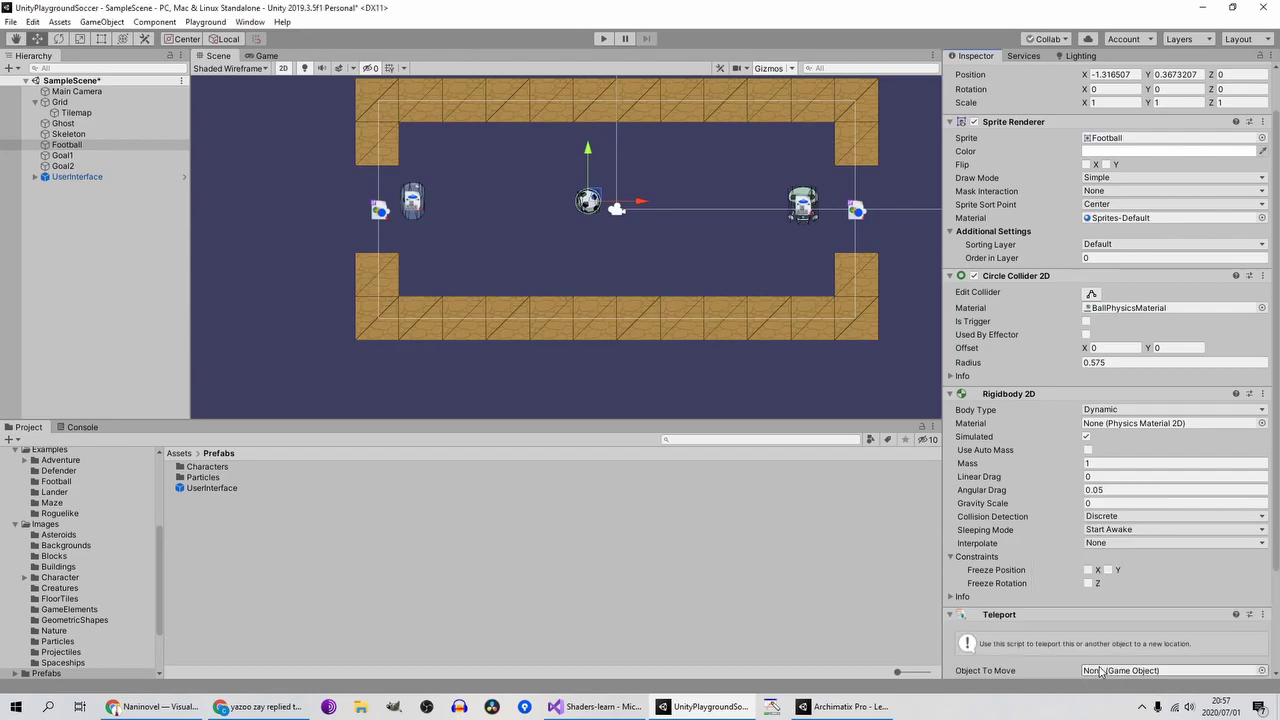
{"action": "scroll", "coordinate": [1100, 665], "scroll_direction": "down", "scroll_amount": 3}
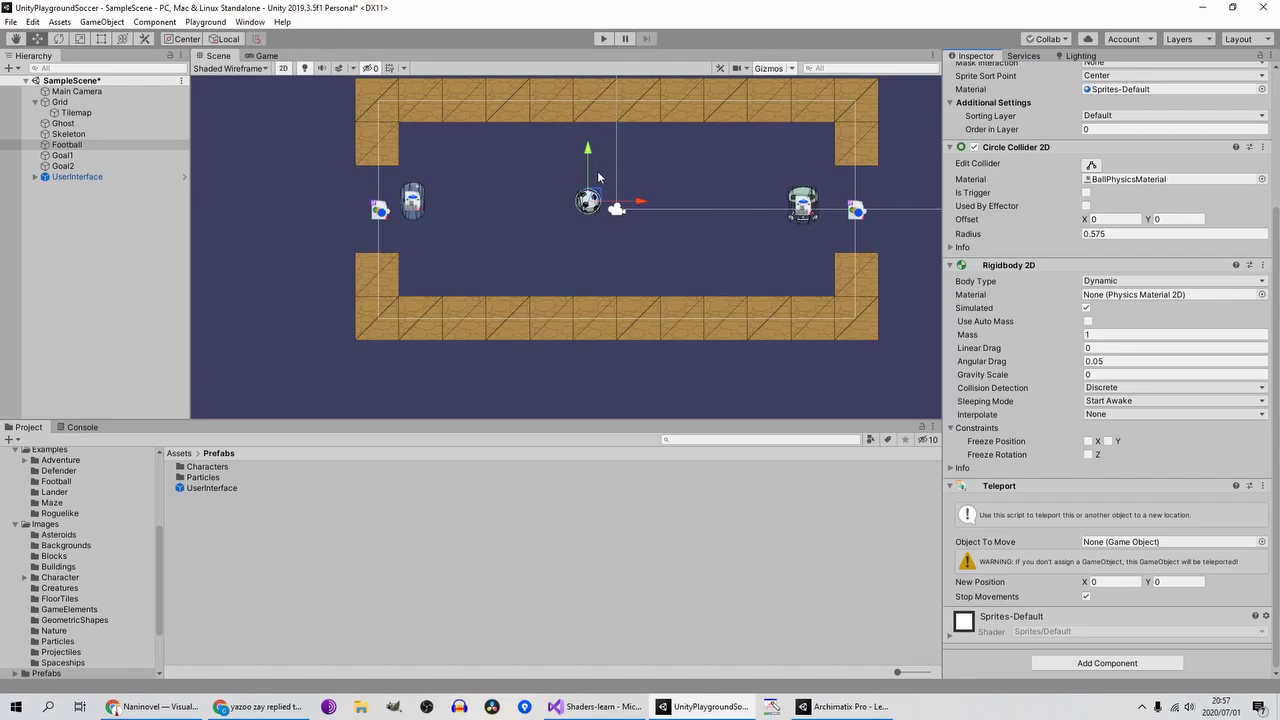
Step: Move the Football to the centre of the field, at about X -0.03, Y -0.06, and clear the selection
{"action": "left_click_drag", "start_coordinate": [636, 202], "coordinate": [666, 204]}
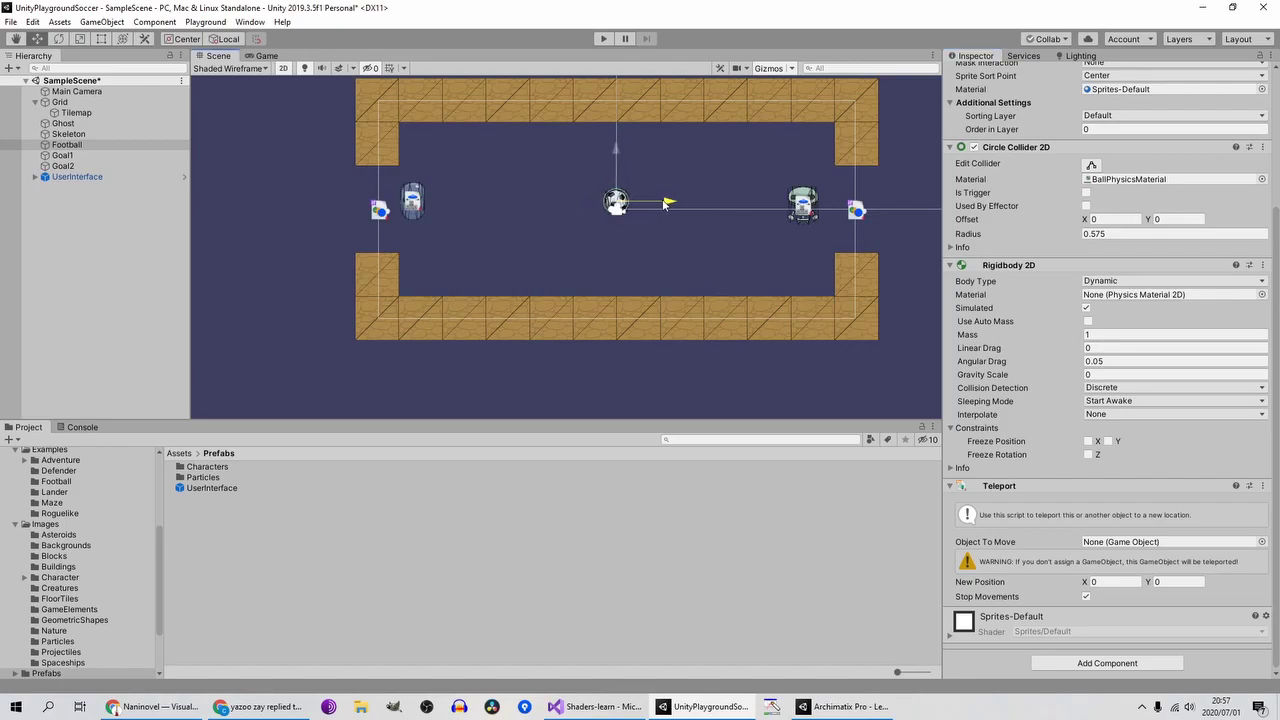
{"action": "left_click_drag", "start_coordinate": [616, 157], "coordinate": [620, 166]}
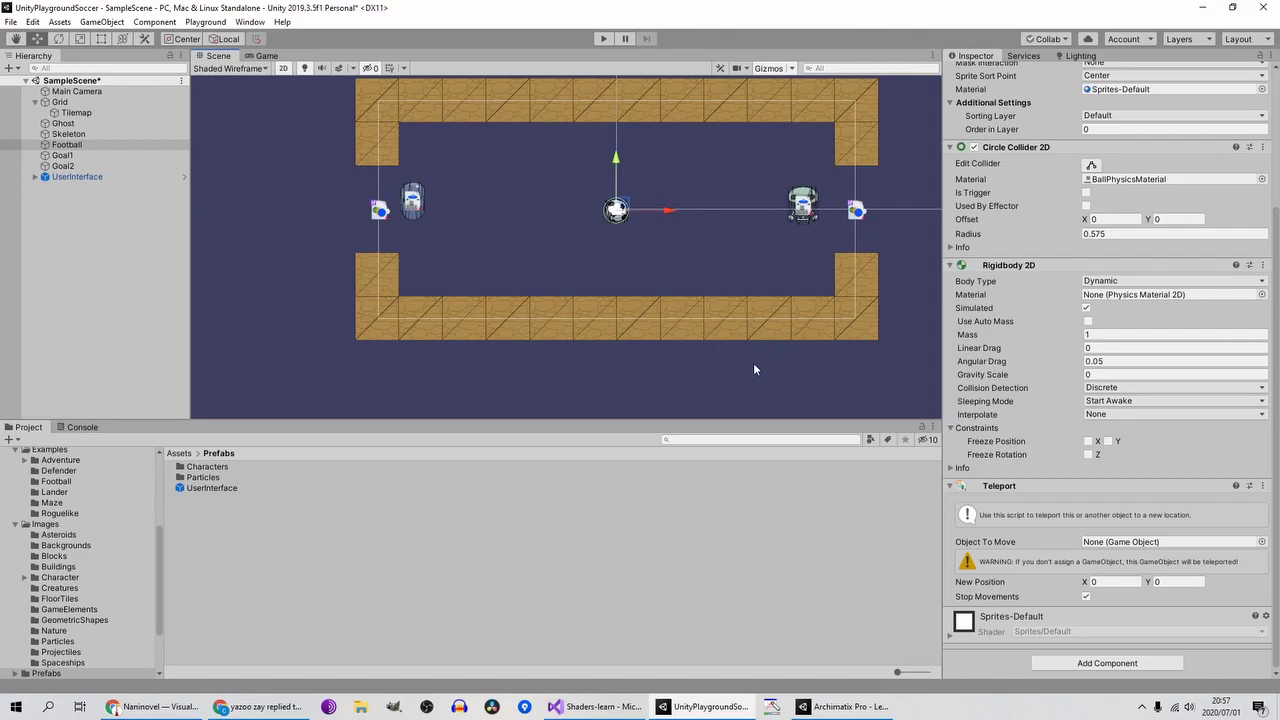
{"action": "left_click", "coordinate": [99, 217]}
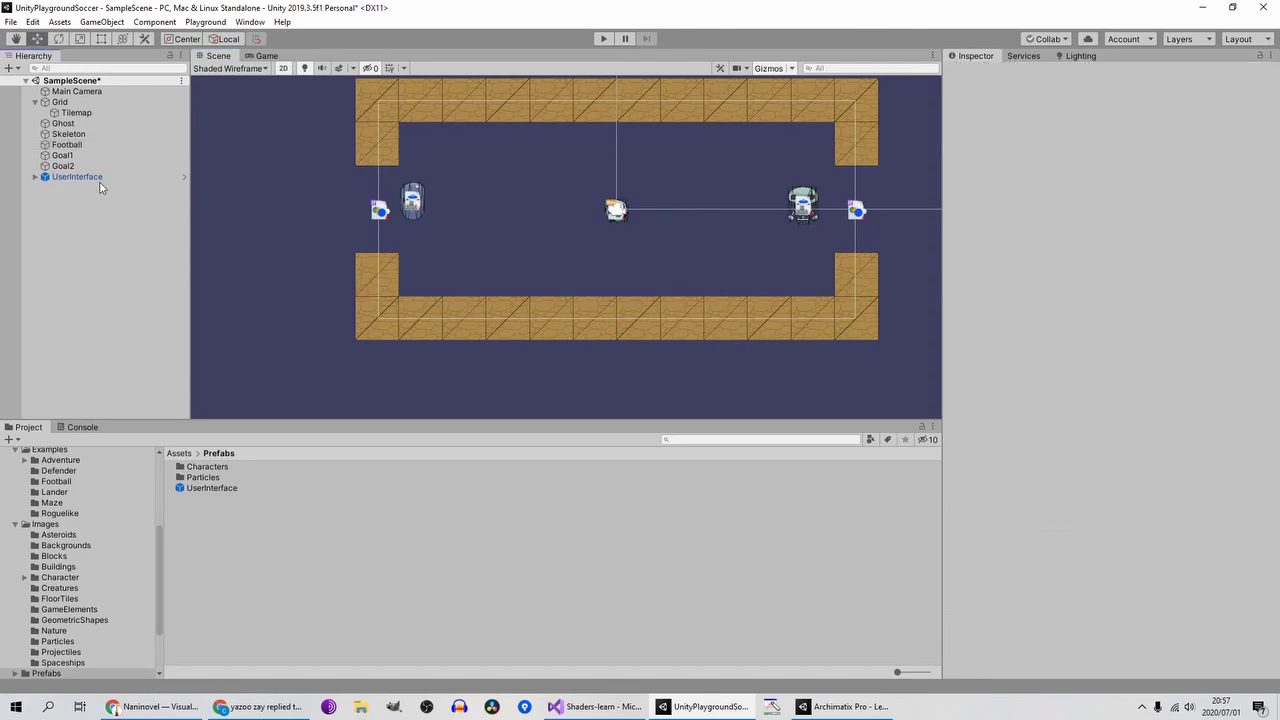
Step: Add a TeleportAction to Goal1's collision gameplay actions and assign the Football as its object to move
{"action": "left_click", "coordinate": [97, 156]}
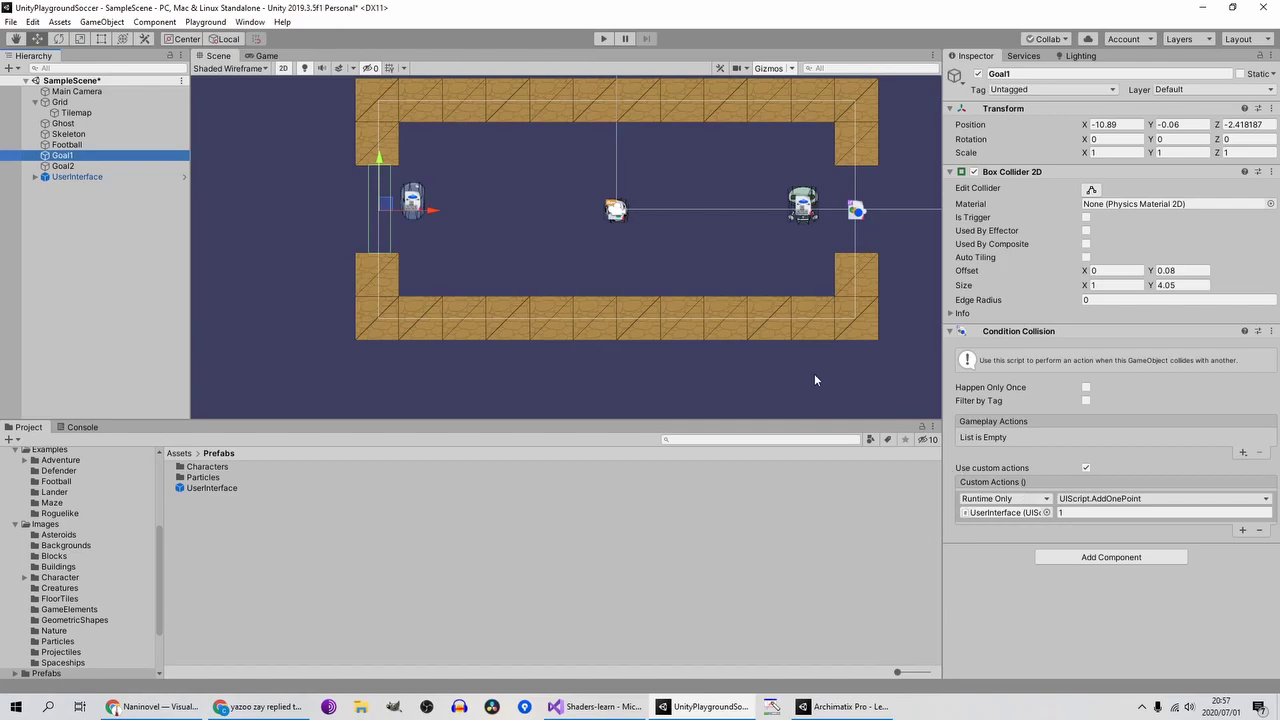
{"action": "left_click", "coordinate": [1243, 452]}
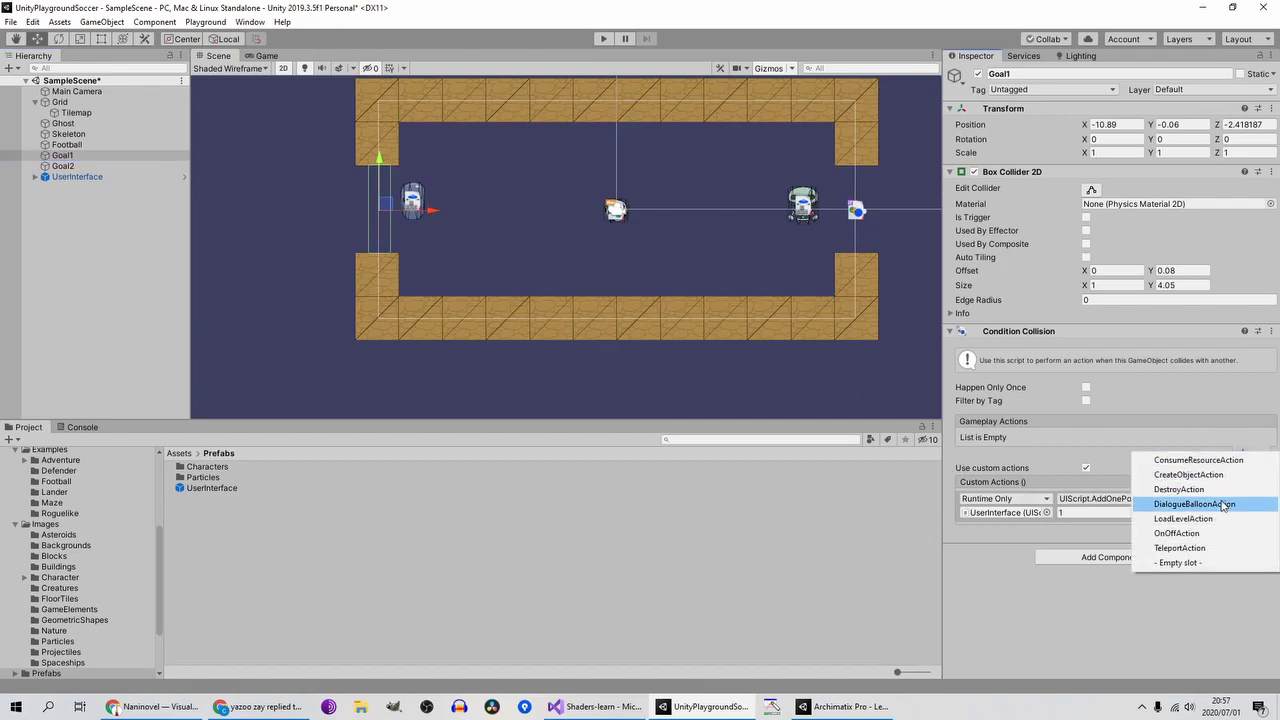
{"action": "left_click", "coordinate": [1182, 548]}
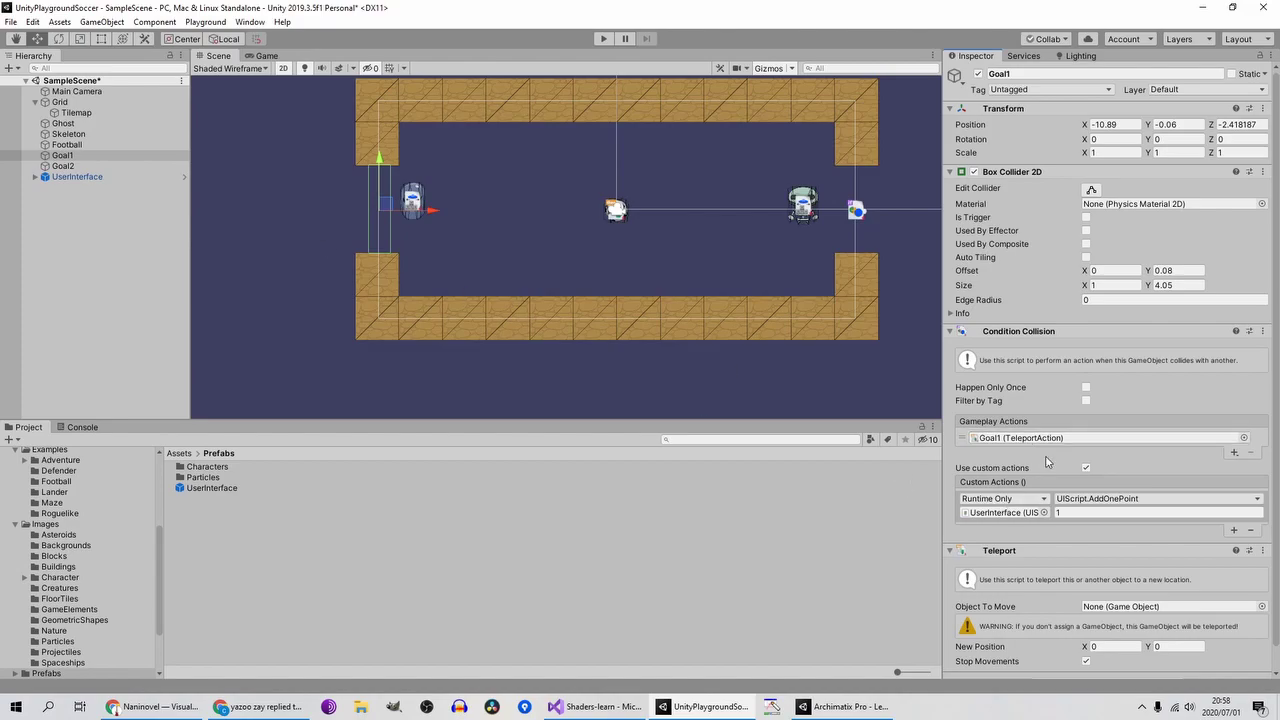
{"action": "scroll", "coordinate": [1045, 462], "scroll_direction": "down", "scroll_amount": 1}
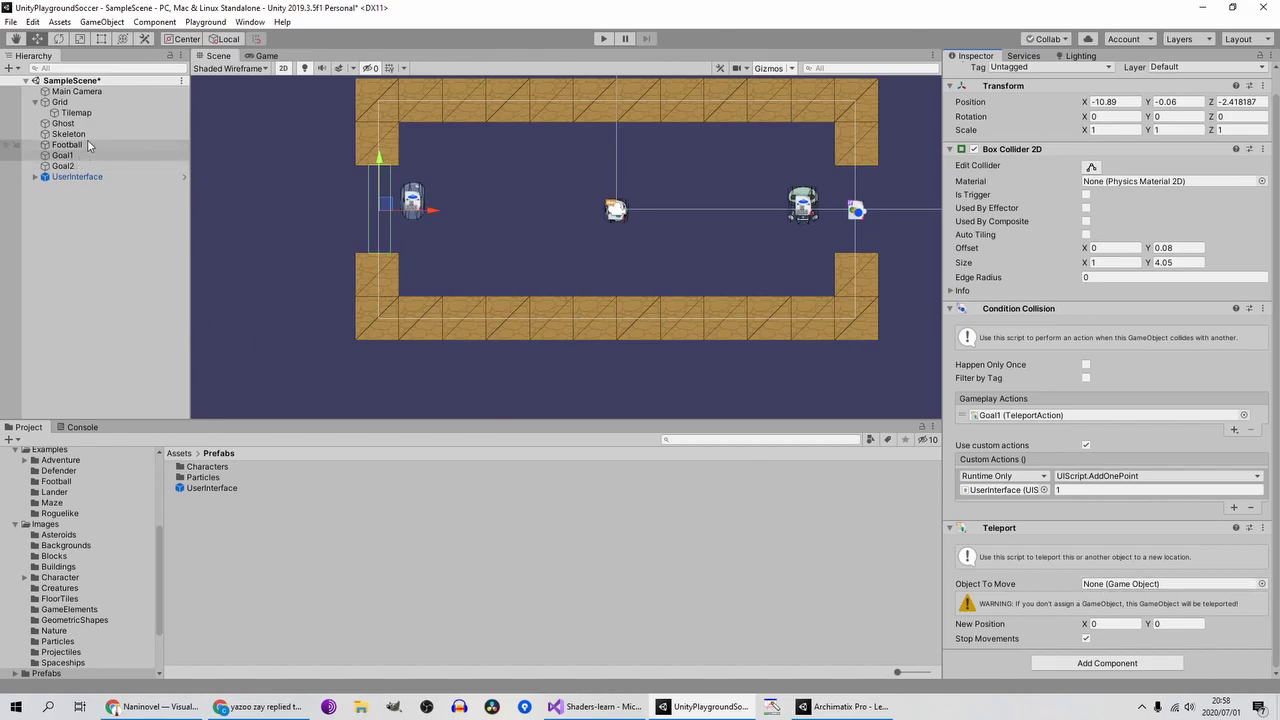
{"action": "left_click_drag", "start_coordinate": [86, 155], "coordinate": [1176, 583]}
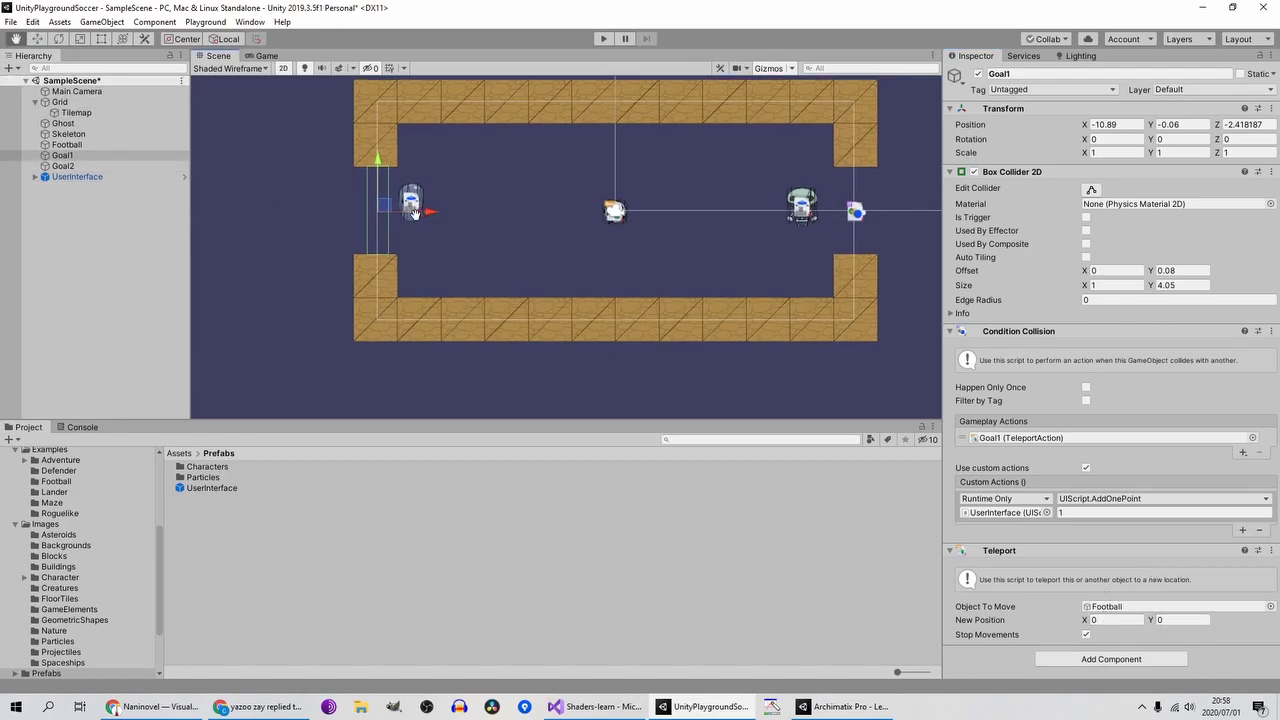
Step: Check the Football's transform, run the game to test Goal1's ball teleport by scoring with the Skeleton, and stop the game
{"action": "scroll", "coordinate": [363, 240], "scroll_direction": "down", "scroll_amount": 2}
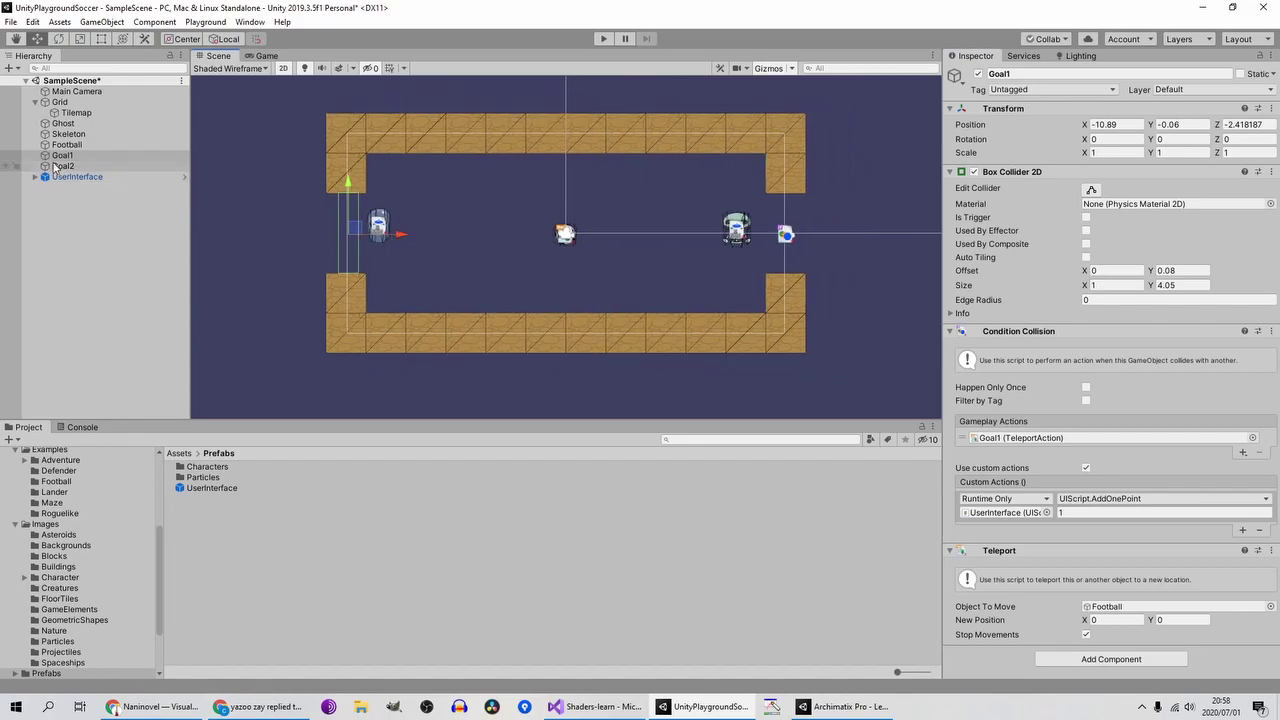
{"action": "left_click", "coordinate": [99, 148]}
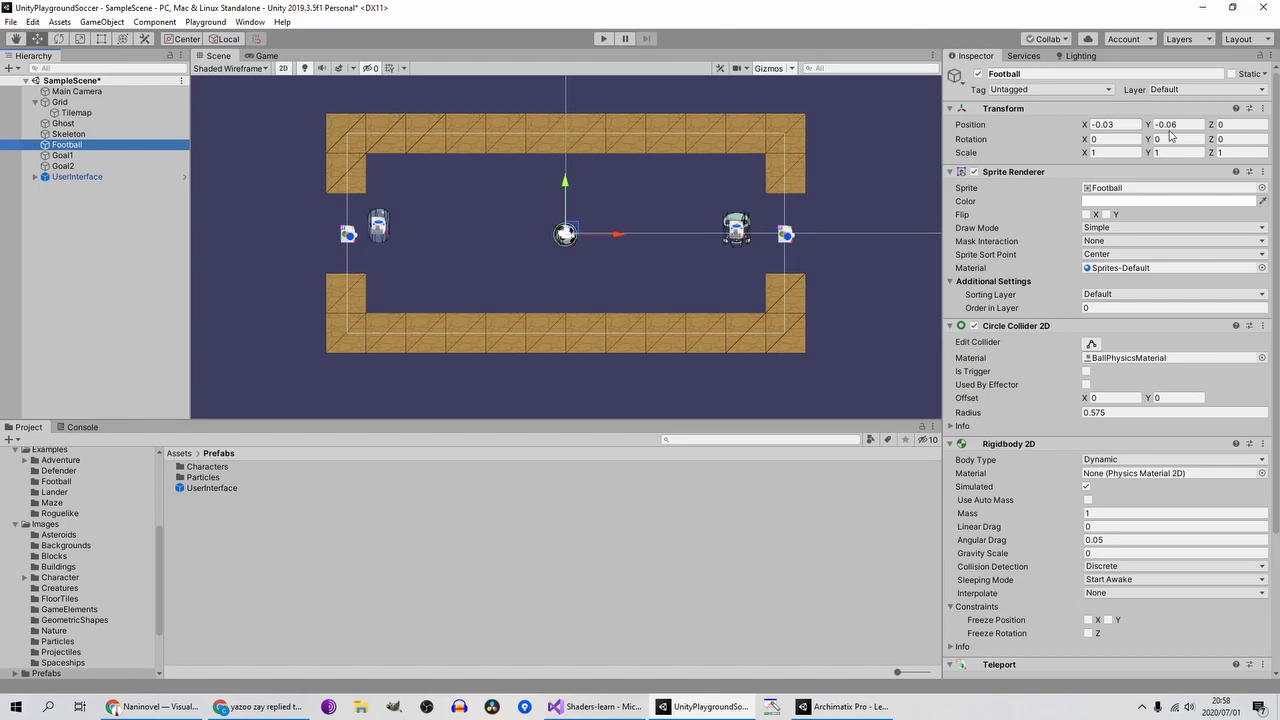
{"action": "left_click", "coordinate": [603, 38]}
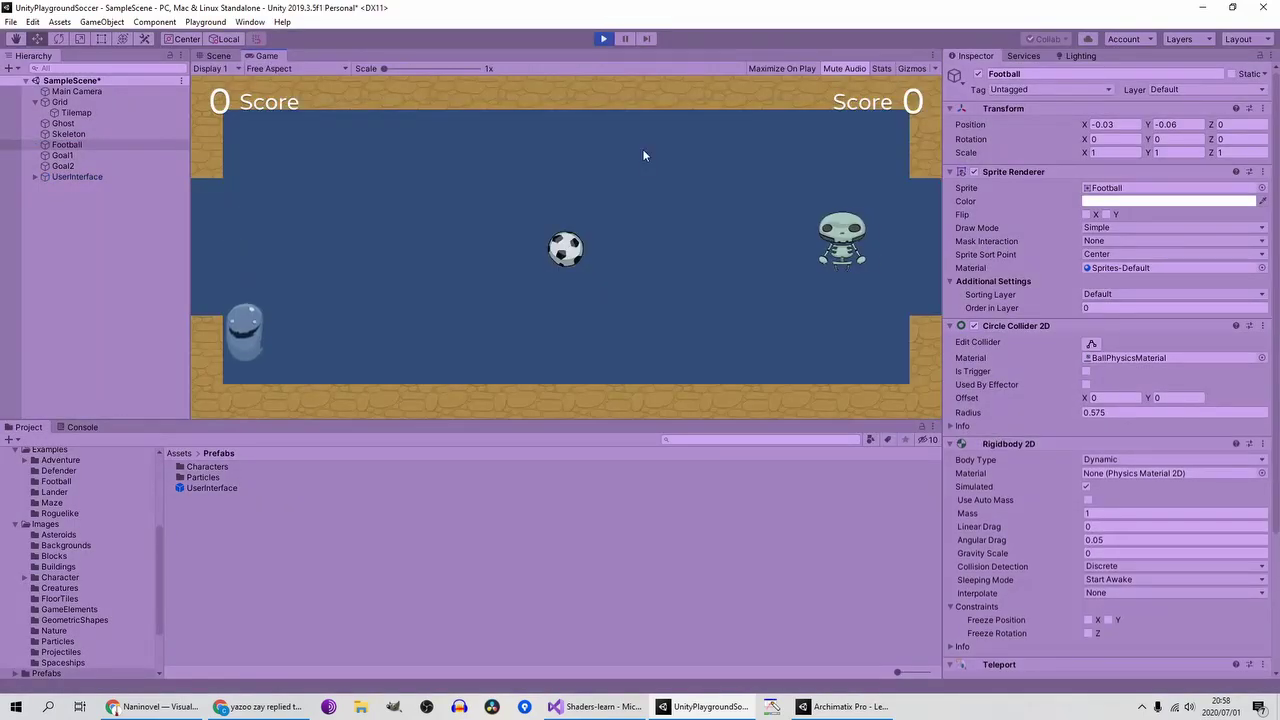
{"action": "key", "text": "Left"}
{"action": "key", "text": "Down"}
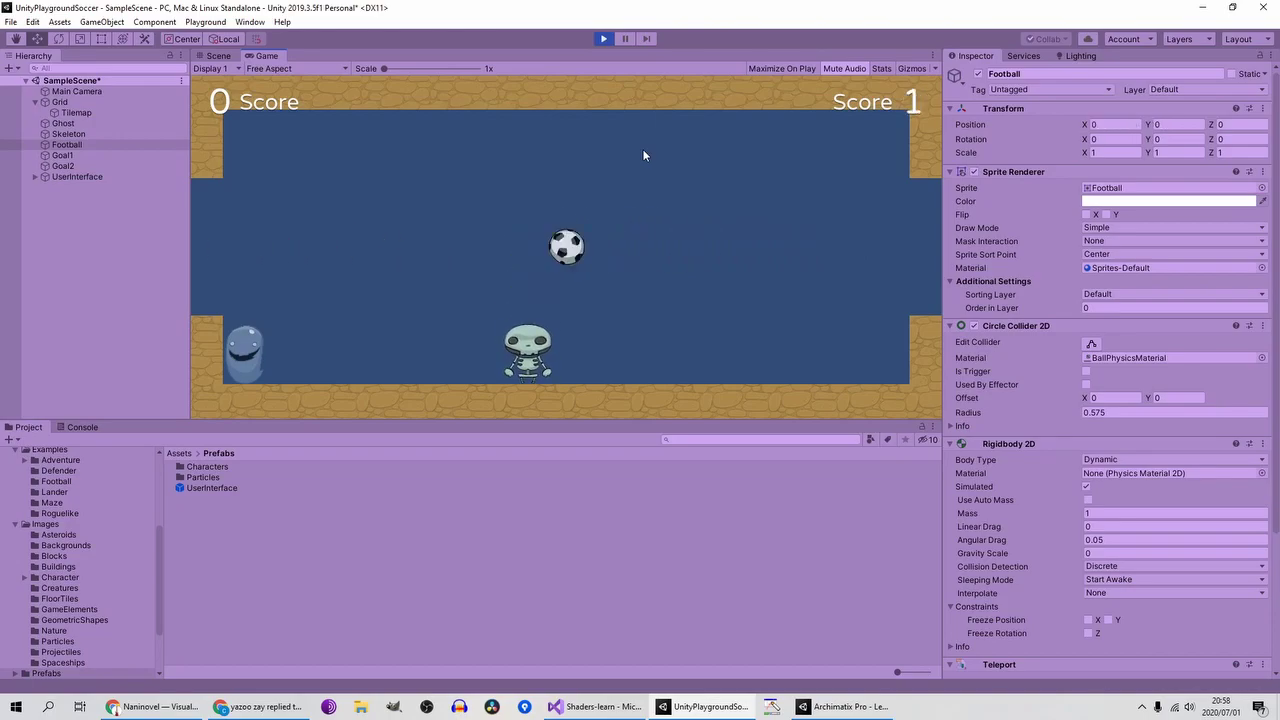
{"action": "key", "text": "Up"}
{"action": "key", "text": "Right"}
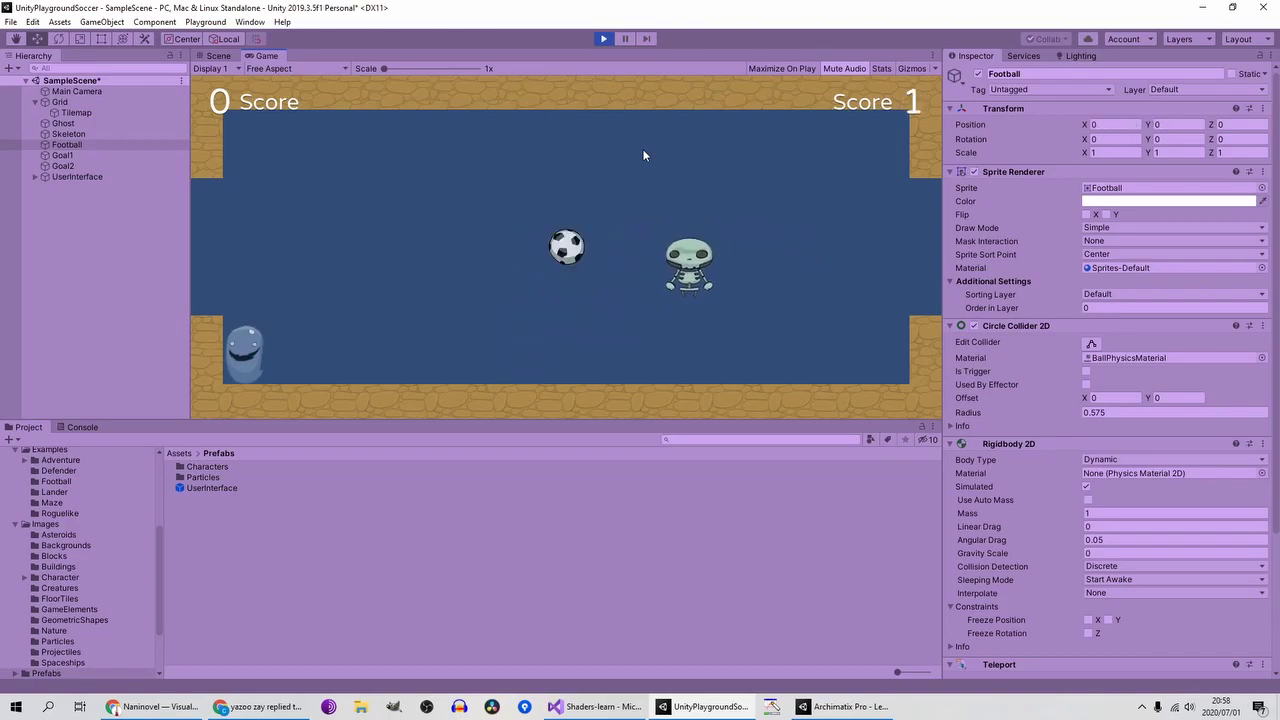
{"action": "key", "text": "Left"}
{"action": "key", "text": "Left"}
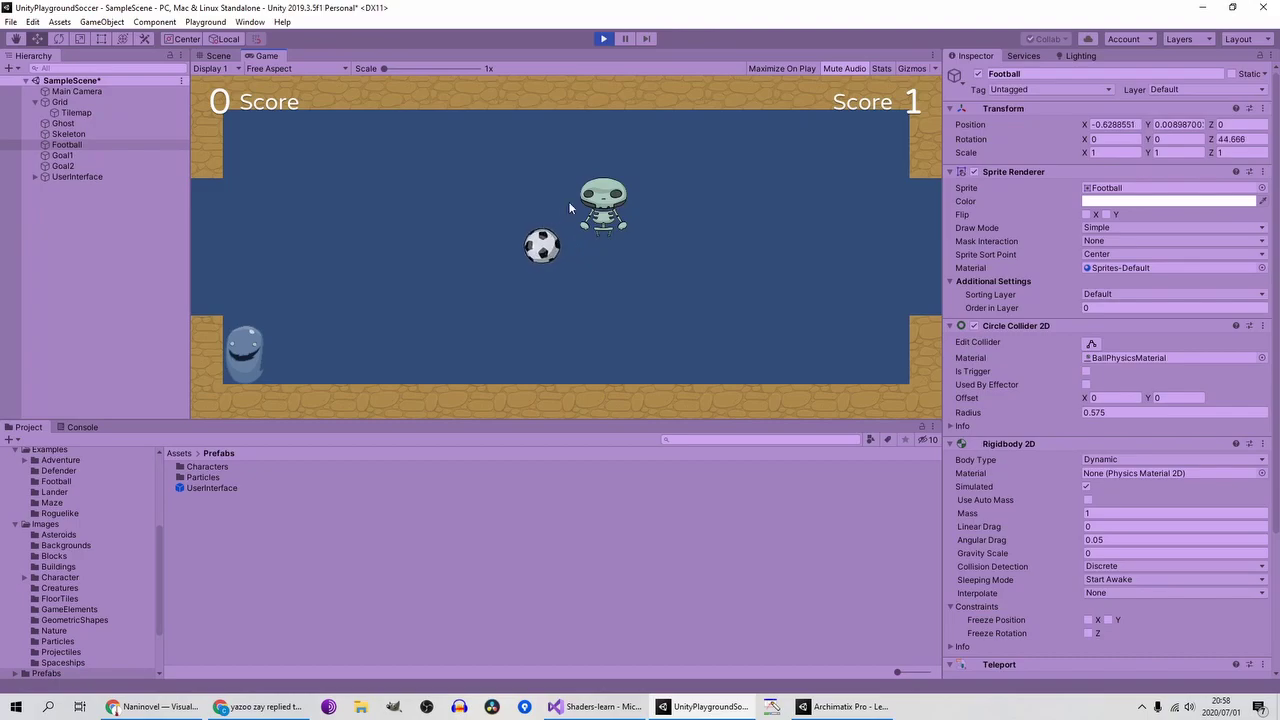
{"action": "left_click", "coordinate": [603, 38]}
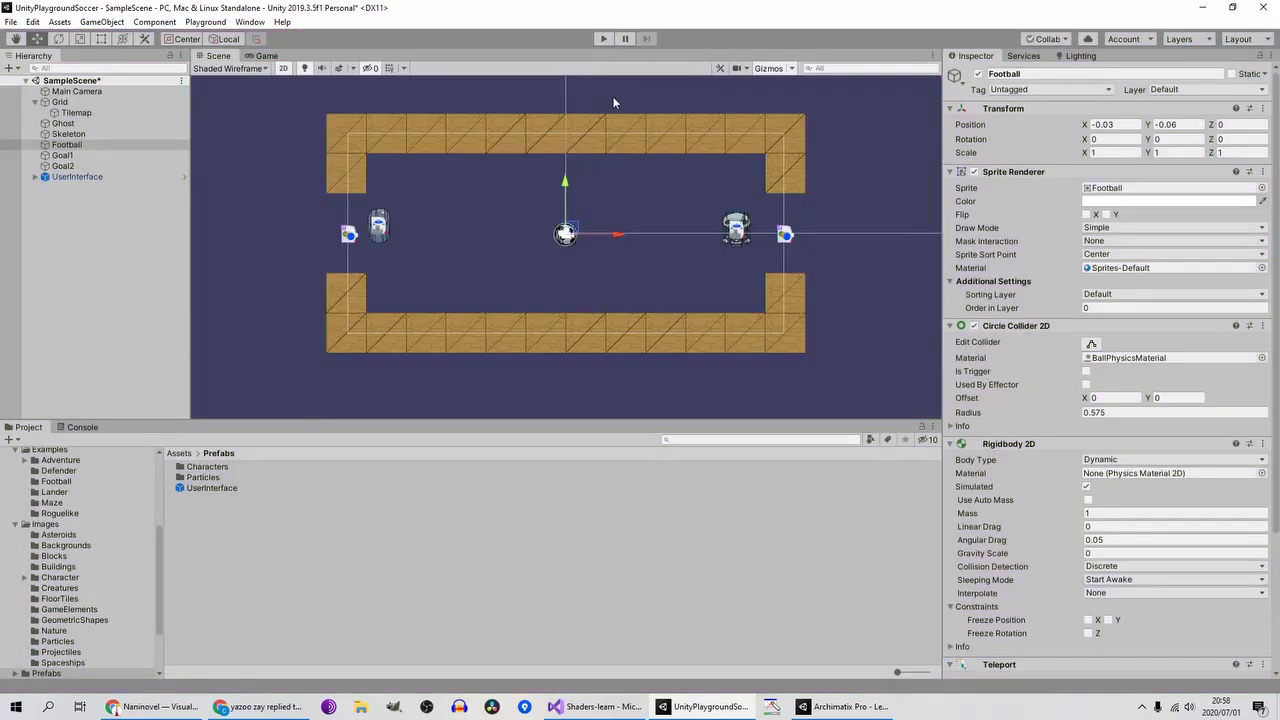
Step: Add a Teleport component to the Ghost and Skeleton together, and check it on each player
{"action": "left_click", "coordinate": [125, 156]}
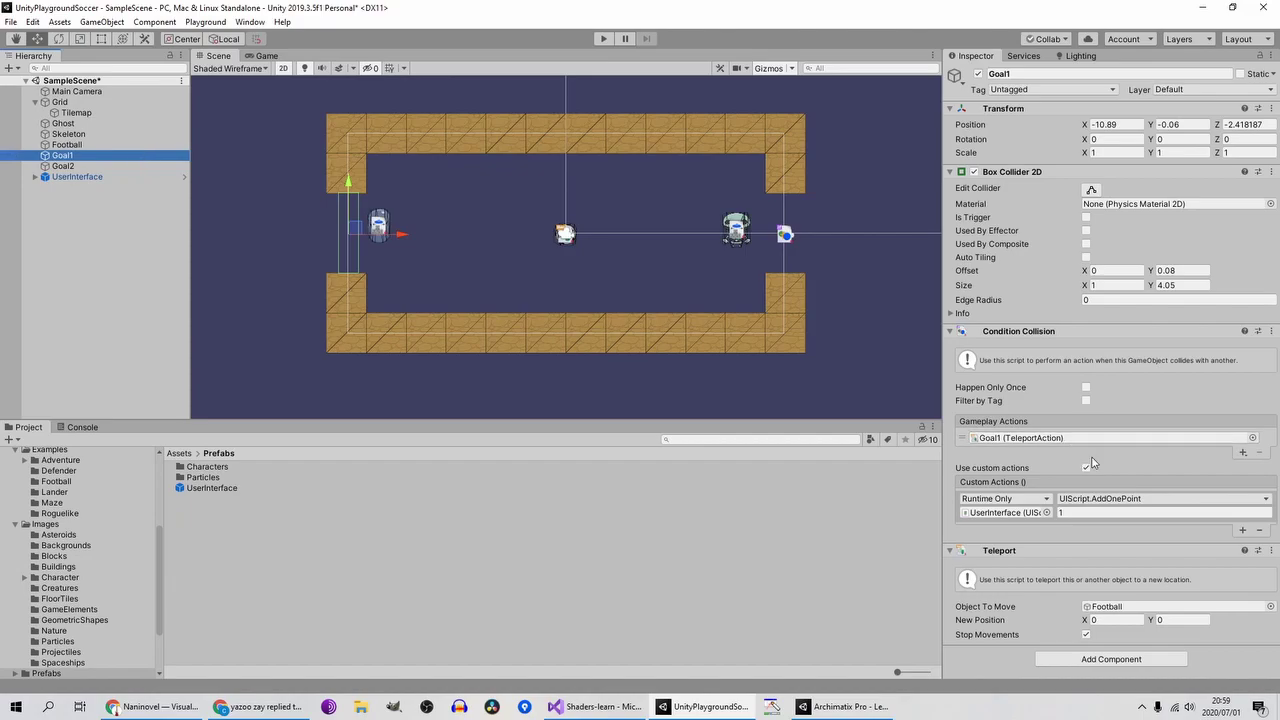
{"action": "left_click", "coordinate": [378, 224]}
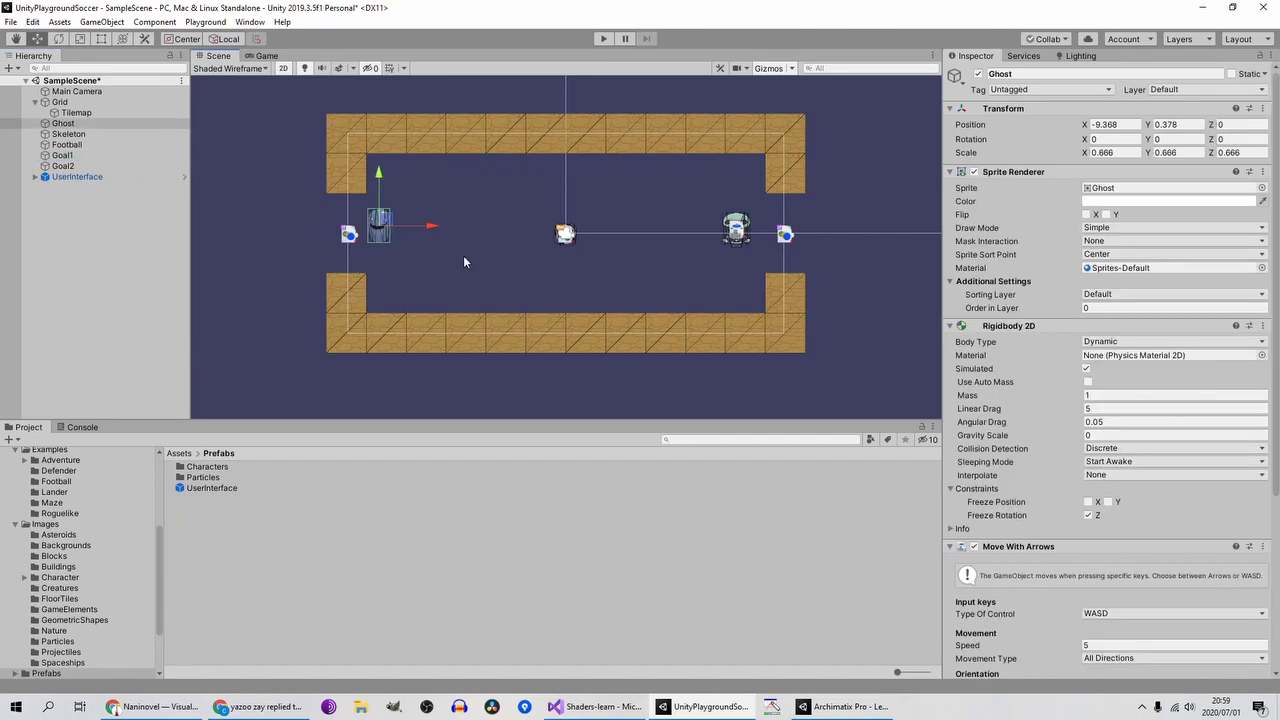
{"action": "left_click", "coordinate": [92, 134], "text": "ctrl"}
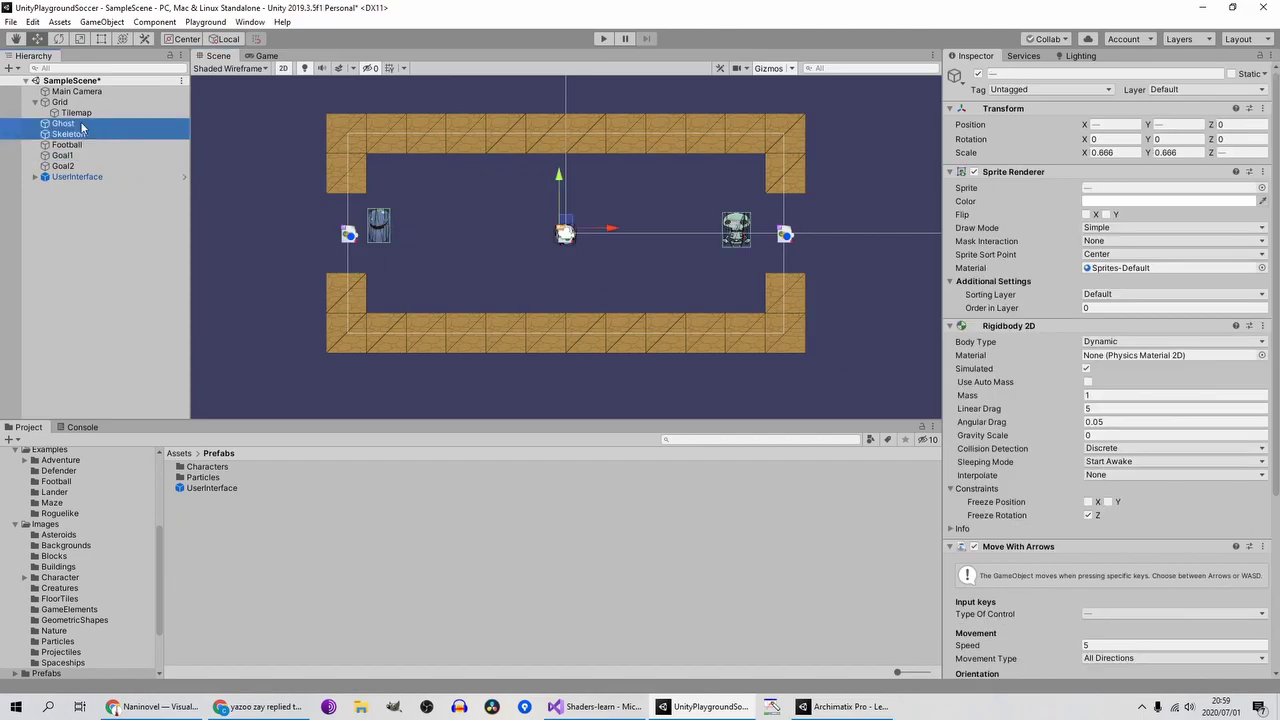
{"action": "scroll", "coordinate": [1173, 590], "scroll_direction": "down", "scroll_amount": 5}
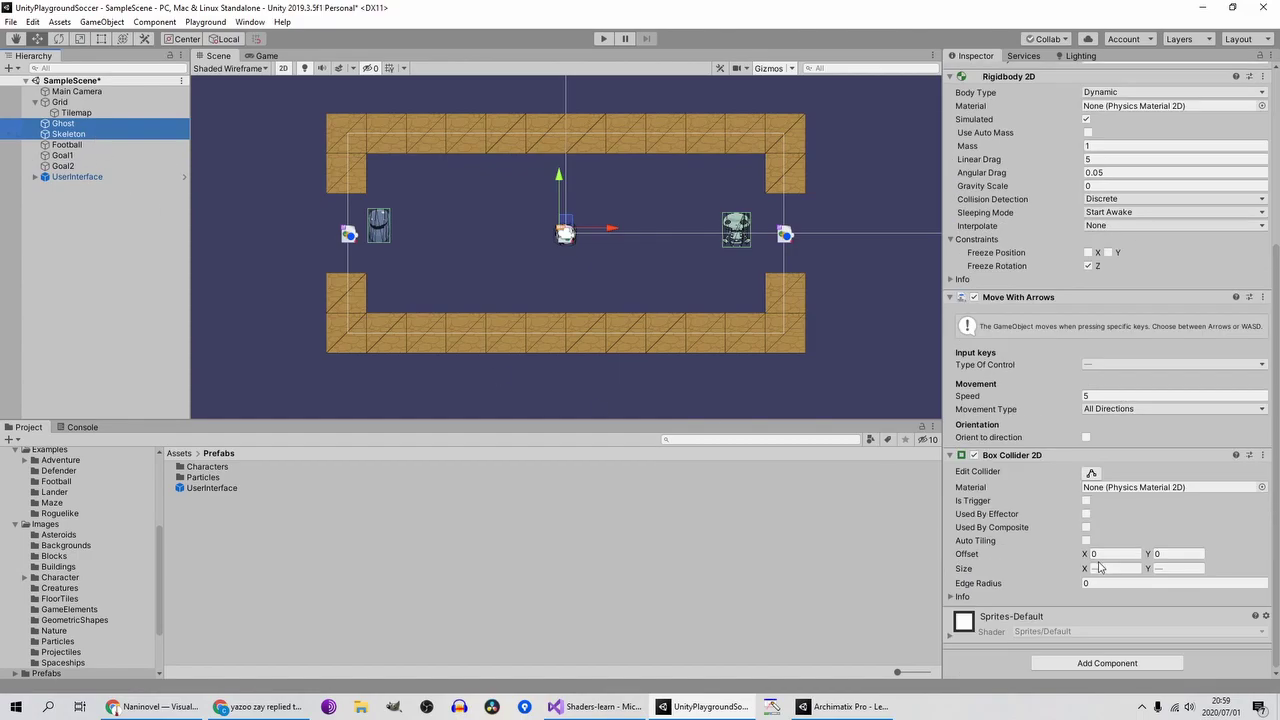
{"action": "left_click", "coordinate": [1128, 665]}
{"action": "key", "text": "Return"}
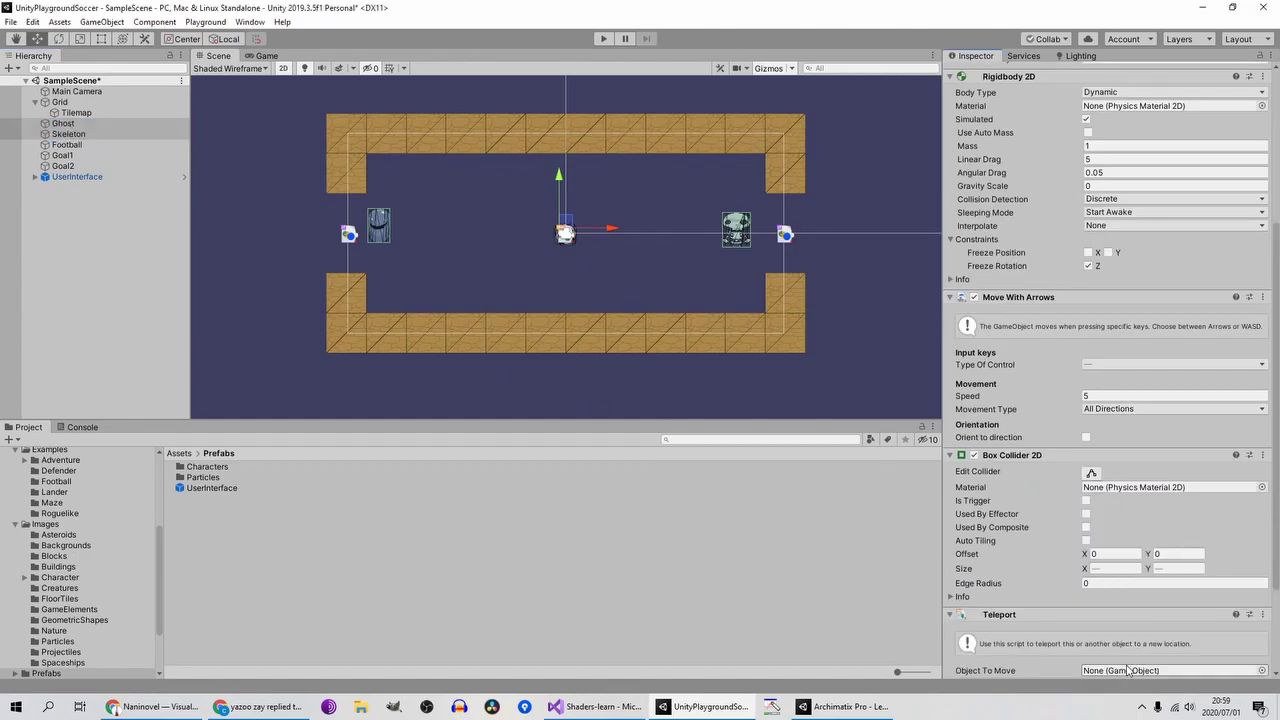
{"action": "scroll", "coordinate": [1021, 537], "scroll_direction": "down", "scroll_amount": 3}
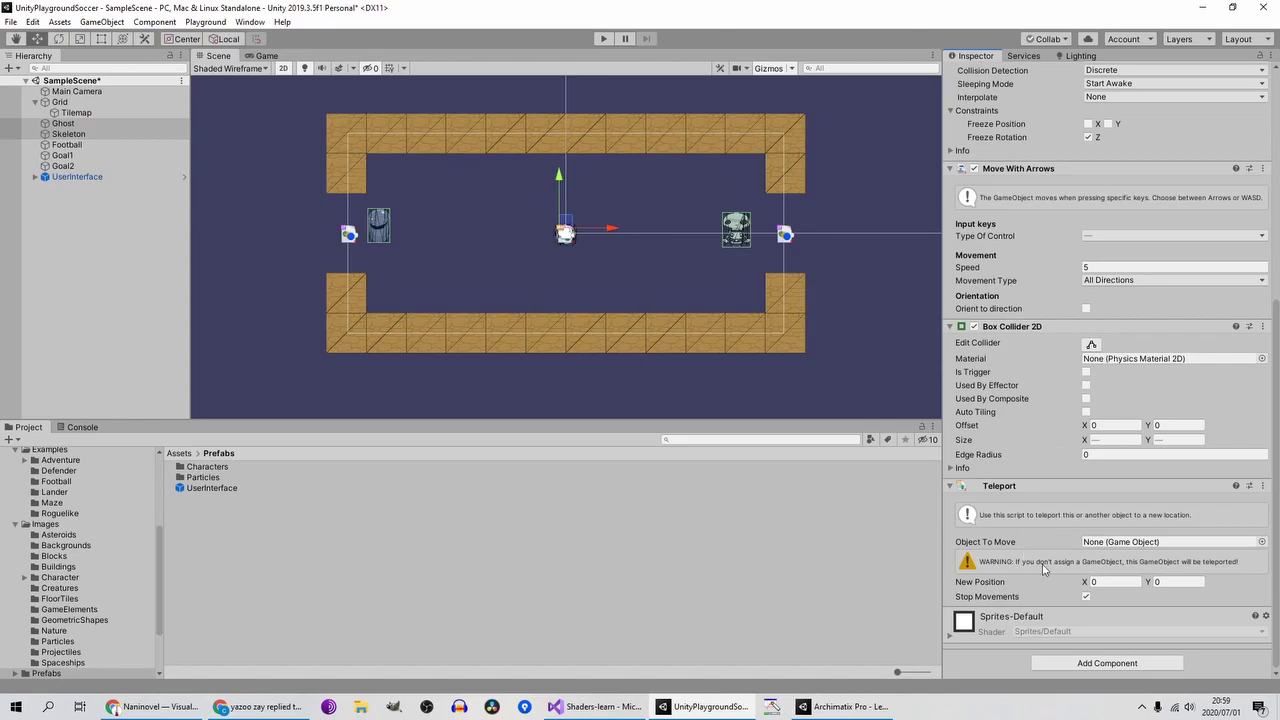
{"action": "left_click", "coordinate": [88, 124]}
{"action": "left_click", "coordinate": [103, 137]}
{"action": "left_click", "coordinate": [92, 123]}
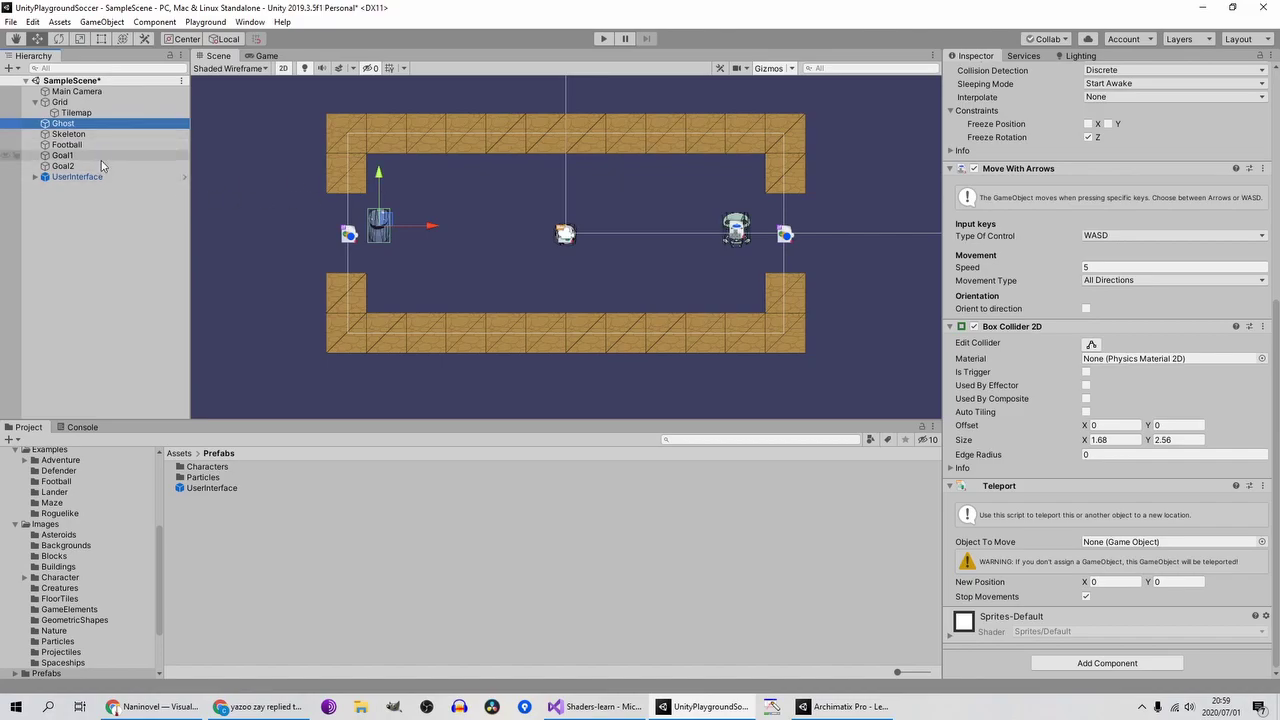
Step: Add two more TeleportAction entries to Goal1's collision gameplay actions
{"action": "left_click", "coordinate": [100, 156]}
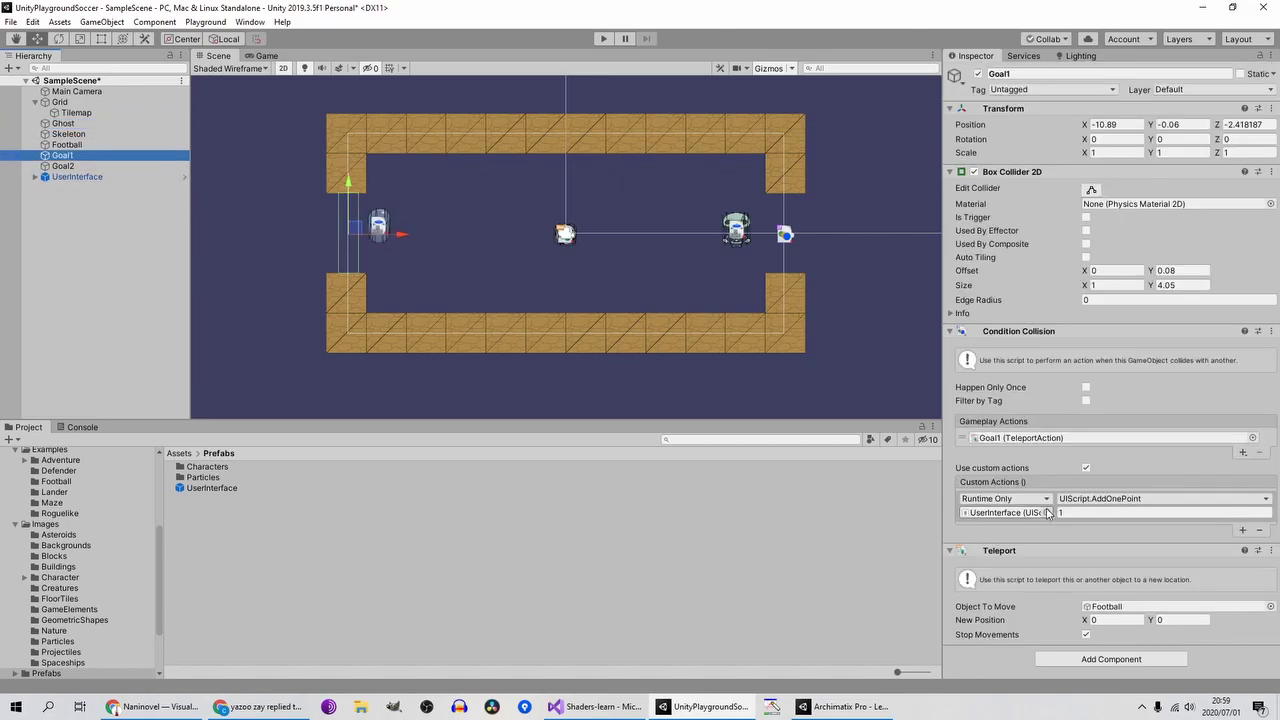
{"action": "left_click", "coordinate": [1243, 452]}
{"action": "left_click", "coordinate": [1185, 546]}
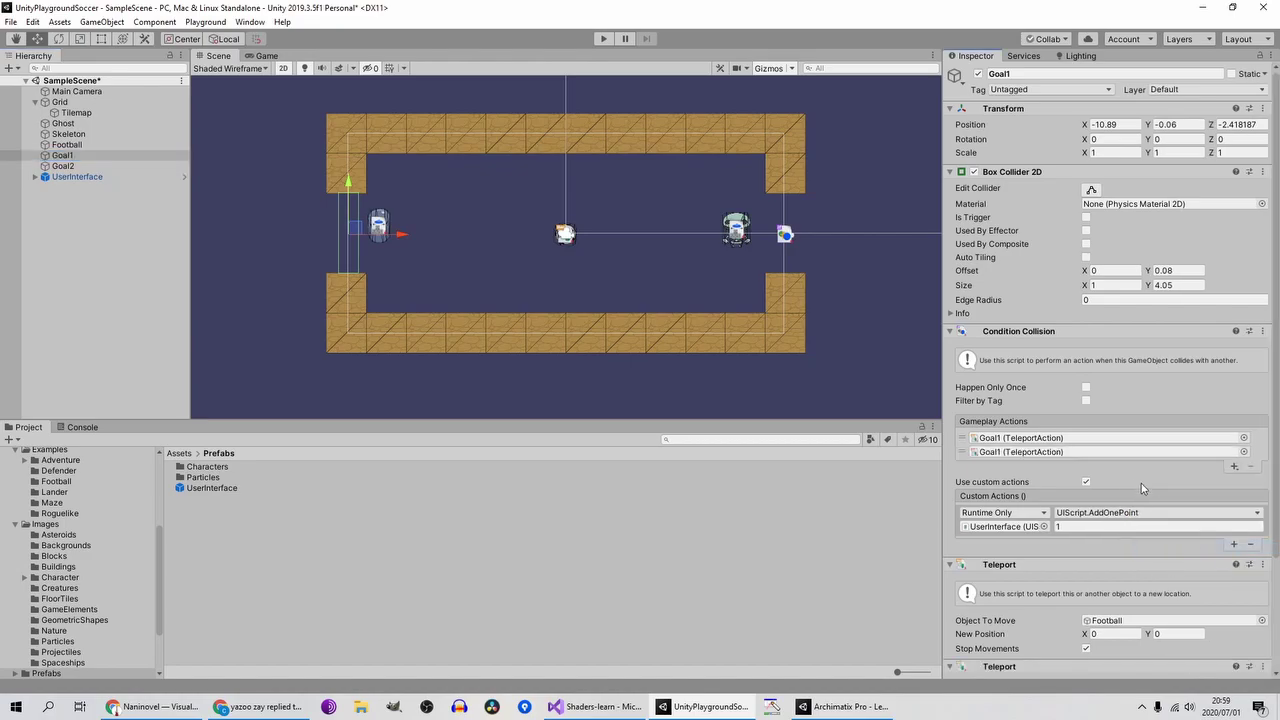
{"action": "scroll", "coordinate": [1219, 420], "scroll_direction": "down", "scroll_amount": 3}
{"action": "scroll", "coordinate": [1191, 411], "scroll_direction": "up", "scroll_amount": 3}
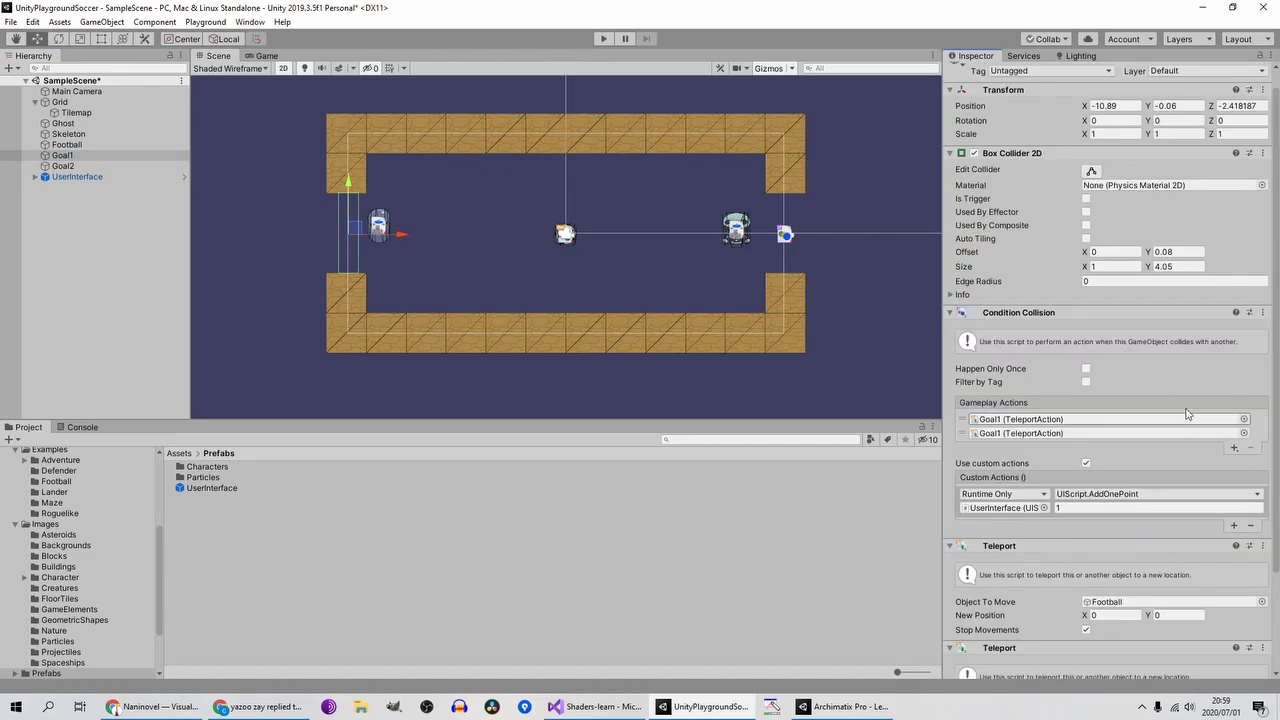
{"action": "left_click", "coordinate": [1234, 448]}
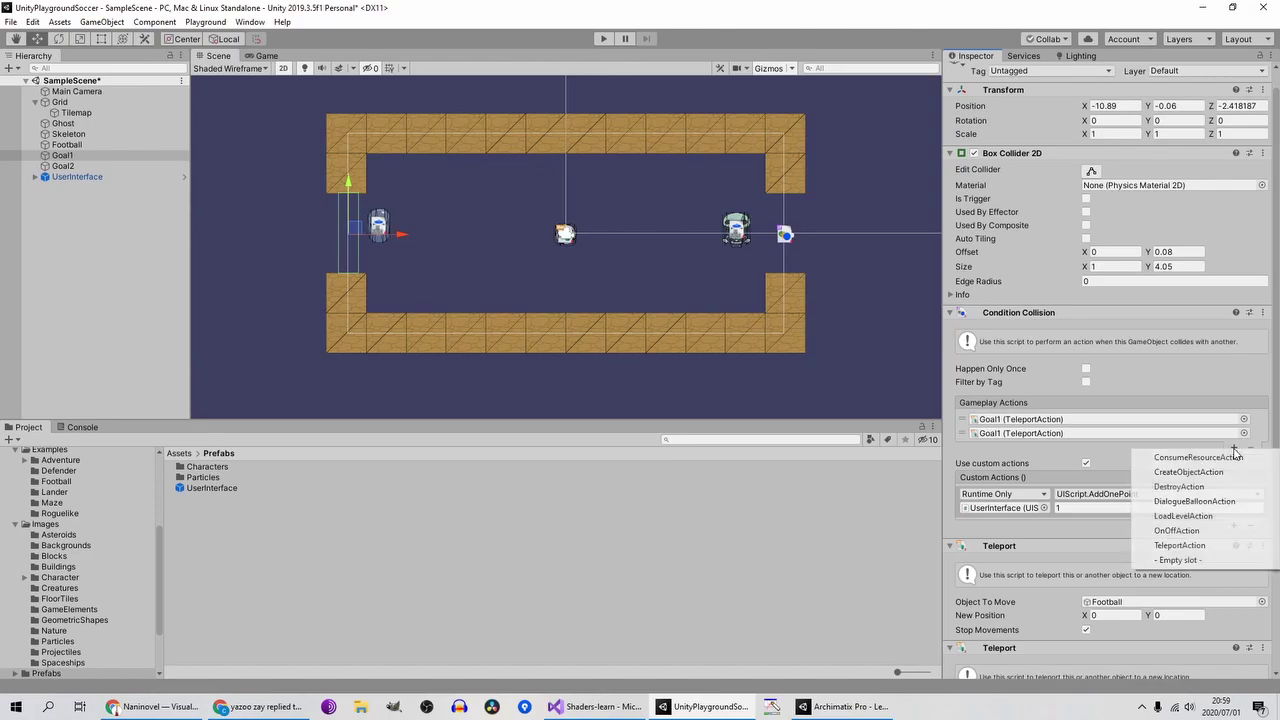
{"action": "left_click", "coordinate": [1180, 545]}
{"action": "scroll", "coordinate": [1059, 484], "scroll_direction": "down", "scroll_amount": 5}
{"action": "scroll", "coordinate": [1059, 484], "scroll_direction": "down", "scroll_amount": 1}
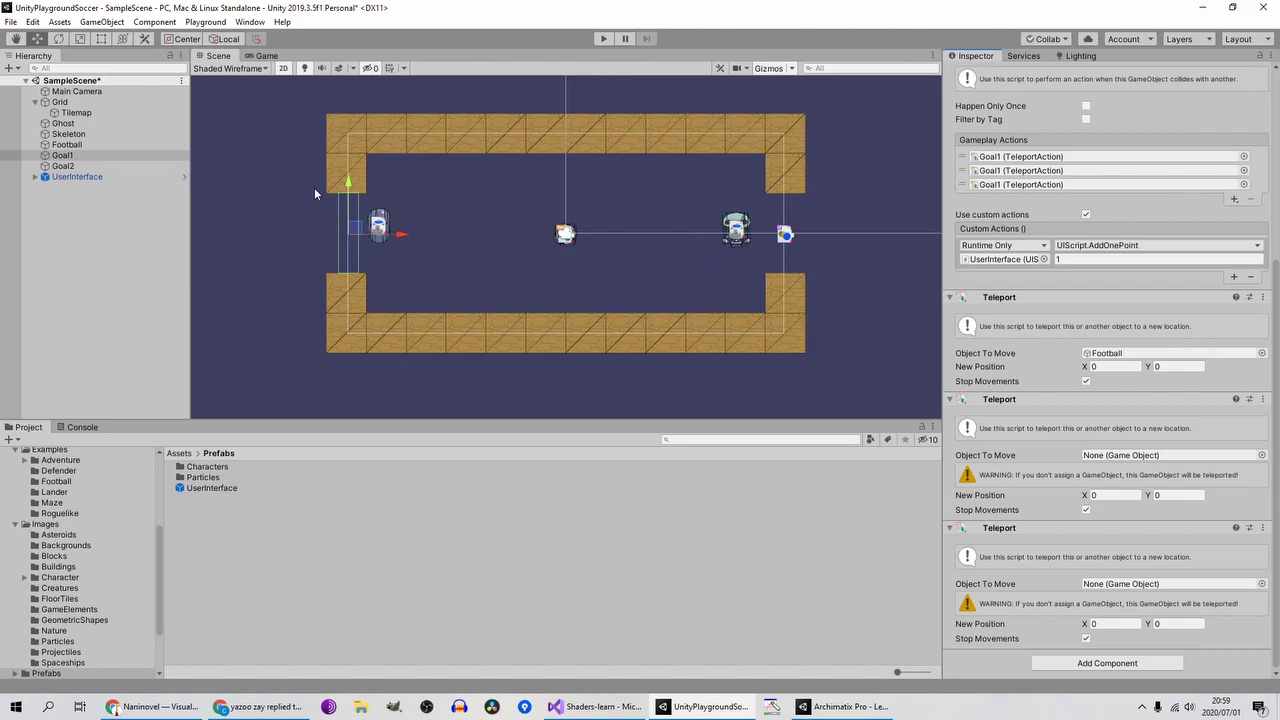
{"action": "left_click", "coordinate": [76, 112]}
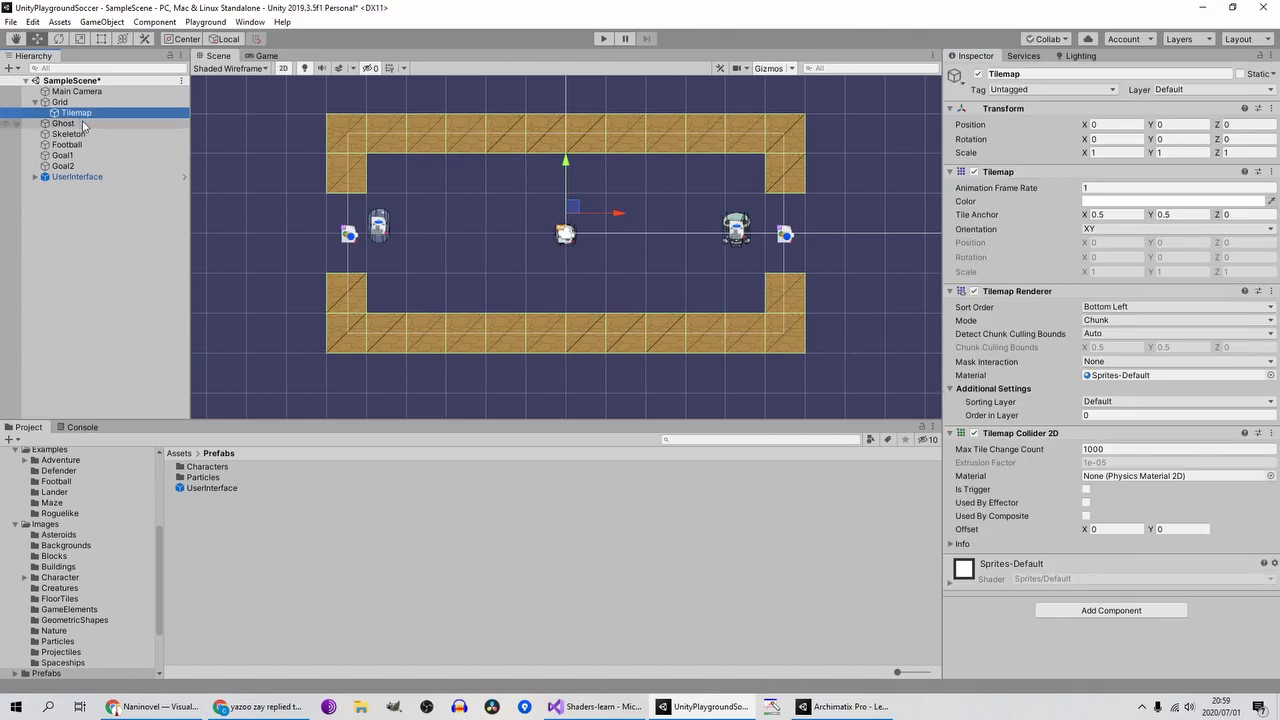
Step: Copy the Ghost's X and Y position values from its transform
{"action": "left_click", "coordinate": [63, 123]}
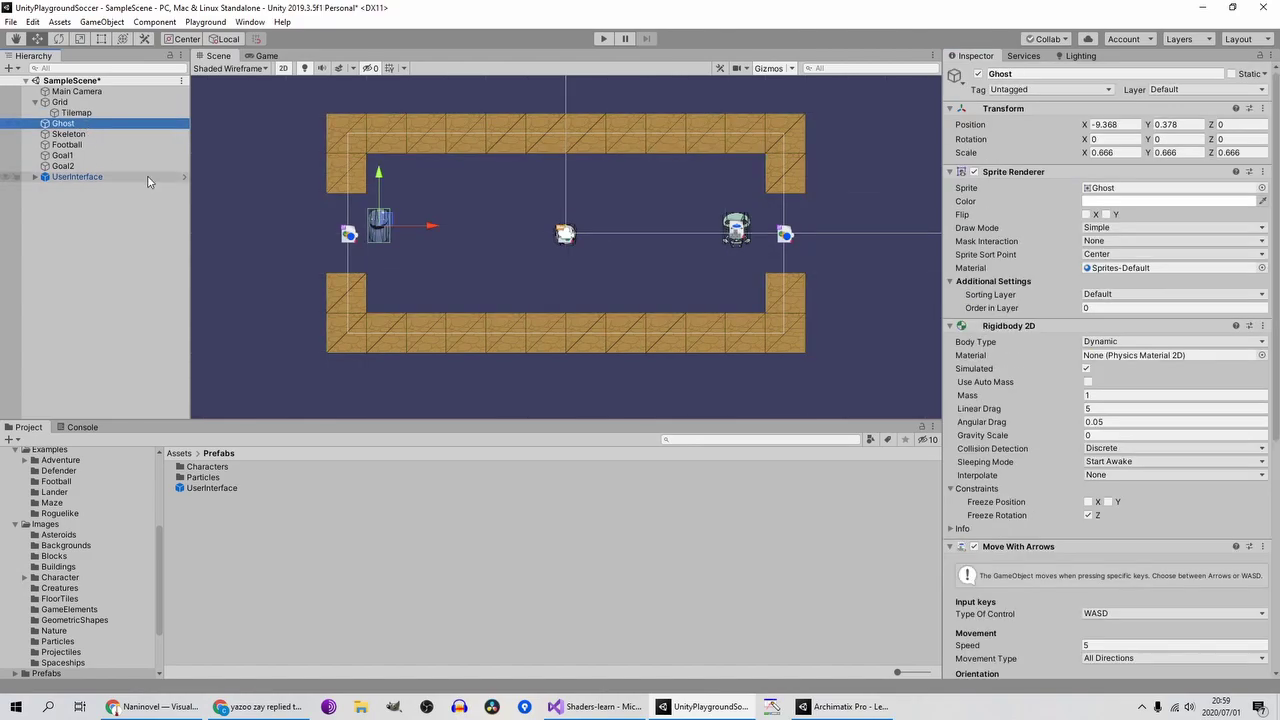
{"action": "left_click", "coordinate": [1124, 126]}
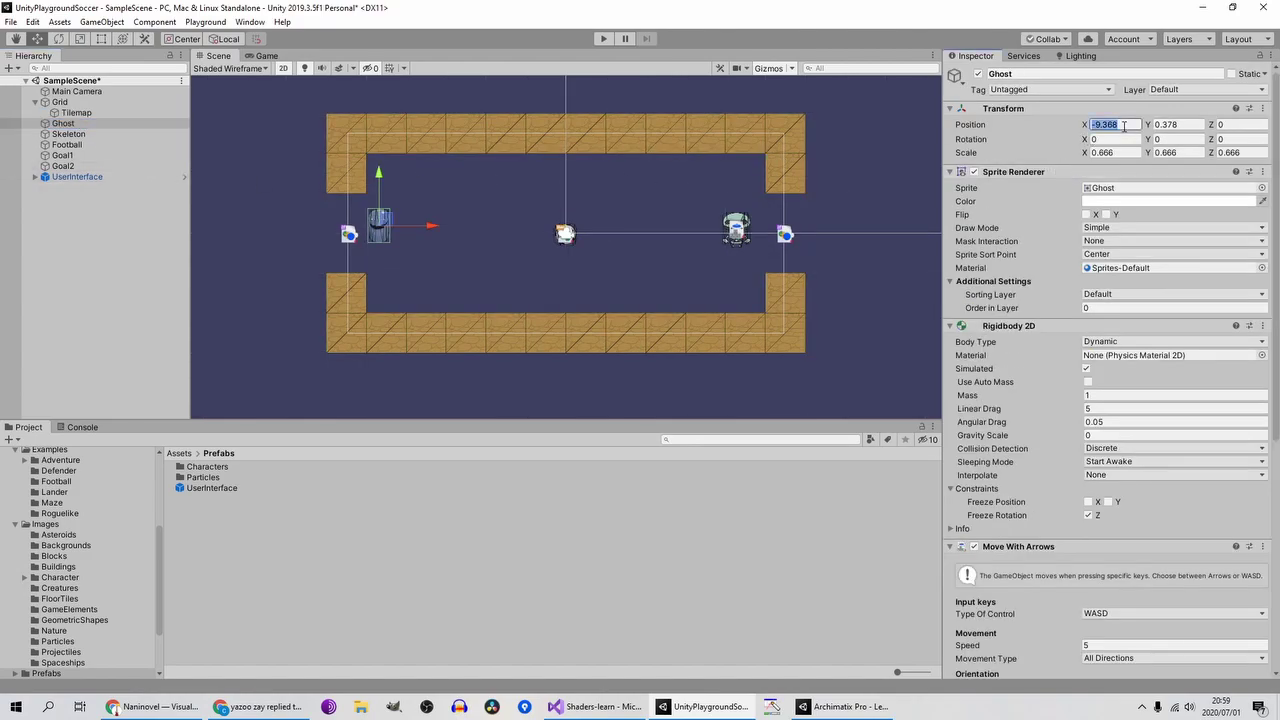
{"action": "left_click", "coordinate": [1169, 125]}
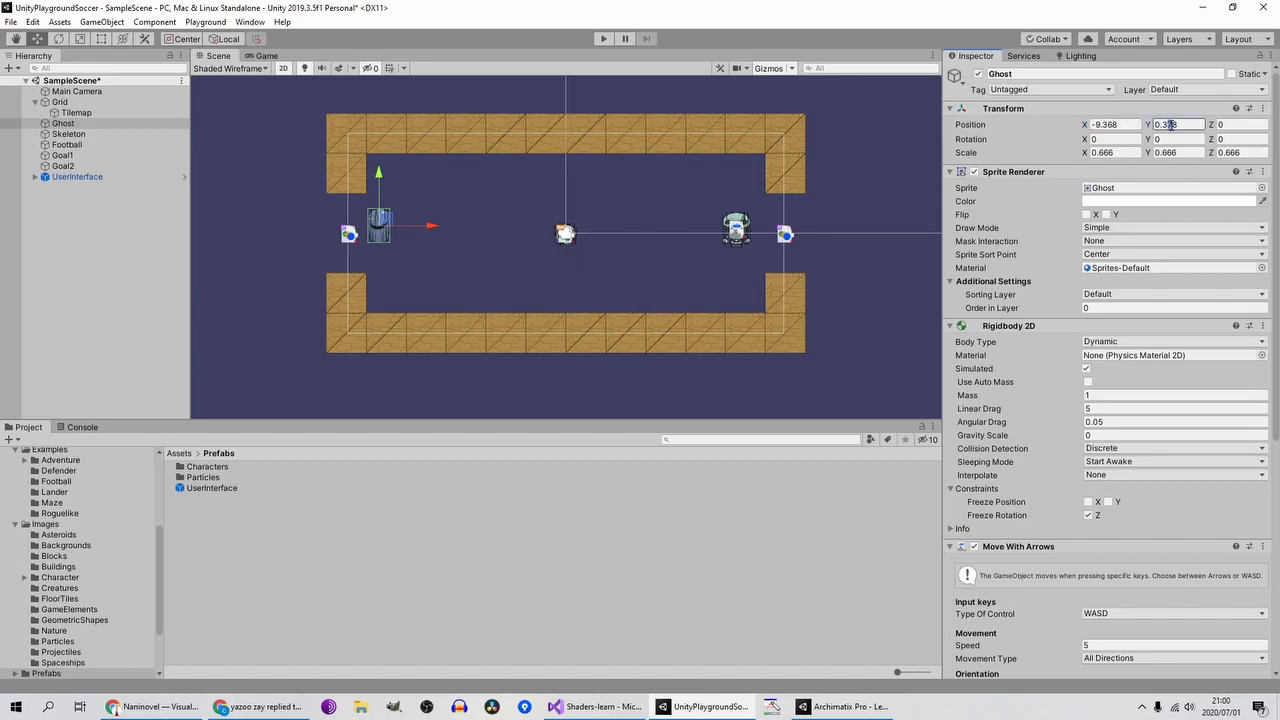
{"action": "double_click", "coordinate": [1169, 125]}
Step: Assign the Ghost as the object to move in Goal1's second Teleport component
{"action": "left_click", "coordinate": [137, 160]}
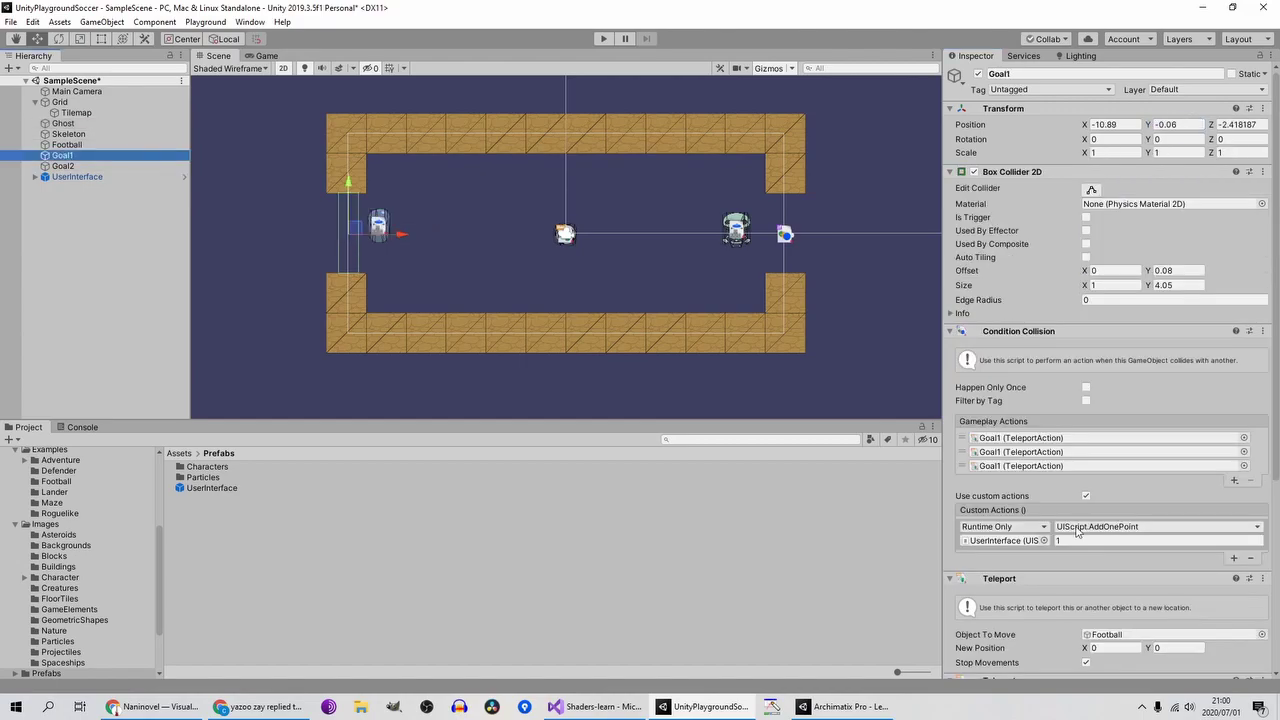
{"action": "scroll", "coordinate": [1078, 532], "scroll_direction": "down", "scroll_amount": 8}
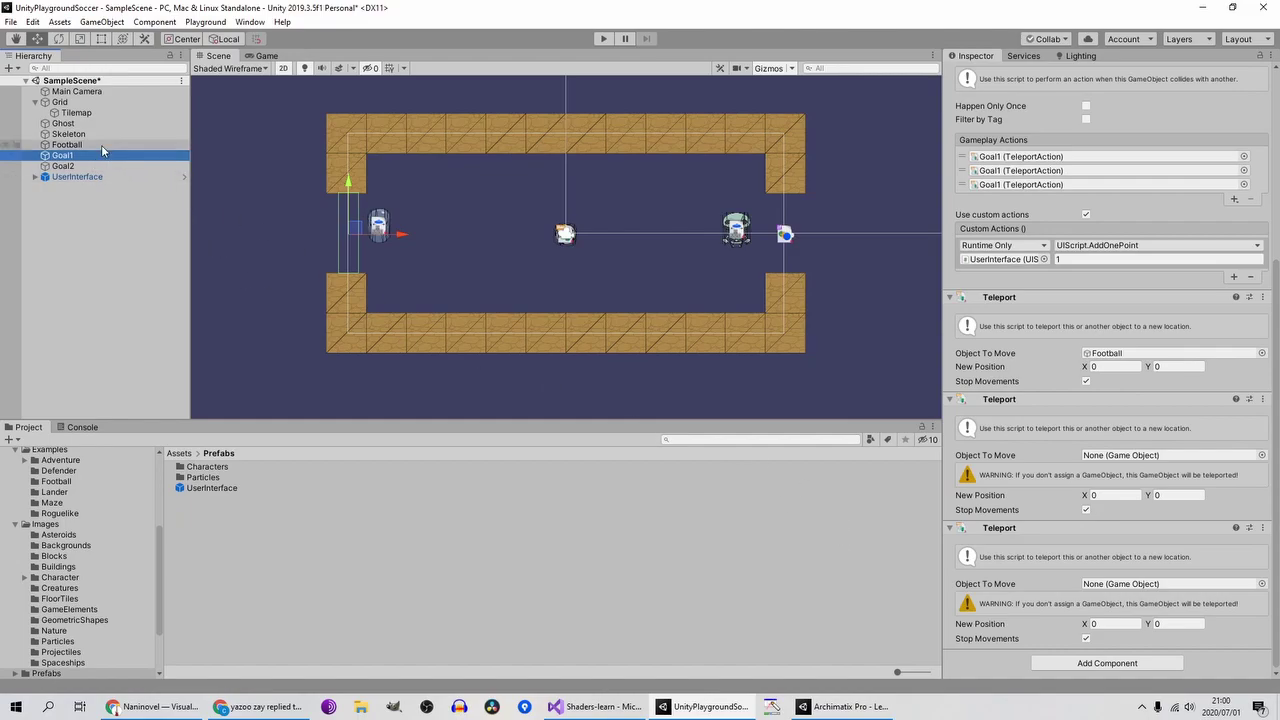
{"action": "left_click", "coordinate": [965, 511]}
{"action": "left_click_drag", "start_coordinate": [965, 511], "coordinate": [1112, 466]}
Step: Set the Ghost teleport's new position on Goal1 to X -9.368, Y 0.378, and test it in a short game run
{"action": "left_click", "coordinate": [1115, 494]}
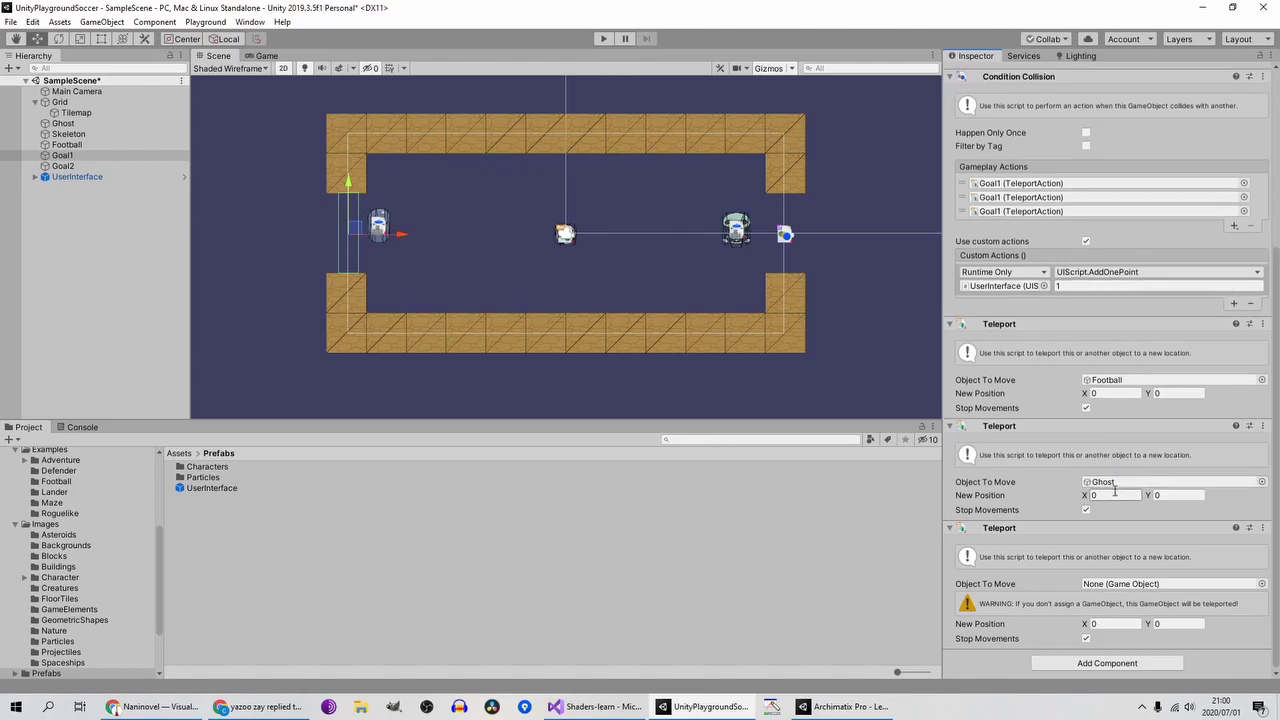
{"action": "key", "text": "ctrl+grave"}
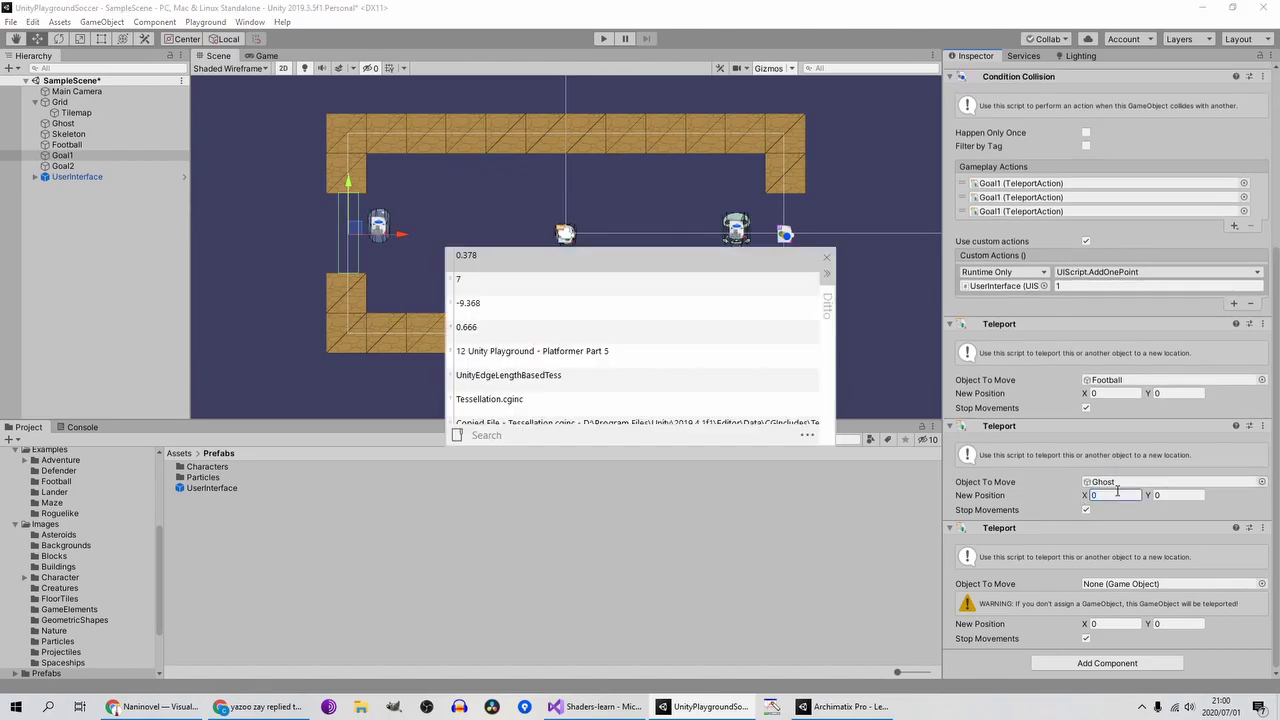
{"action": "key", "text": "Down"}
{"action": "key", "text": "Down"}
{"action": "key", "text": "Return"}
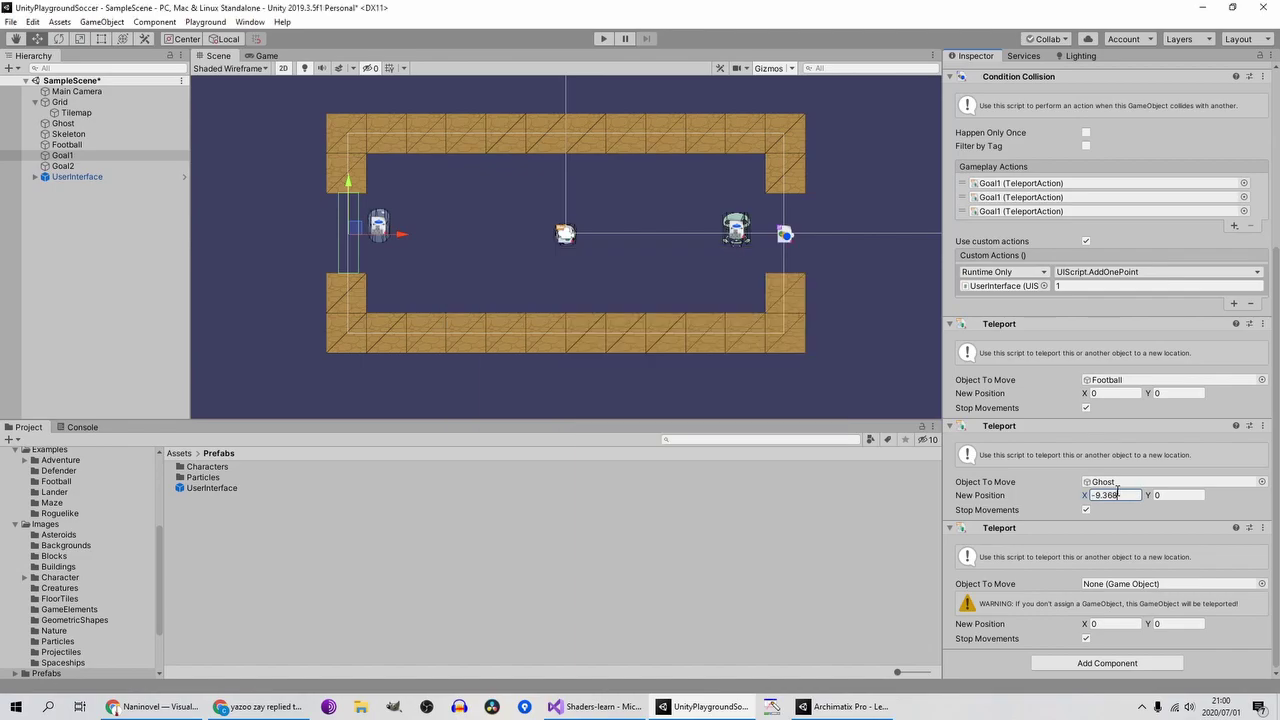
{"action": "left_click", "coordinate": [1183, 494]}
{"action": "key", "text": "ctrl+grave"}
{"action": "key", "text": "Down"}
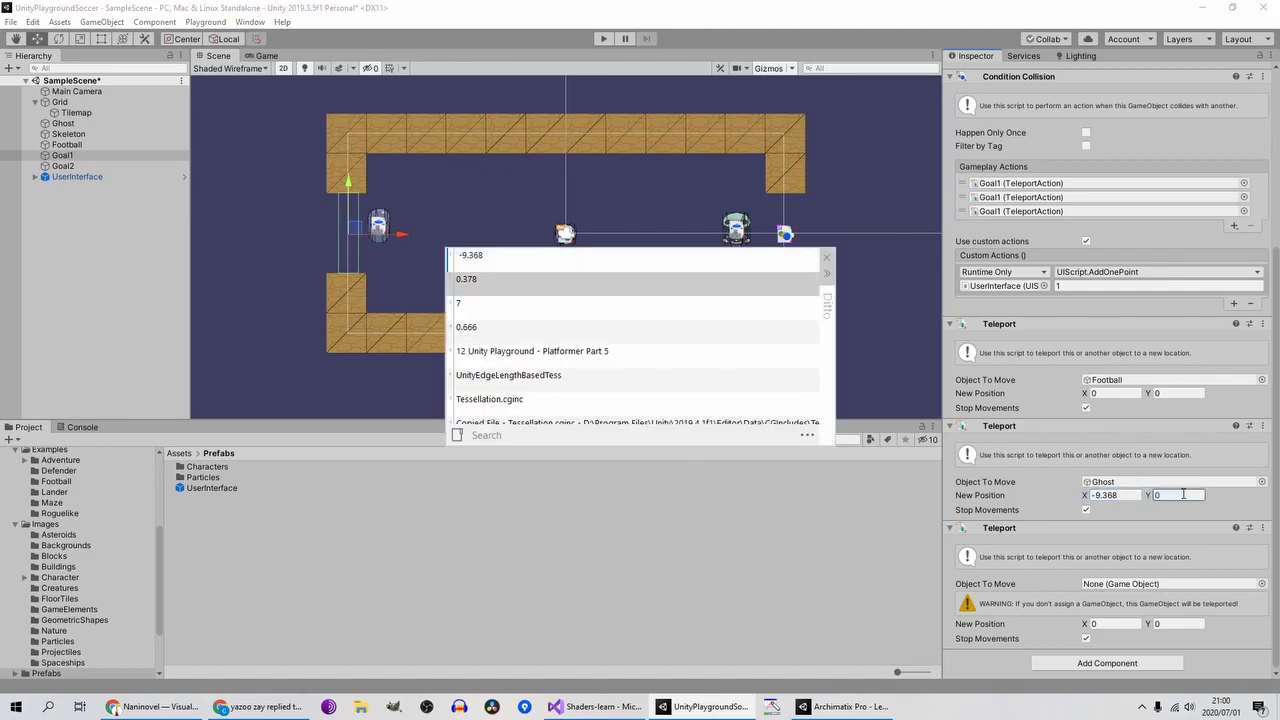
{"action": "key", "text": "Return"}
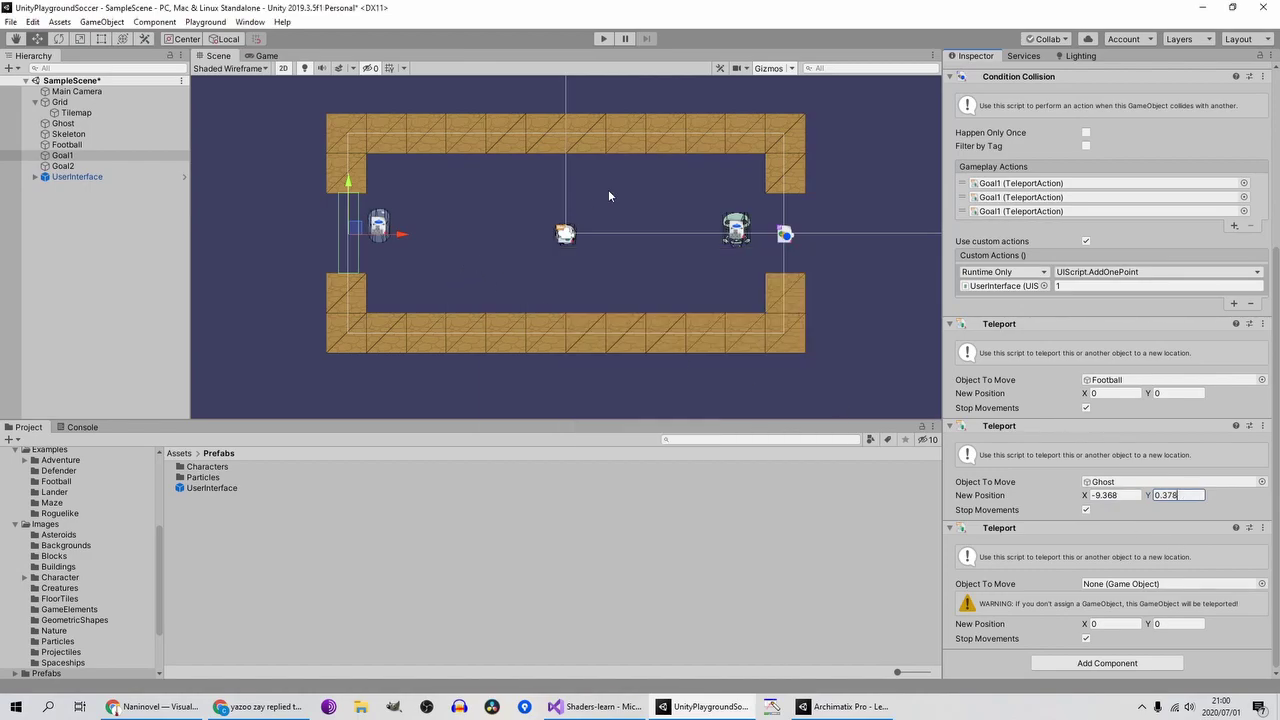
{"action": "left_click", "coordinate": [603, 38]}
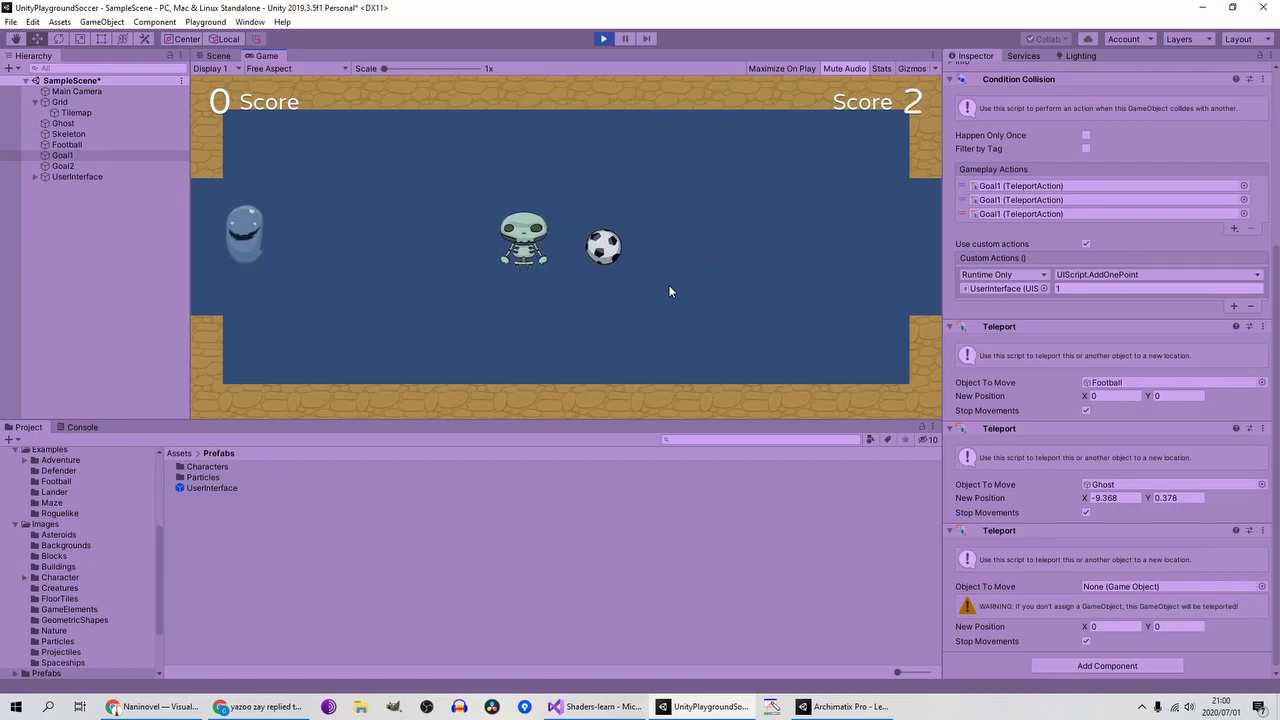
{"action": "left_click", "coordinate": [603, 38]}
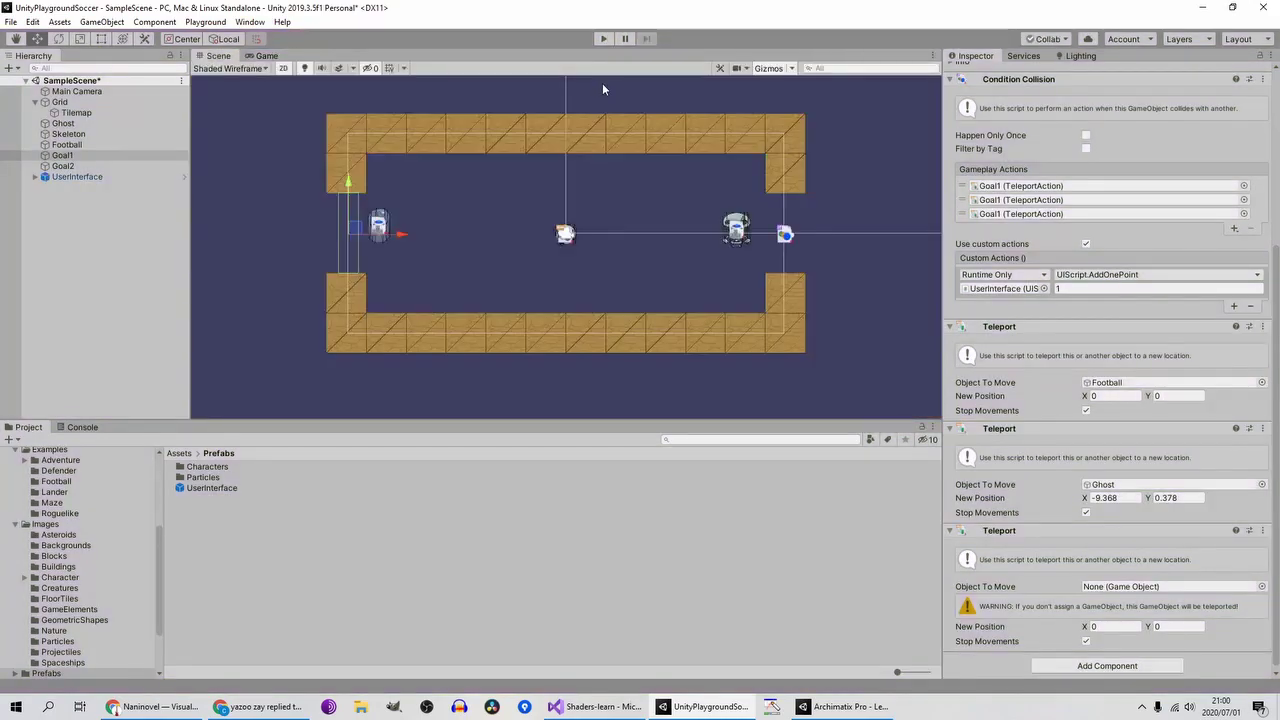
Step: Copy the Skeleton's X and Y position values from its transform
{"action": "left_click", "coordinate": [85, 134]}
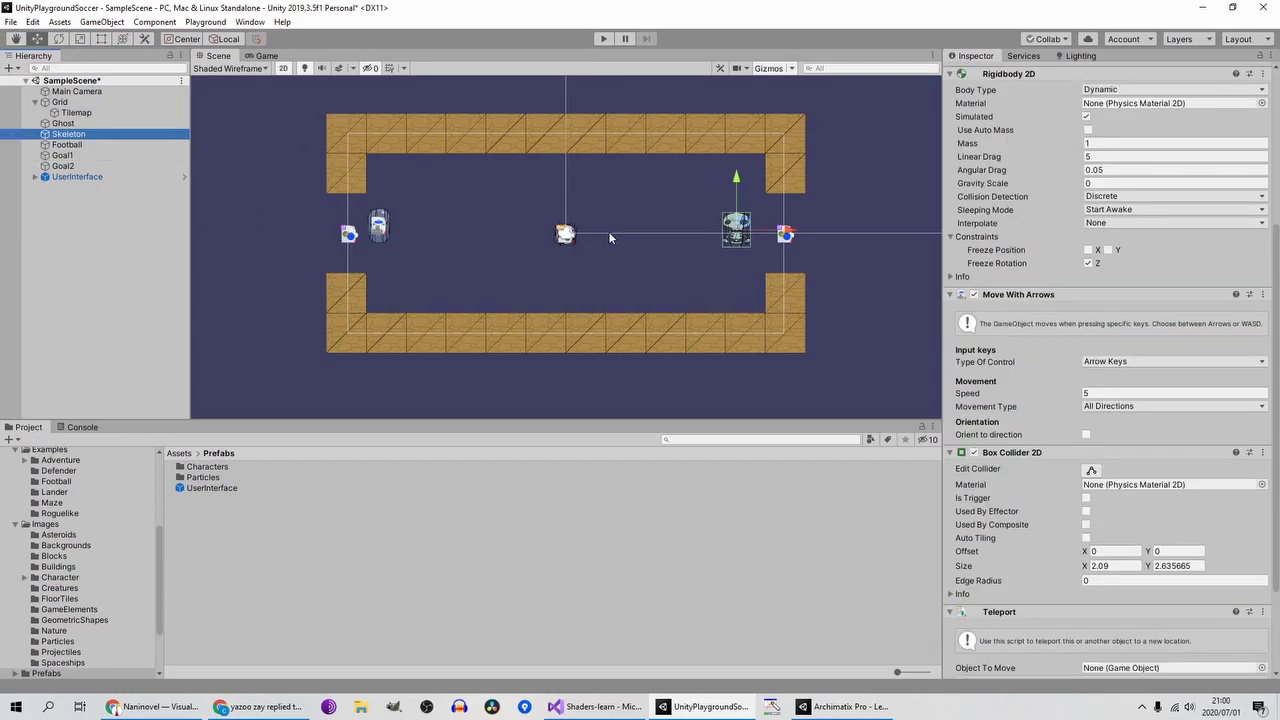
{"action": "scroll", "coordinate": [1050, 200], "scroll_direction": "up", "scroll_amount": 4}
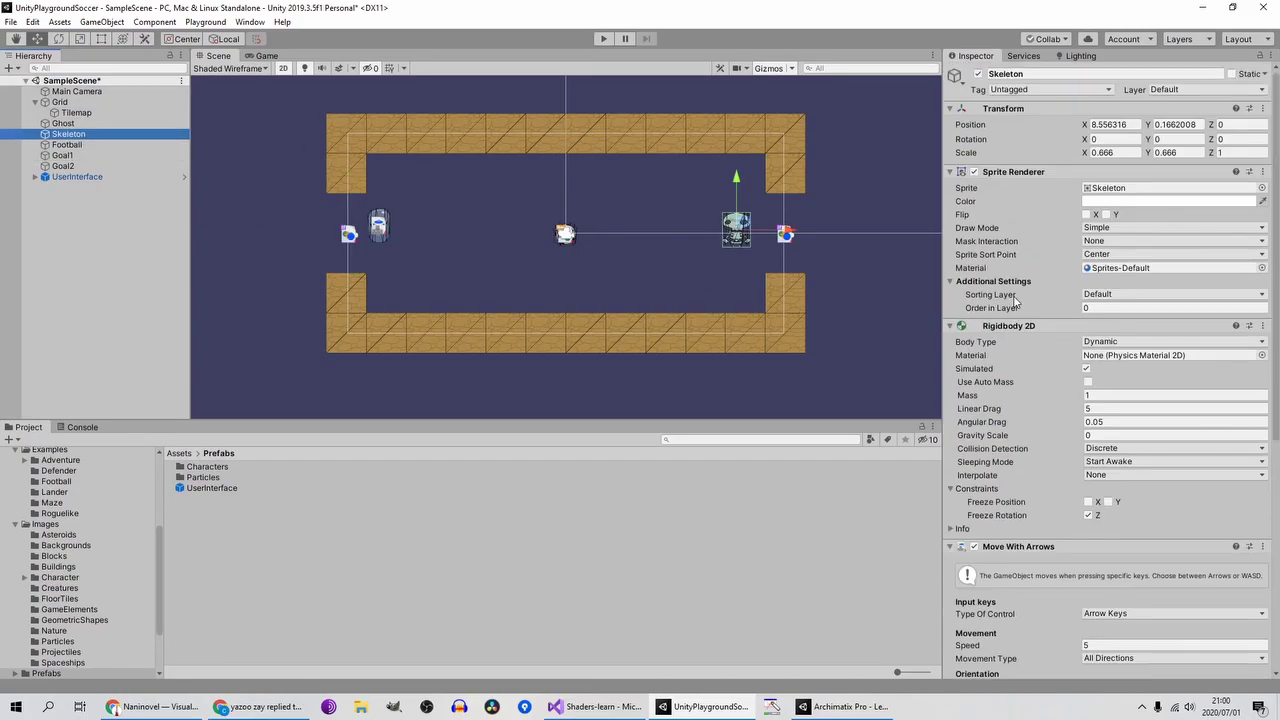
{"action": "left_click", "coordinate": [1120, 124]}
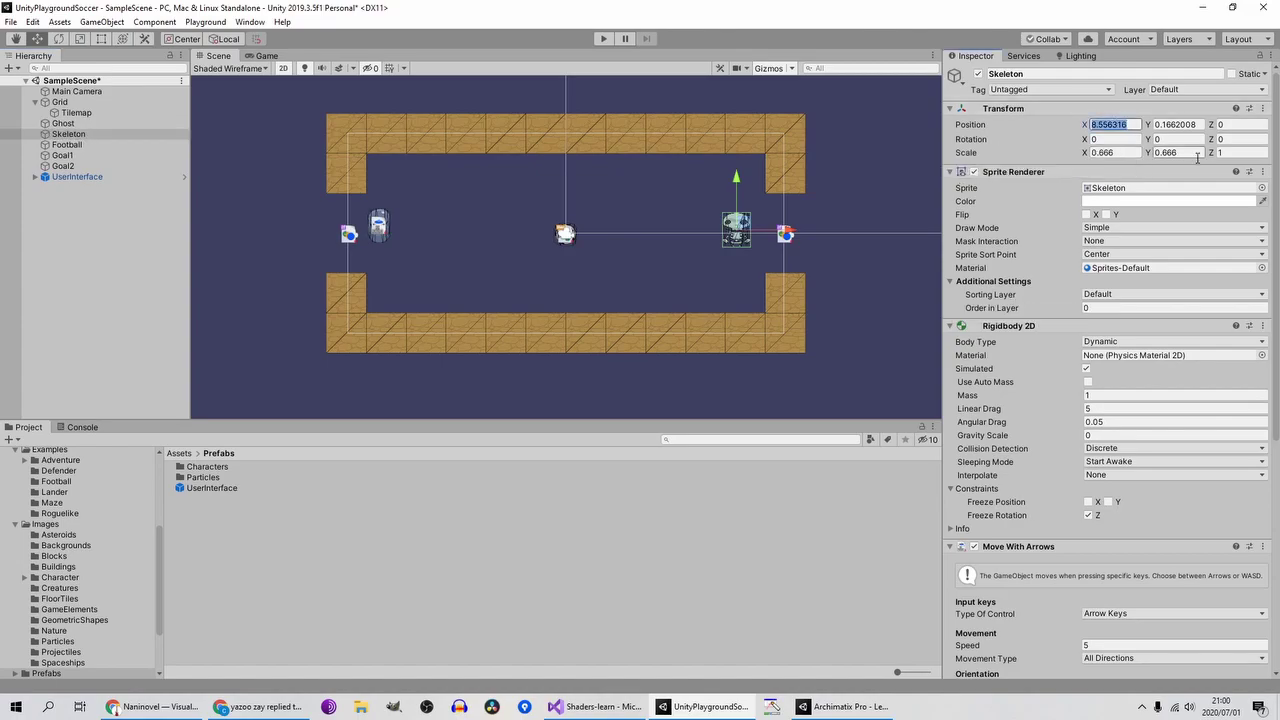
{"action": "left_click", "coordinate": [1180, 124]}
{"action": "key", "text": "ctrl+c"}
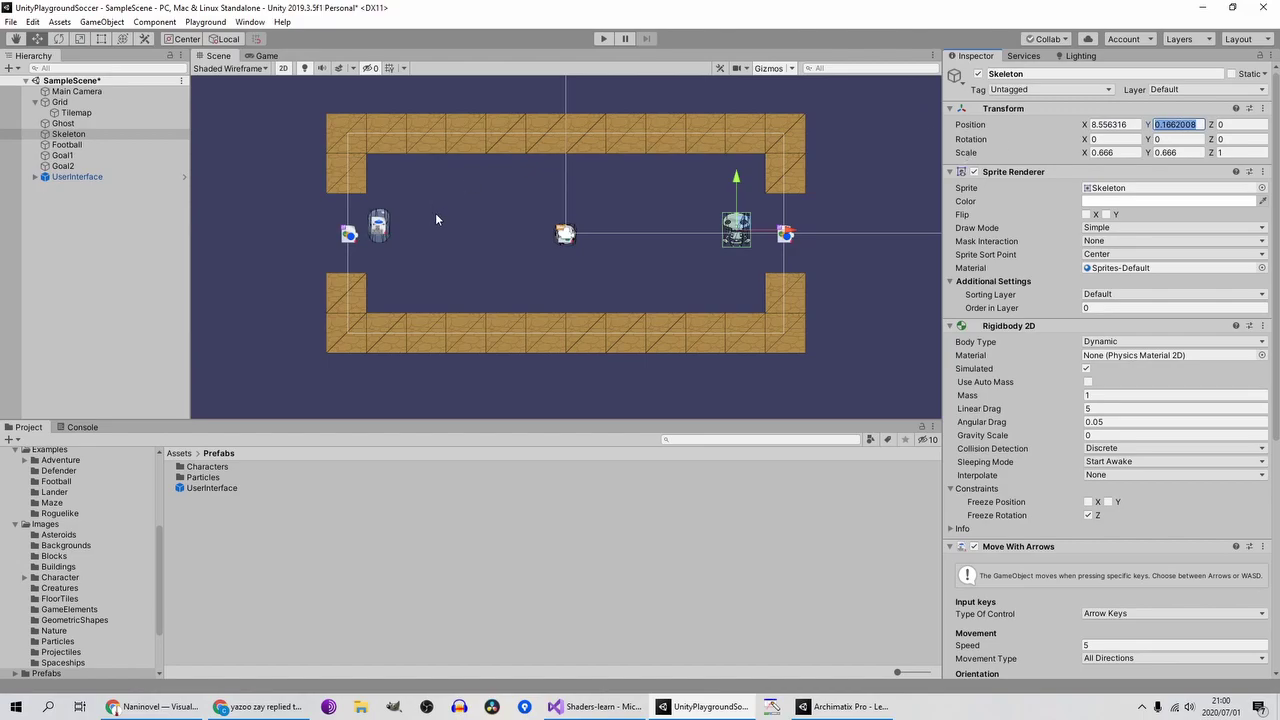
Step: Assign the Skeleton to Goal1's third Teleport component and set its new position to X 8.556316, Y 0.1662008
{"action": "left_click", "coordinate": [72, 156]}
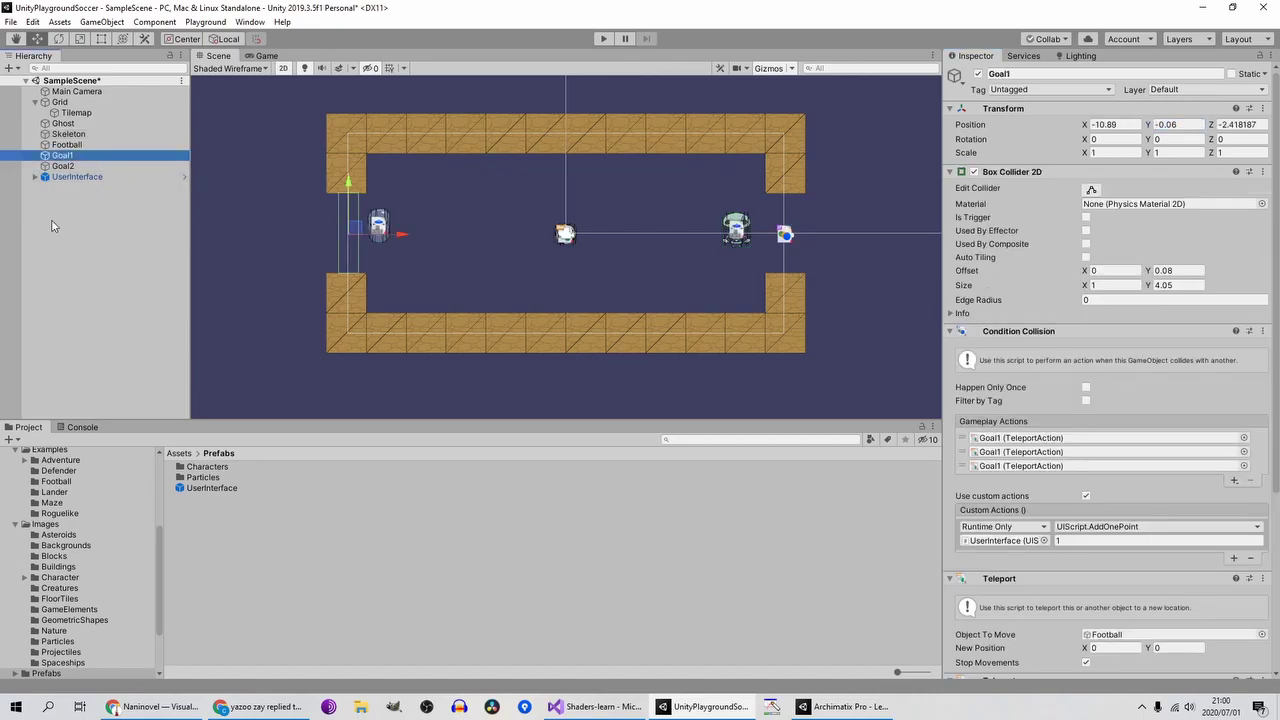
{"action": "scroll", "coordinate": [999, 555], "scroll_direction": "down", "scroll_amount": 5}
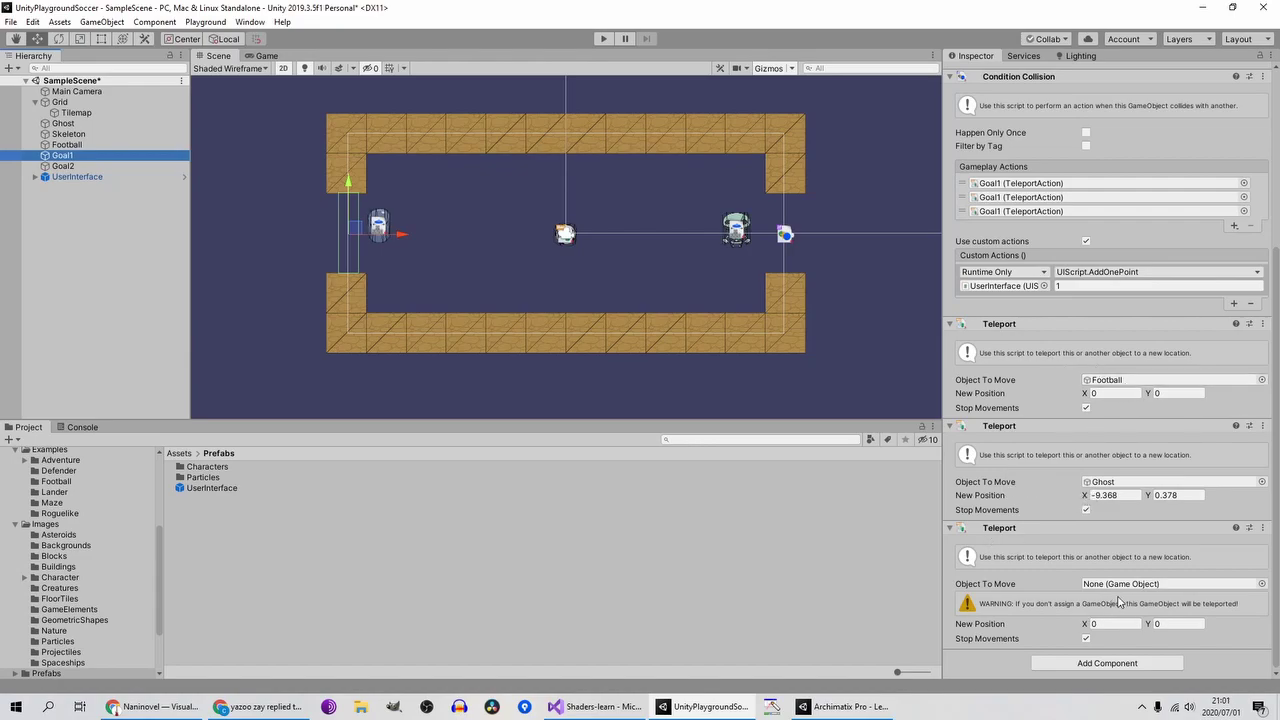
{"action": "left_click_drag", "start_coordinate": [62, 155], "coordinate": [1130, 590]}
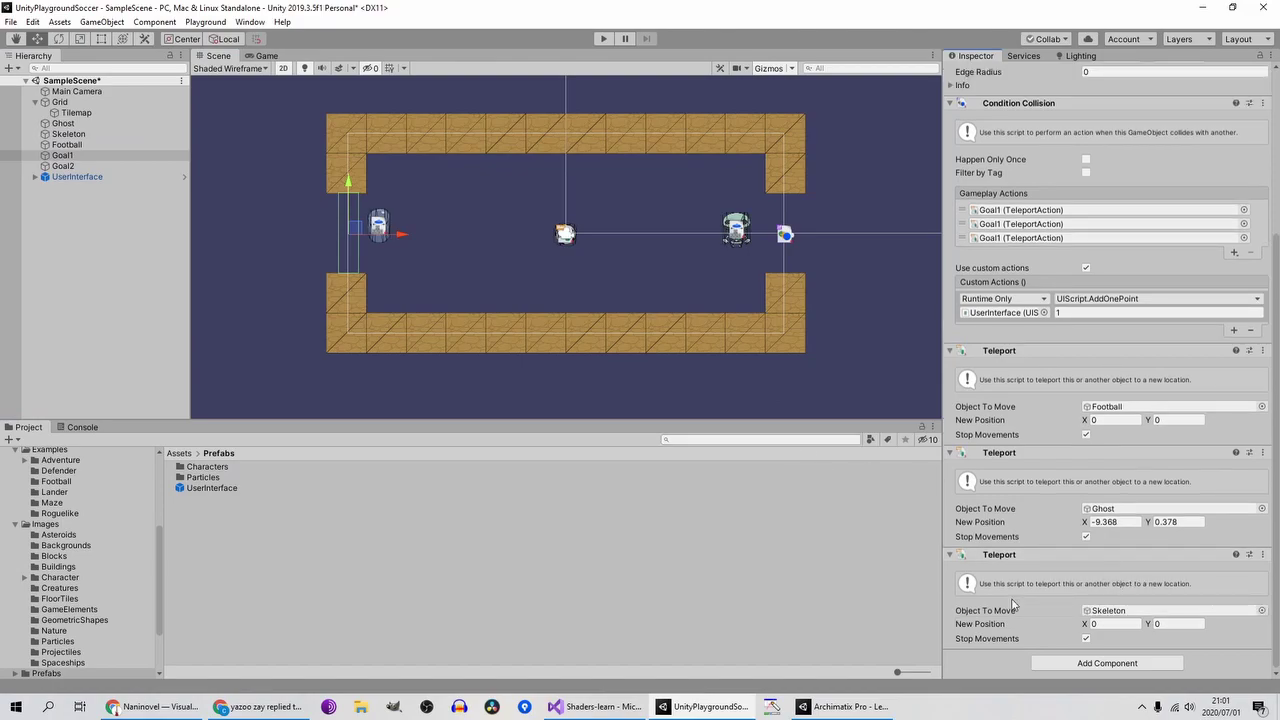
{"action": "left_click", "coordinate": [1170, 625]}
{"action": "key", "text": "ctrl+v"}
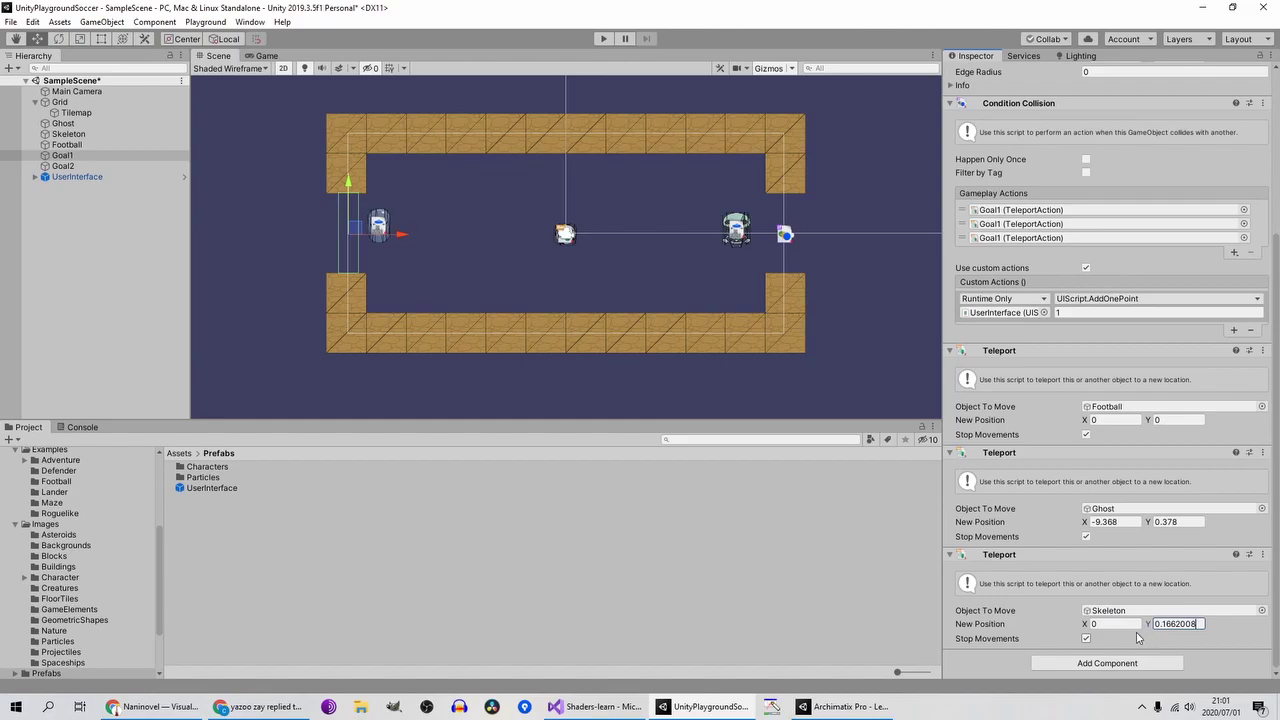
{"action": "left_click", "coordinate": [1135, 628]}
{"action": "key", "text": "ctrl+grave"}
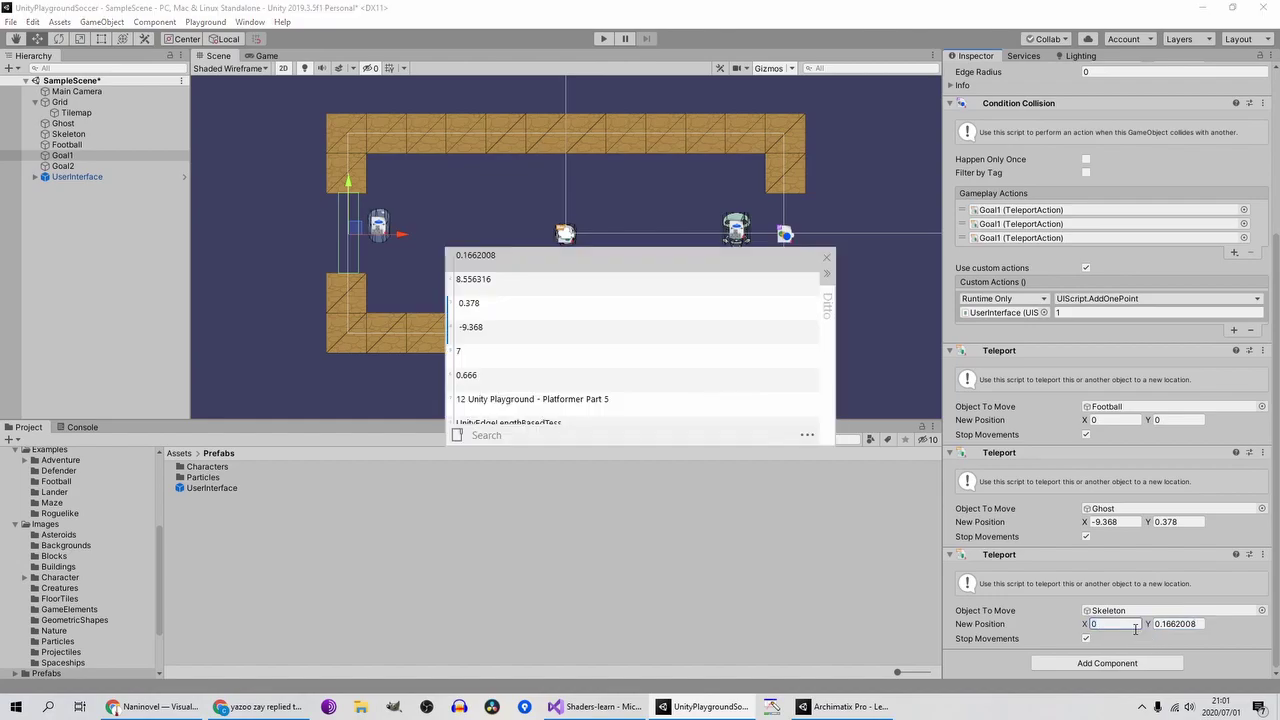
{"action": "key", "text": "Down"}
{"action": "key", "text": "Return"}
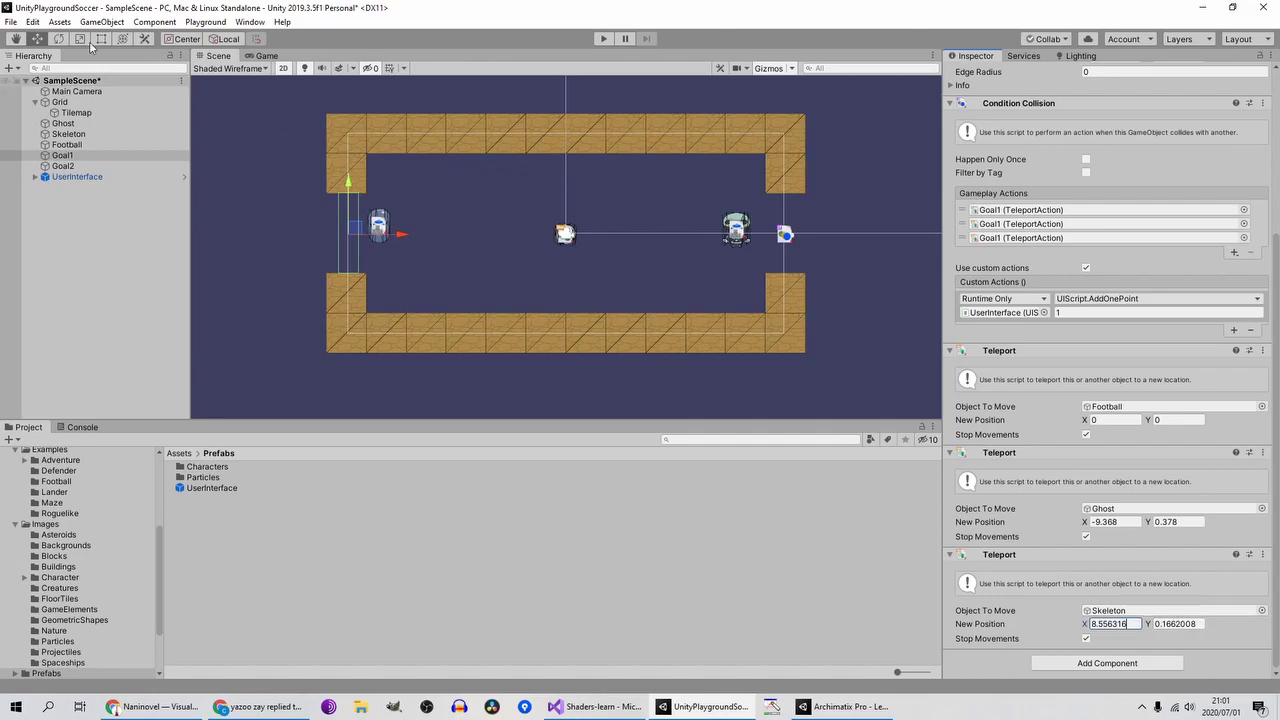
{"action": "left_click", "coordinate": [10, 21]}
{"action": "left_click", "coordinate": [31, 72]}
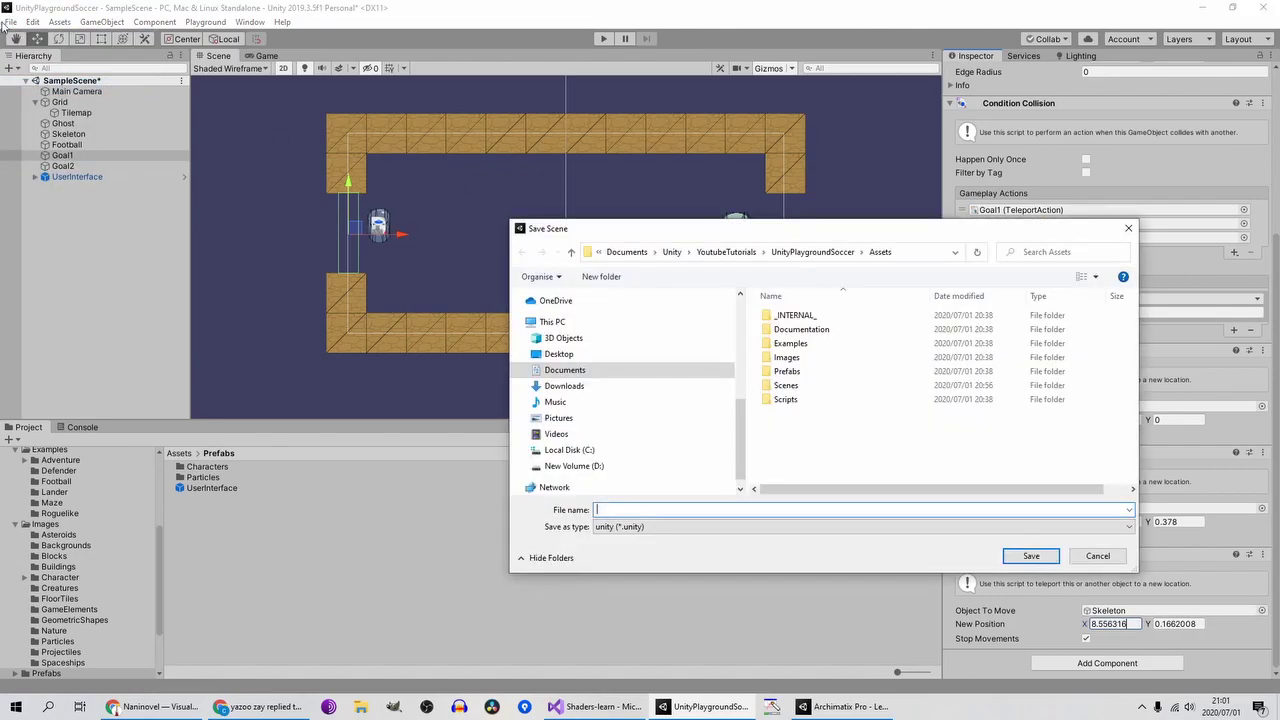
{"action": "double_click", "coordinate": [525, 230]}
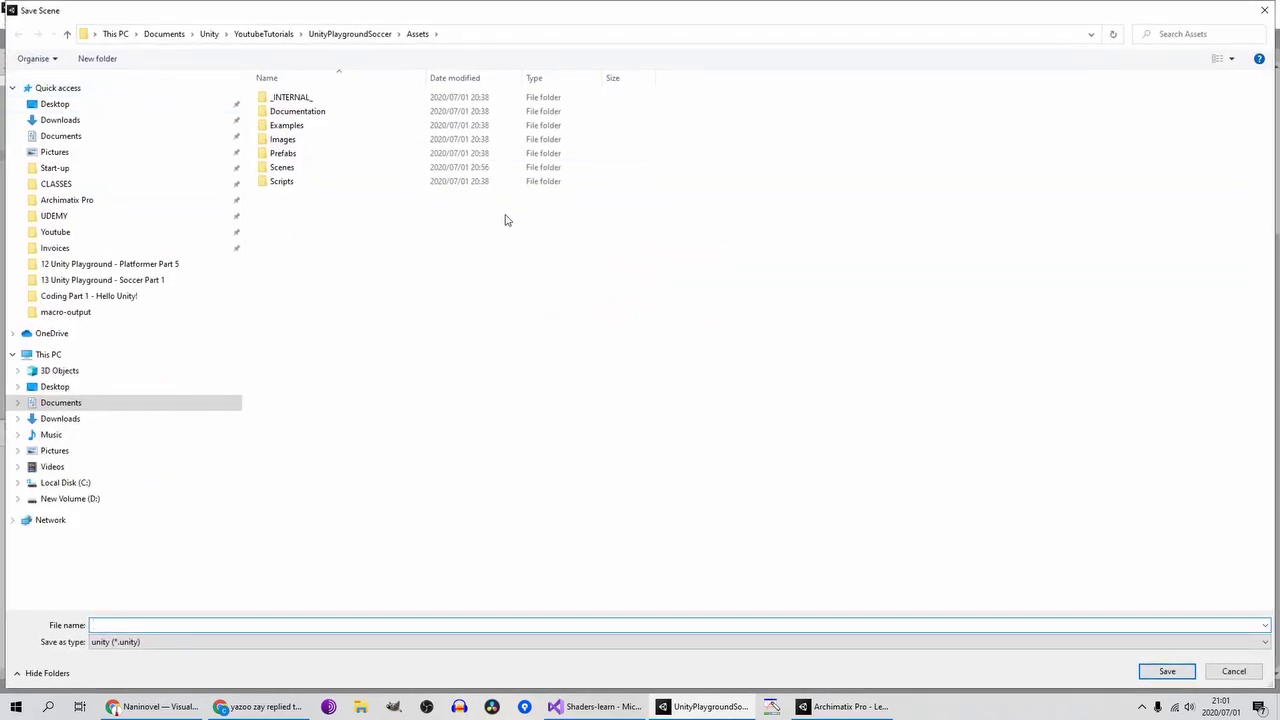
{"action": "key", "text": "Escape"}
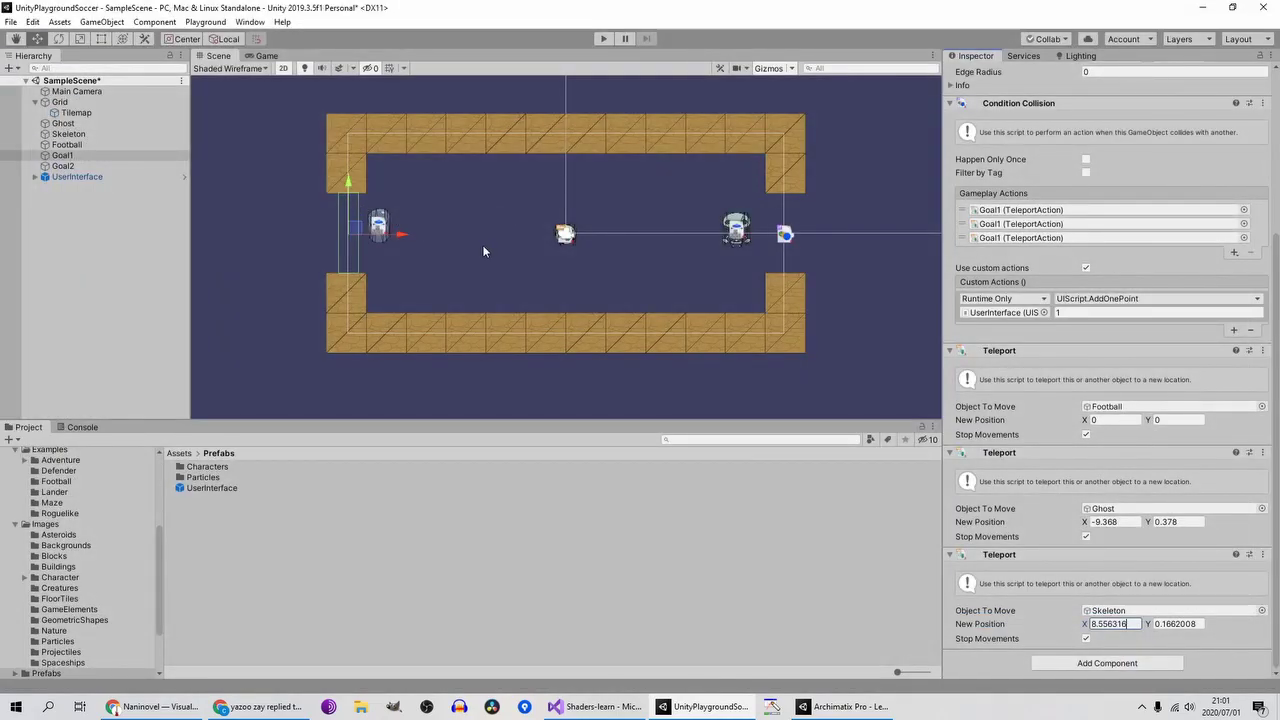
Step: Save the scene and run the game to test Goal1's teleports by scoring with the Skeleton
{"action": "key", "text": "ctrl+s"}
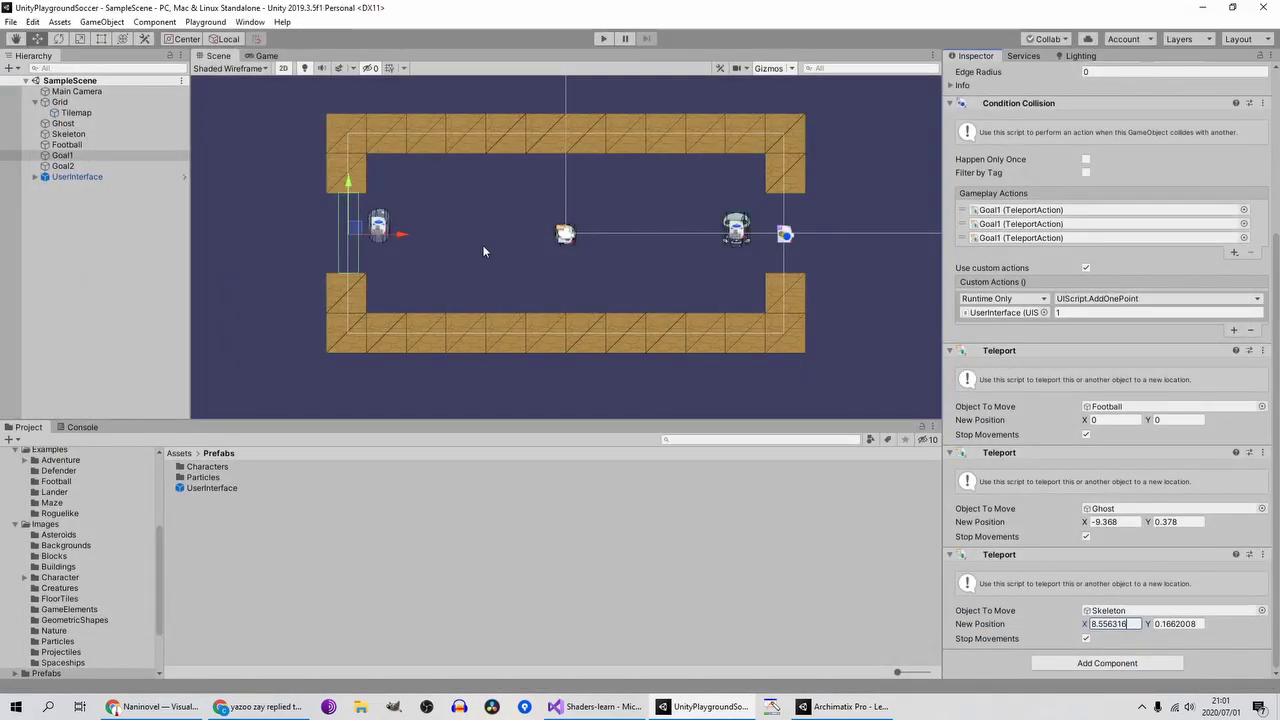
{"action": "left_click", "coordinate": [603, 38]}
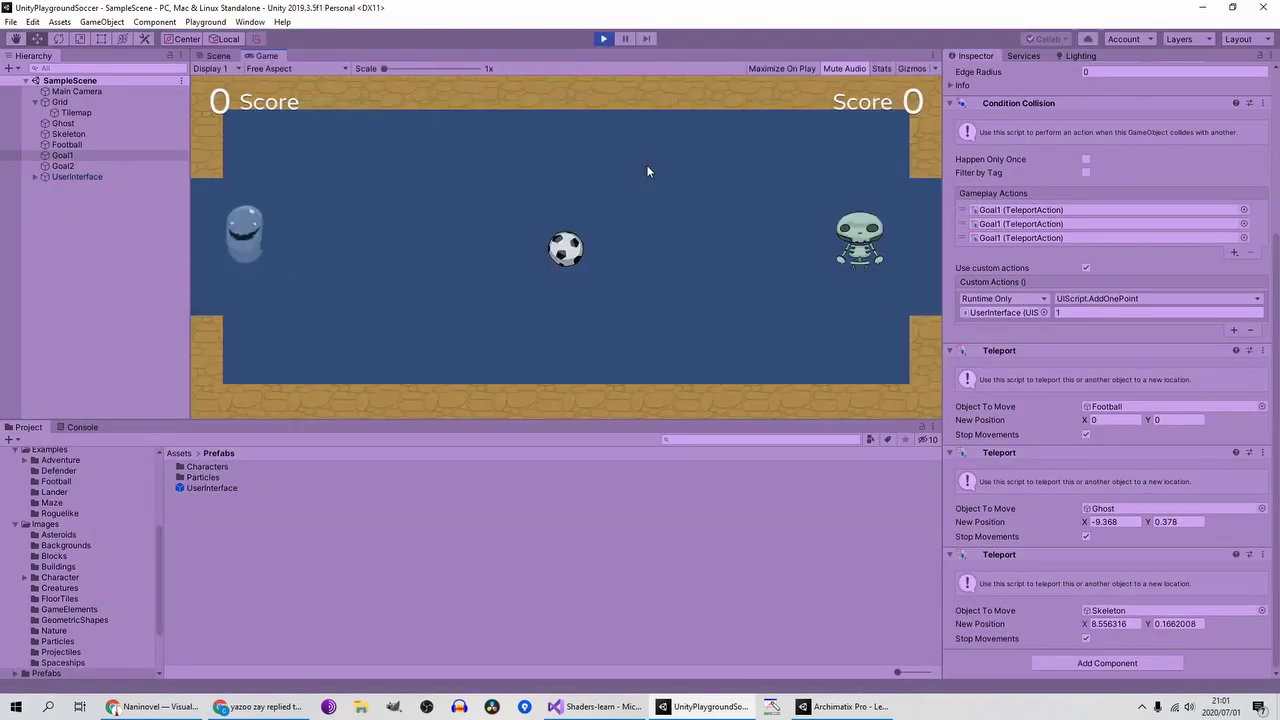
{"action": "key", "text": "Left"}
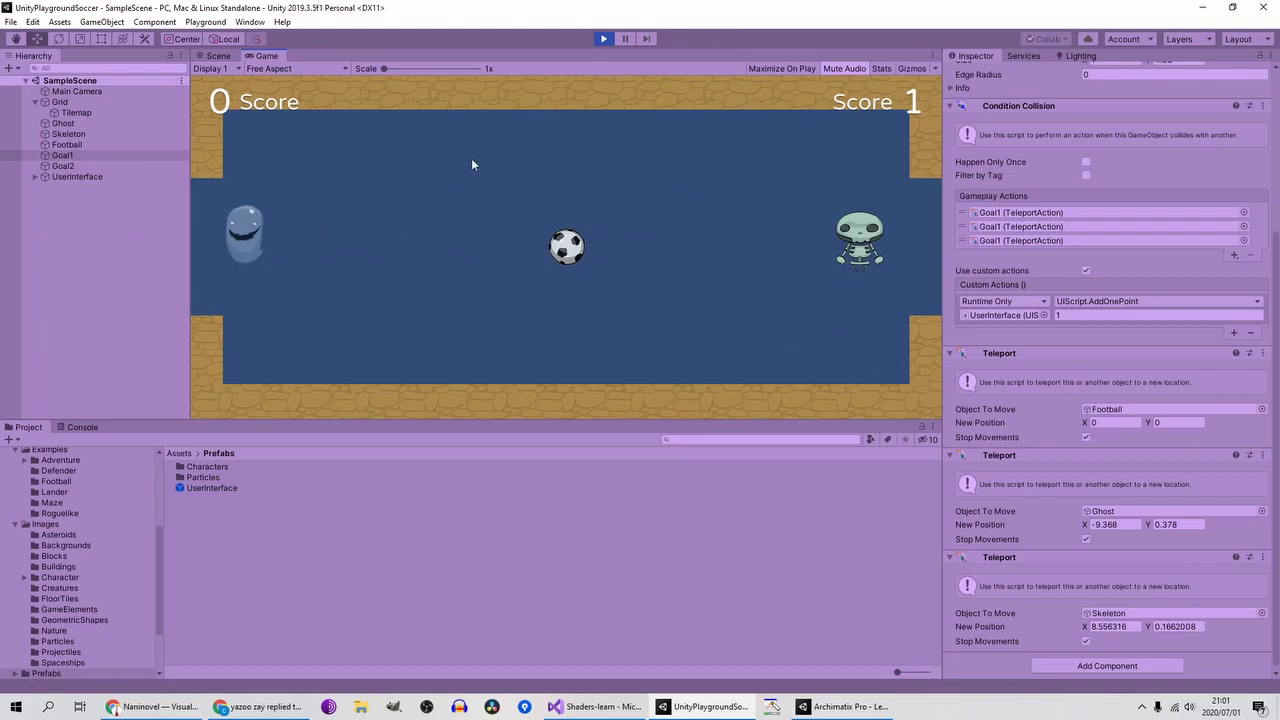
{"action": "left_click", "coordinate": [603, 39]}
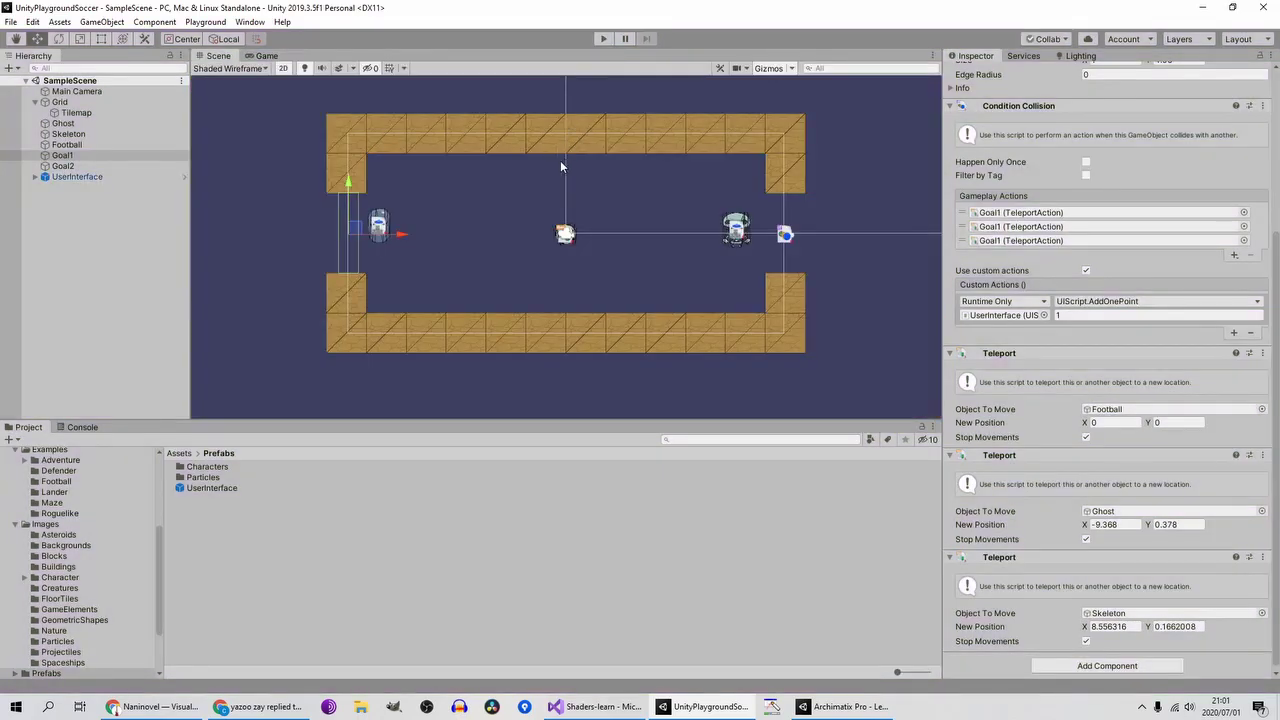
Step: Replace Goal2 with a duplicate of Goal1 placed directly beneath Goal1 in the hierarchy
{"action": "left_click", "coordinate": [97, 165]}
{"action": "key", "text": "Delete"}
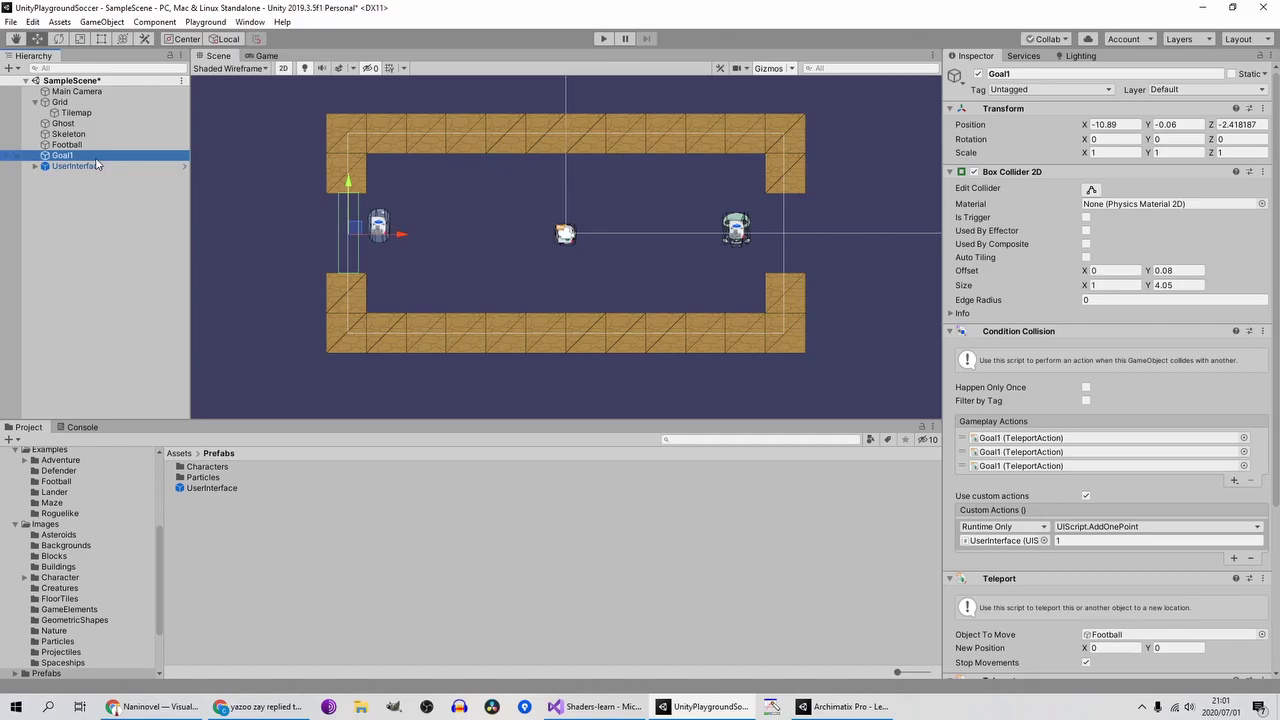
{"action": "key", "text": "ctrl+d"}
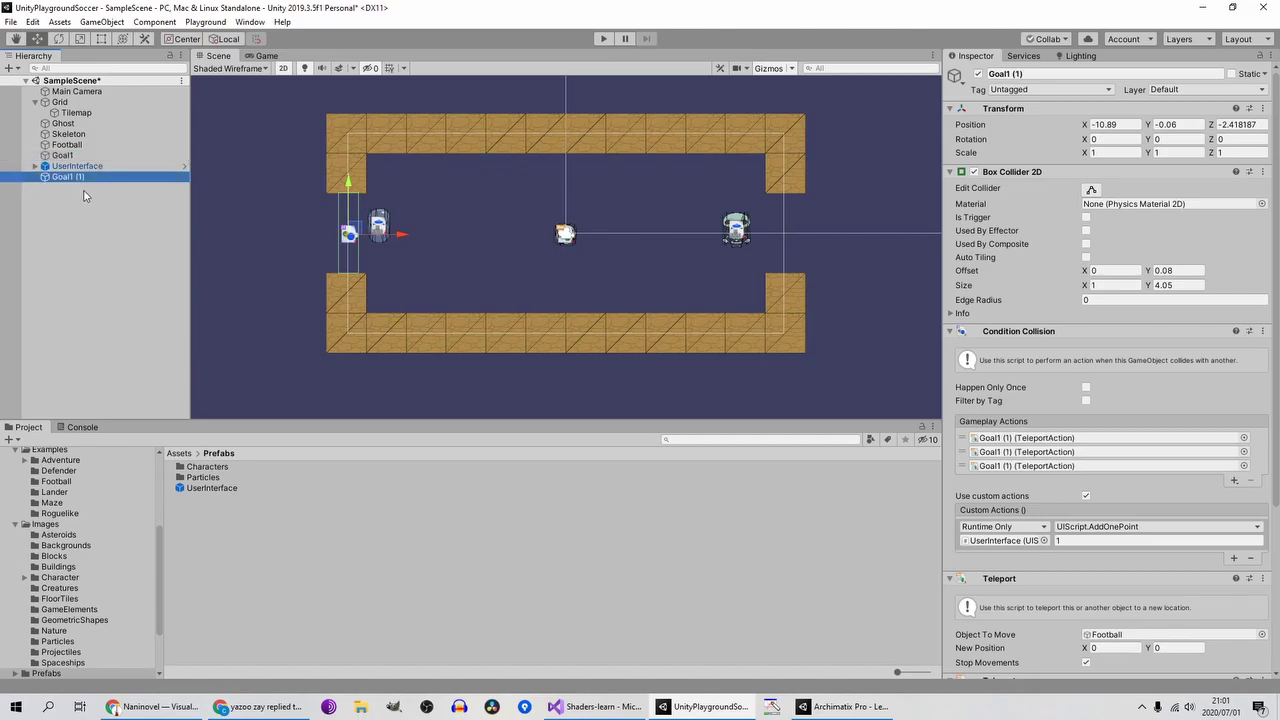
{"action": "left_click_drag", "start_coordinate": [85, 178], "coordinate": [92, 161]}
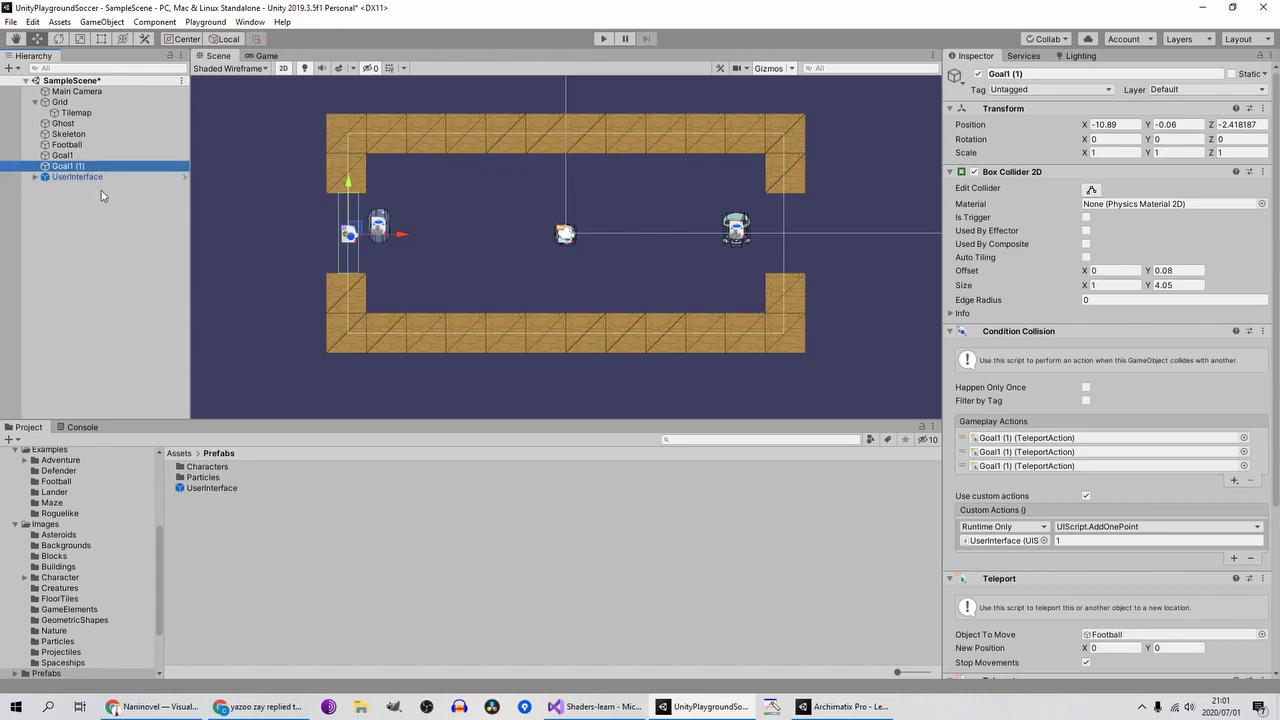
Step: Move the duplicated goal along X to about 11.05, into the opening behind the Skeleton, and rename it Goal2
{"action": "left_click_drag", "start_coordinate": [400, 236], "coordinate": [838, 246]}
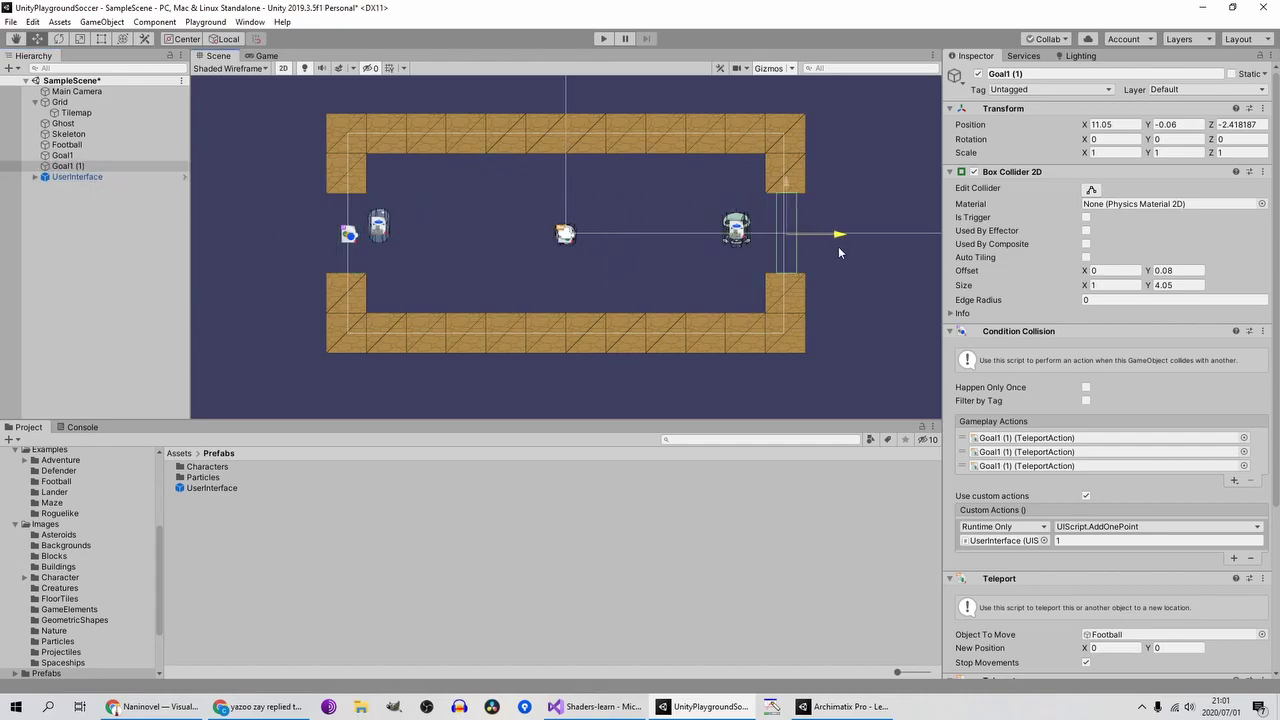
{"action": "left_click", "coordinate": [1047, 73]}
{"action": "key", "text": "BackSpace"}
{"action": "key", "text": "BackSpace"}
{"action": "key", "text": "BackSpace"}
{"action": "key", "text": "BackSpace"}
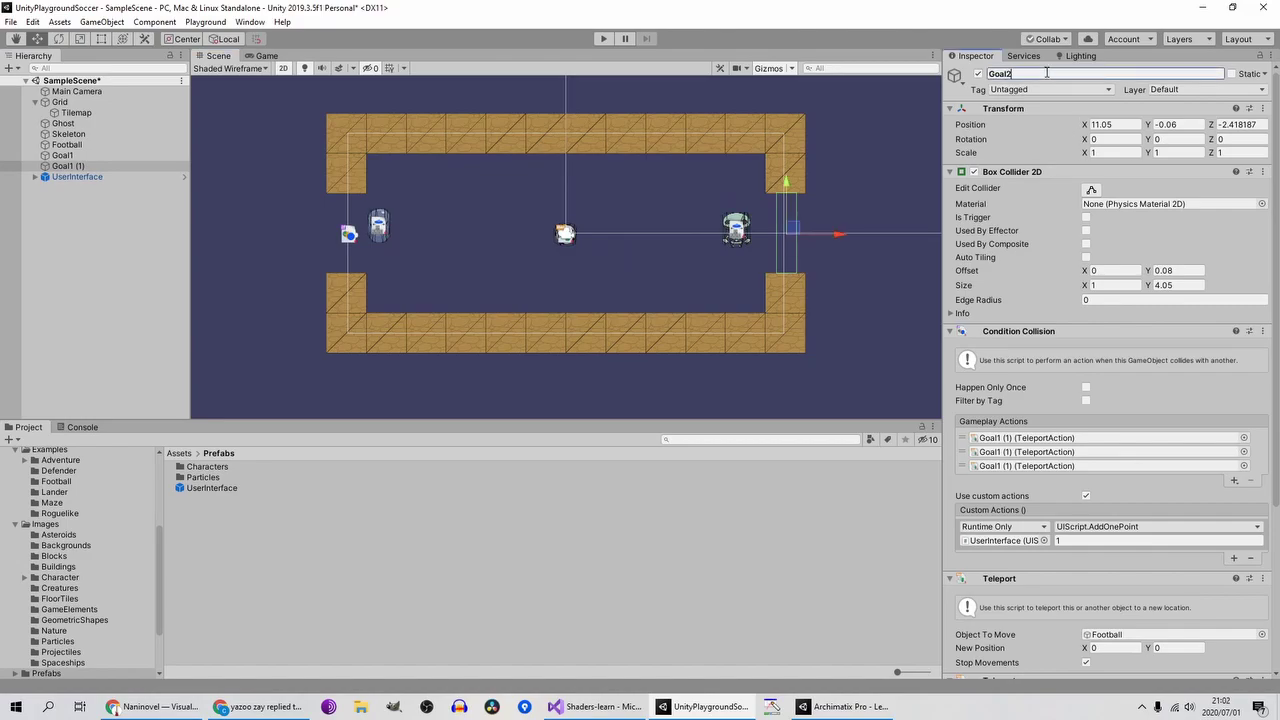
{"action": "type", "text": "2"}
{"action": "key", "text": "Return"}
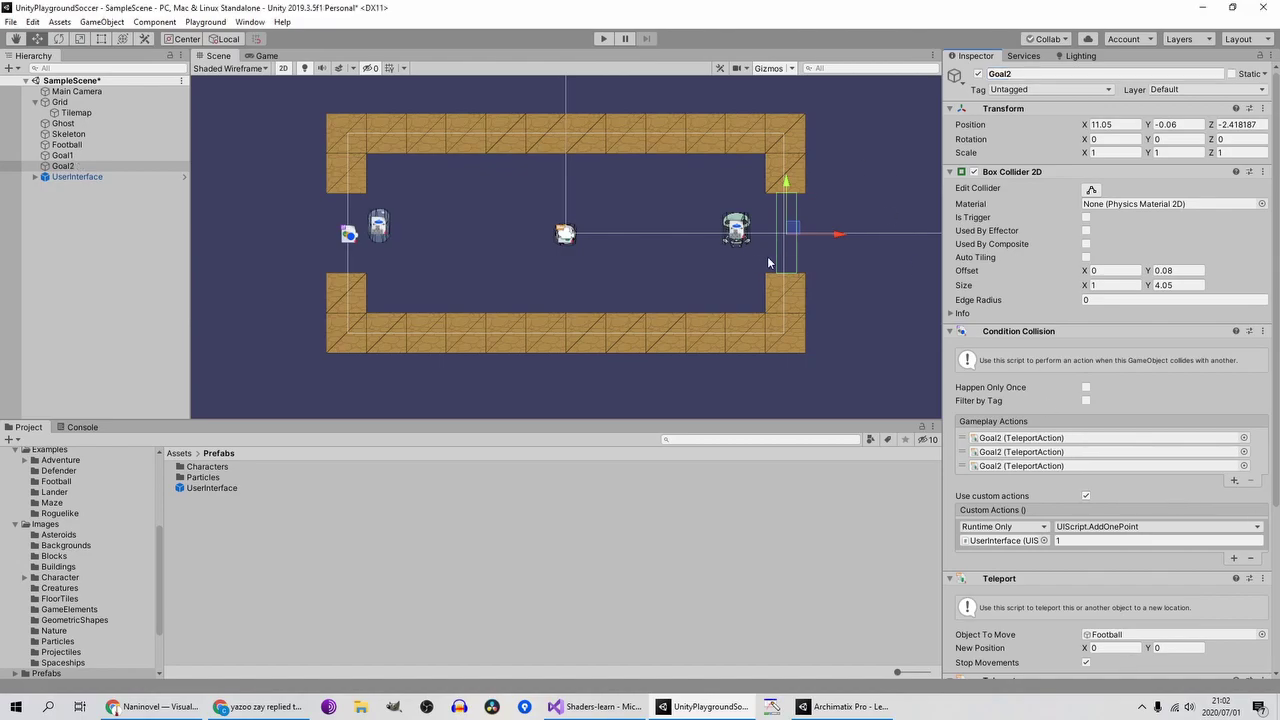
Step: Set the AddOnePoint value in Goal2's collision custom action to 0 so the goal scores for the other player
{"action": "scroll", "coordinate": [1123, 474], "scroll_direction": "down", "scroll_amount": 5}
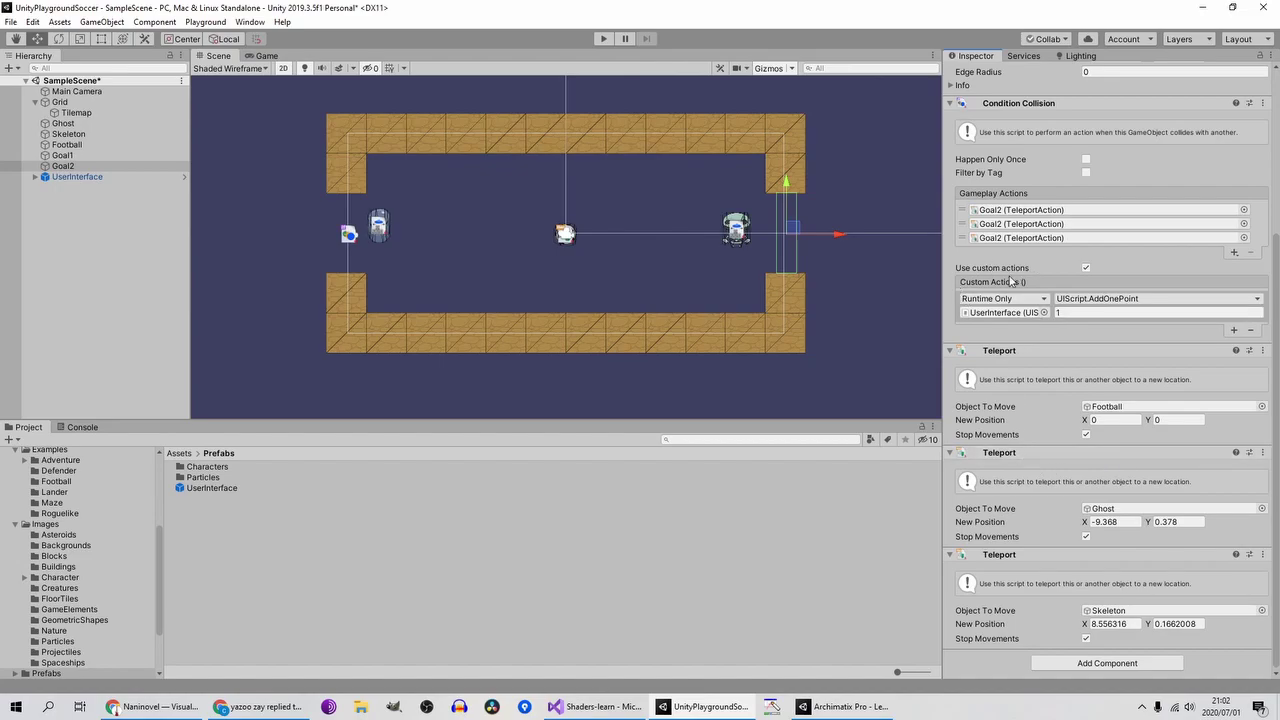
{"action": "left_click", "coordinate": [1097, 313]}
{"action": "type", "text": "0"}
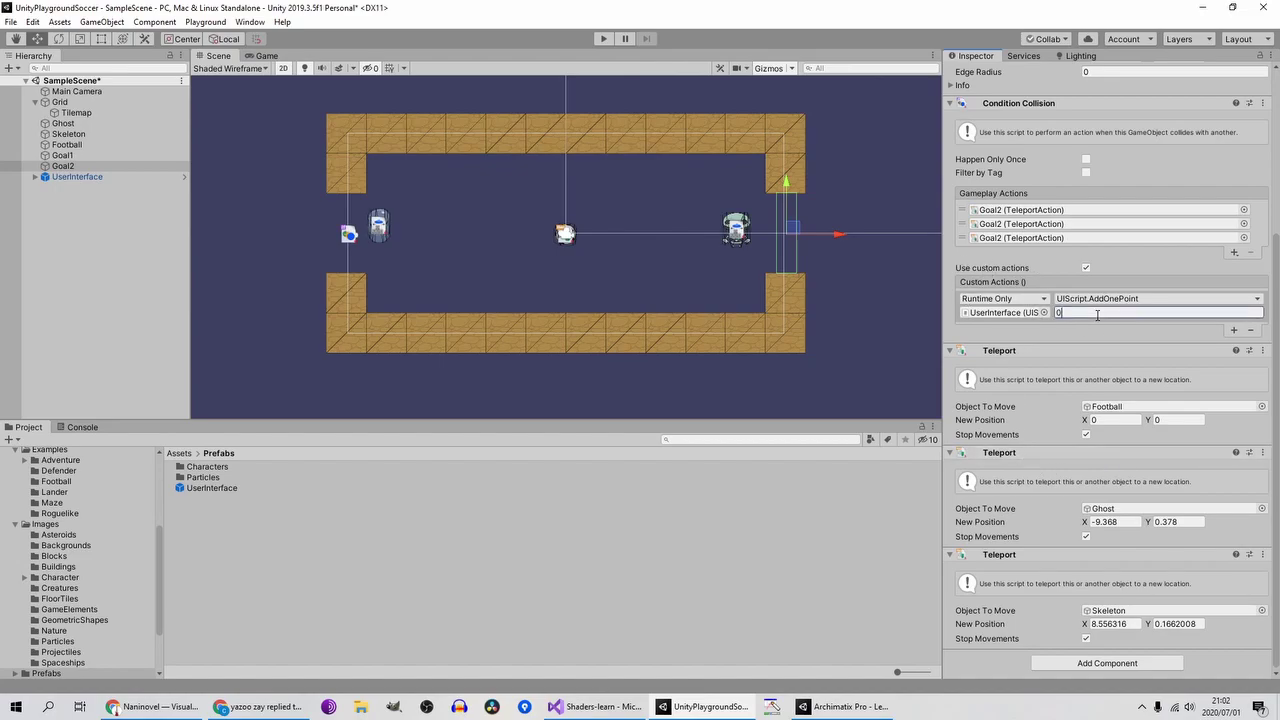
Step: Run the game and score in both goals with the Ghost and Skeleton to test scoring and teleports, and stop it
{"action": "left_click", "coordinate": [603, 38]}
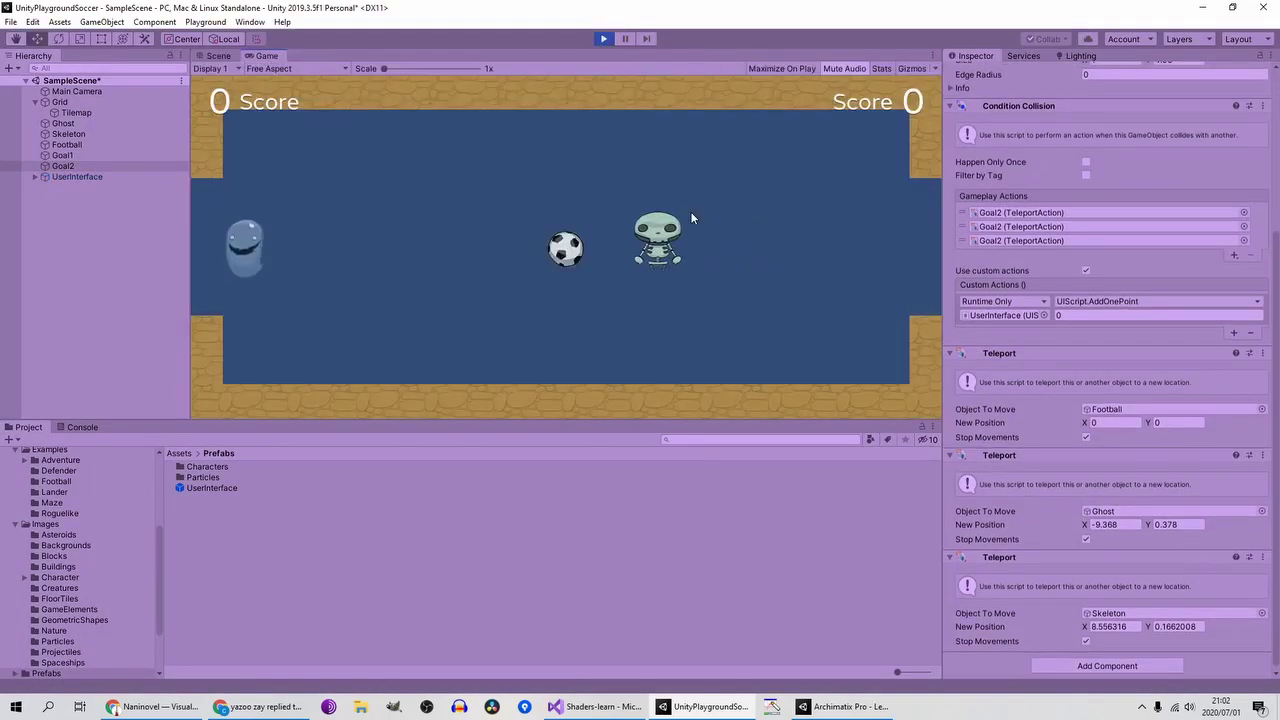
{"action": "key", "text": "s"}
{"action": "key", "text": "Left"}
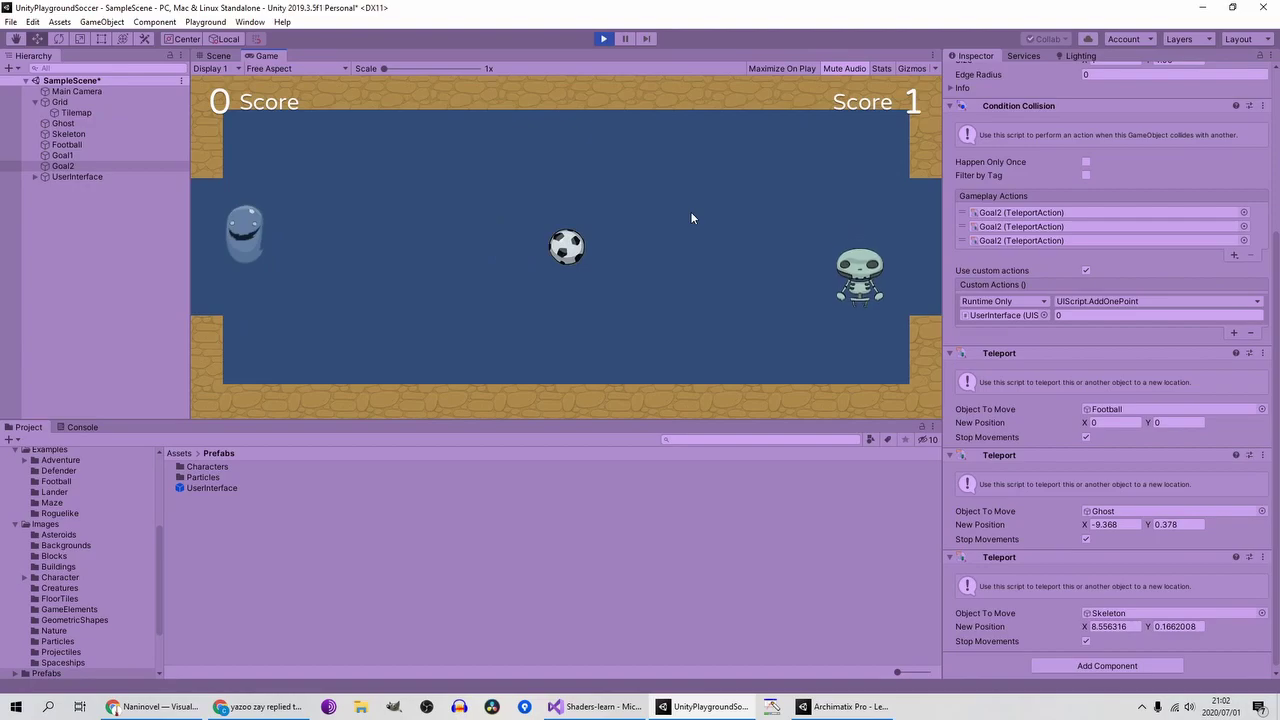
{"action": "key", "text": "Down"}
{"action": "key", "text": "d"}
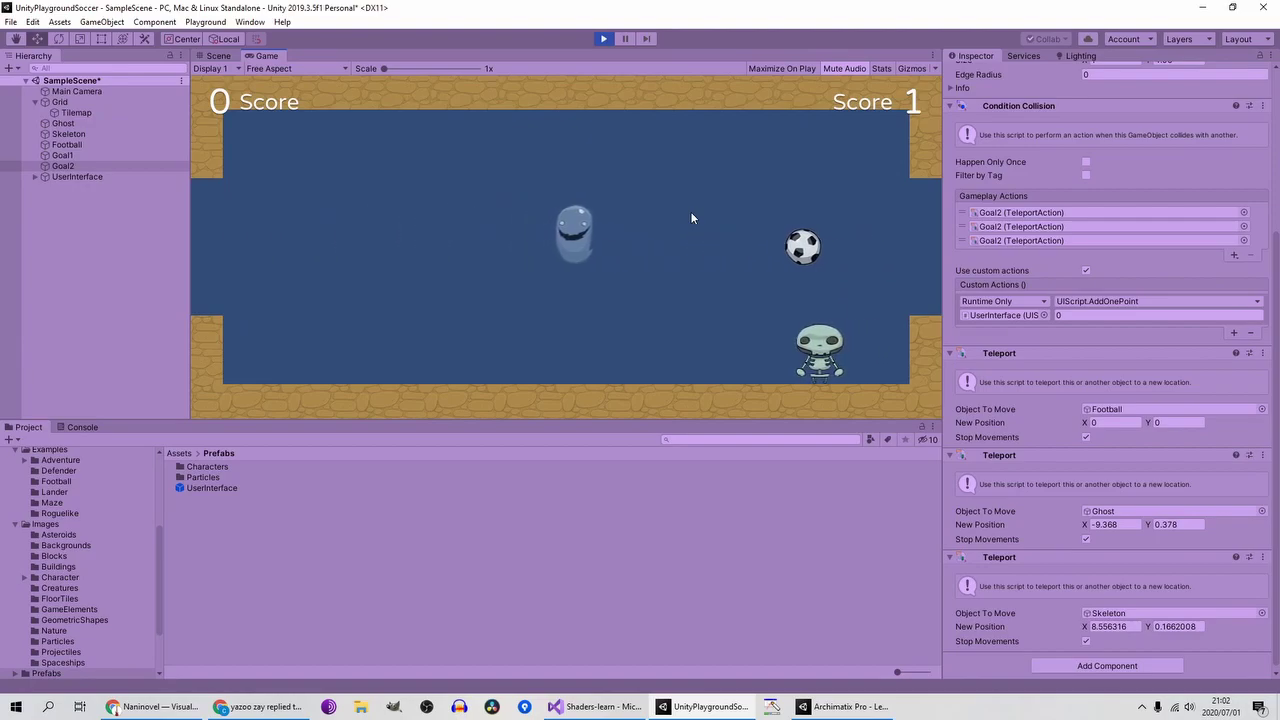
{"action": "key", "text": "s"}
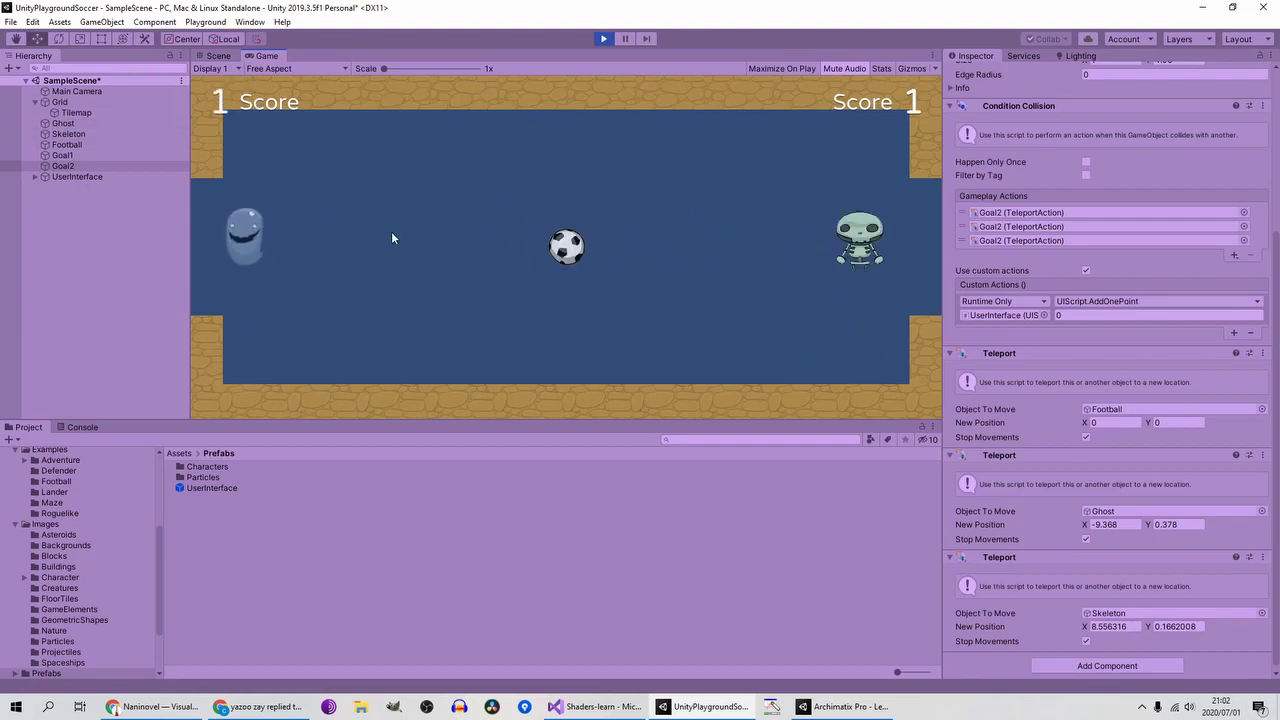
{"action": "key", "text": "Left"}
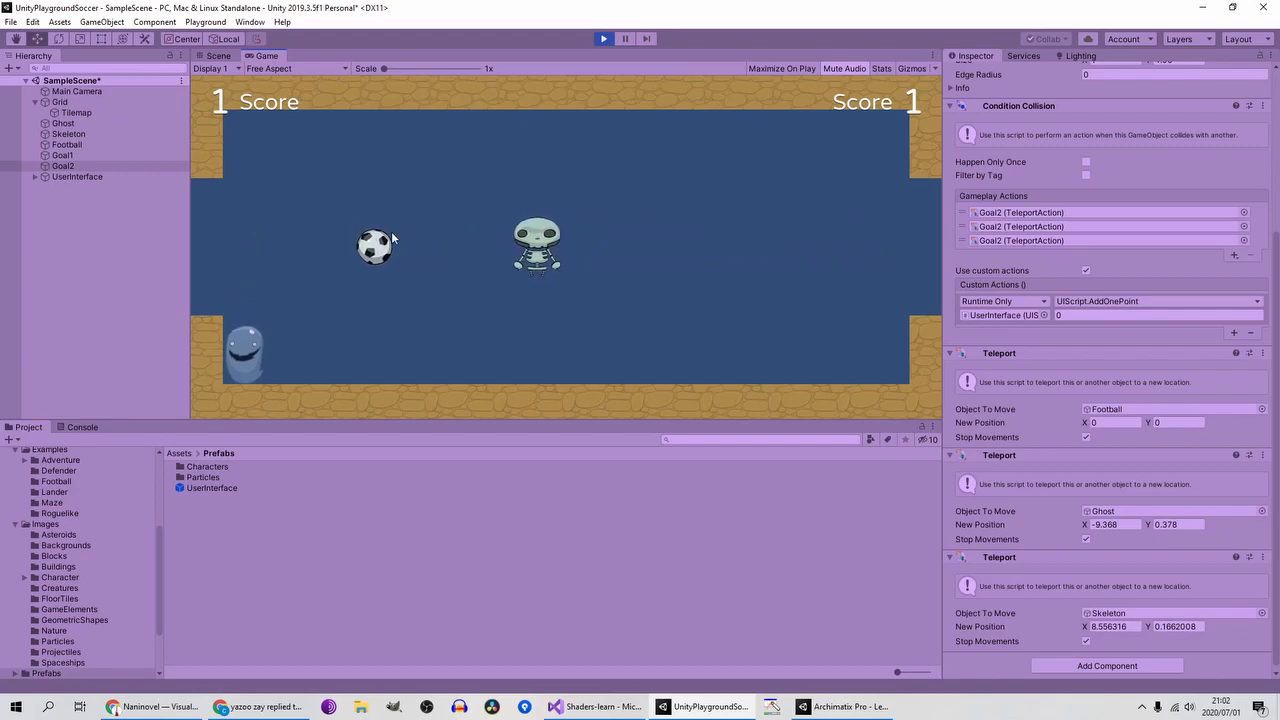
{"action": "key", "text": "Down"}
{"action": "key", "text": "Left"}
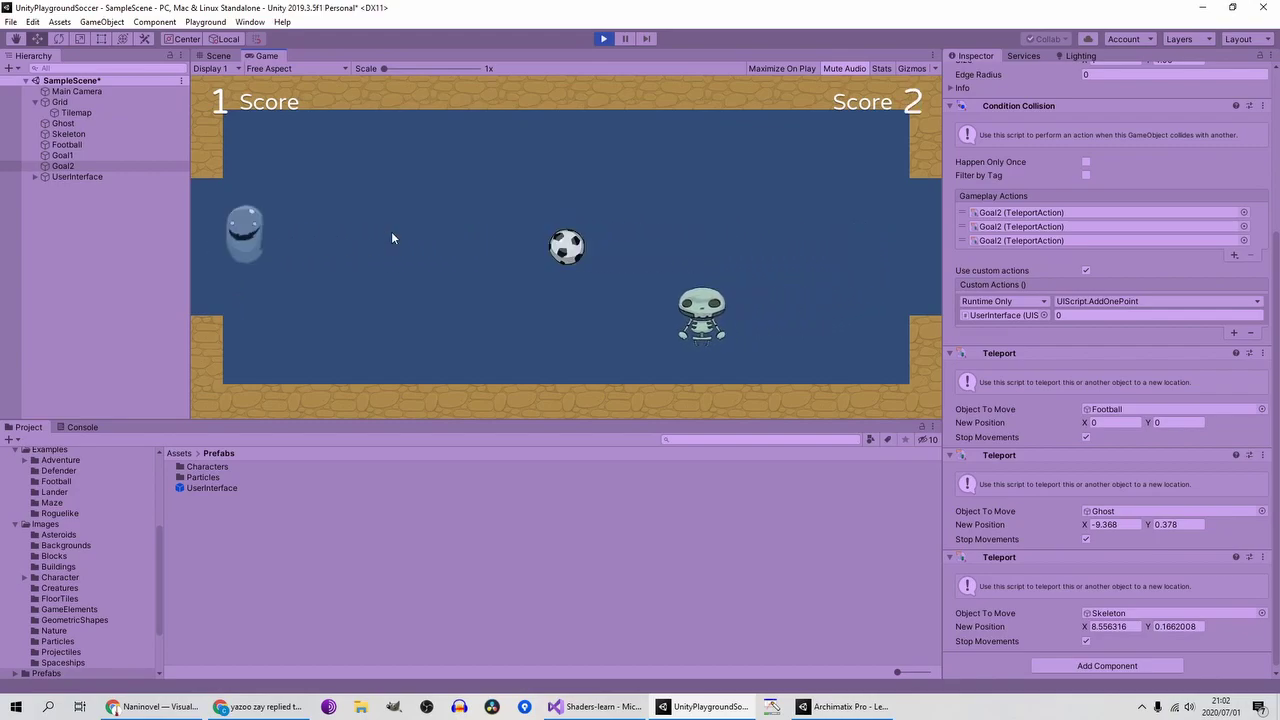
{"action": "key", "text": "Up"}
{"action": "key", "text": "Down"}
{"action": "key", "text": "Right"}
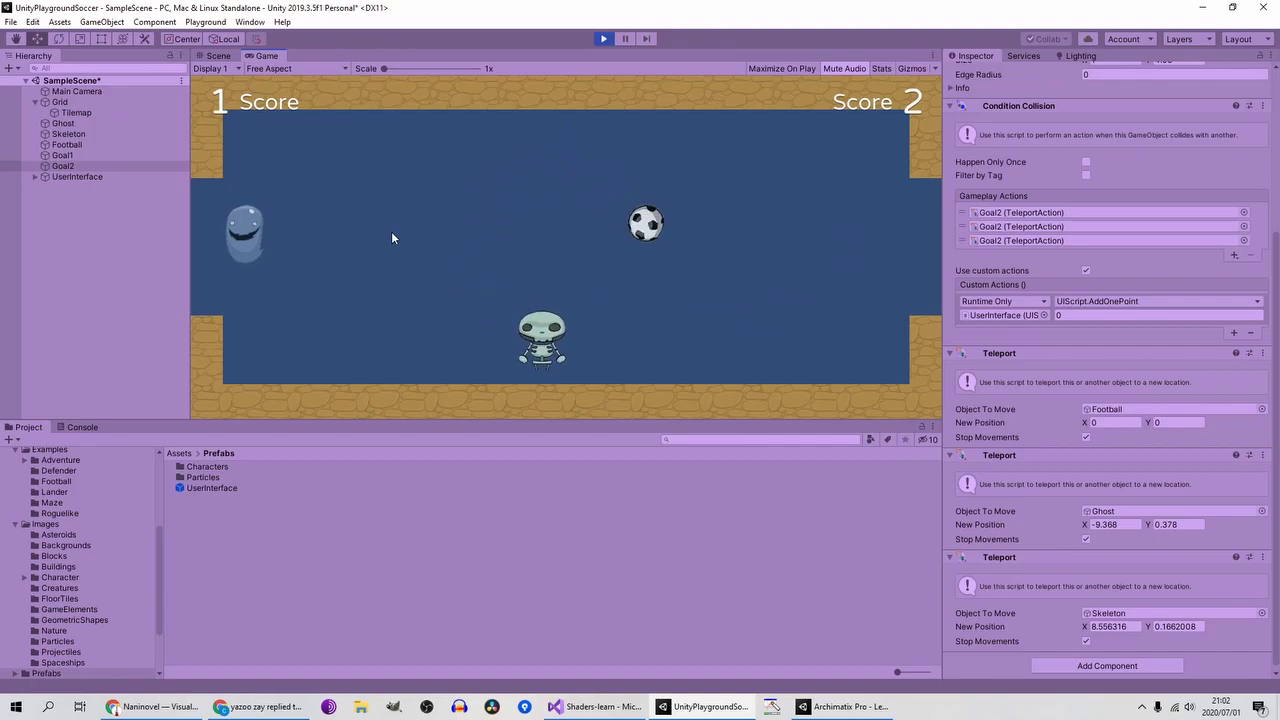
{"action": "key", "text": "Left"}
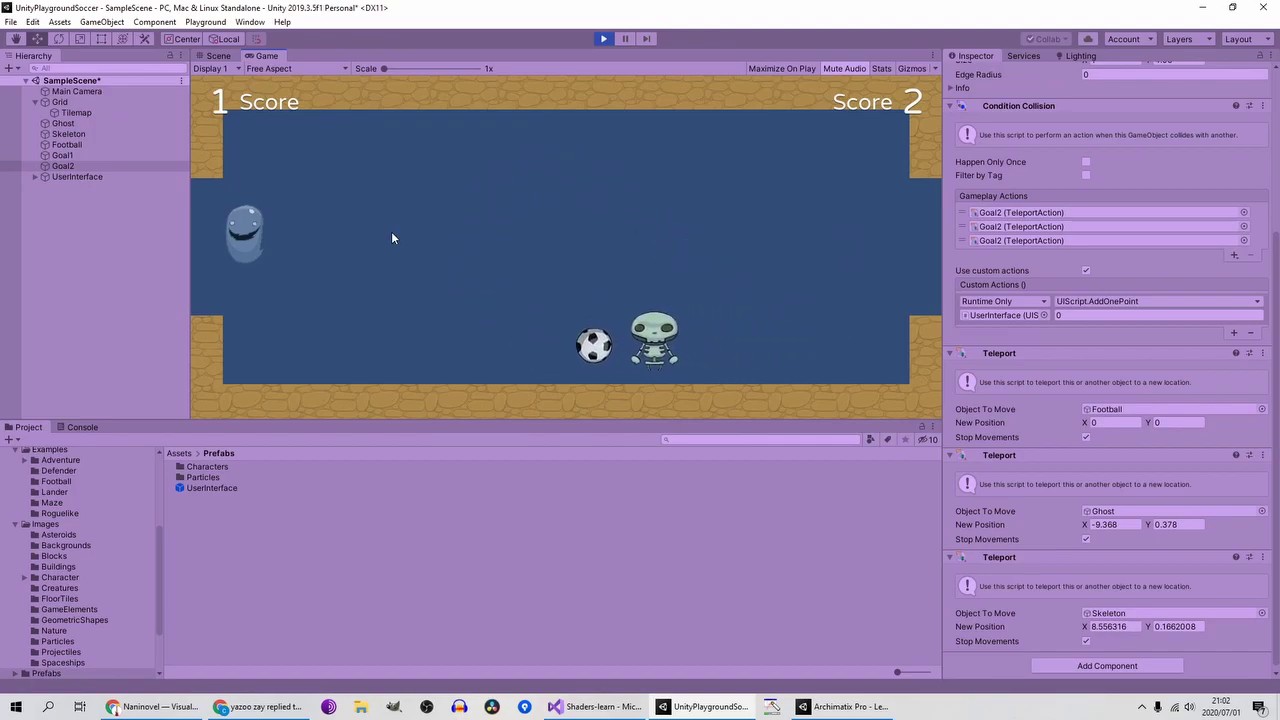
{"action": "key", "text": "Up"}
{"action": "key", "text": "Down"}
{"action": "key", "text": "Right"}
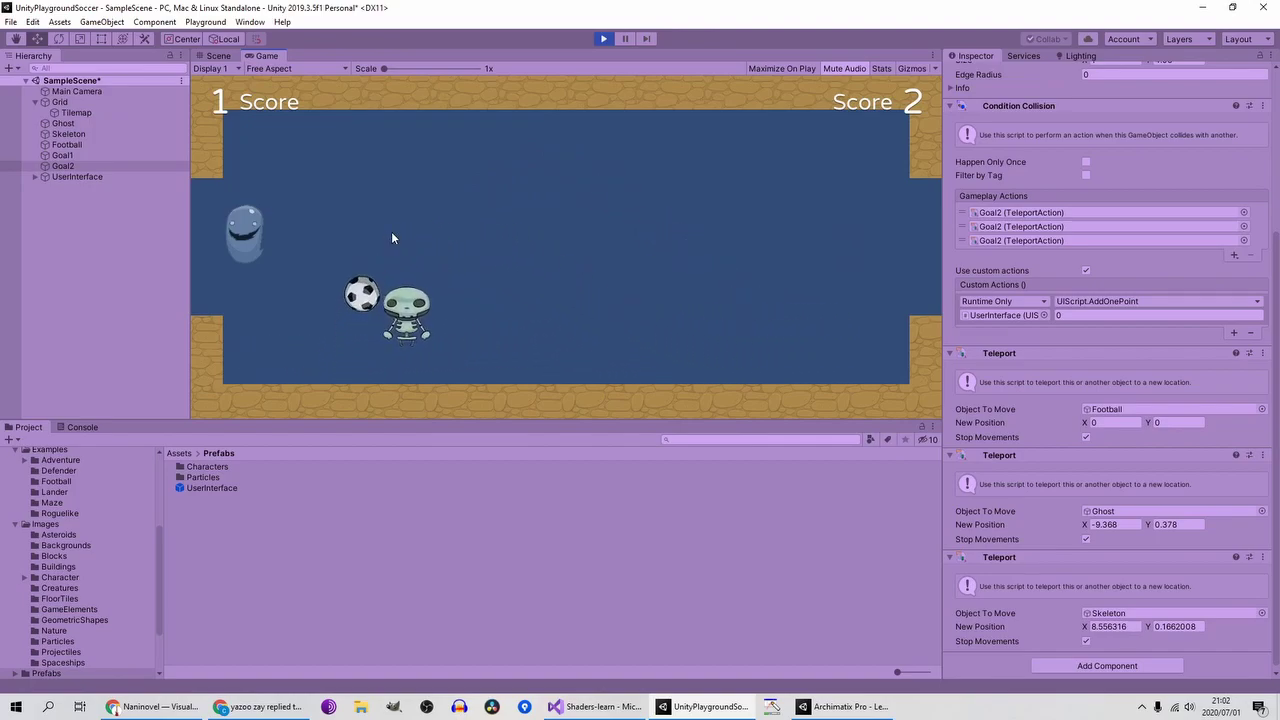
{"action": "key", "text": "Up"}
{"action": "key", "text": "Down"}
{"action": "key", "text": "Right"}
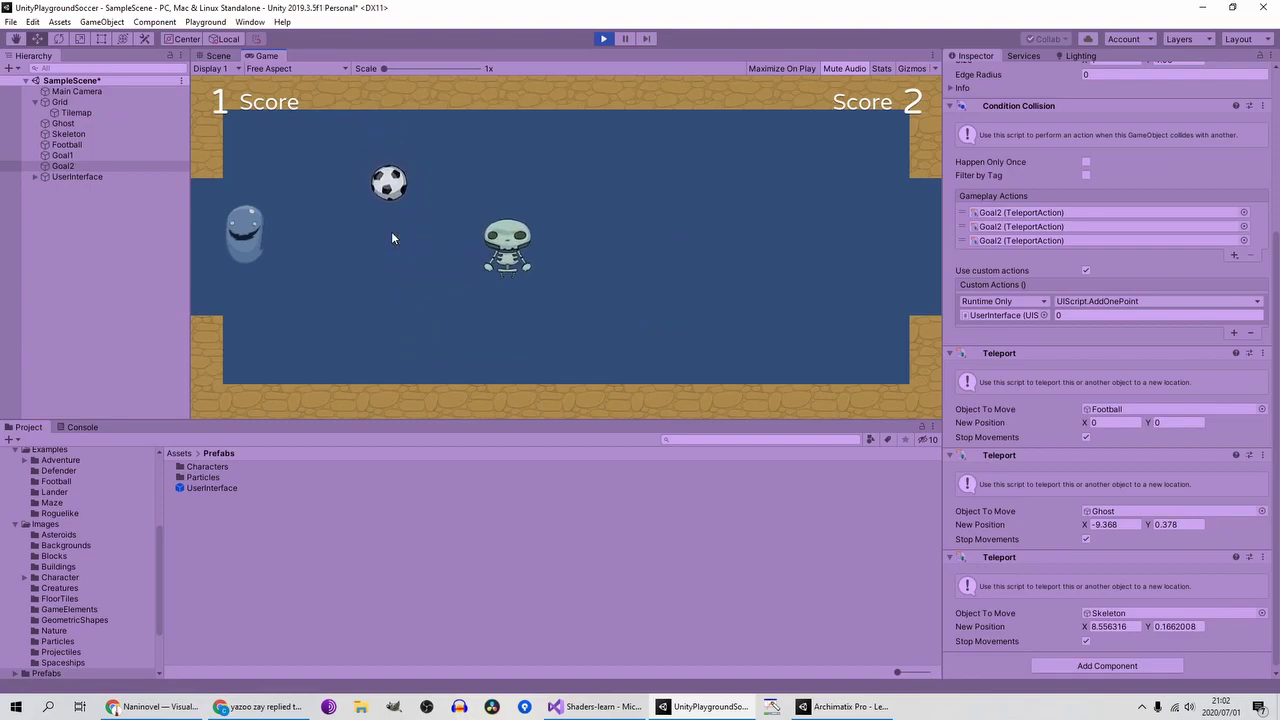
{"action": "key", "text": "Left"}
{"action": "key", "text": "Up"}
{"action": "key", "text": "d"}
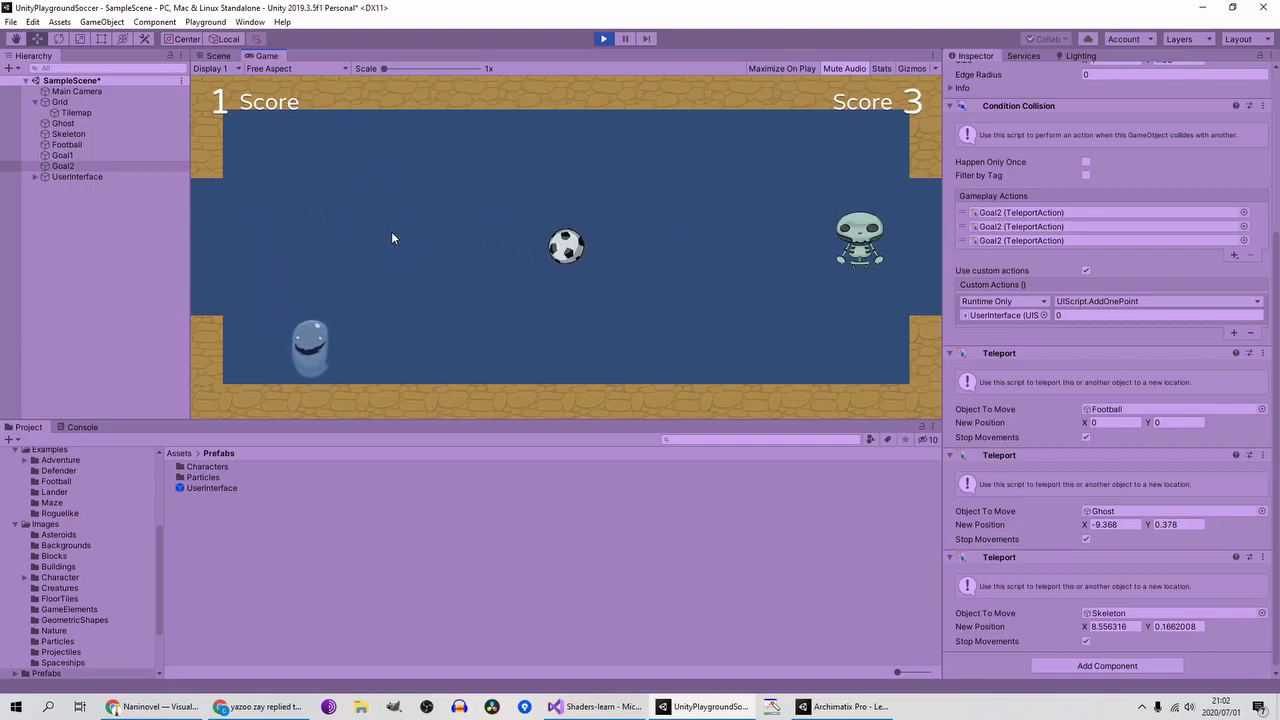
{"action": "key", "text": "w"}
{"action": "key", "text": "Down"}
{"action": "key", "text": "Left"}
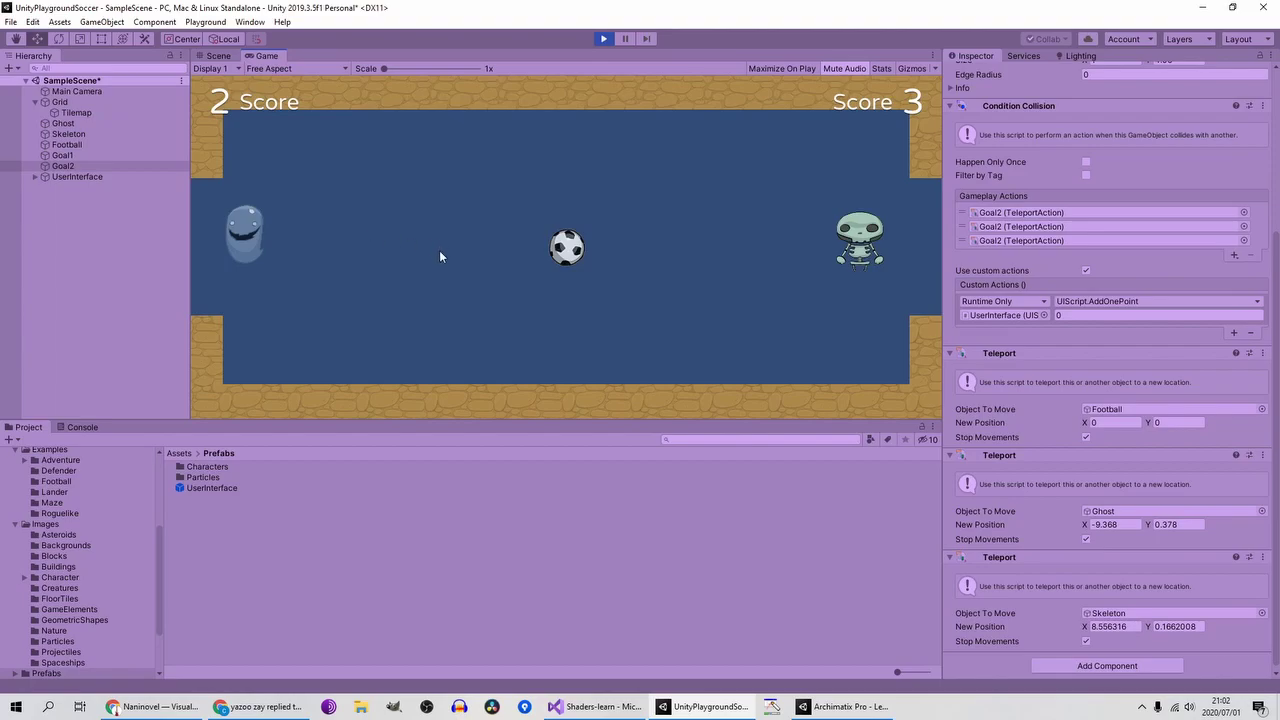
{"action": "left_click", "coordinate": [601, 38]}
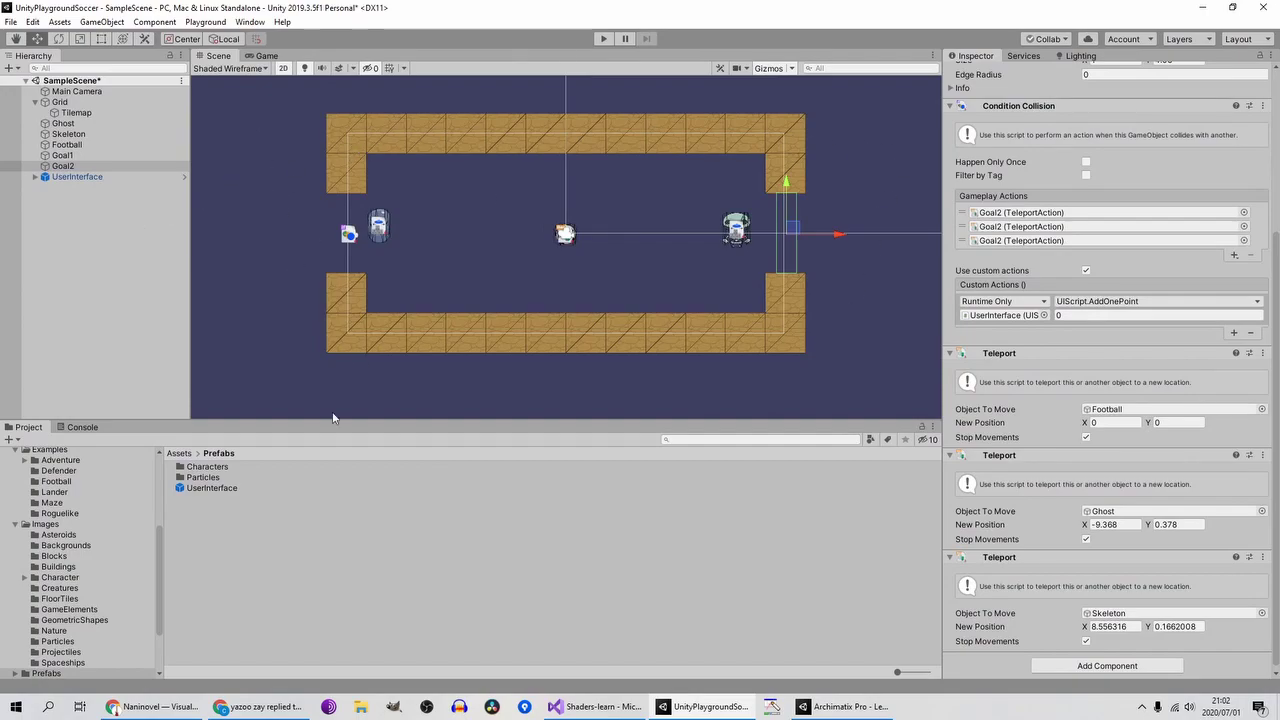
Step: Browse the project's Examples folder and select the Lander example scene without opening it
{"action": "left_click", "coordinate": [176, 455]}
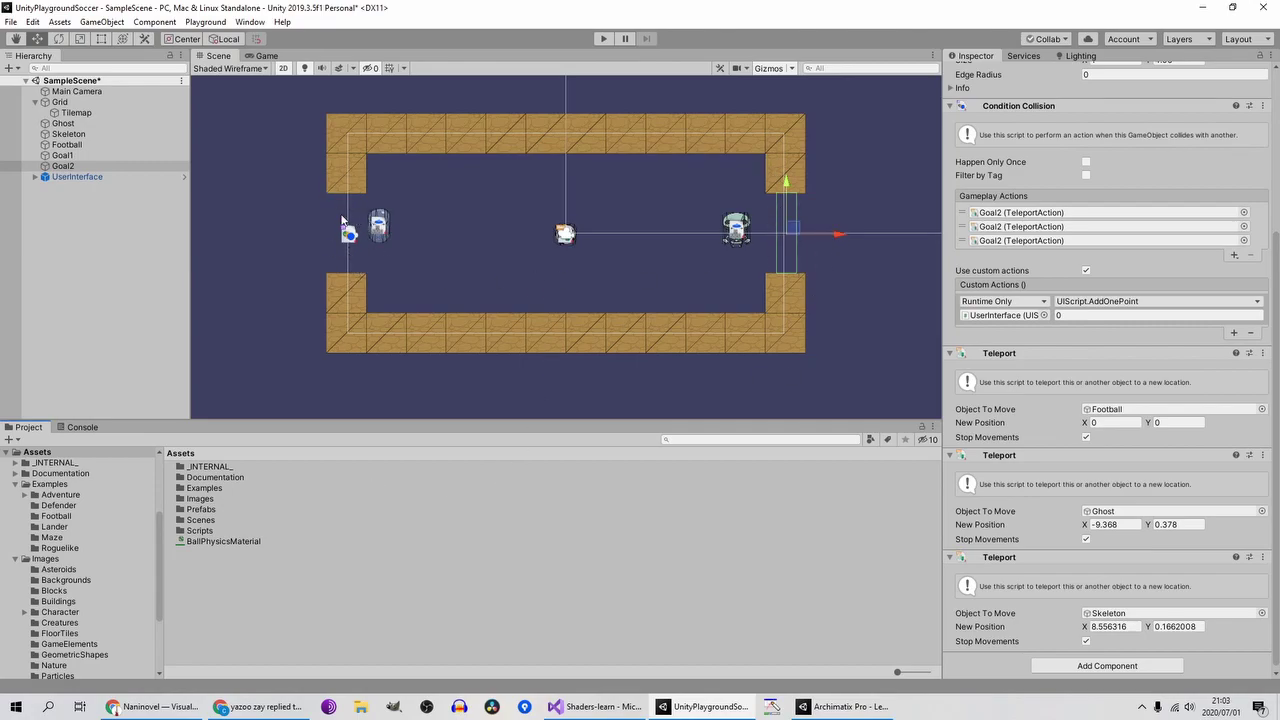
{"action": "scroll", "coordinate": [607, 244], "scroll_direction": "up", "scroll_amount": 1}
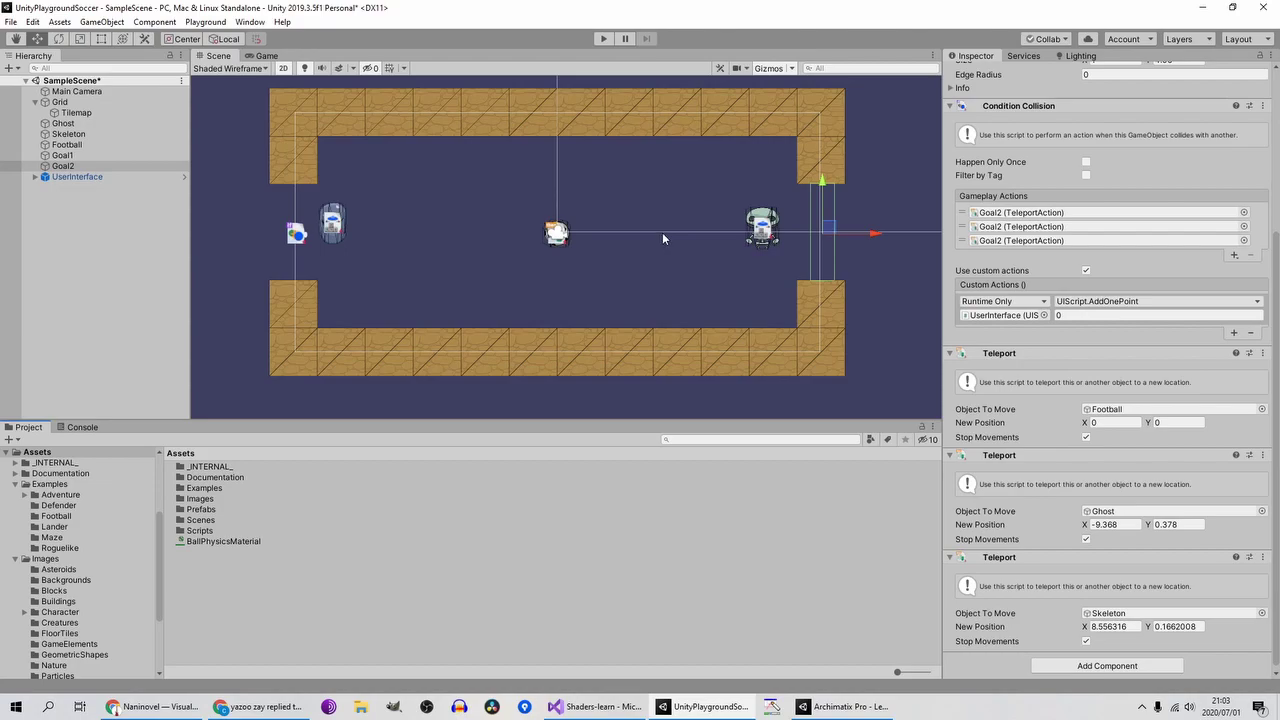
{"action": "double_click", "coordinate": [215, 488]}
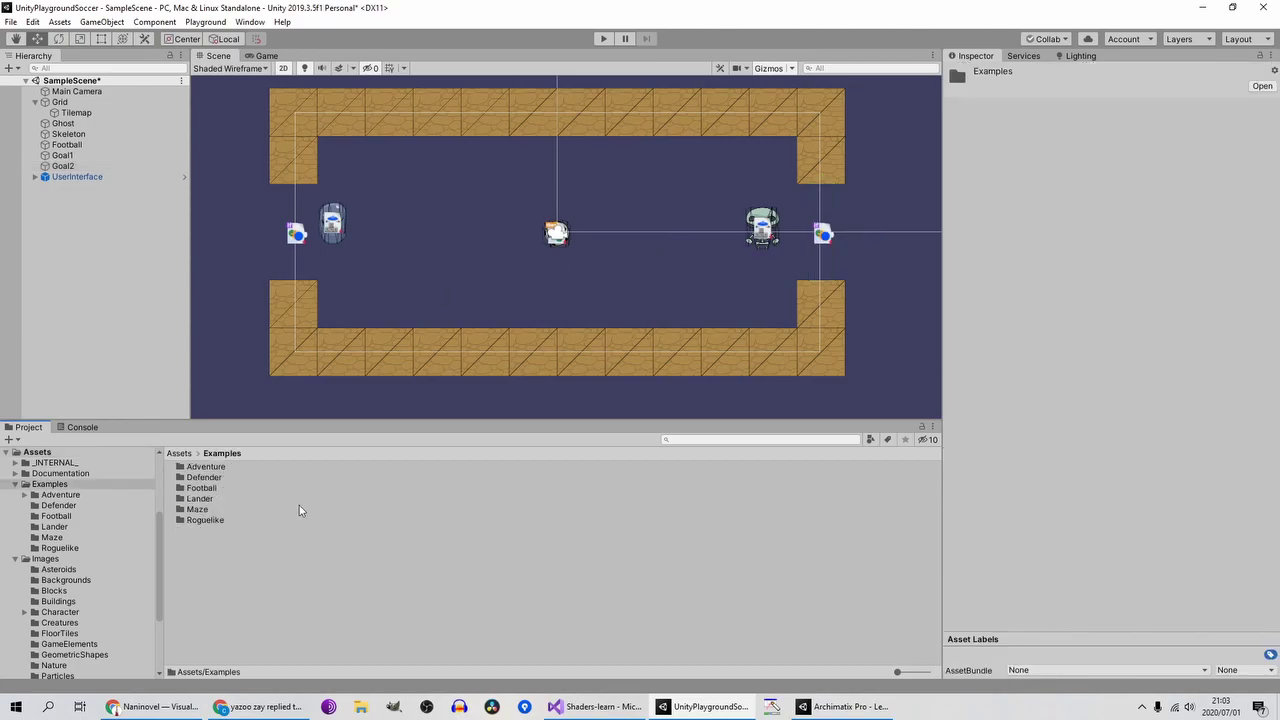
{"action": "double_click", "coordinate": [222, 500]}
{"action": "left_click", "coordinate": [198, 467]}
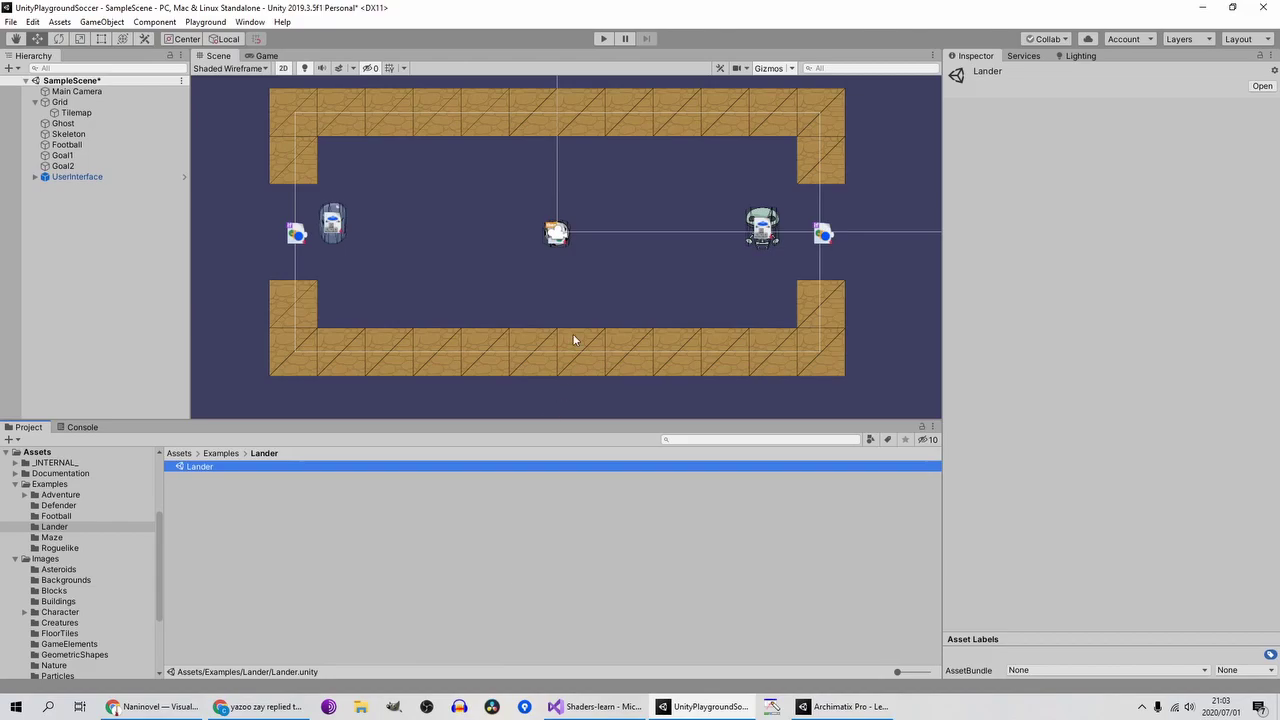
{"action": "scroll", "coordinate": [583, 329], "scroll_direction": "up", "scroll_amount": 1}
{"action": "scroll", "coordinate": [608, 323], "scroll_direction": "down", "scroll_amount": 1}
{"action": "mouse_move", "coordinate": [608, 323]}
{"action": "middle_mouse_down"}
{"action": "mouse_move", "coordinate": [620, 291]}
{"action": "mouse_move", "coordinate": [618, 313]}
{"action": "middle_mouse_up"}
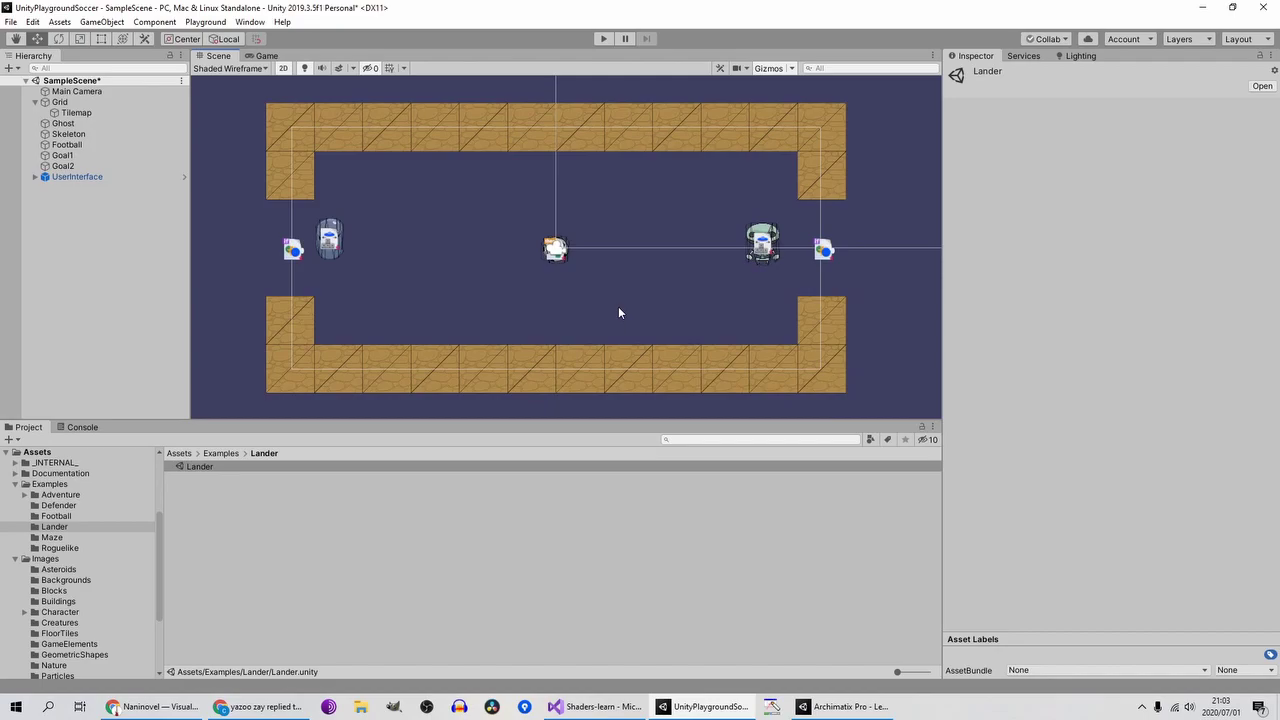